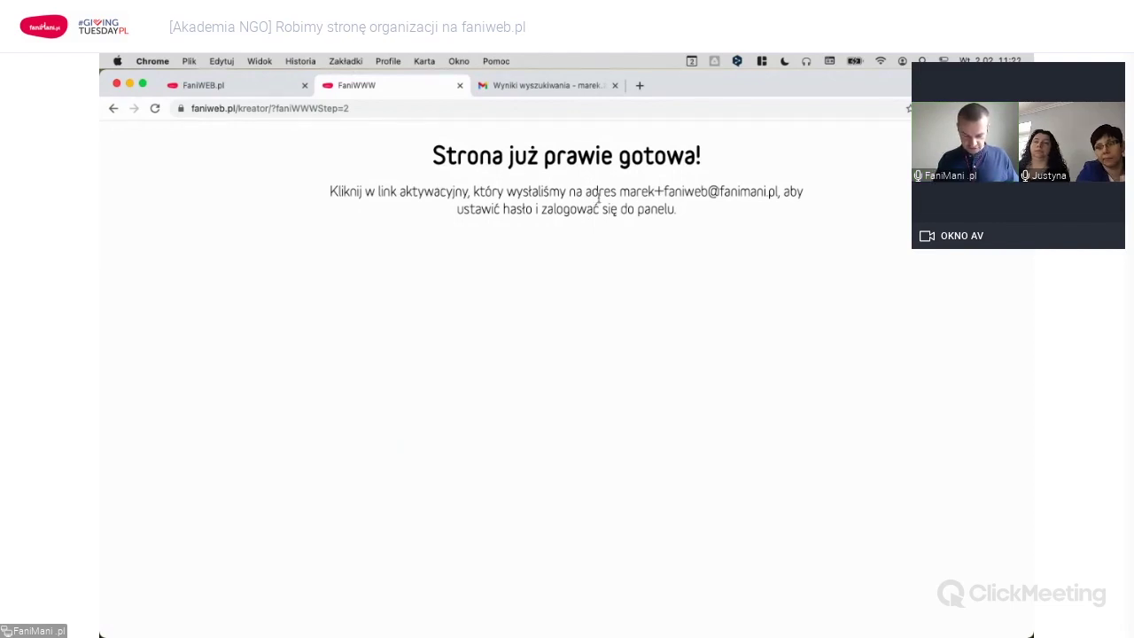
Refresh Gmail, open the 'Aktywuj swoje konto w FaniWWW' e-mail and follow its activation link
{"action": "left_click", "coordinate": [527, 89]}
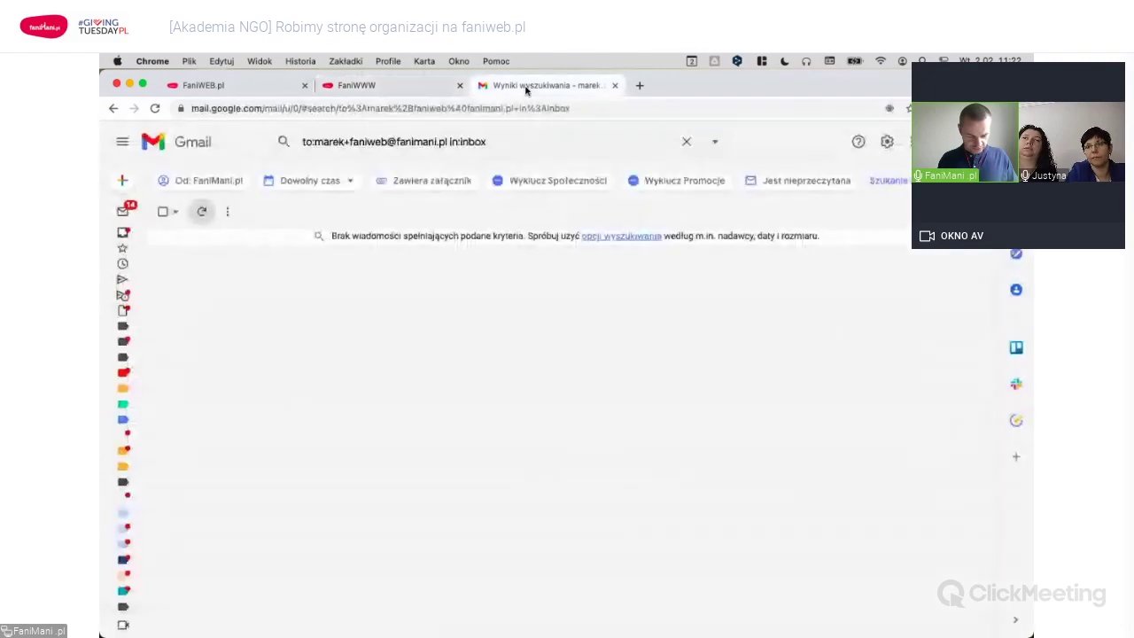
{"action": "left_click", "coordinate": [603, 140]}
{"action": "key", "text": "Escape"}
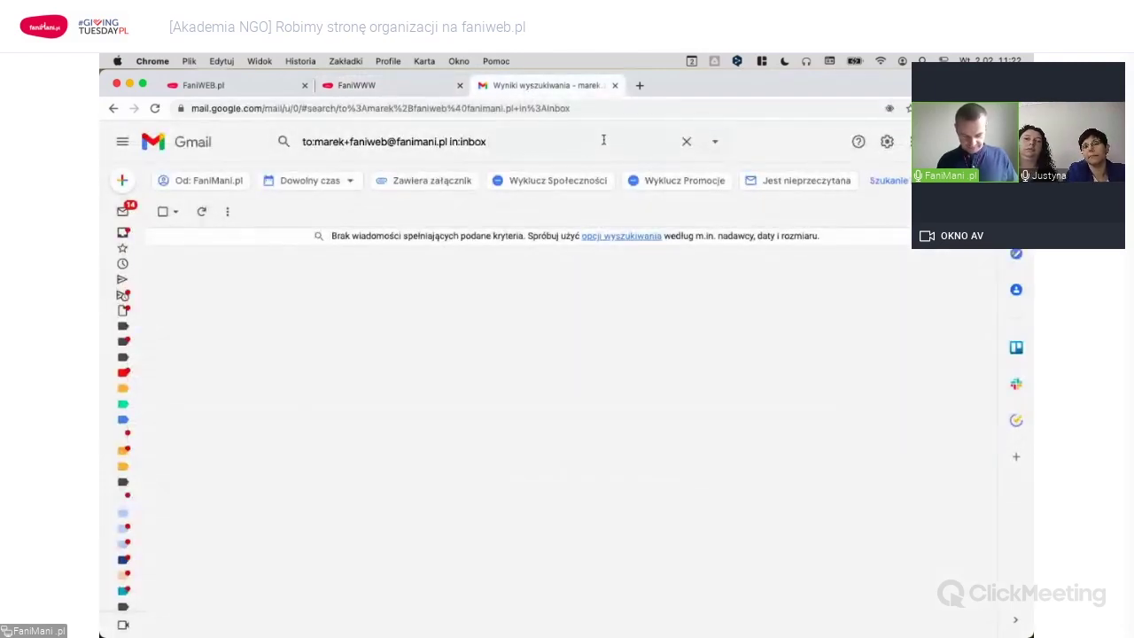
{"action": "left_click", "coordinate": [160, 108]}
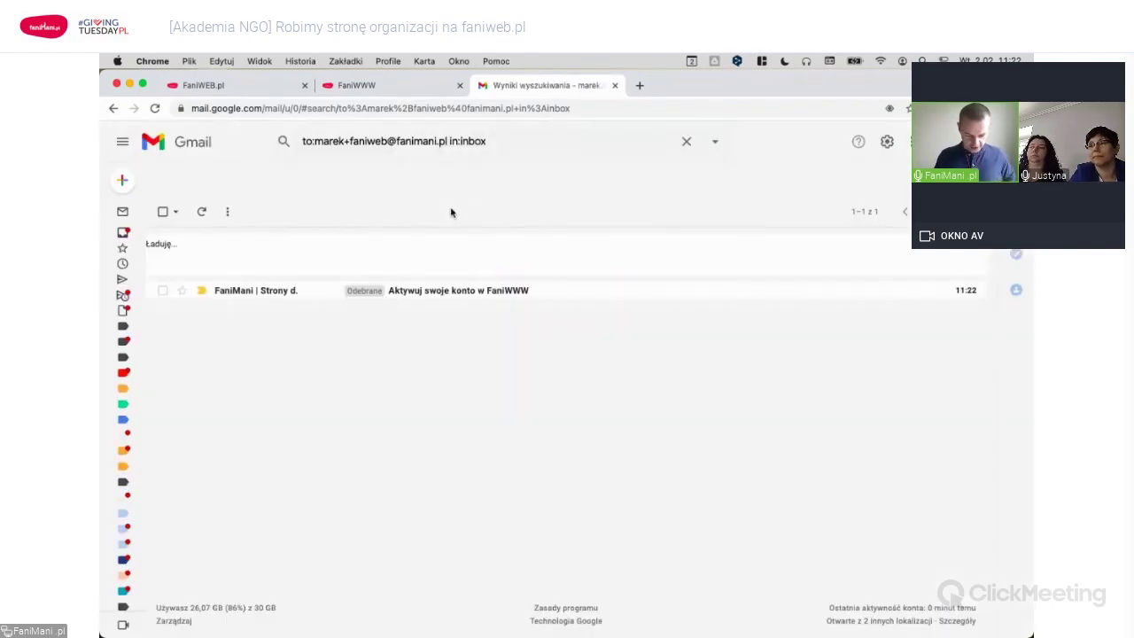
{"action": "left_click", "coordinate": [472, 293]}
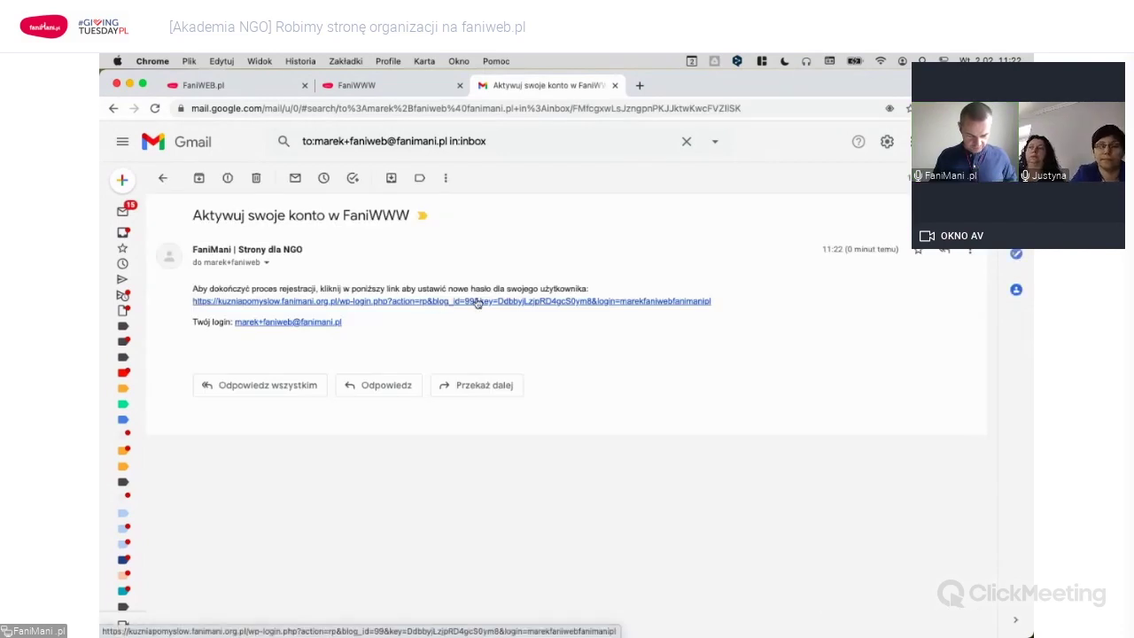
{"action": "left_click", "coordinate": [477, 302]}
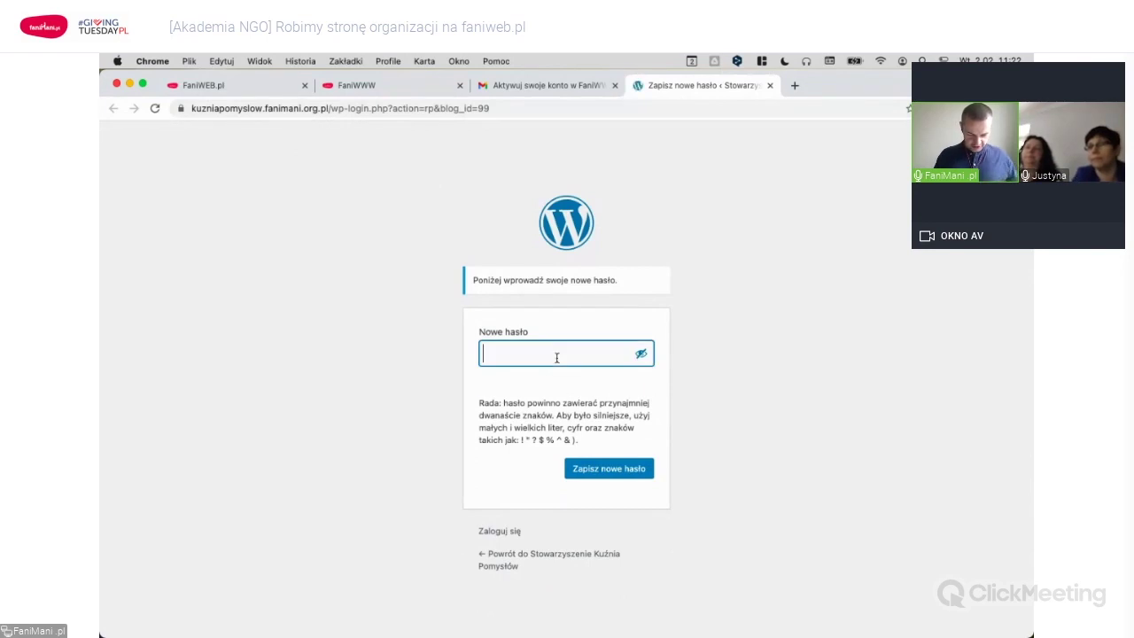
Enter and submit the new account password, then answer the browser's save-password prompt
{"action": "key", "text": "super+v"}
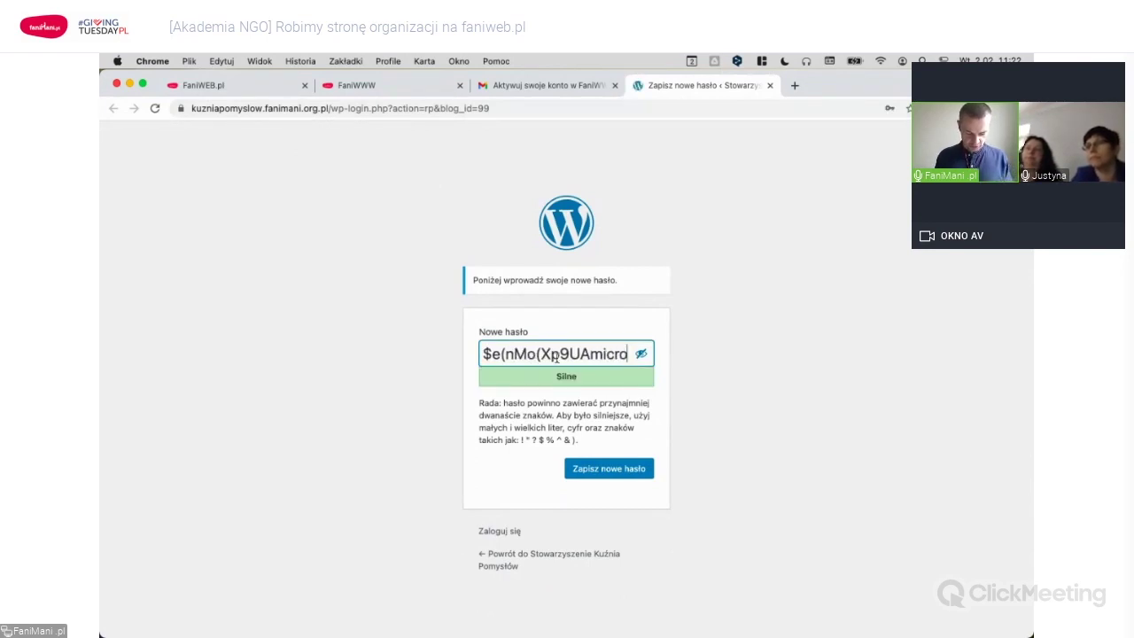
{"action": "key", "text": "Return"}
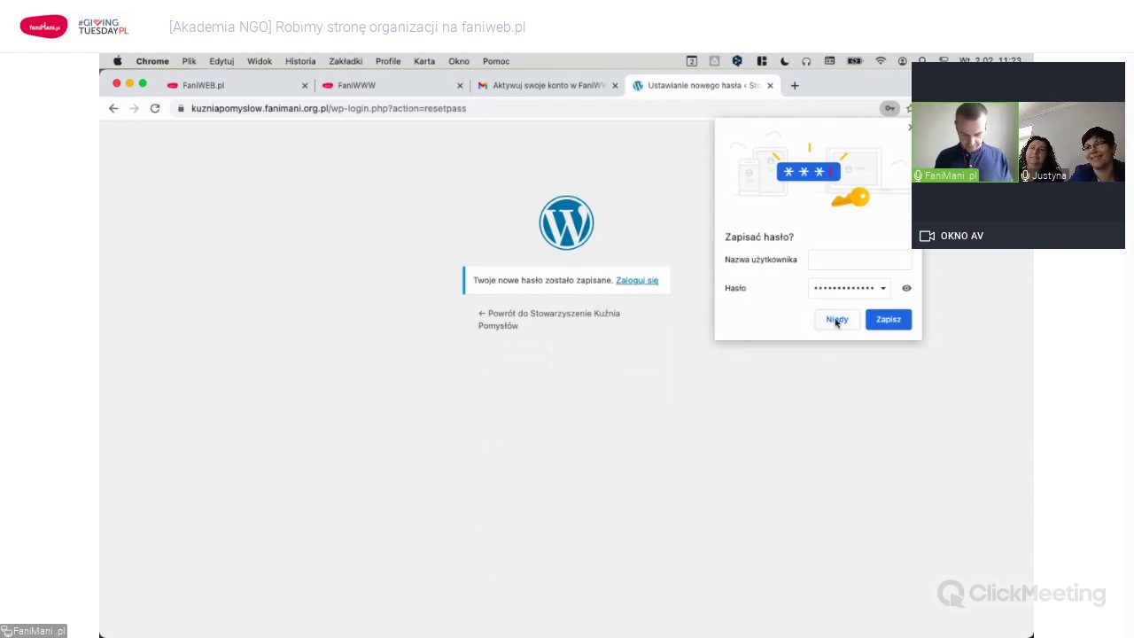
{"action": "left_click", "coordinate": [889, 321]}
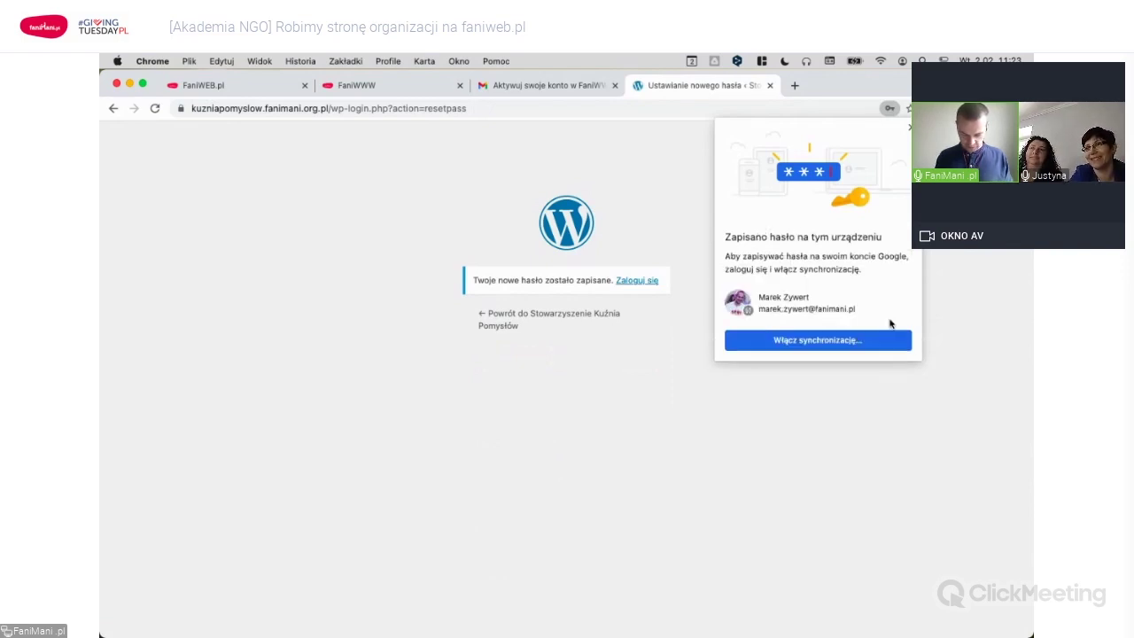
Sign in to WordPress from the login page with the account's login e-mail
{"action": "left_click", "coordinate": [637, 280]}
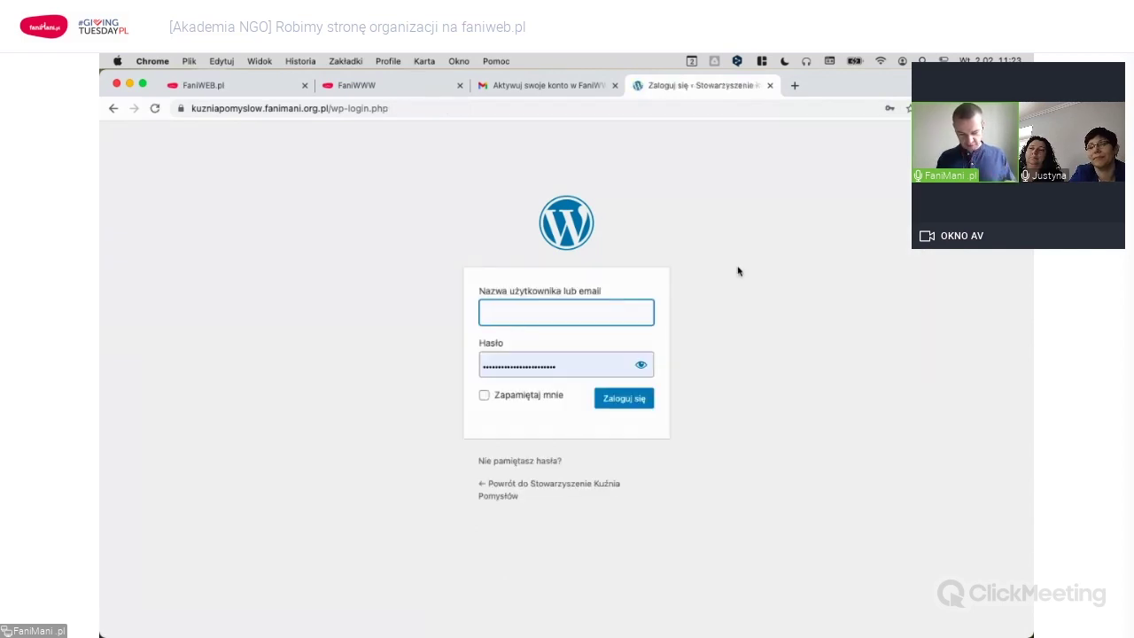
{"action": "left_click", "coordinate": [562, 310]}
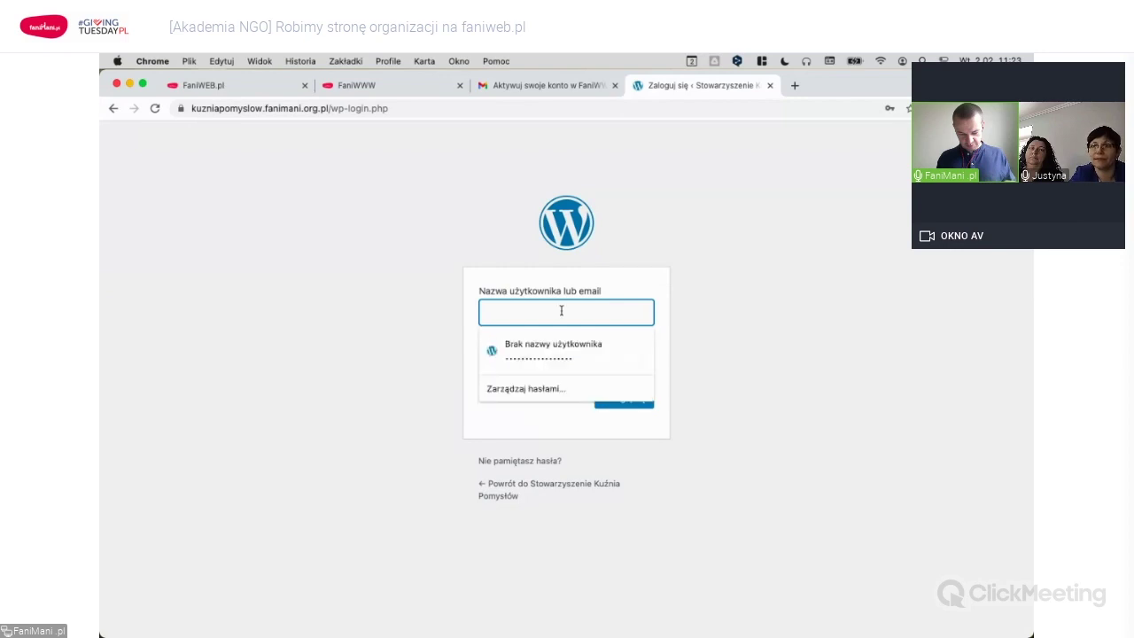
{"action": "left_click", "coordinate": [716, 286]}
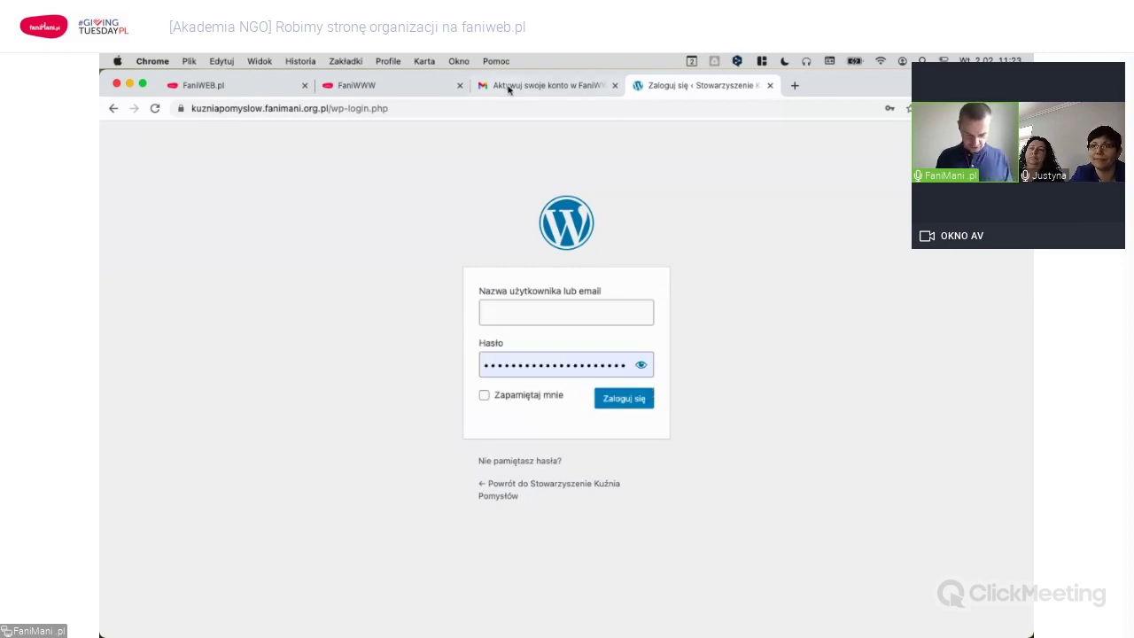
{"action": "left_click", "coordinate": [561, 310]}
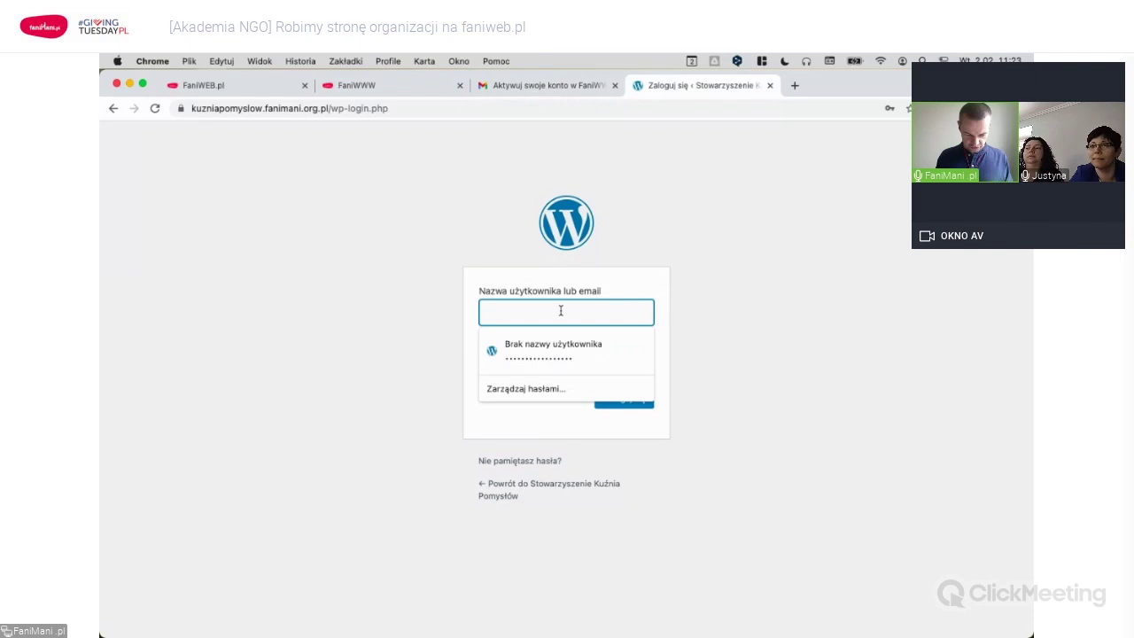
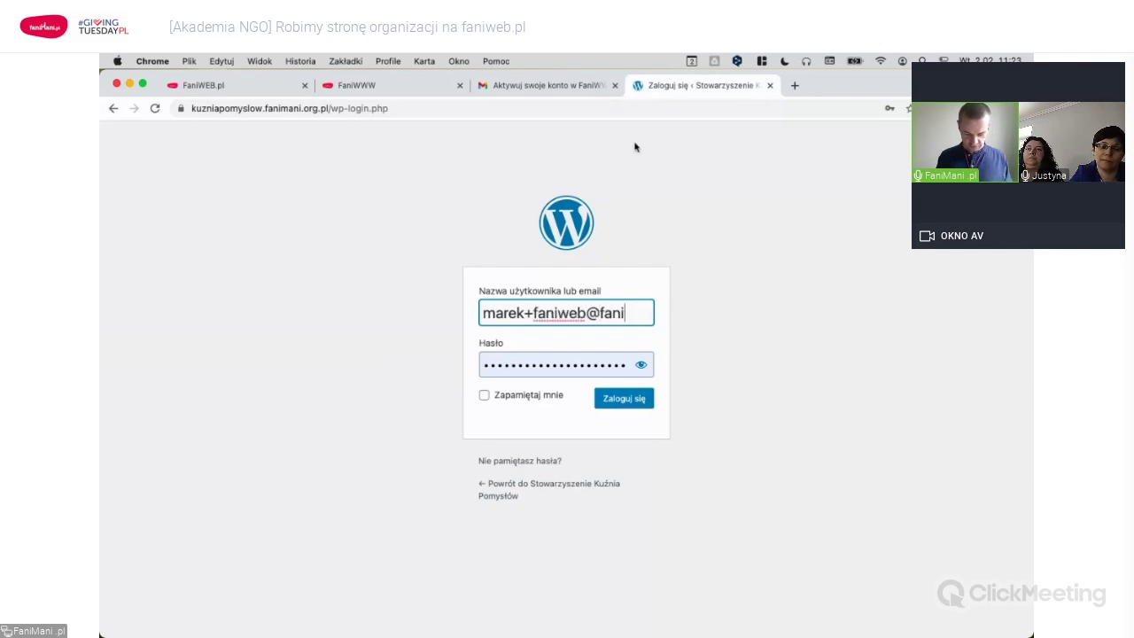
{"action": "key", "text": "Return"}
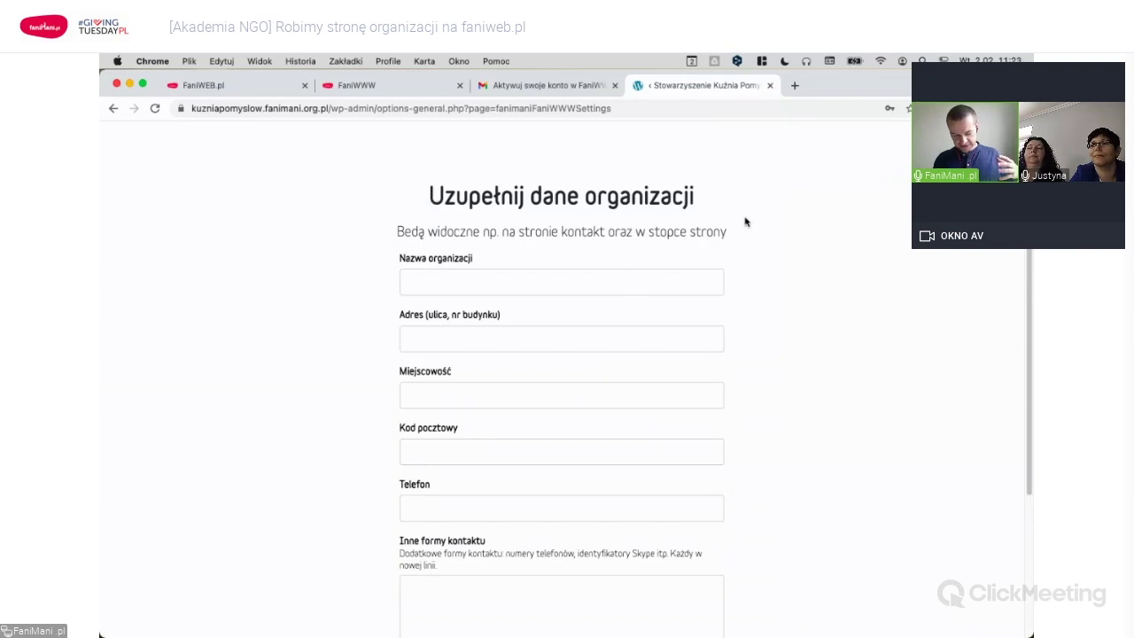
Enter 'Stowarzyszenie Kuźnia Pomysłów' as the organisation name
{"action": "scroll", "coordinate": [585, 233], "scroll_direction": "down", "scroll_amount": 1}
{"action": "left_click", "coordinate": [512, 253]}
{"action": "type", "text": "Stowrz"}
{"action": "key", "text": "BackSpace"}
{"action": "key", "text": "BackSpace"}
{"action": "type", "text": "a"}
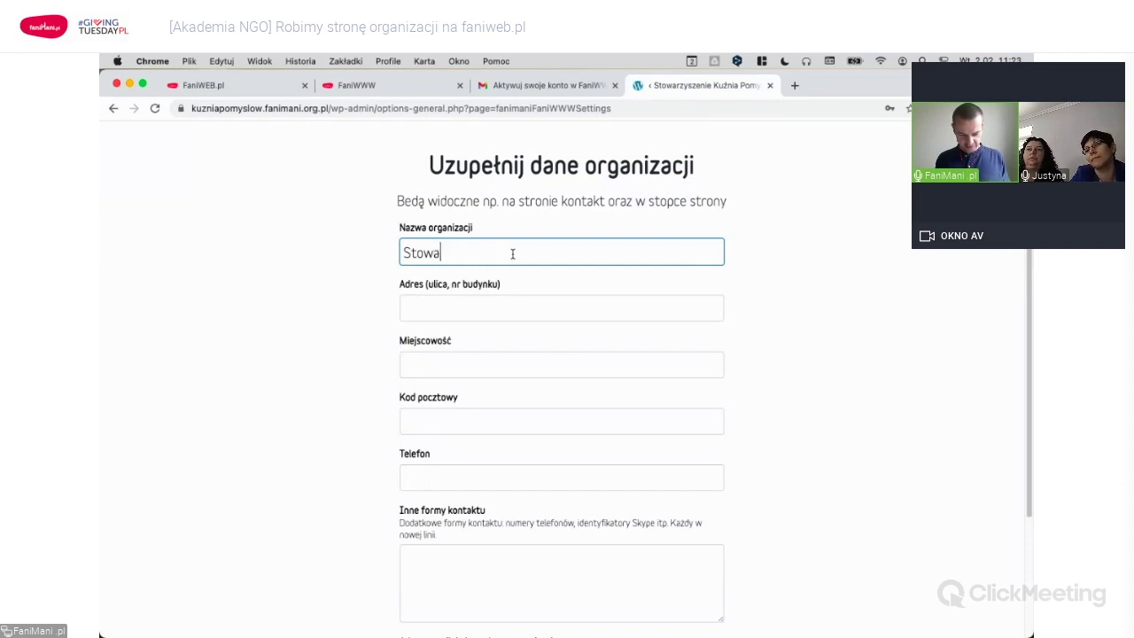
{"action": "type", "text": "rzyszenie"}
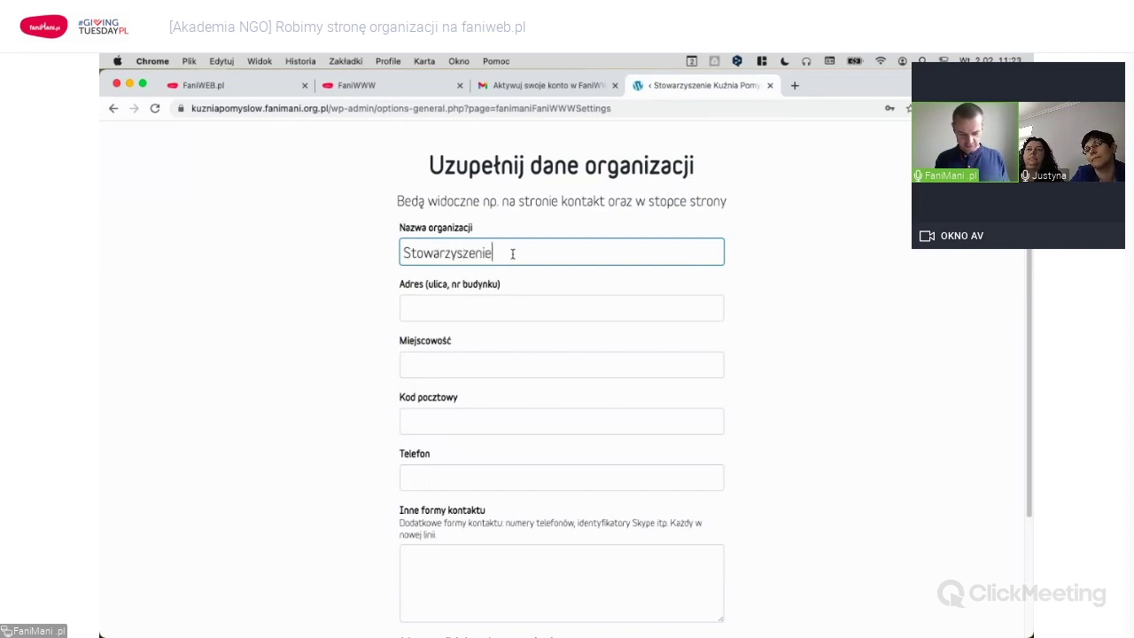
{"action": "type", "text": " Kuźnia Pomysłow"}
{"action": "key", "text": "BackSpace"}
{"action": "key", "text": "BackSpace"}
{"action": "type", "text": "ów"}
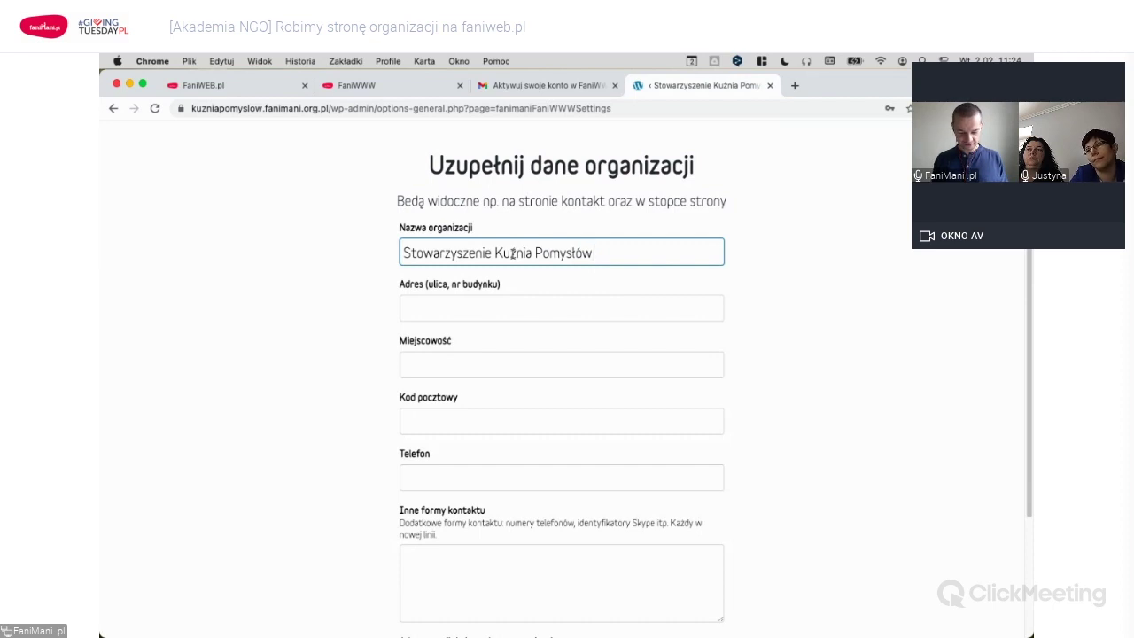
Fill in 'Darłowo' as the town, leaving the street address empty
{"action": "key", "text": "Tab"}
{"action": "key", "text": "Tab"}
{"action": "type", "text": "Darłow"}
{"action": "left_click", "coordinate": [489, 311]}
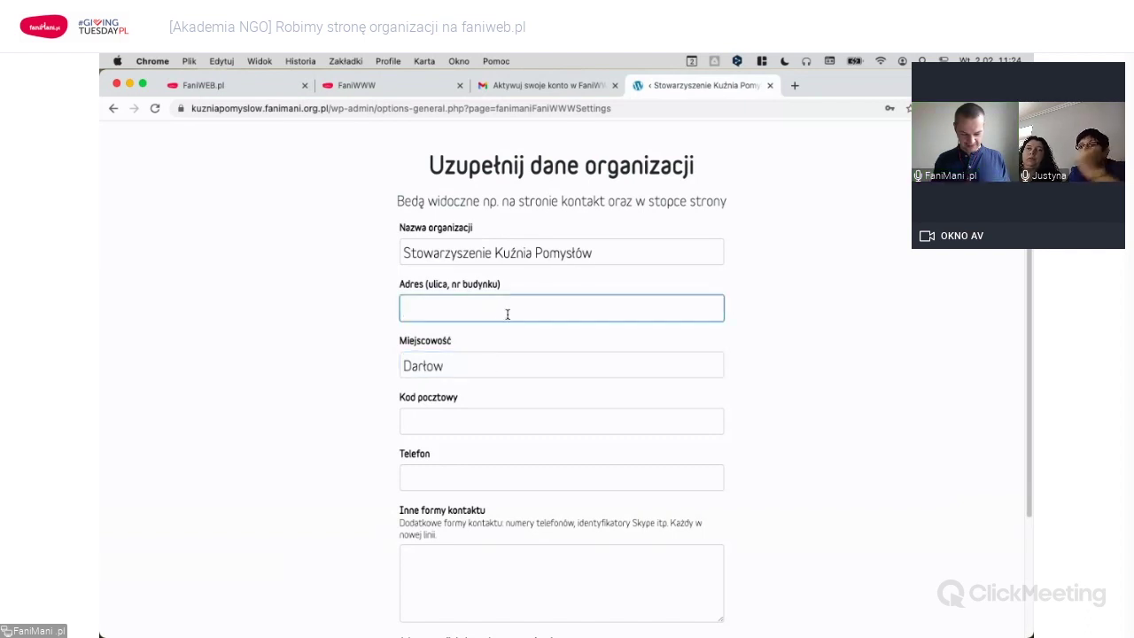
{"action": "left_click", "coordinate": [495, 372]}
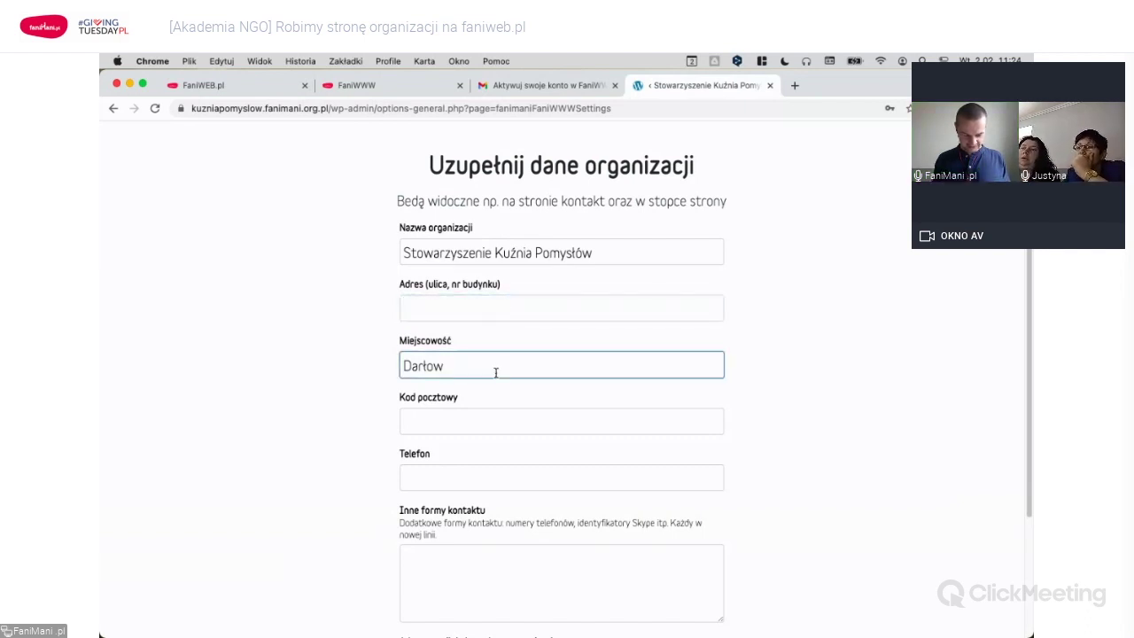
{"action": "type", "text": "o"}
{"action": "left_click", "coordinate": [501, 298]}
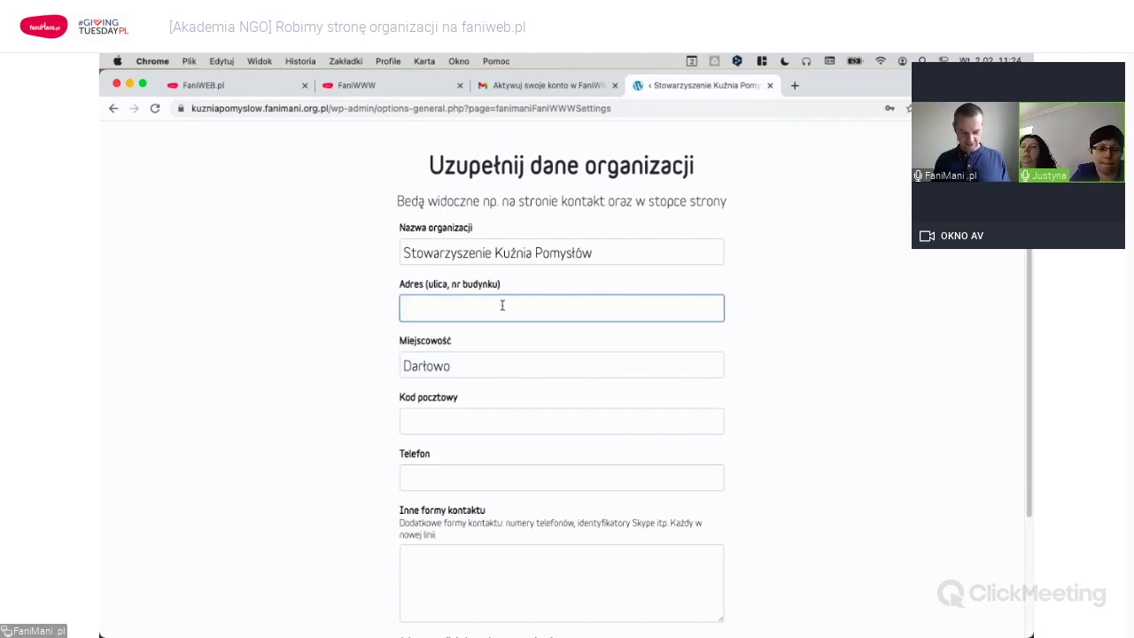
{"action": "key", "text": "super+Tab"}
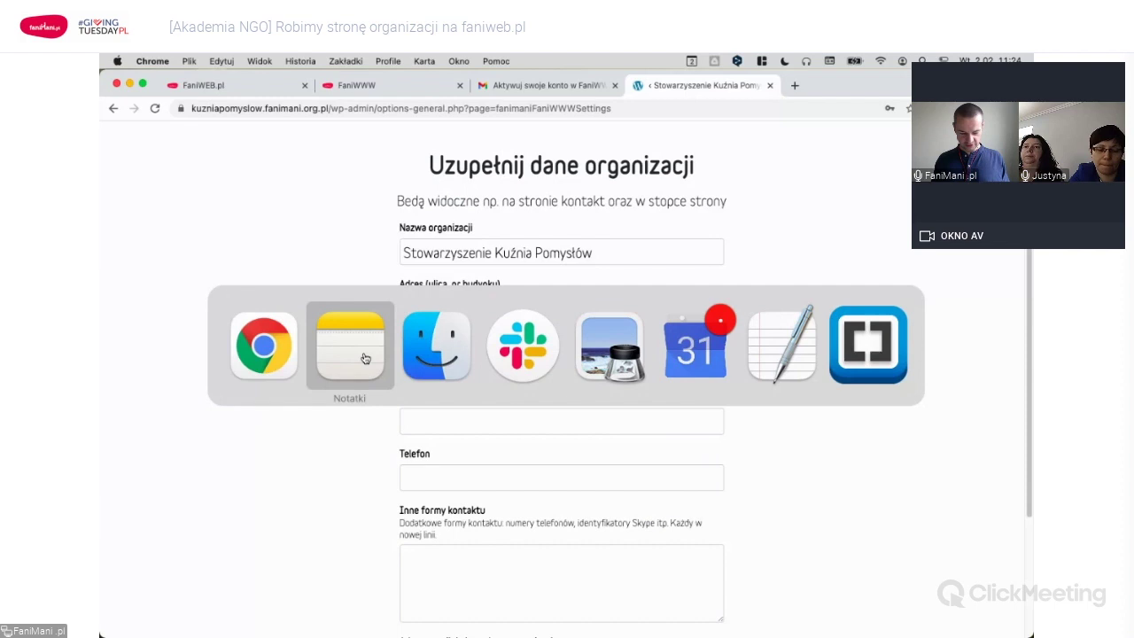
Open opis.txt from the Kuźnia Pomysłów folder in TextEdit, enlarge it, and return to the address field
{"action": "left_click", "coordinate": [365, 350]}
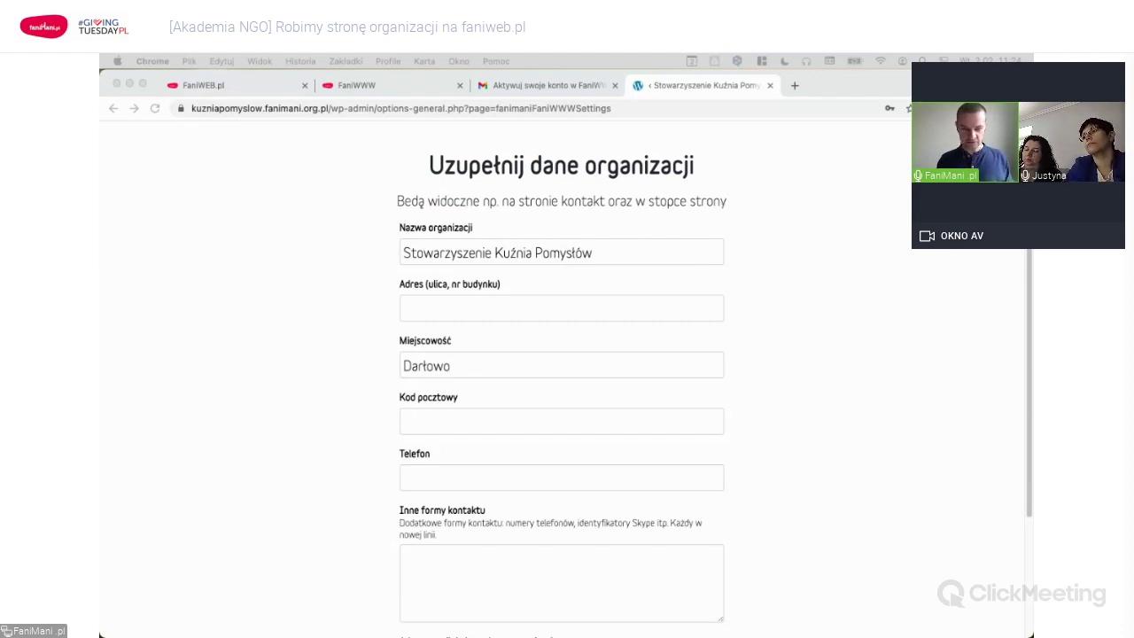
{"action": "left_click", "coordinate": [217, 294]}
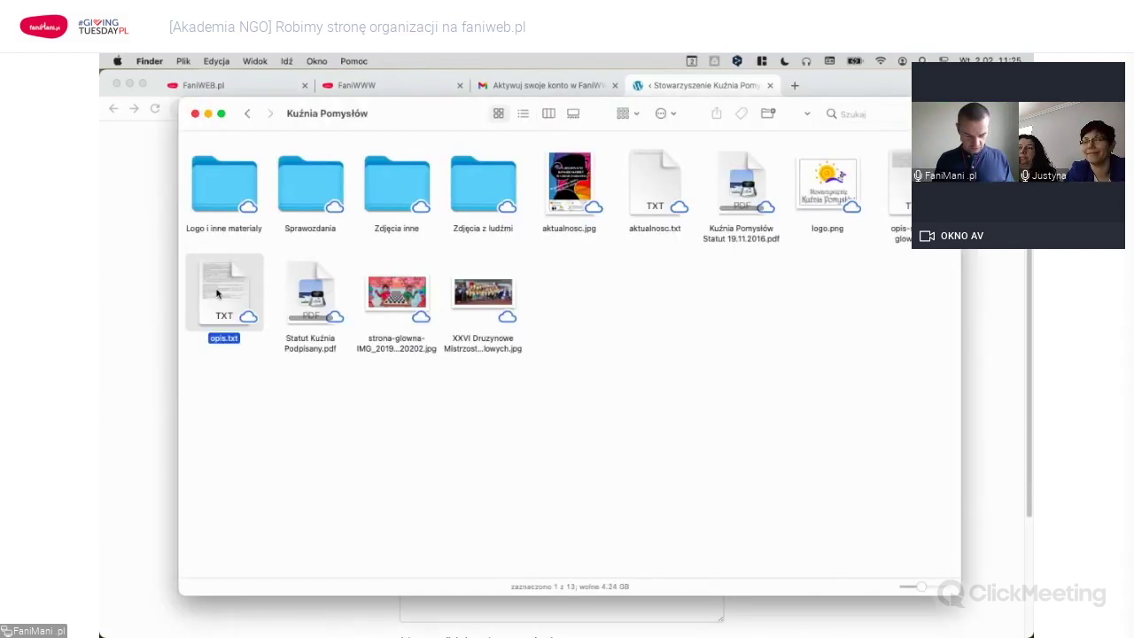
{"action": "double_click", "coordinate": [217, 294]}
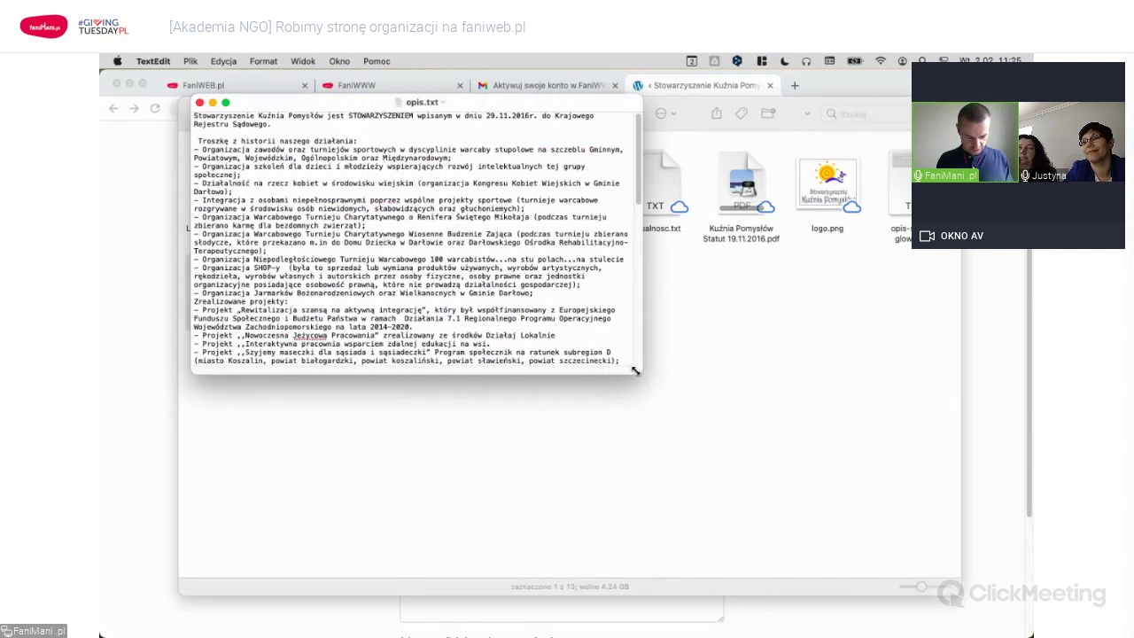
{"action": "left_click_drag", "start_coordinate": [634, 371], "coordinate": [666, 496]}
{"action": "key", "text": "super+Tab"}
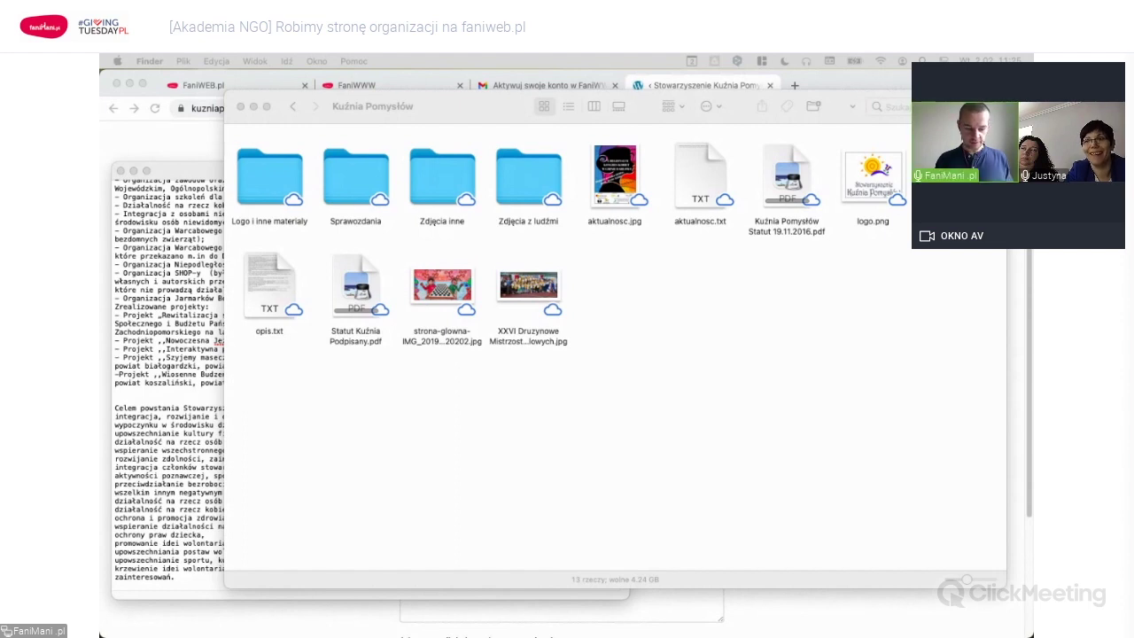
{"action": "left_click", "coordinate": [165, 162]}
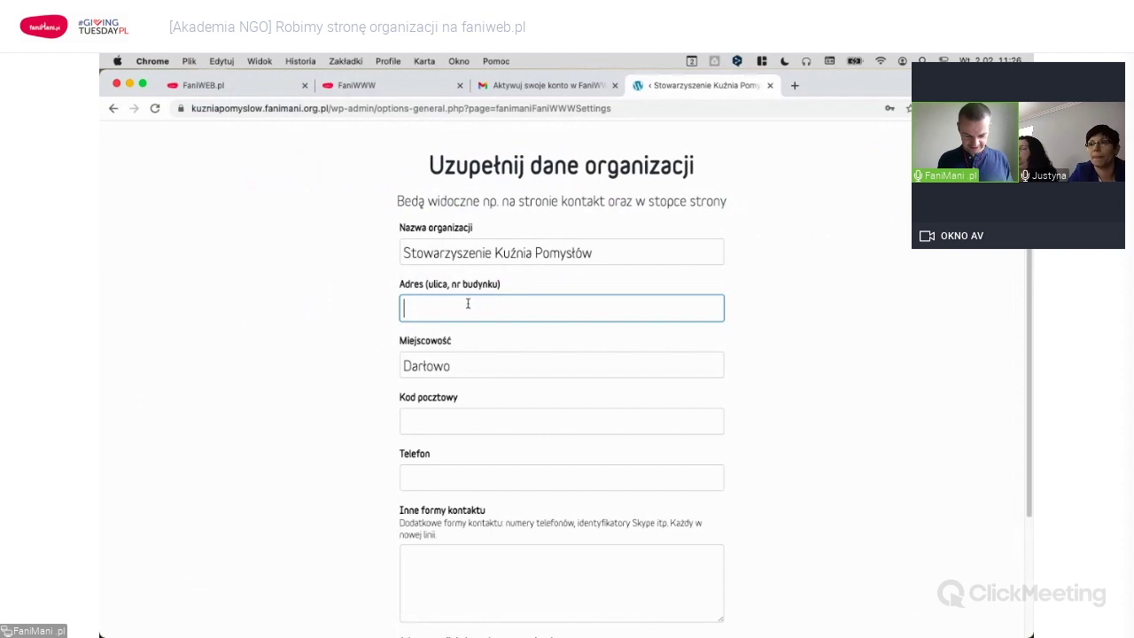
{"action": "type", "text": "Jeży"}
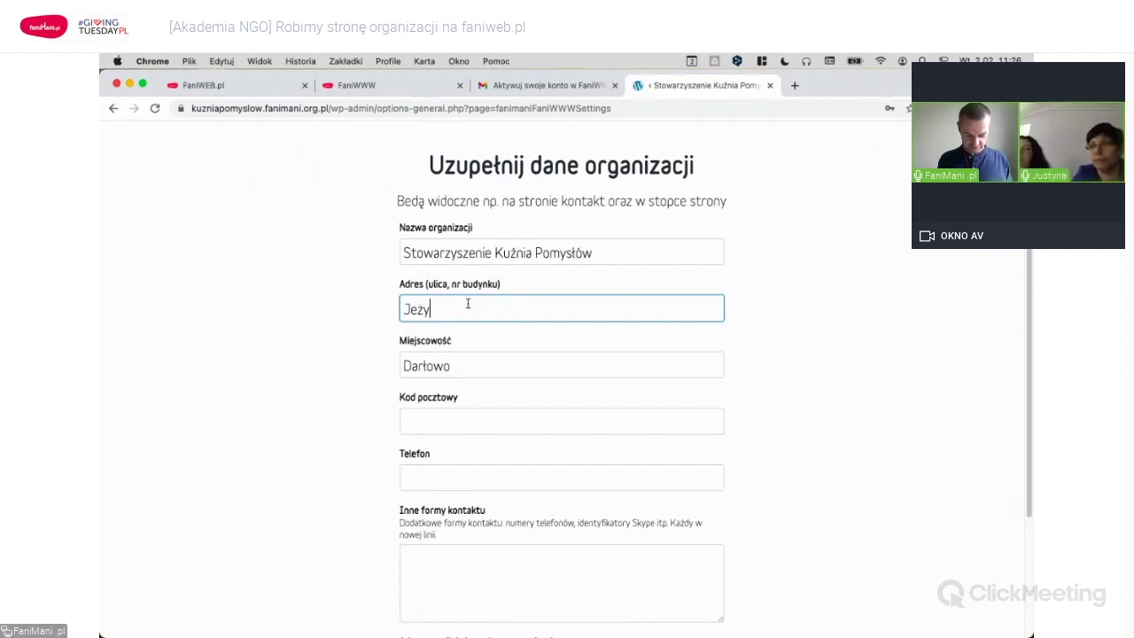
{"action": "type", "text": "czki 37"}
{"action": "key", "text": "Tab"}
{"action": "key", "text": "Tab"}
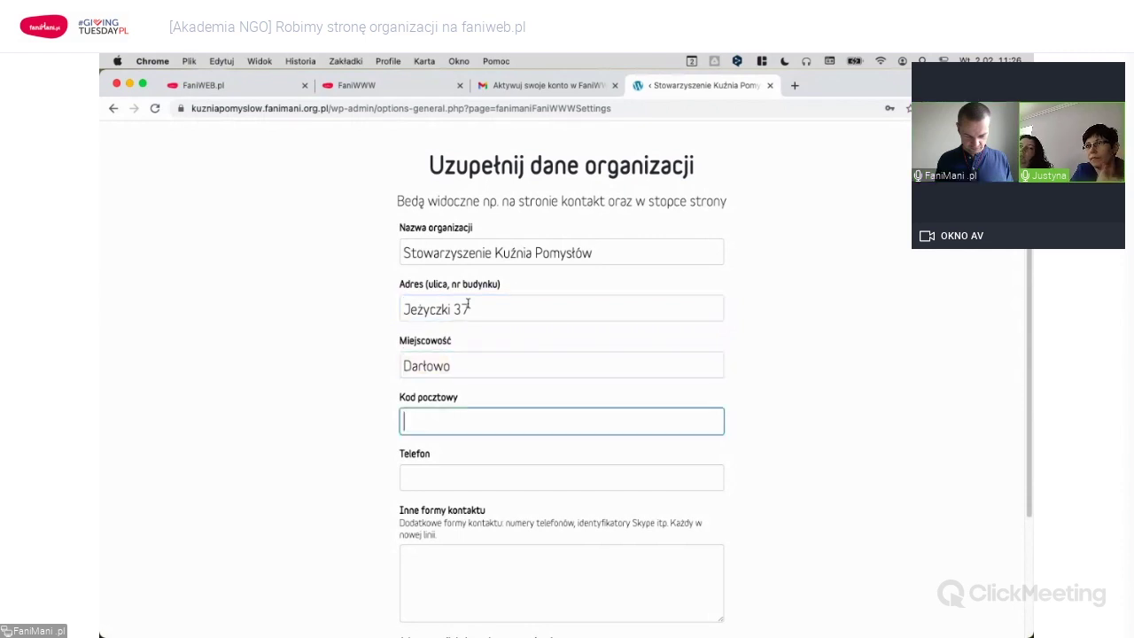
{"action": "type", "text": "76-"}
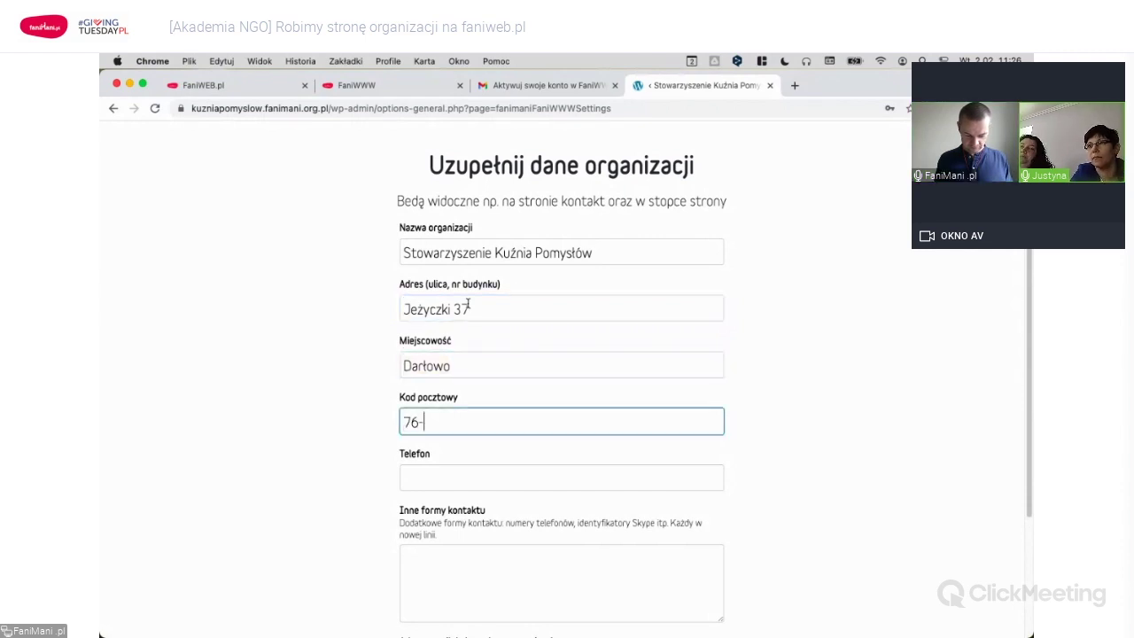
{"action": "type", "text": "150"}
{"action": "key", "text": "BackSpace"}
{"action": "type", "text": "0"}
{"action": "key", "text": "Tab"}
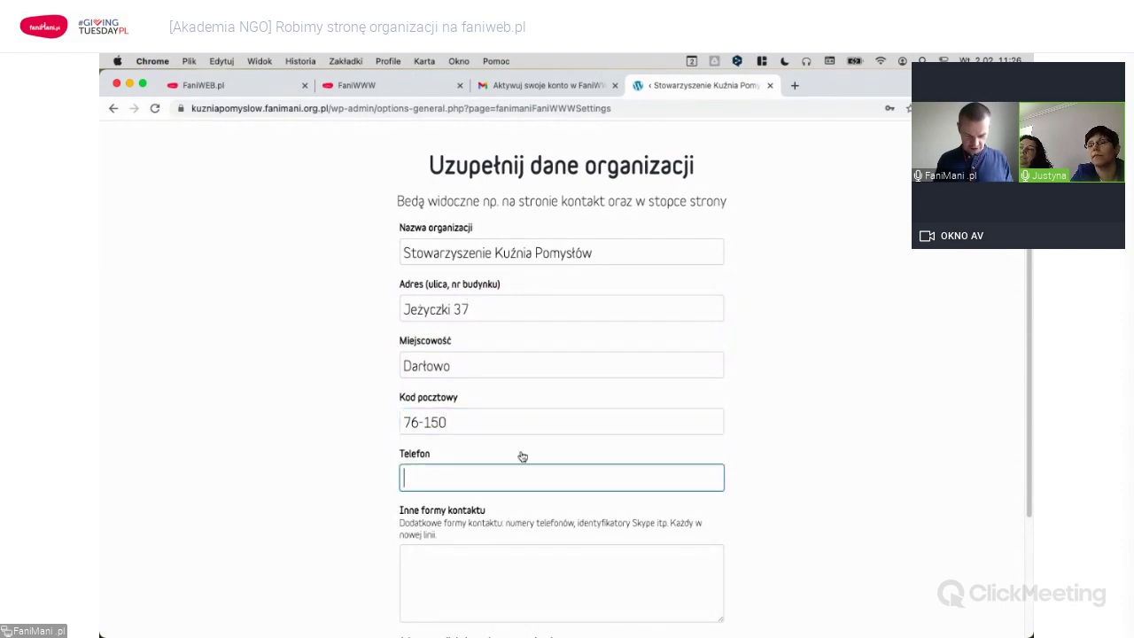
Enter the organisation's contact e-mail and continue to the online-presence step
{"action": "scroll", "coordinate": [815, 433], "scroll_direction": "down", "scroll_amount": 3}
{"action": "left_click", "coordinate": [574, 410]}
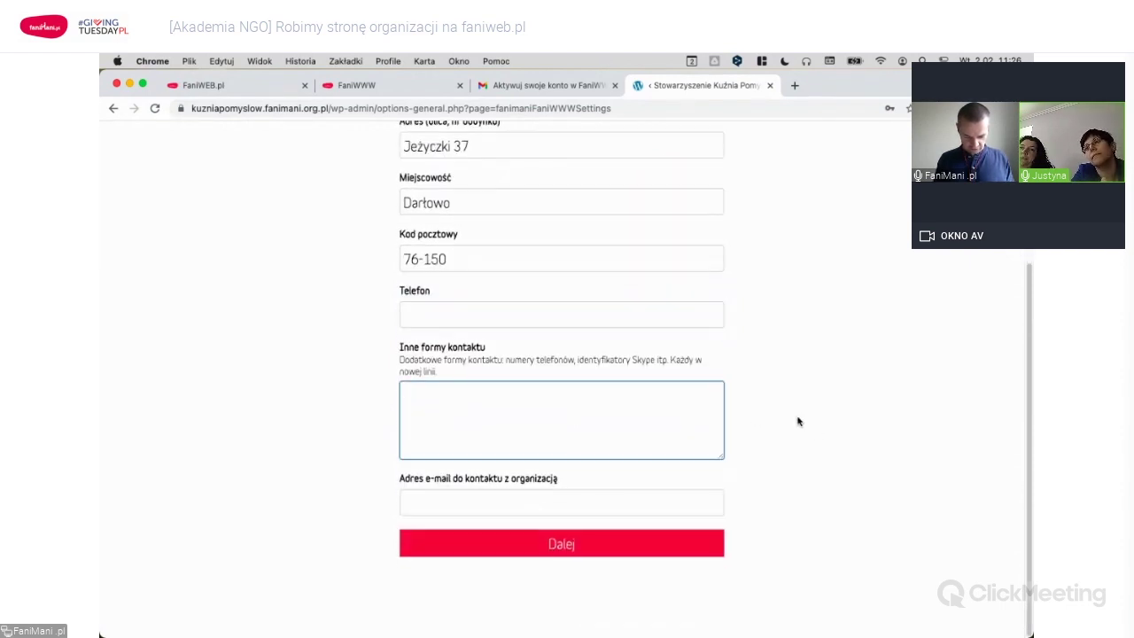
{"action": "left_click", "coordinate": [544, 503]}
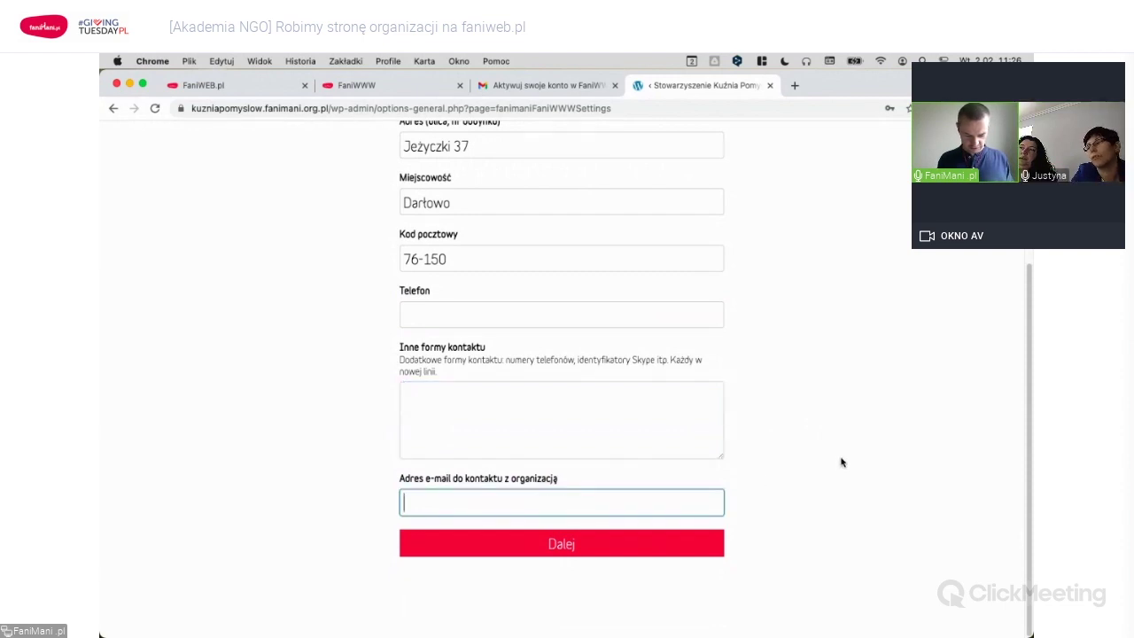
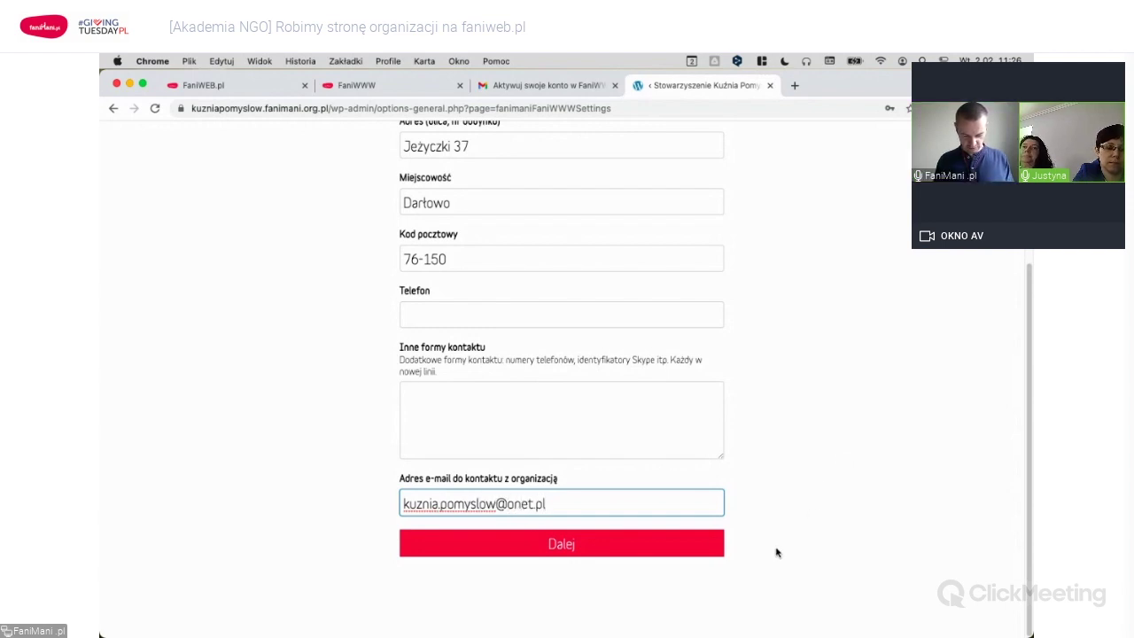
{"action": "left_click", "coordinate": [561, 545]}
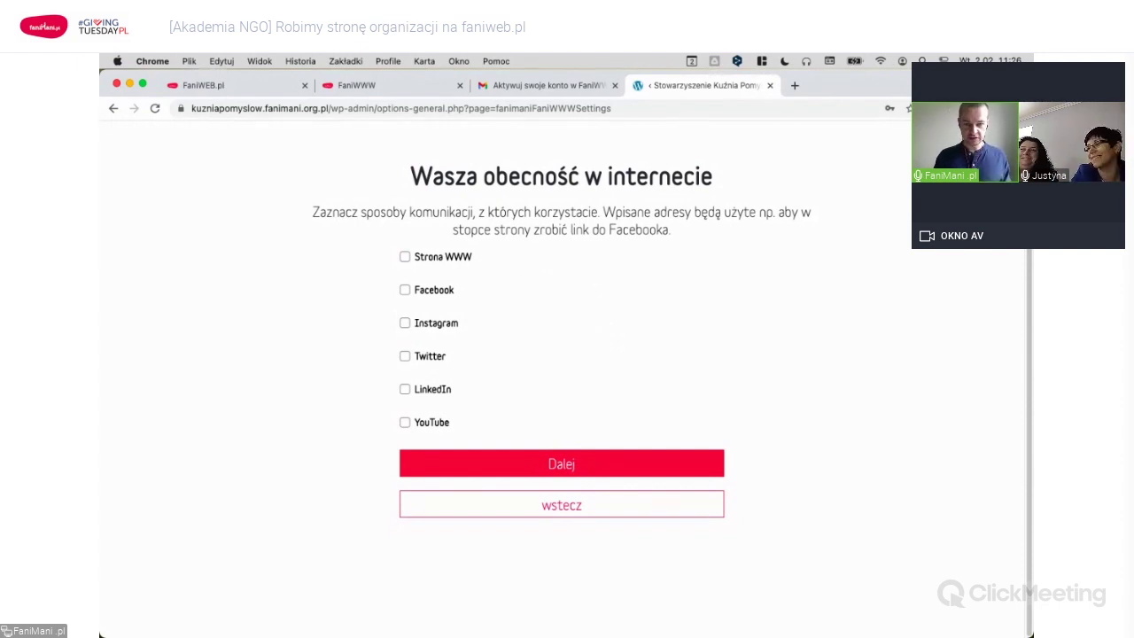
Tick Facebook, paste the organisation's Facebook page address from another app, and continue
{"action": "key", "text": "super+Tab"}
{"action": "key", "text": "super+Tab"}
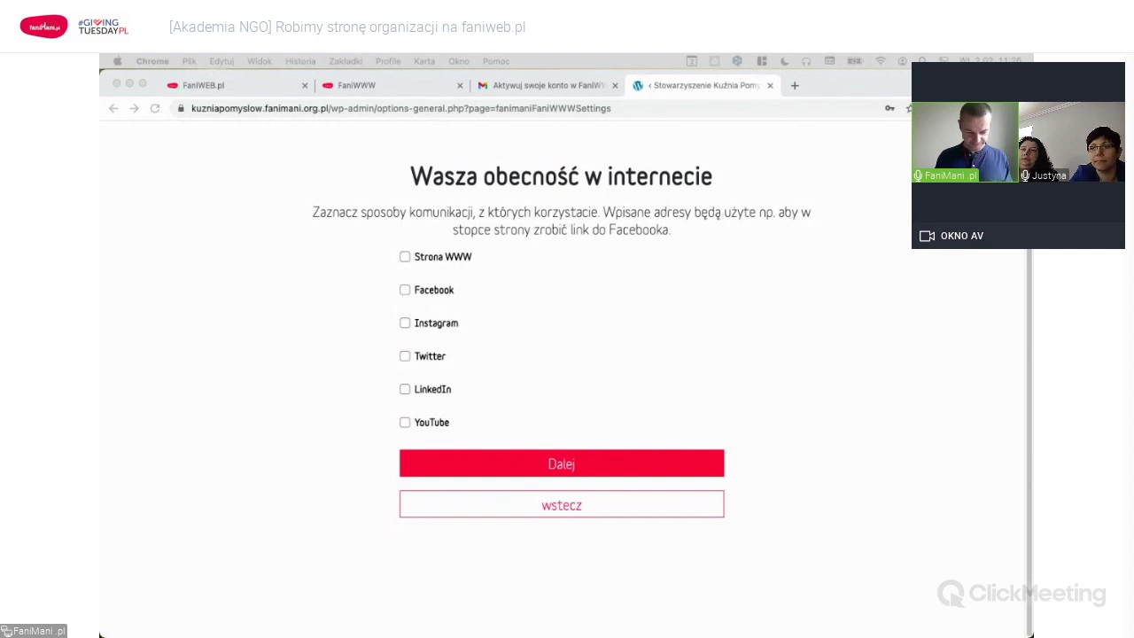
{"action": "left_click", "coordinate": [405, 290]}
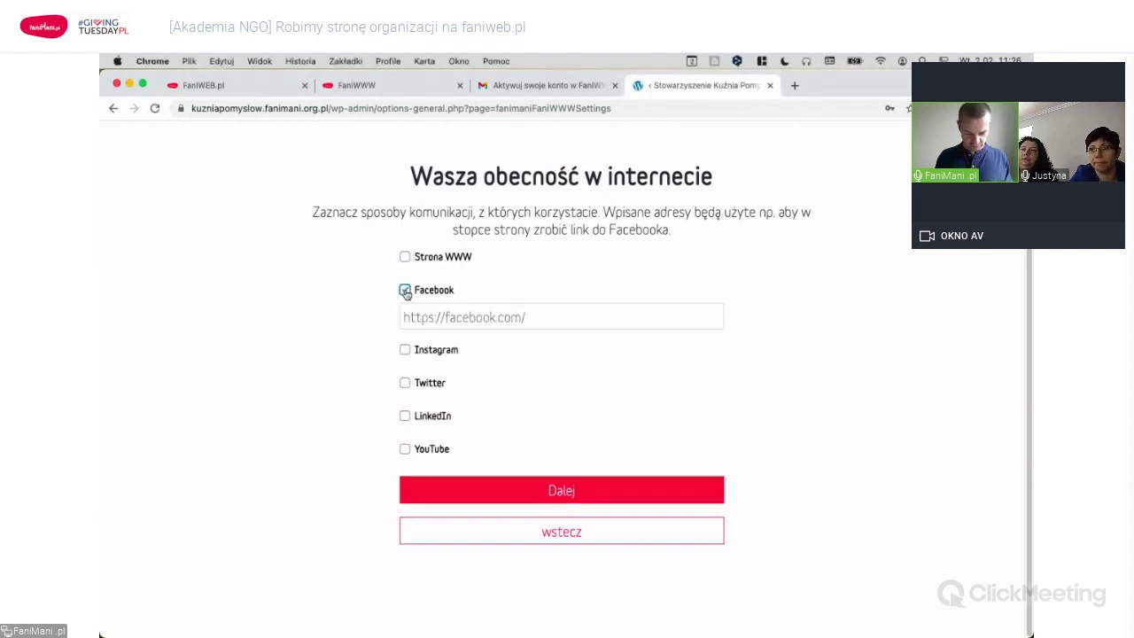
{"action": "left_click", "coordinate": [510, 315]}
{"action": "key", "text": "super+v"}
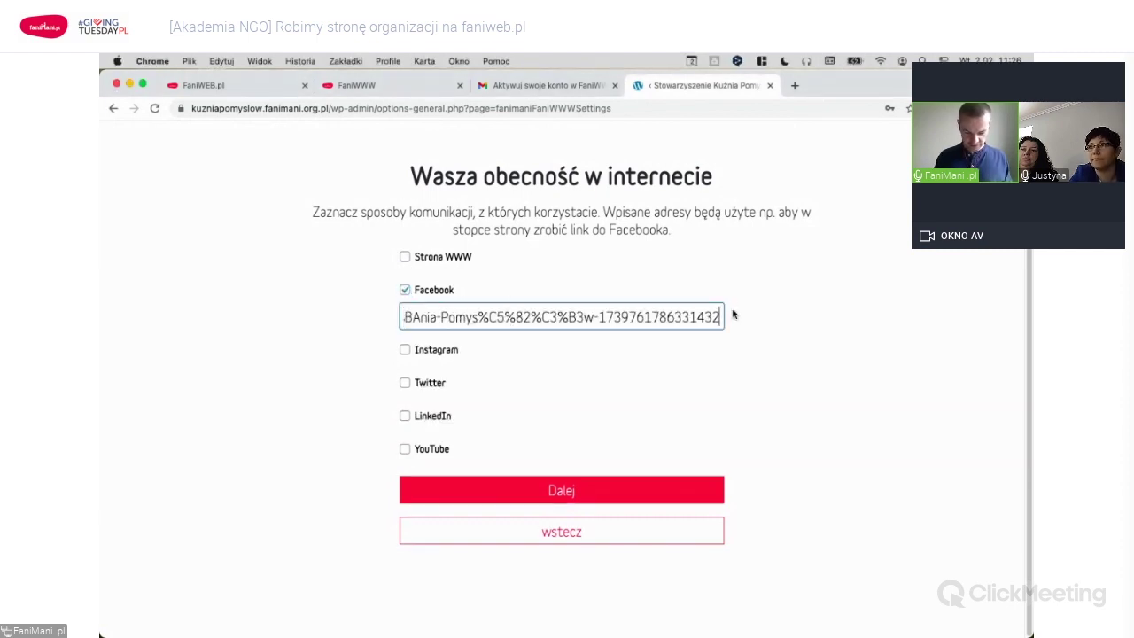
{"action": "key", "text": "super+Left"}
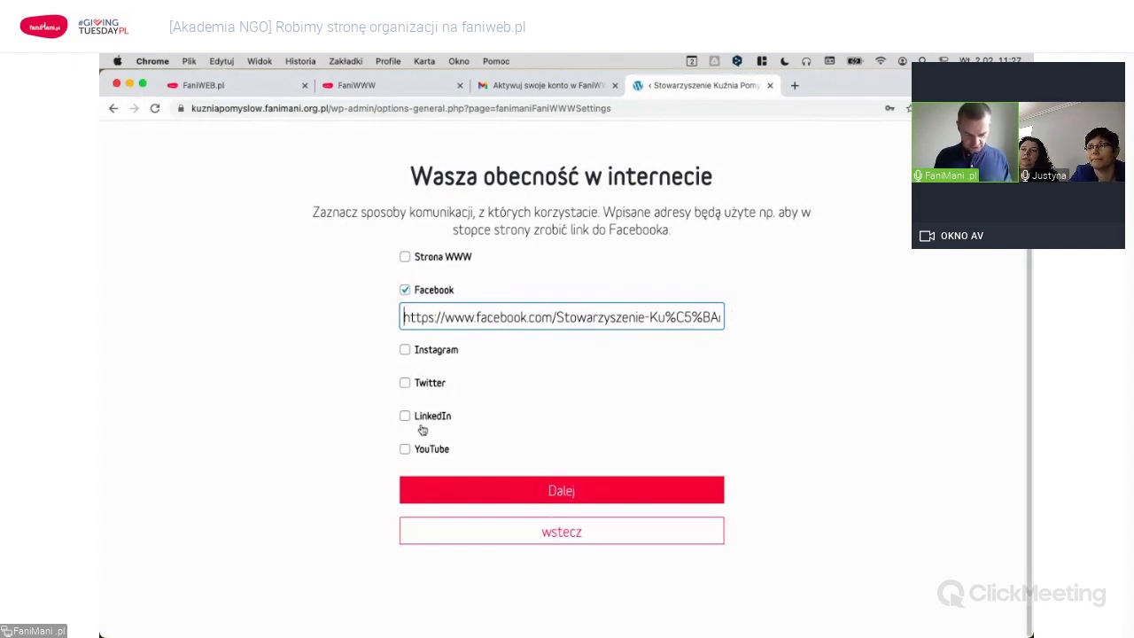
{"action": "left_click", "coordinate": [564, 493]}
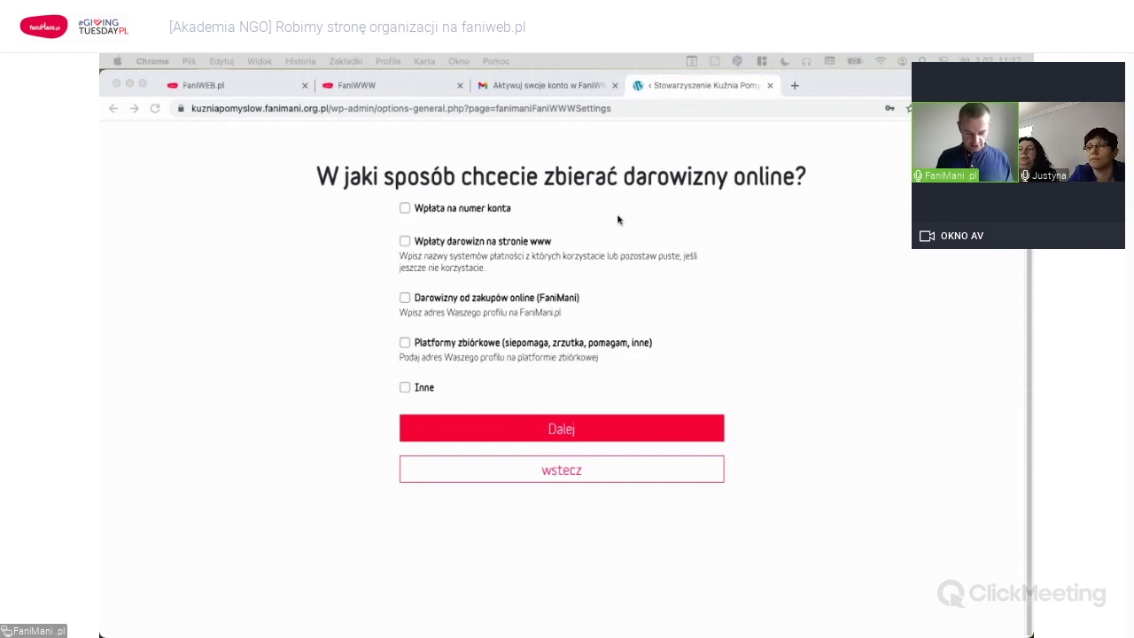
Enable bank-transfer donations with the pasted account number and website donations via FaniPAY
{"action": "left_click", "coordinate": [475, 212]}
{"action": "left_click", "coordinate": [479, 227]}
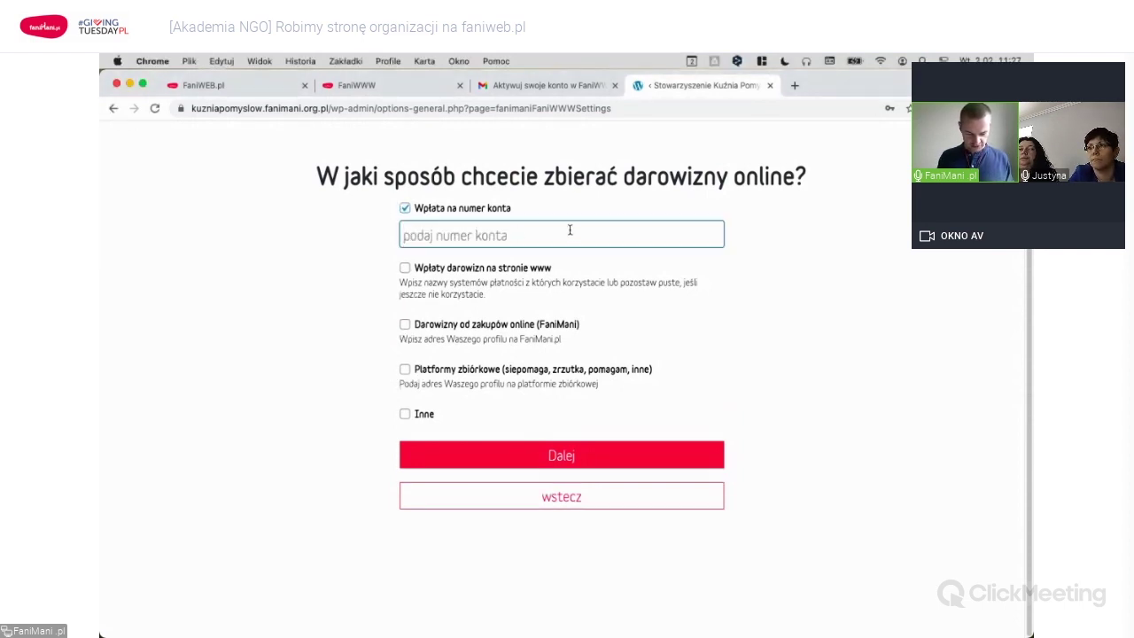
{"action": "key", "text": "super+v"}
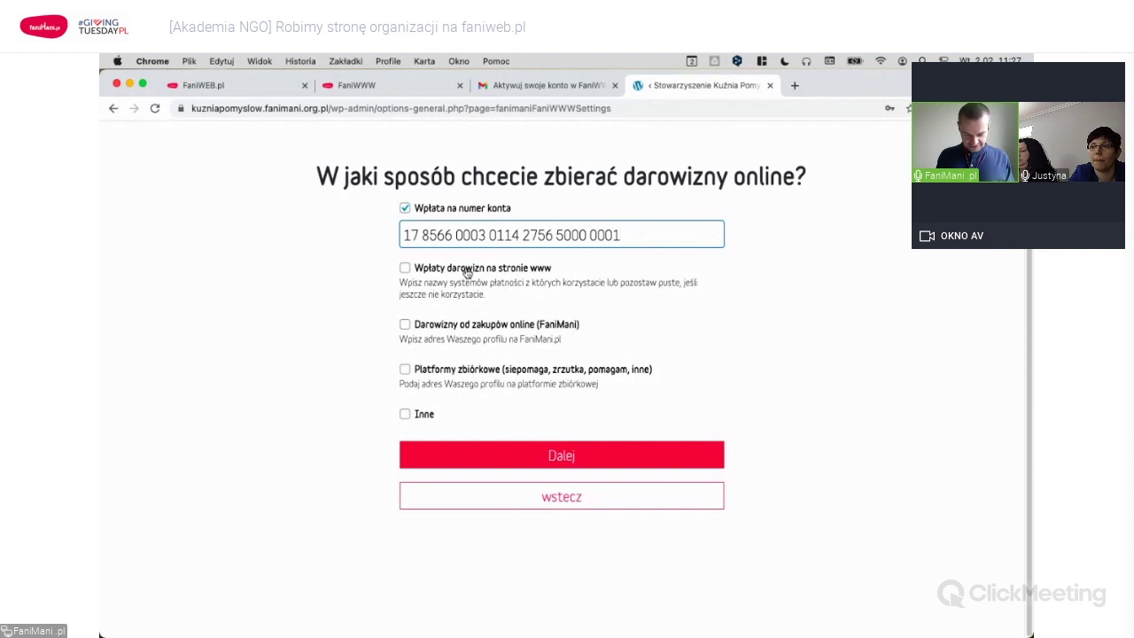
{"action": "left_click", "coordinate": [466, 271]}
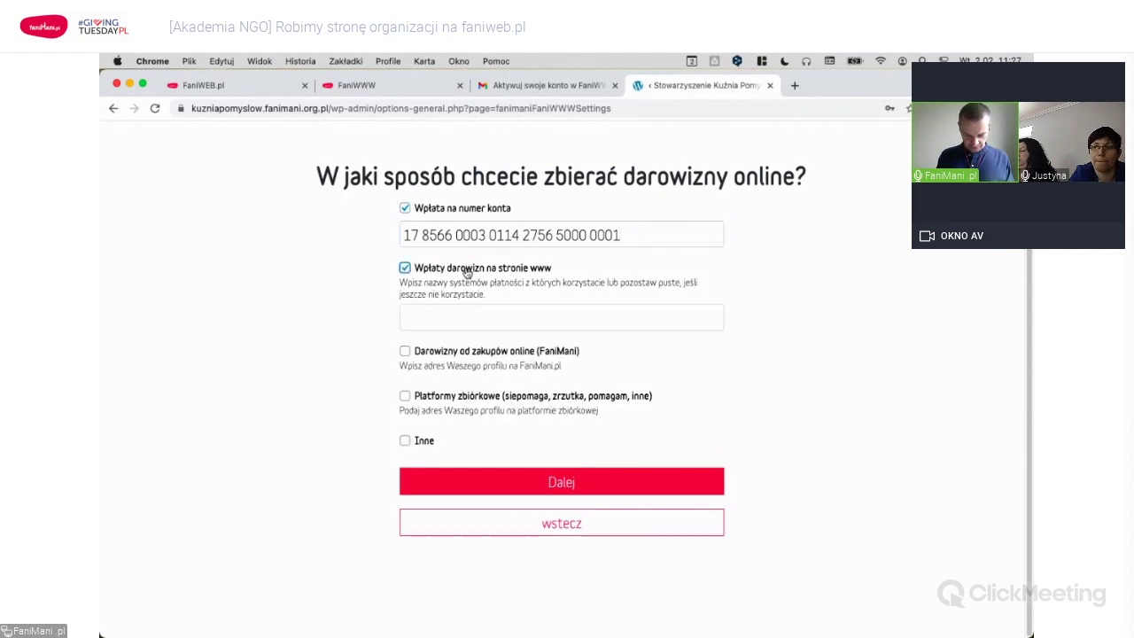
{"action": "left_click", "coordinate": [474, 318]}
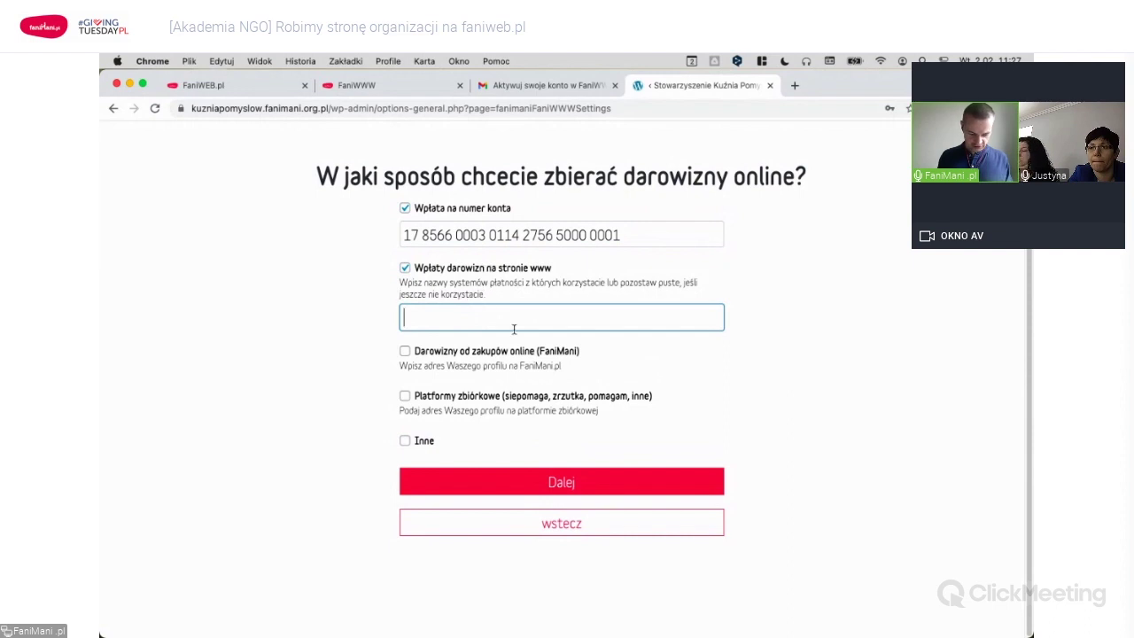
{"action": "type", "text": "FaniPAY"}
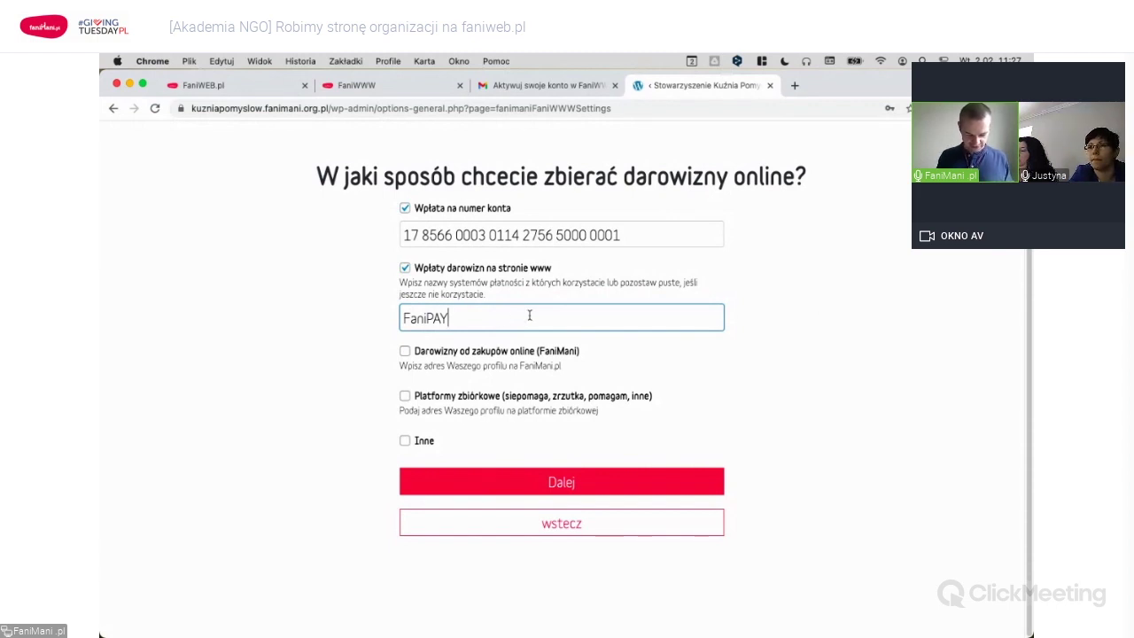
Add FaniMani shopping donations with the pasted profile address, skip crowdfunding, and continue
{"action": "left_click", "coordinate": [481, 355]}
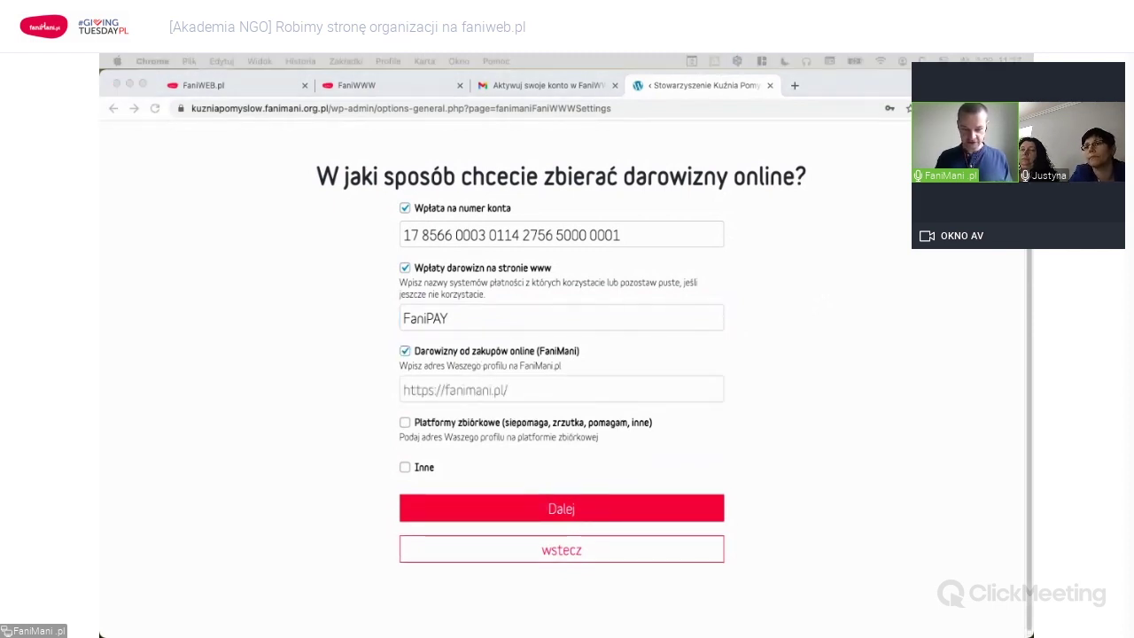
{"action": "left_click", "coordinate": [450, 390]}
{"action": "type", "text": "https://fanimani.pl/kuzniapomyslow/"}
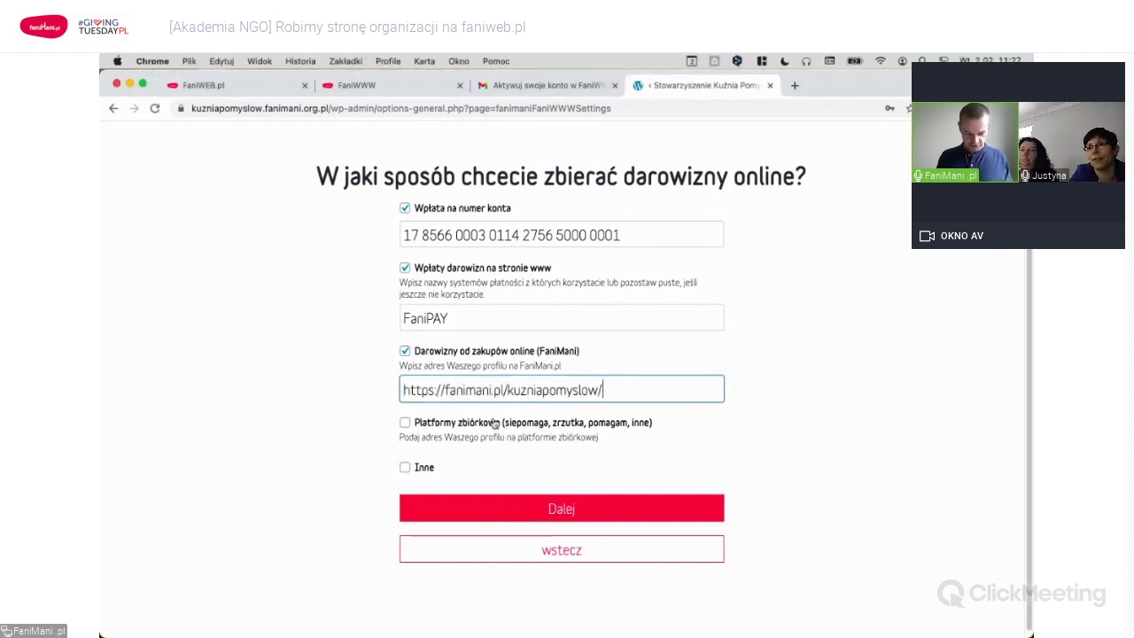
{"action": "left_click", "coordinate": [496, 424]}
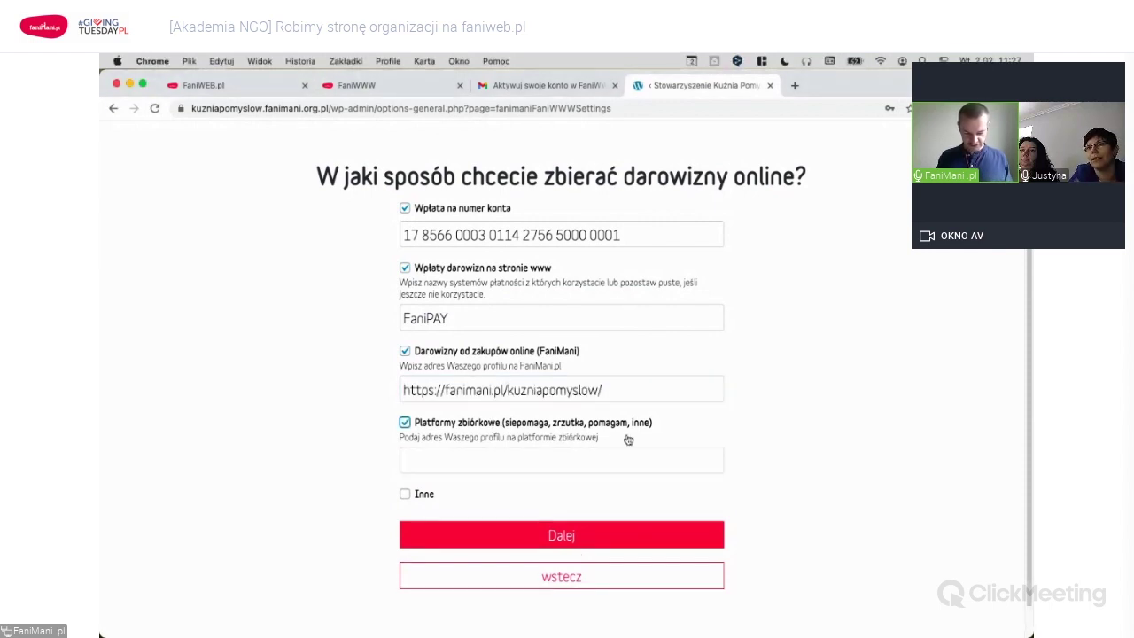
{"action": "left_click", "coordinate": [572, 460]}
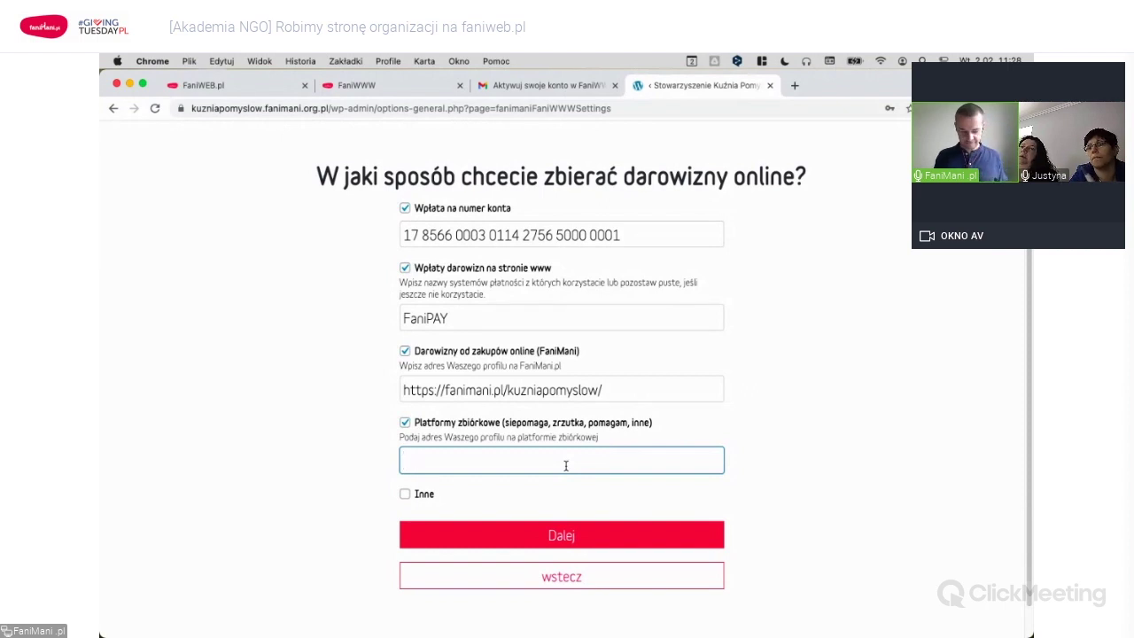
{"action": "left_click", "coordinate": [461, 425]}
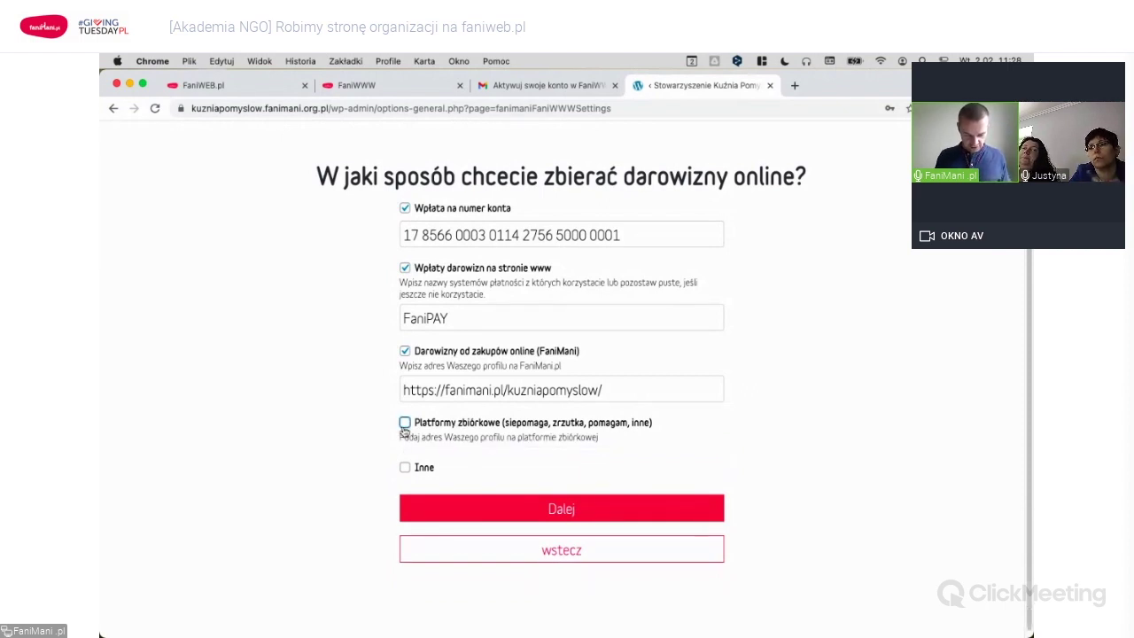
{"action": "left_click", "coordinate": [570, 512]}
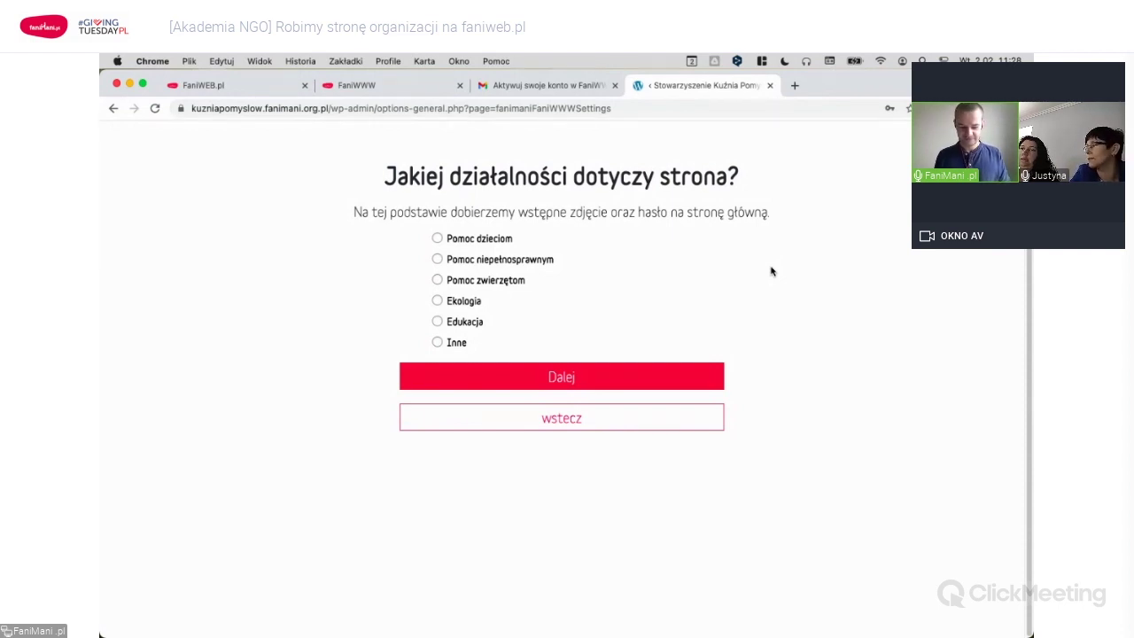
Choose Edukacja as the activity, then set the leading colour to blue #1e73be and save
{"action": "left_click", "coordinate": [470, 322]}
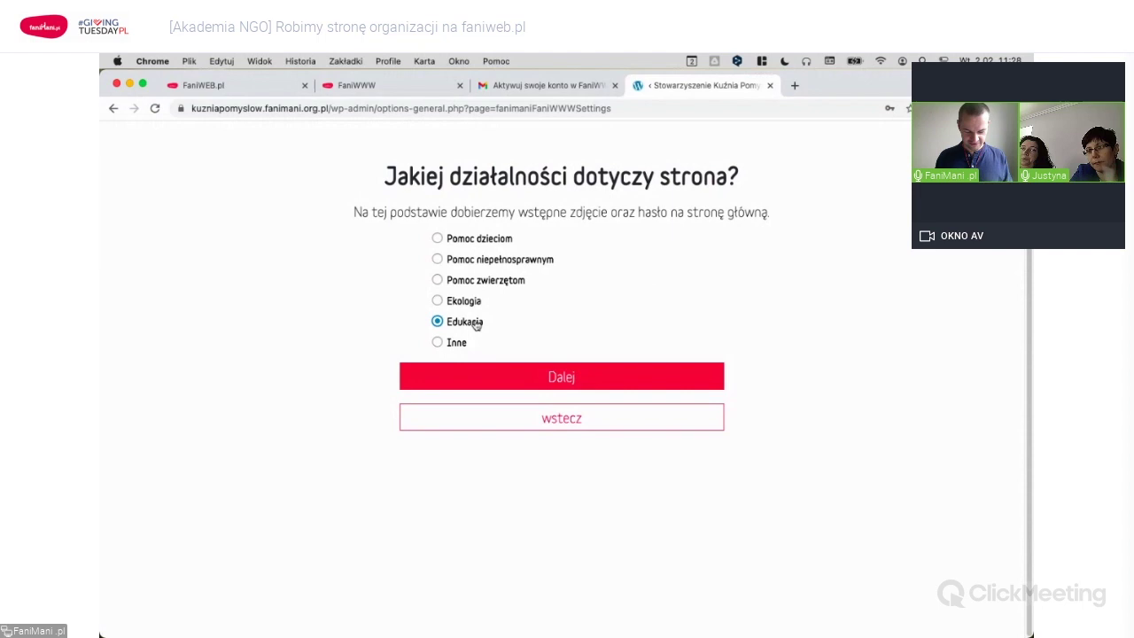
{"action": "left_click", "coordinate": [537, 380]}
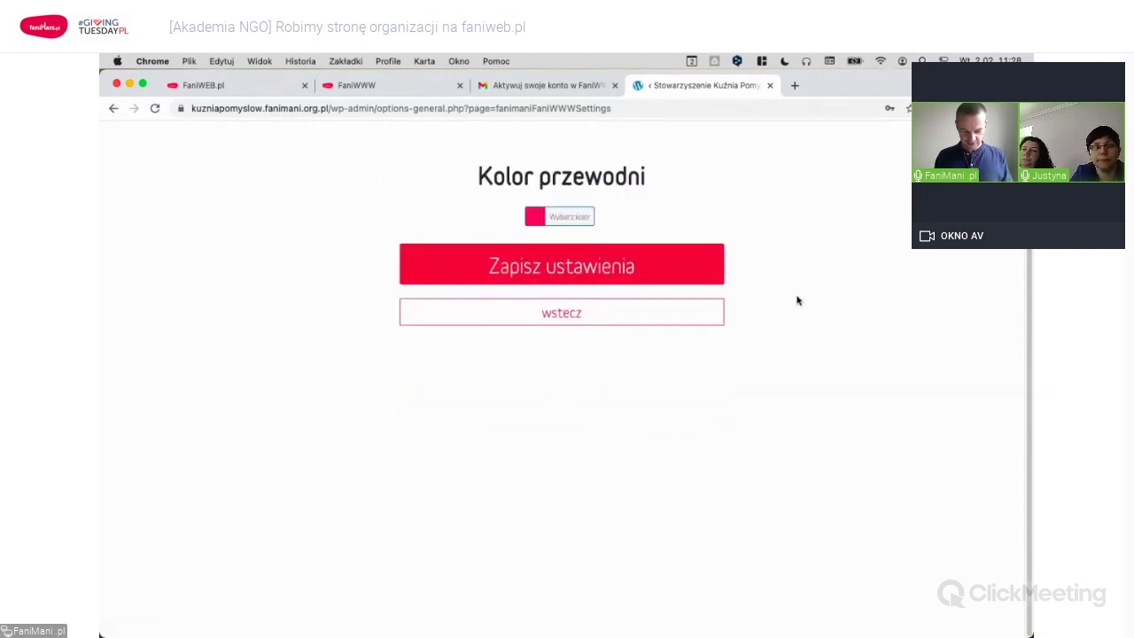
{"action": "left_click", "coordinate": [536, 221]}
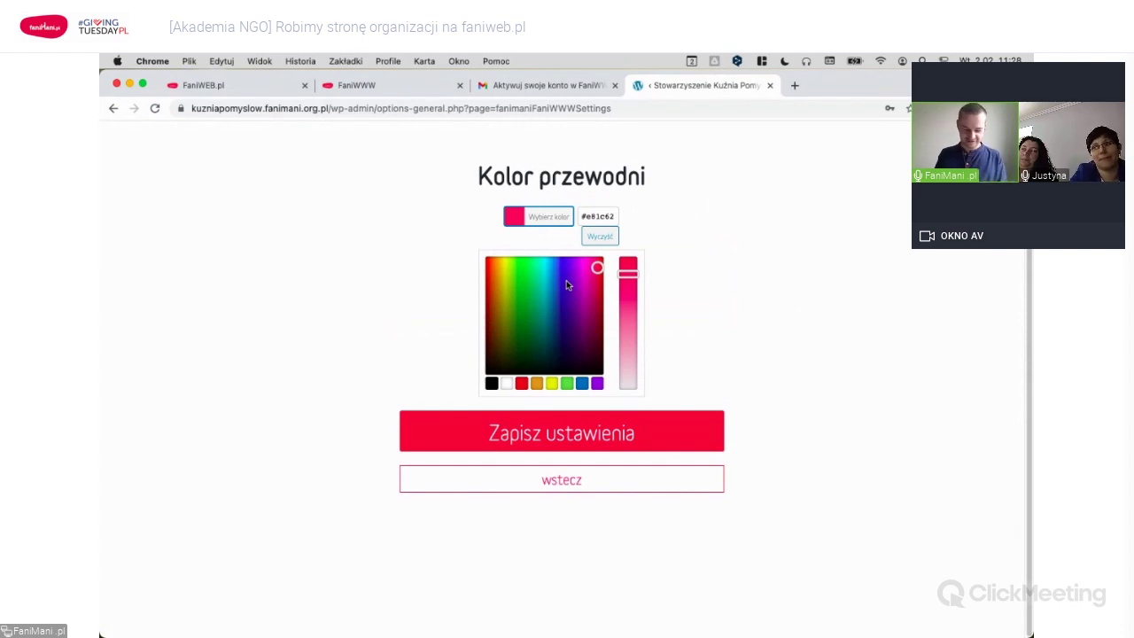
{"action": "left_click", "coordinate": [583, 384]}
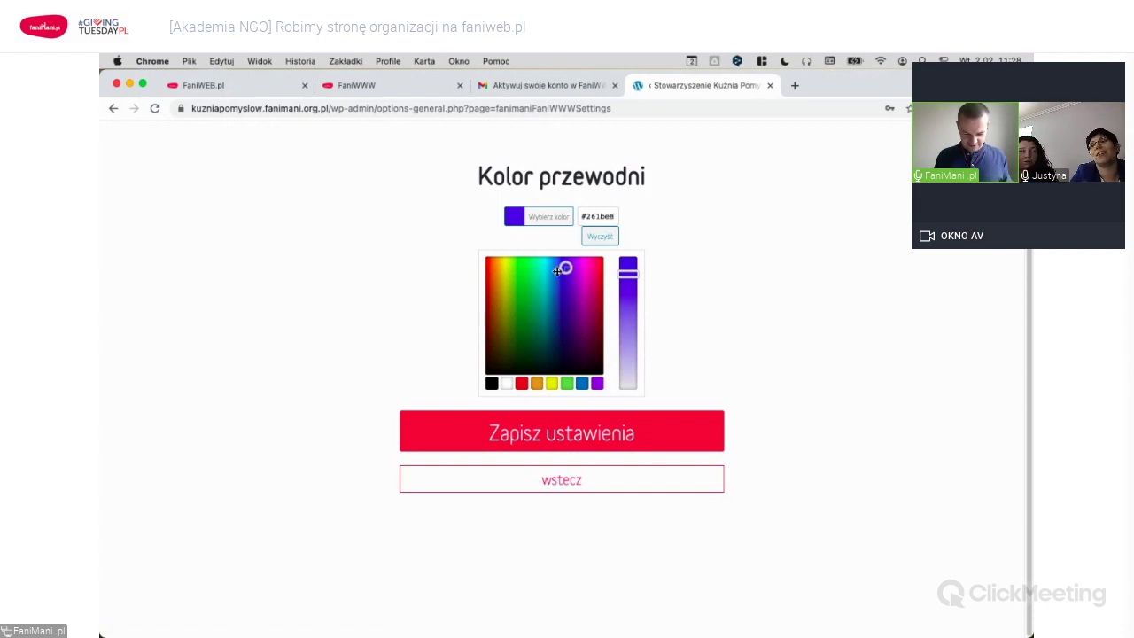
{"action": "left_click", "coordinate": [583, 384]}
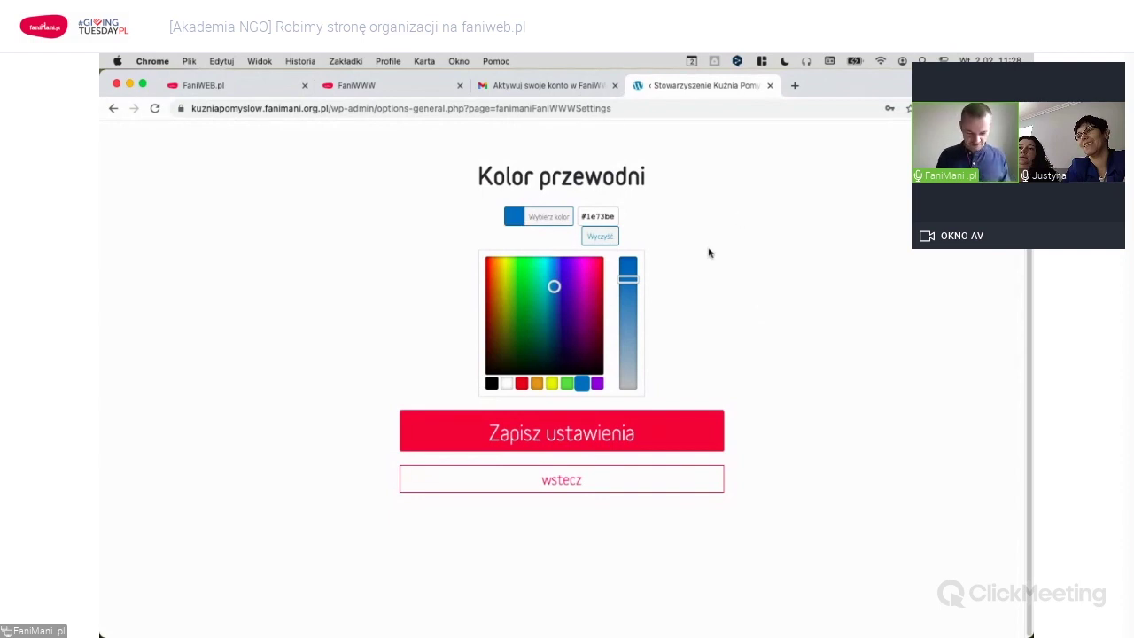
{"action": "left_click", "coordinate": [585, 433]}
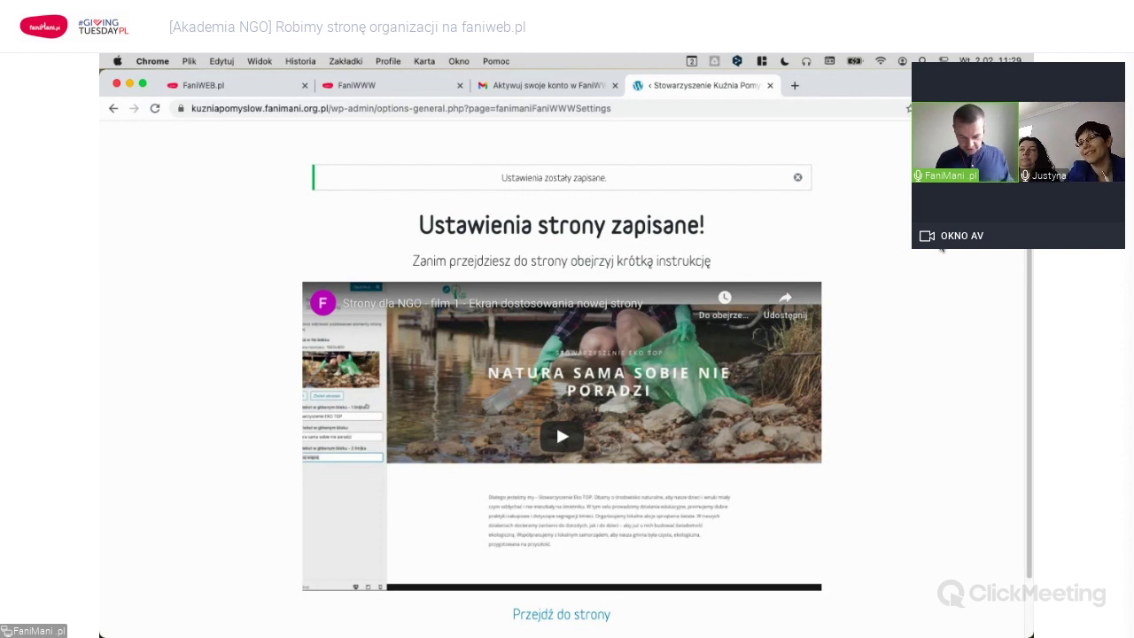
Scroll the confirmation page and follow Przejdź do strony to the site customizer
{"action": "scroll", "coordinate": [890, 248], "scroll_direction": "down", "scroll_amount": 2}
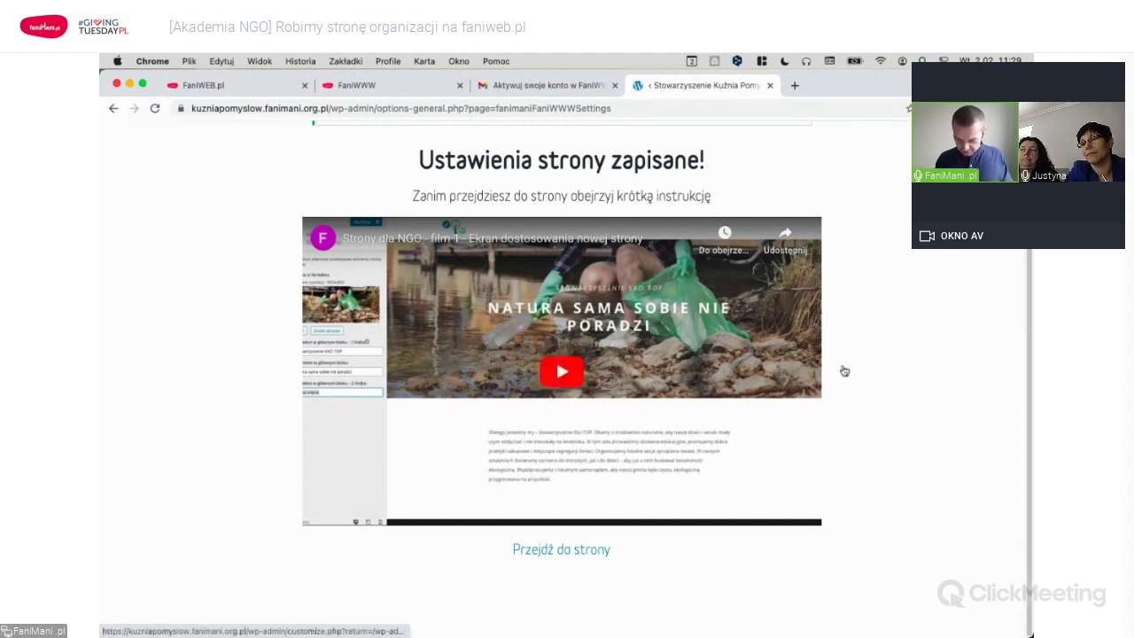
{"action": "left_click", "coordinate": [565, 554]}
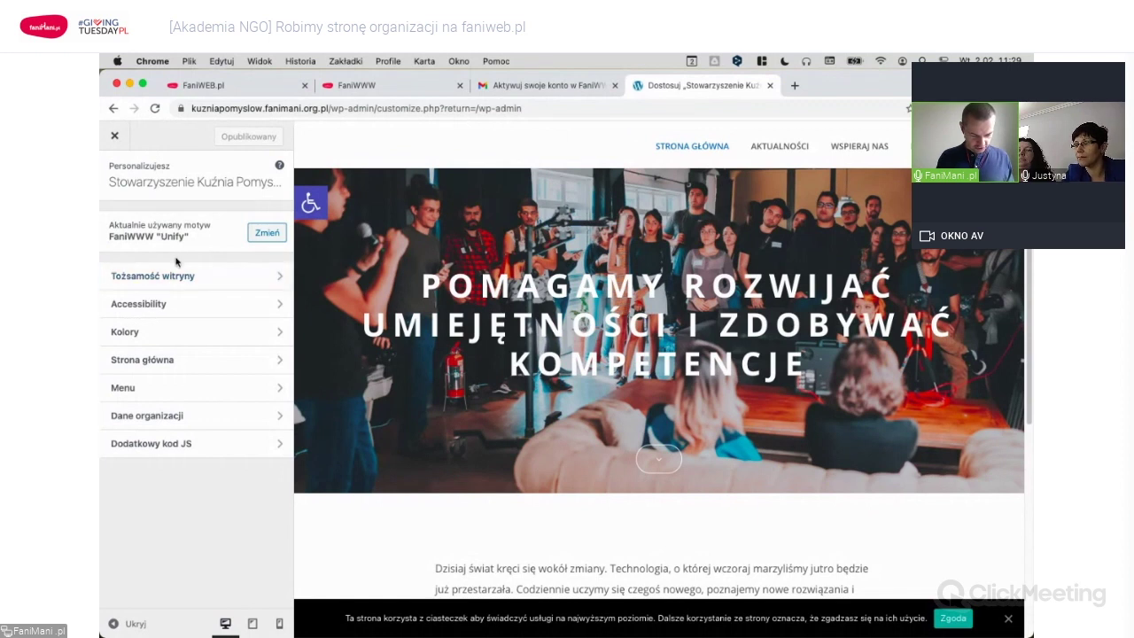
In Tożsamość witryny, upload logo.png from Finder and set it as the site logo without cropping
{"action": "left_click", "coordinate": [209, 282]}
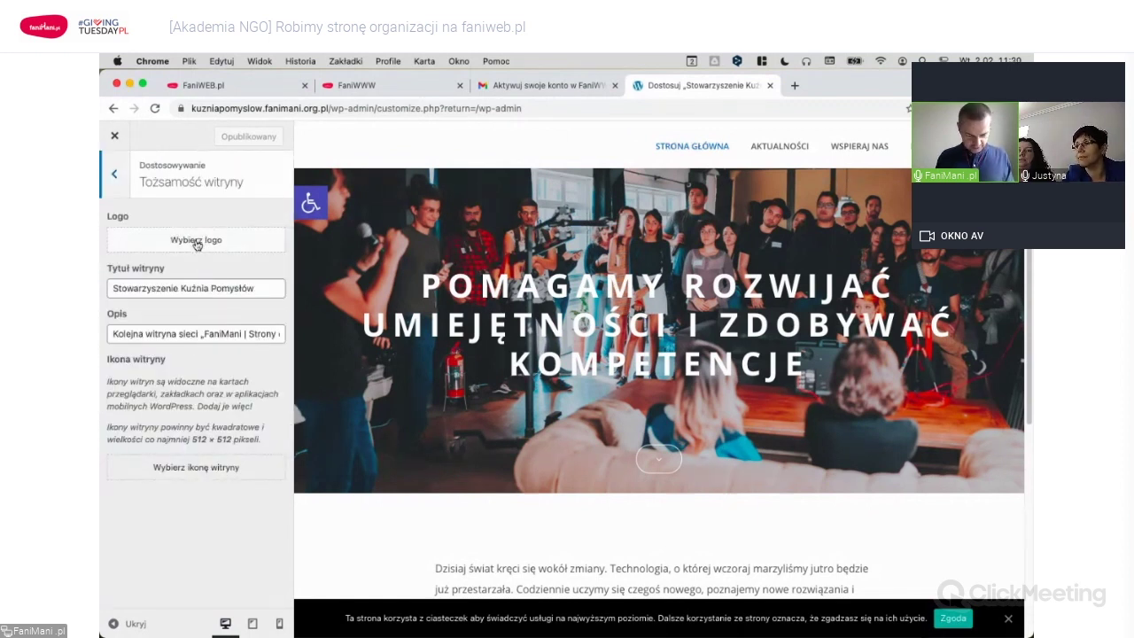
{"action": "left_click", "coordinate": [202, 239]}
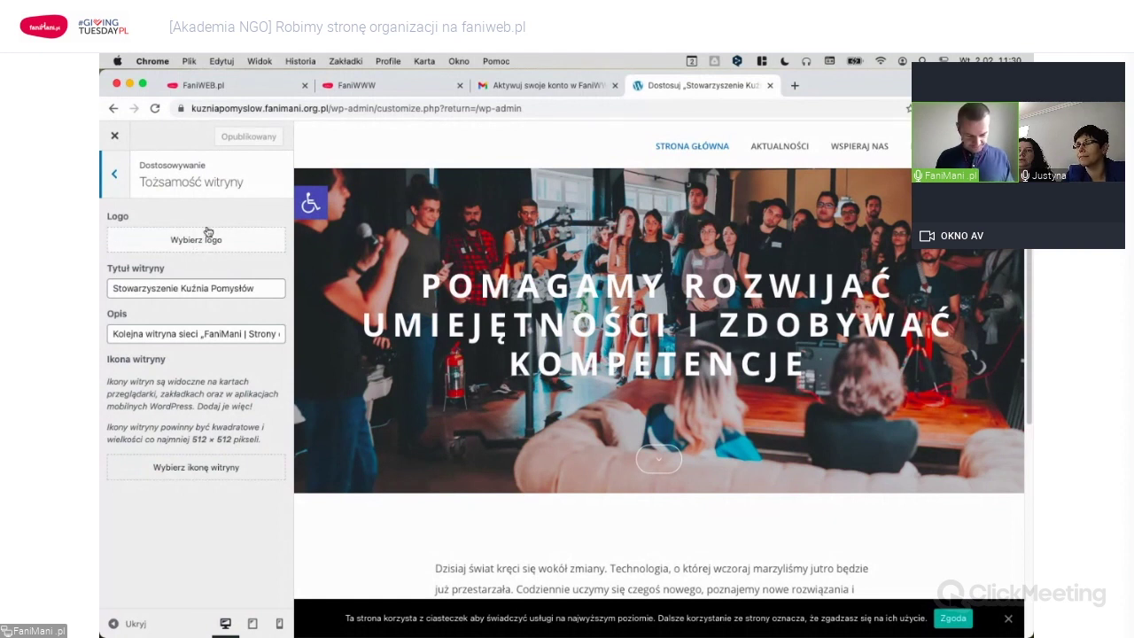
{"action": "left_click", "coordinate": [212, 241]}
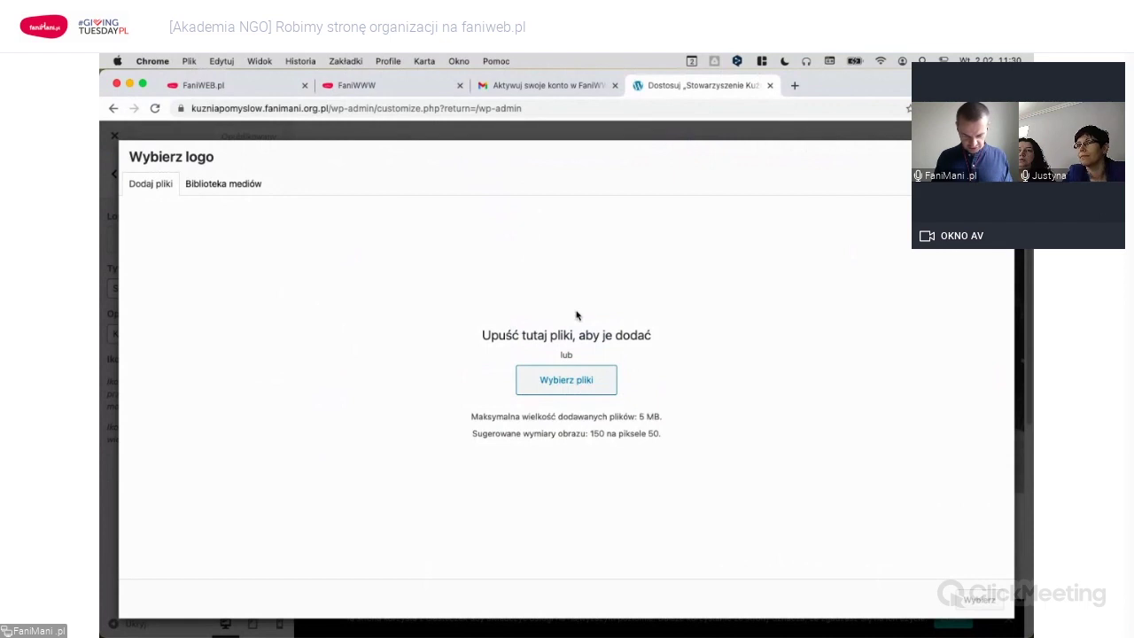
{"action": "key", "text": "super+Tab"}
{"action": "key", "text": "super+Tab"}
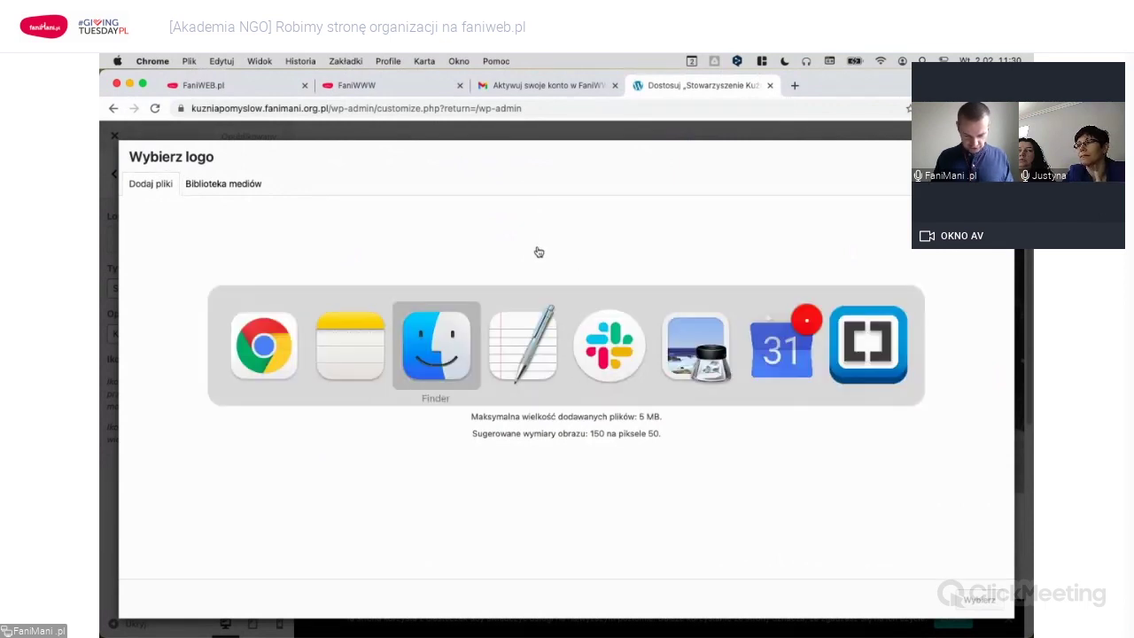
{"action": "left_click", "coordinate": [854, 190]}
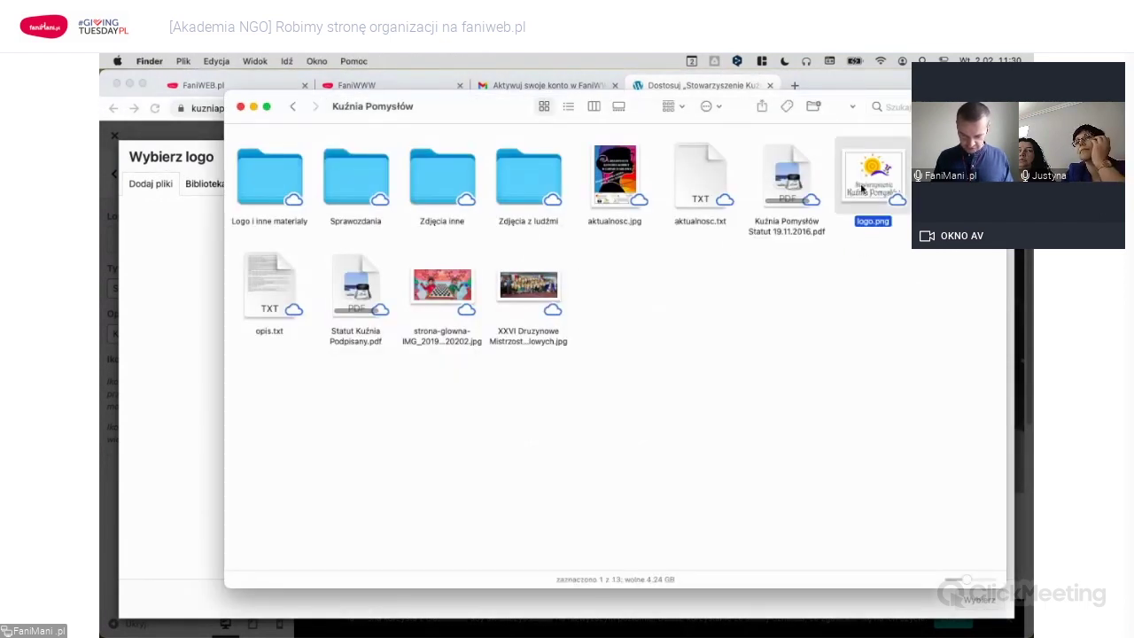
{"action": "left_click_drag", "start_coordinate": [872, 210], "coordinate": [427, 291]}
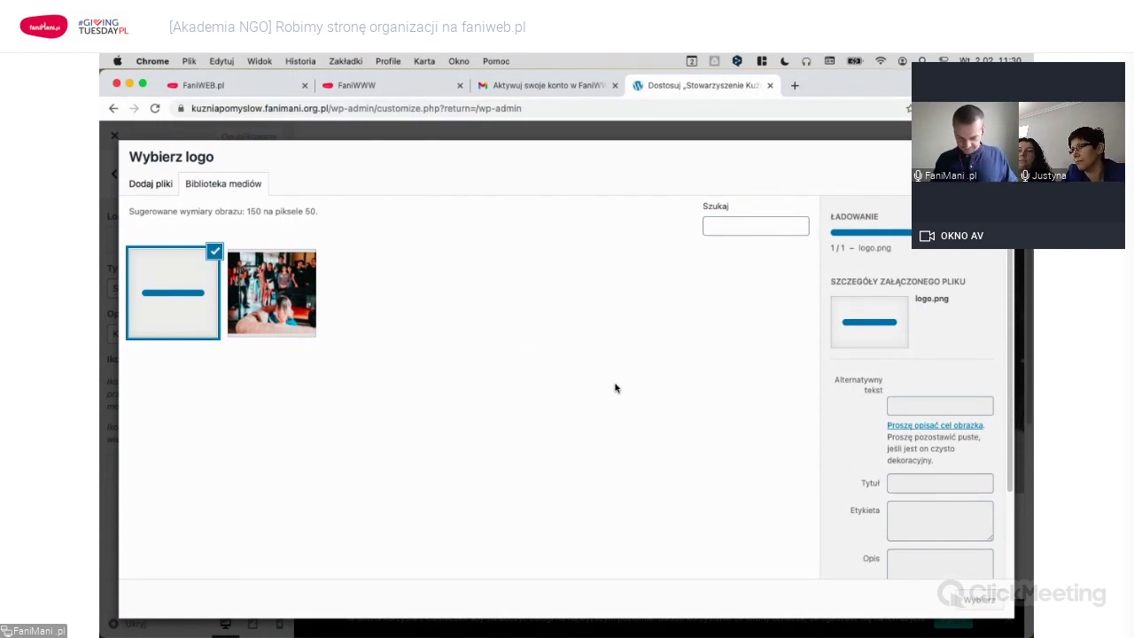
{"action": "scroll", "coordinate": [921, 297], "scroll_direction": "down", "scroll_amount": 3}
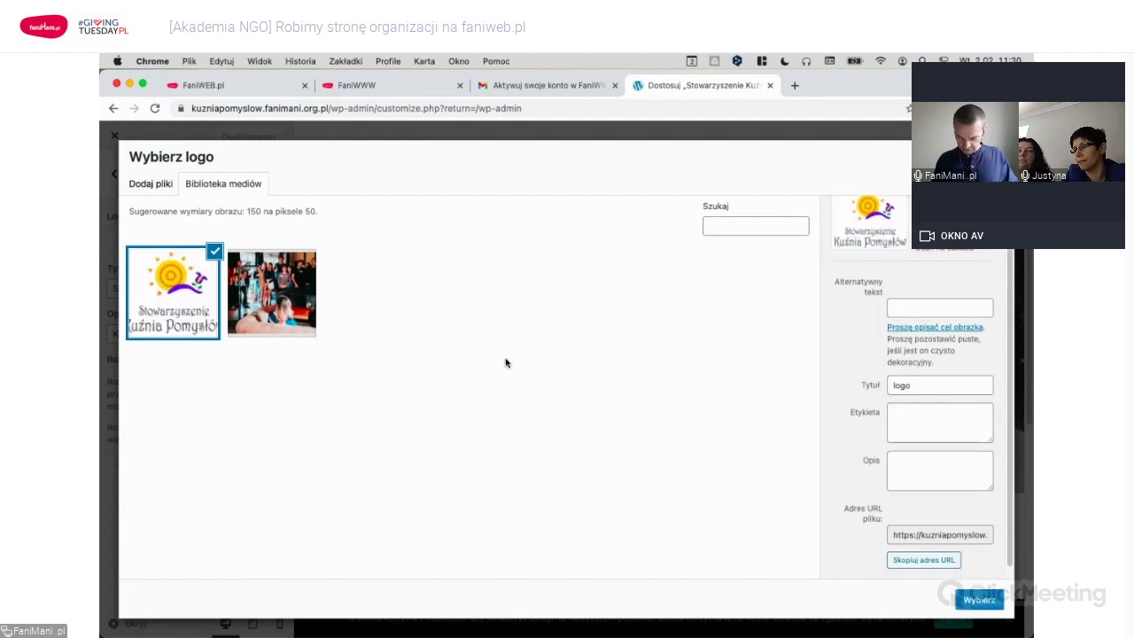
{"action": "left_click", "coordinate": [979, 600]}
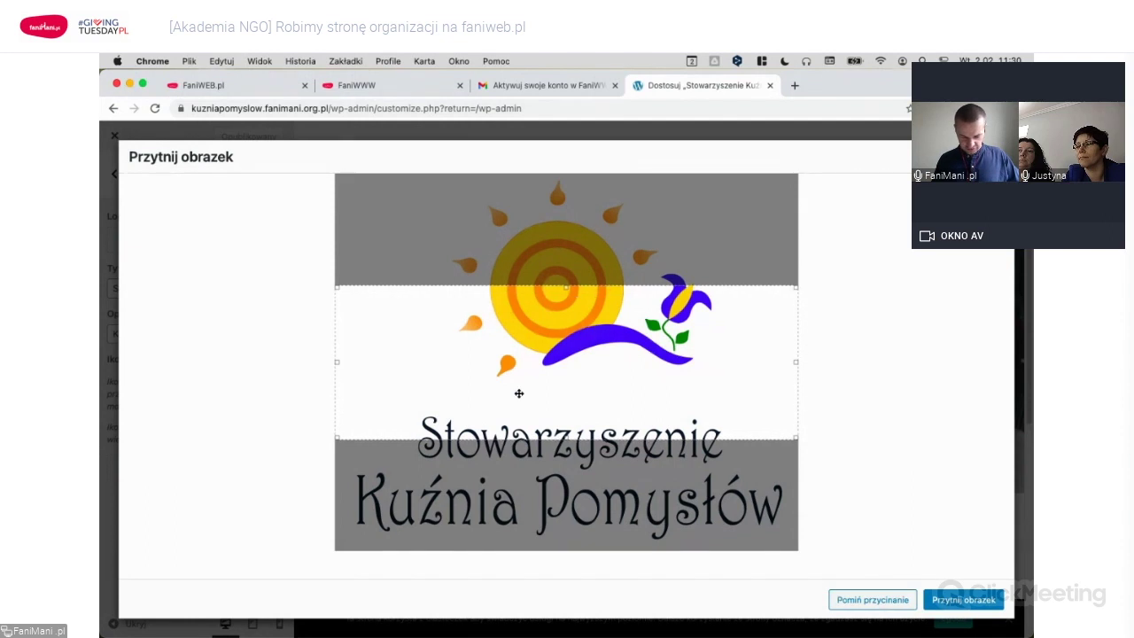
{"action": "left_click", "coordinate": [873, 600]}
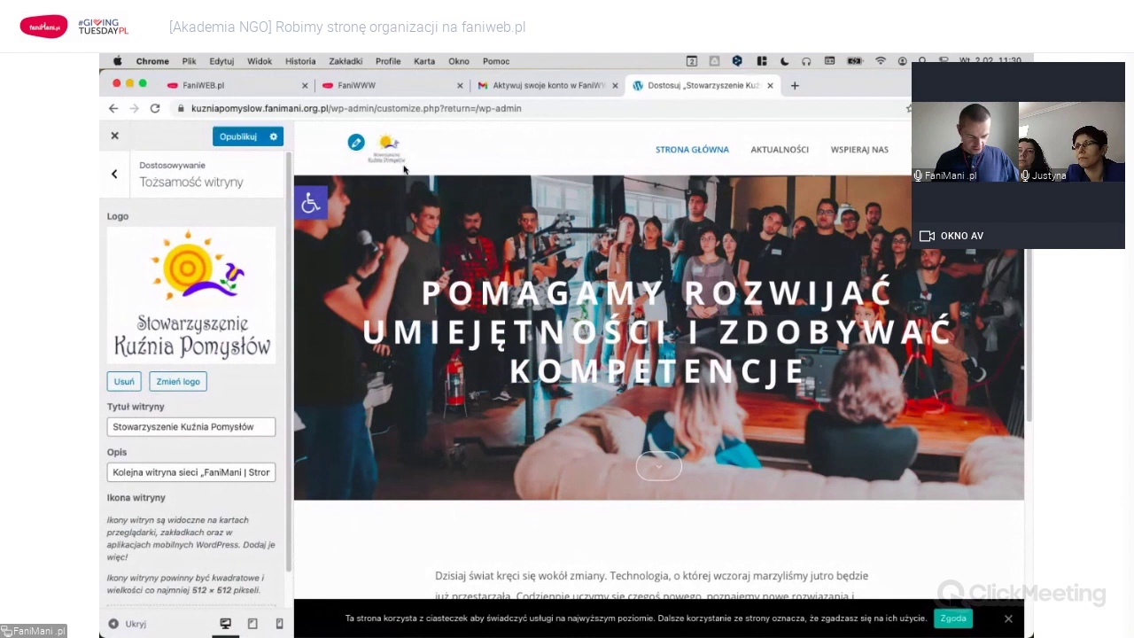
{"action": "scroll", "coordinate": [193, 430], "scroll_direction": "down", "scroll_amount": 2}
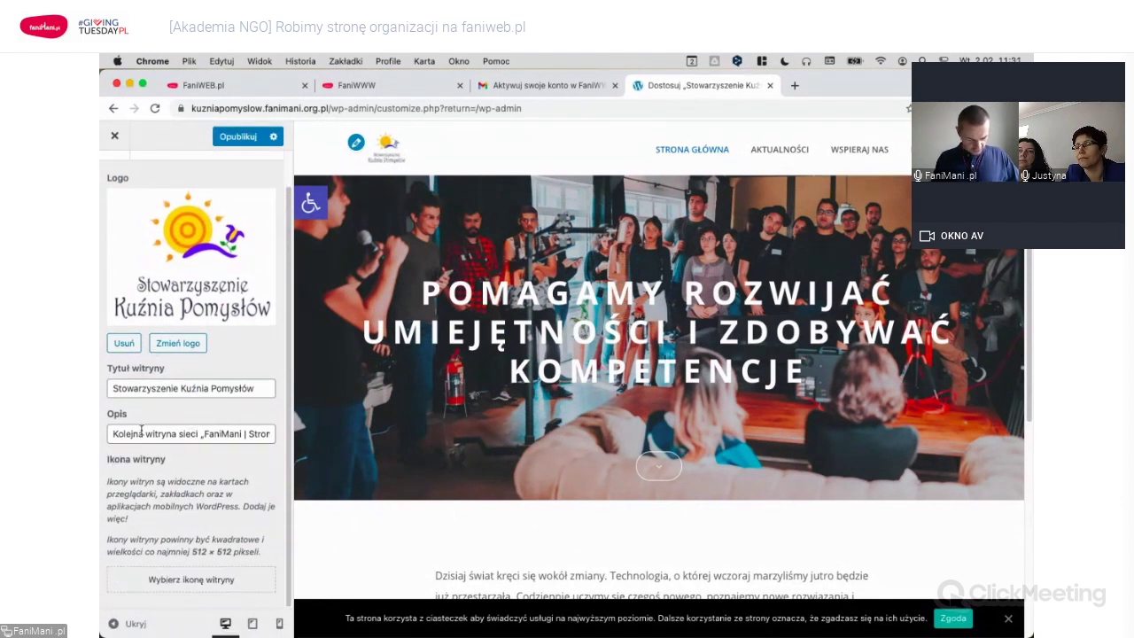
{"action": "left_click", "coordinate": [152, 388]}
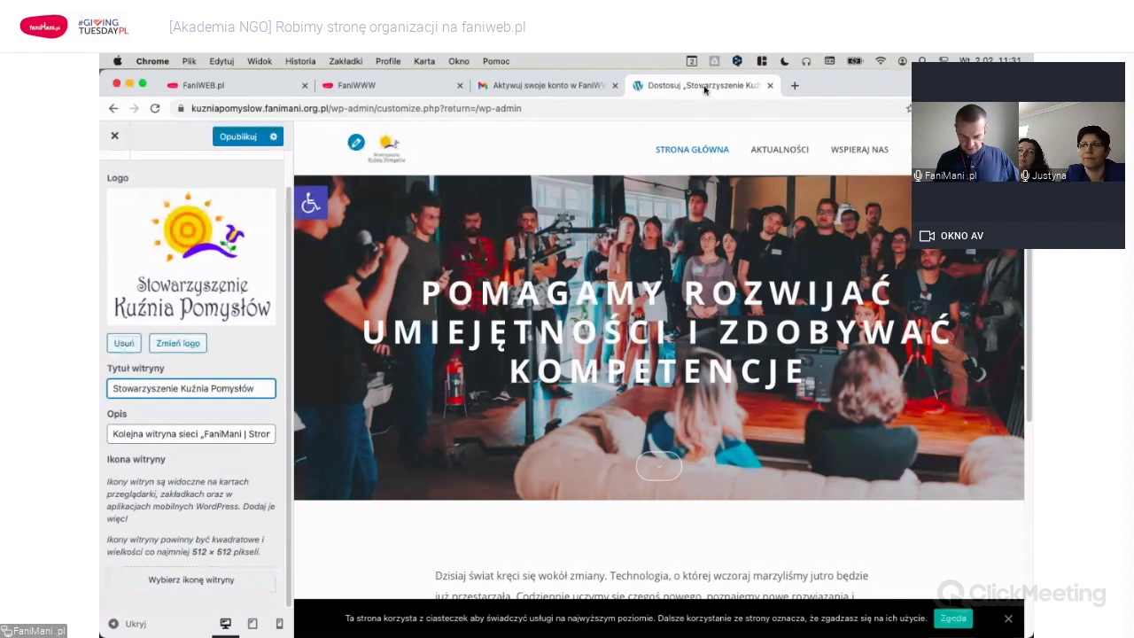
{"action": "left_click", "coordinate": [193, 432]}
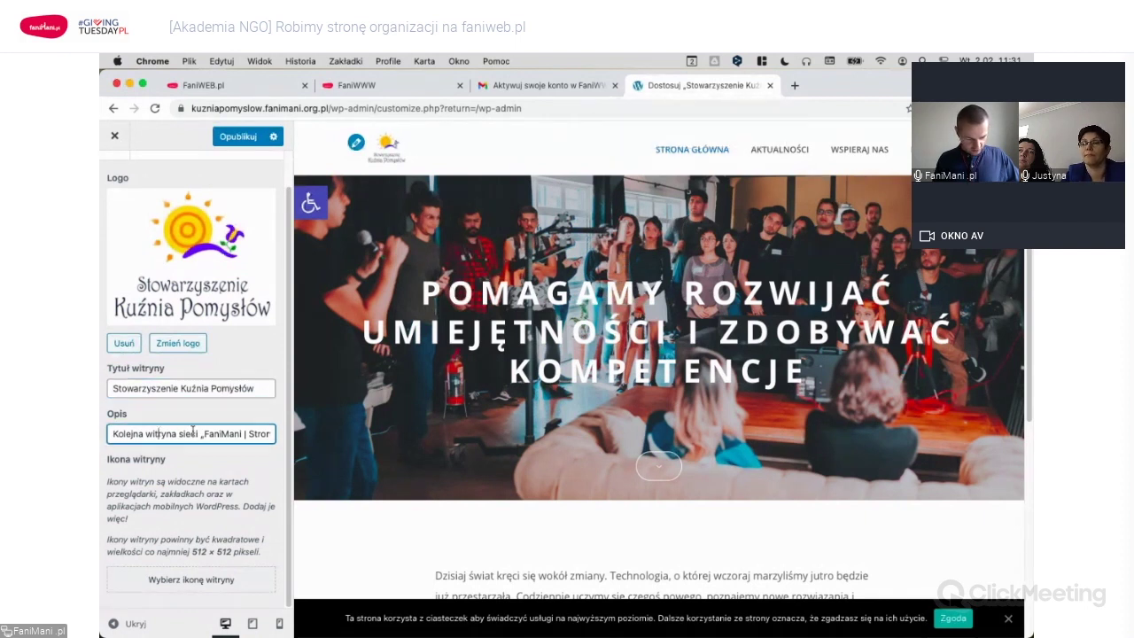
{"action": "left_click", "coordinate": [202, 433]}
{"action": "key", "text": "BackSpace"}
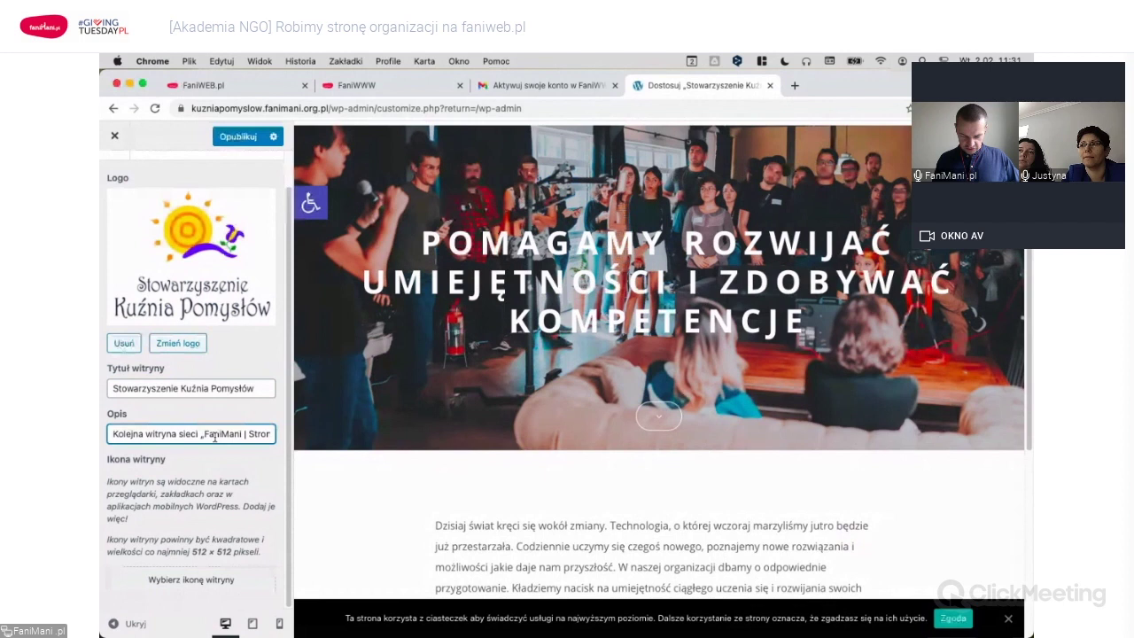
{"action": "key", "text": "super+Tab"}
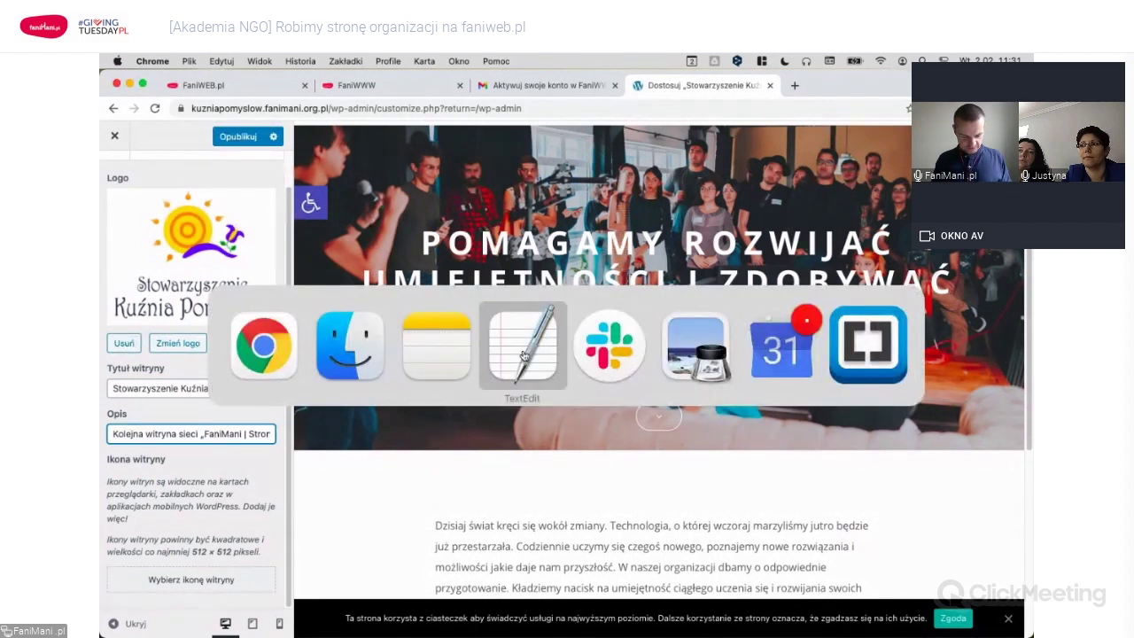
Paste the first line of opis-strona-glowna.txt over the old text in the Opis field
{"action": "left_click", "coordinate": [524, 355]}
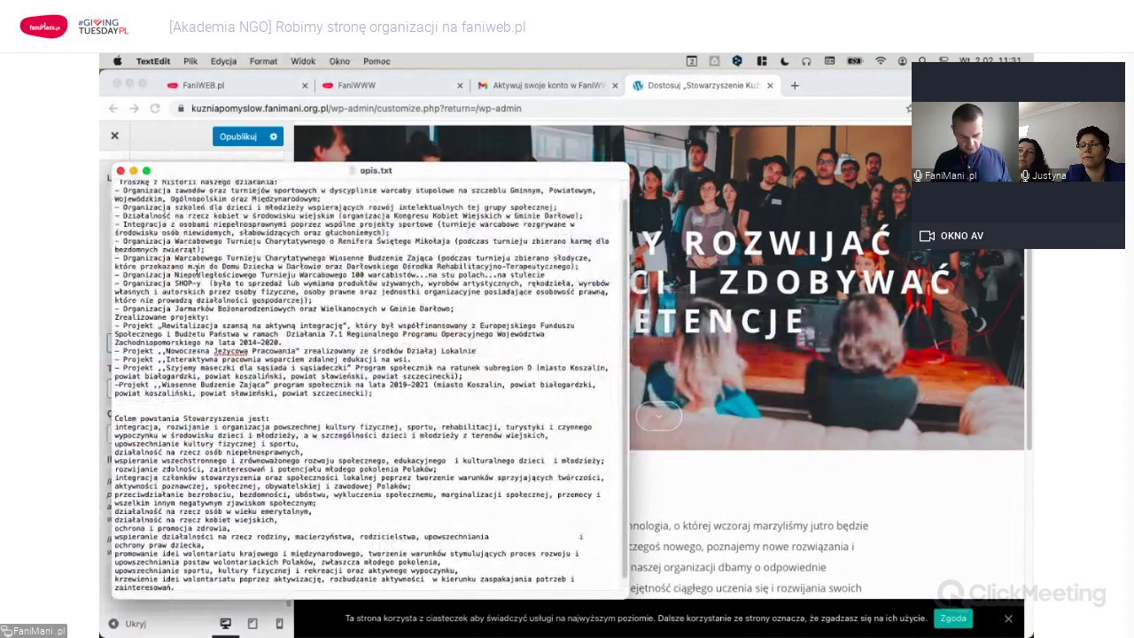
{"action": "scroll", "coordinate": [368, 381], "scroll_direction": "up", "scroll_amount": 10}
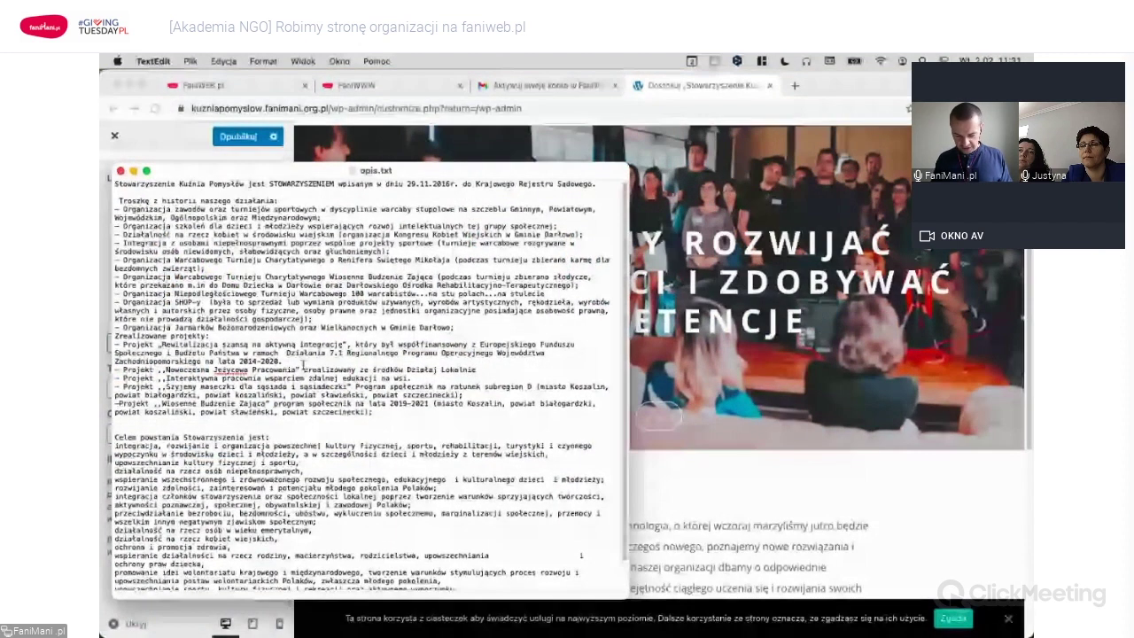
{"action": "key", "text": "super+Tab"}
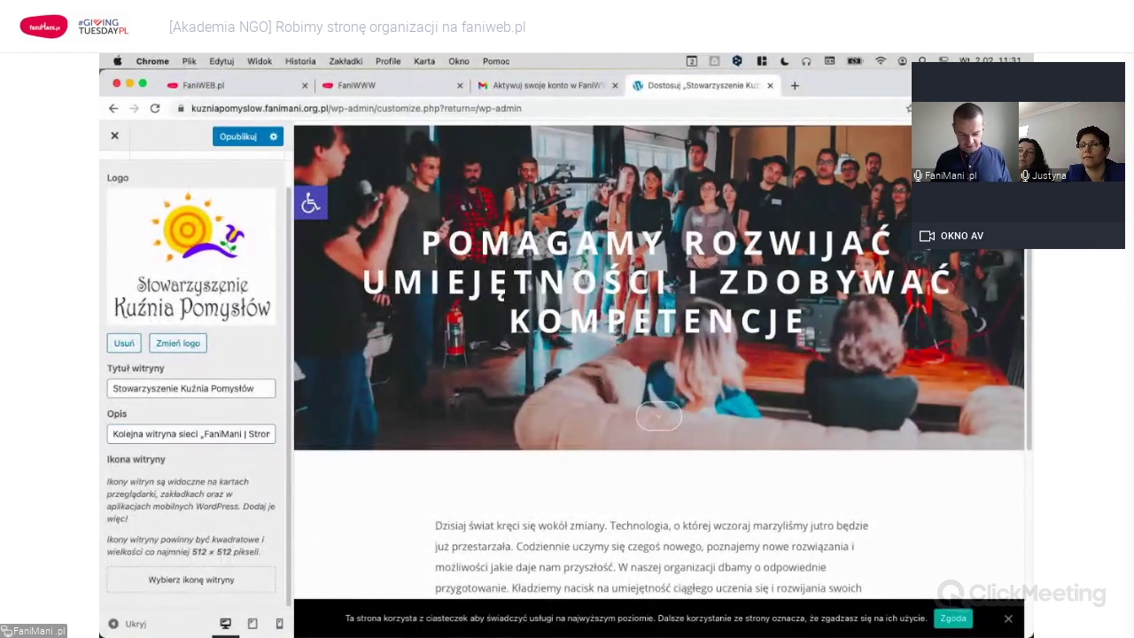
{"action": "key", "text": "super+Tab"}
{"action": "key", "text": "Tab"}
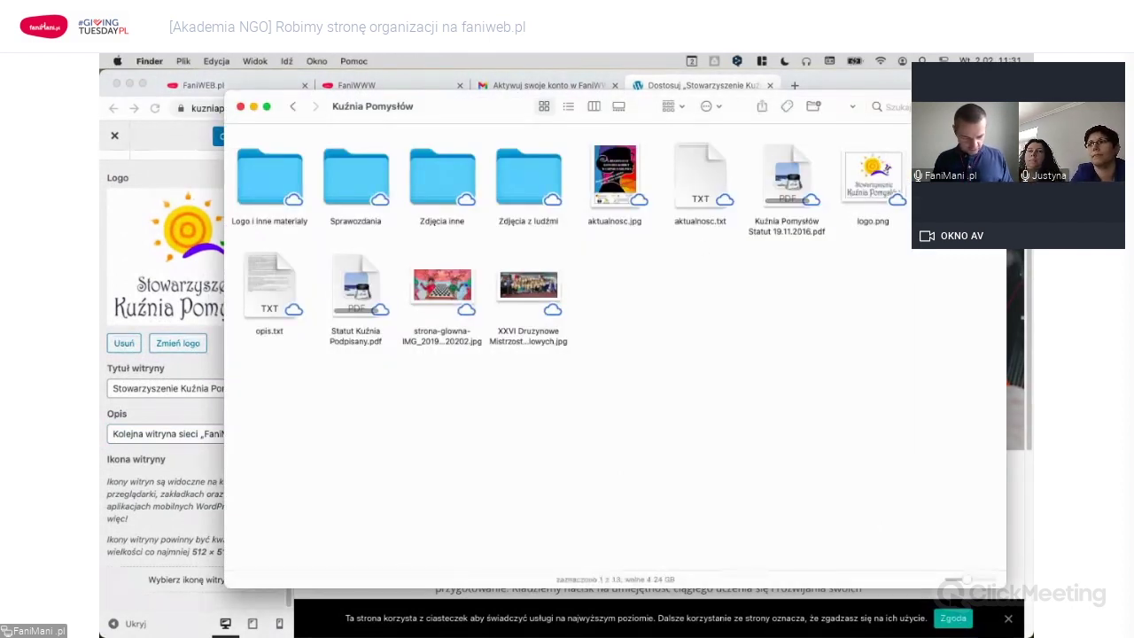
{"action": "key", "text": "super+Tab"}
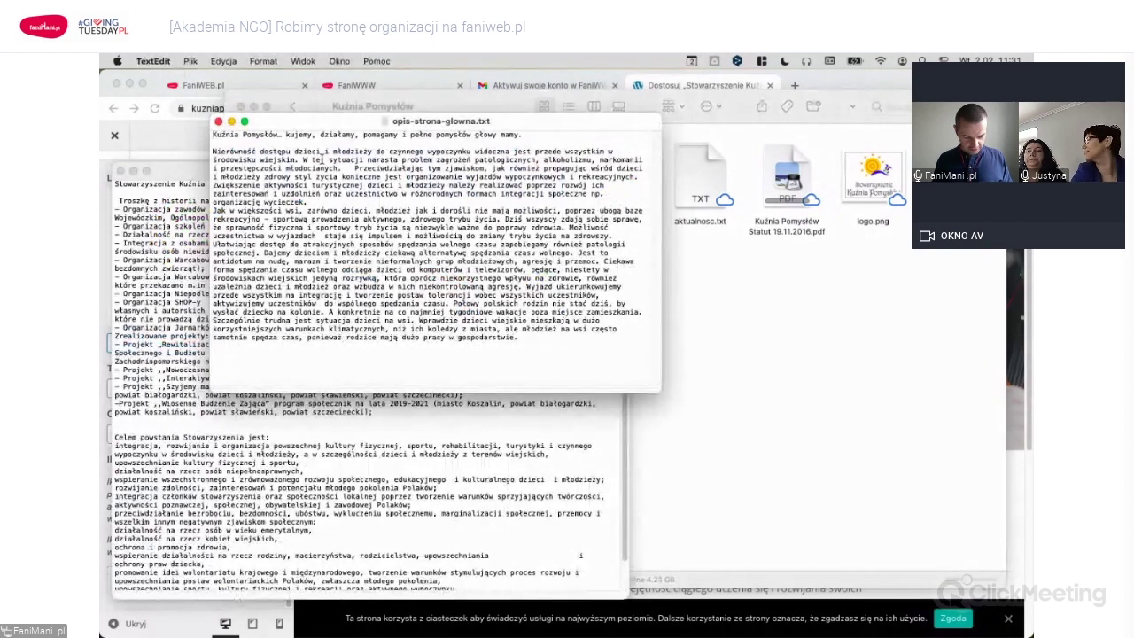
{"action": "key", "text": "super+shift+Right"}
{"action": "key", "text": "ctrl+c"}
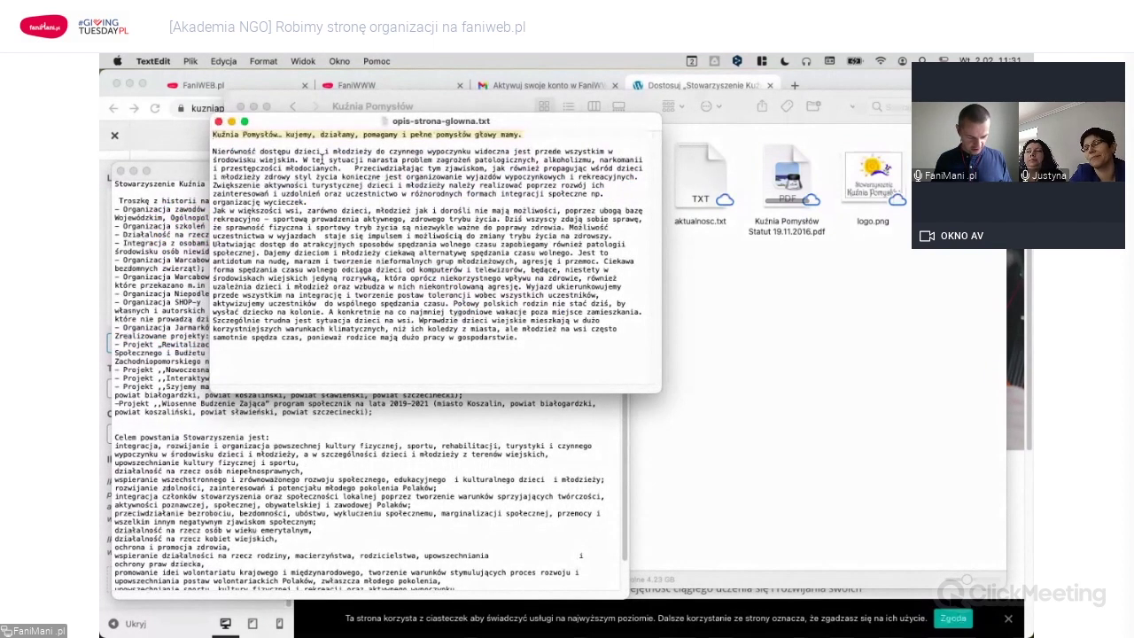
{"action": "key", "text": "super+Tab"}
{"action": "left_click", "coordinate": [198, 434]}
{"action": "key", "text": "ctrl+a"}
{"action": "key", "text": "ctrl+v"}
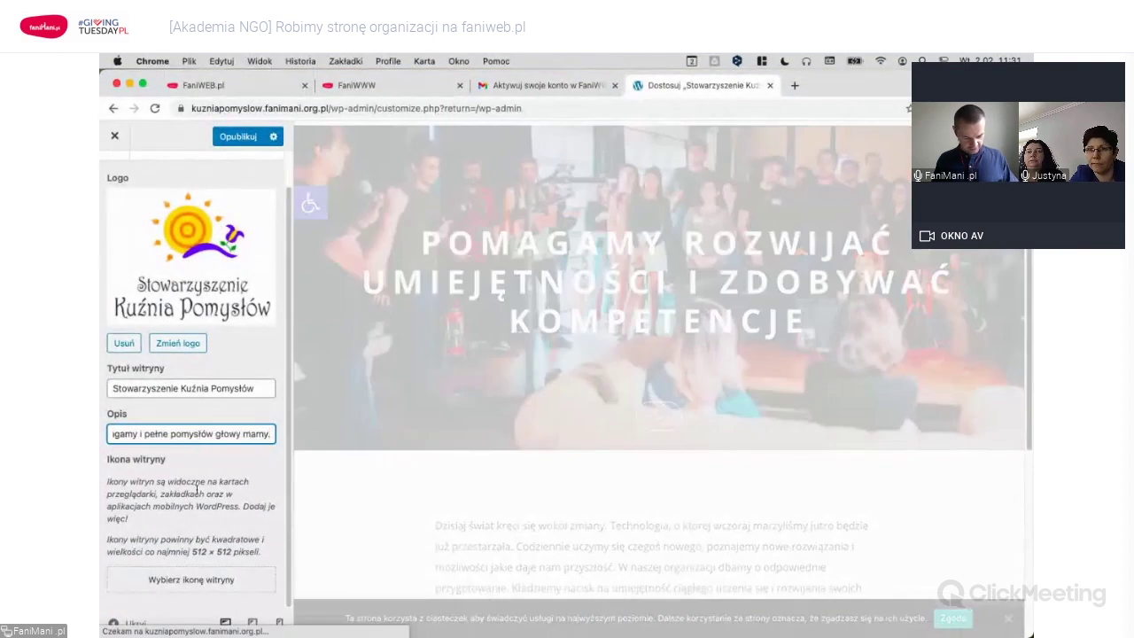
Choose the association's logo as the site icon
{"action": "left_click", "coordinate": [233, 476]}
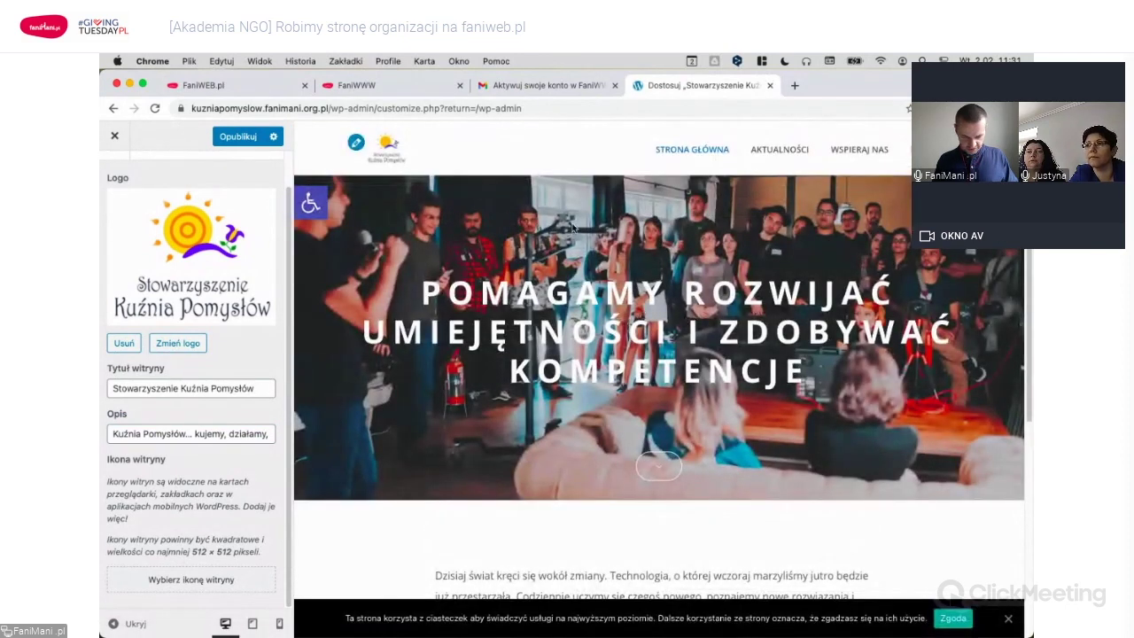
{"action": "left_click", "coordinate": [205, 580]}
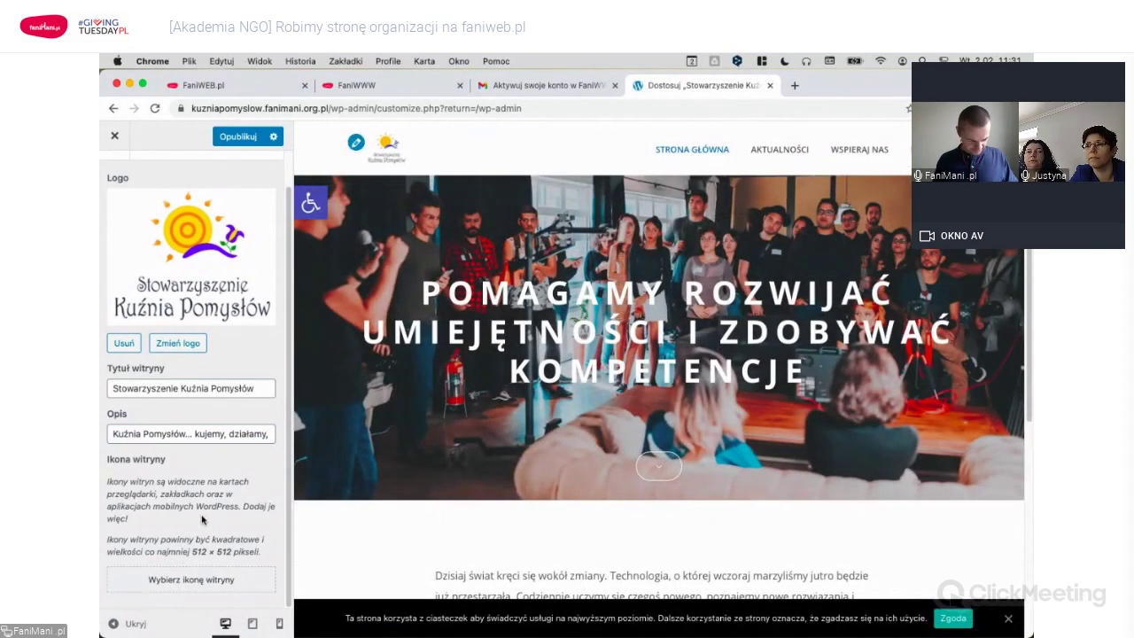
{"action": "left_click", "coordinate": [203, 581]}
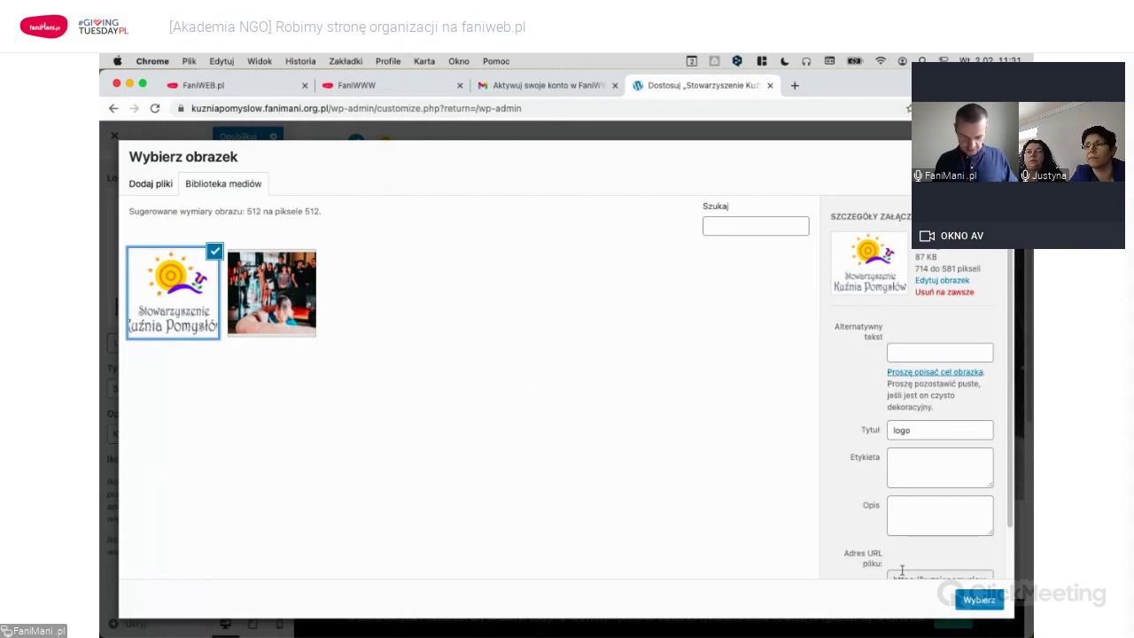
{"action": "left_click", "coordinate": [978, 600]}
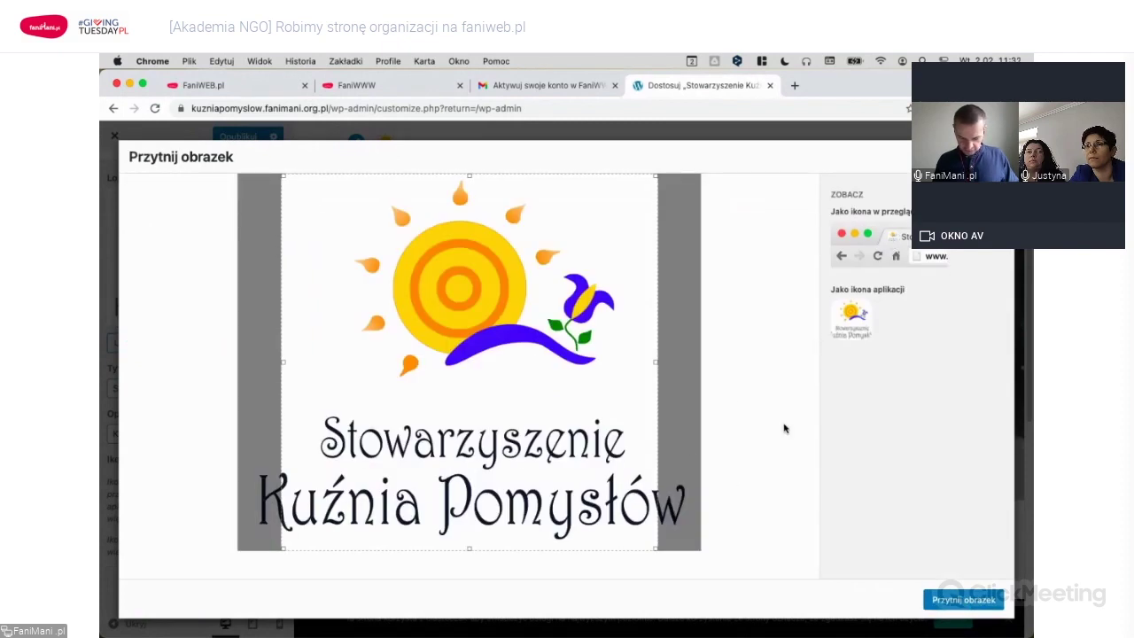
Crop the logo to a small square centred on the sun emblem and apply it
{"action": "left_click_drag", "start_coordinate": [472, 427], "coordinate": [581, 435]}
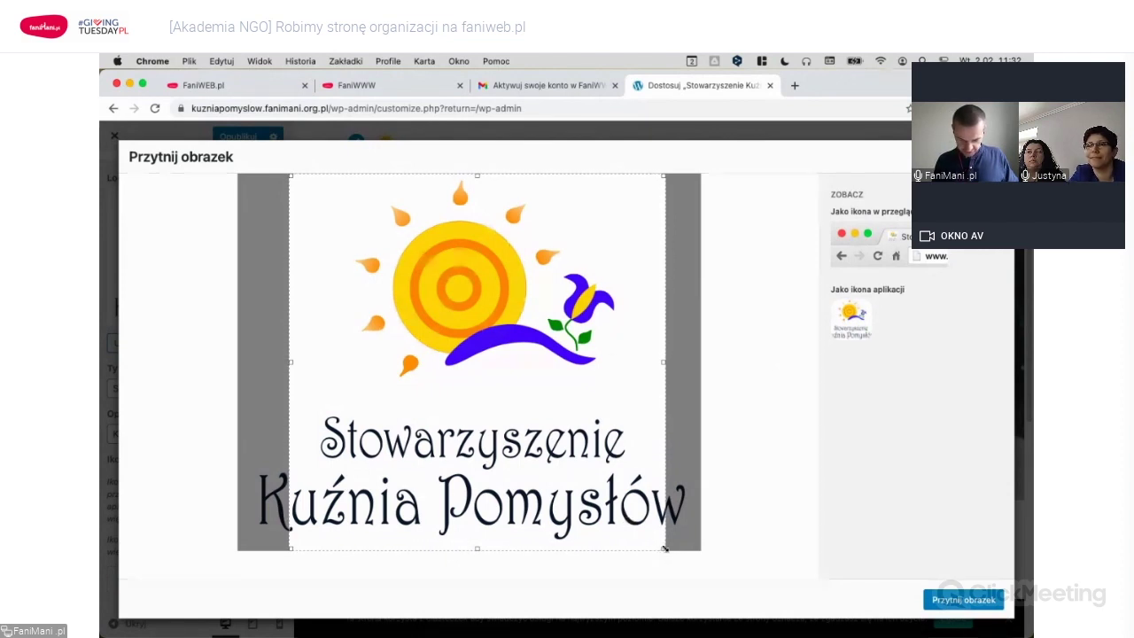
{"action": "left_click_drag", "start_coordinate": [667, 556], "coordinate": [599, 460]}
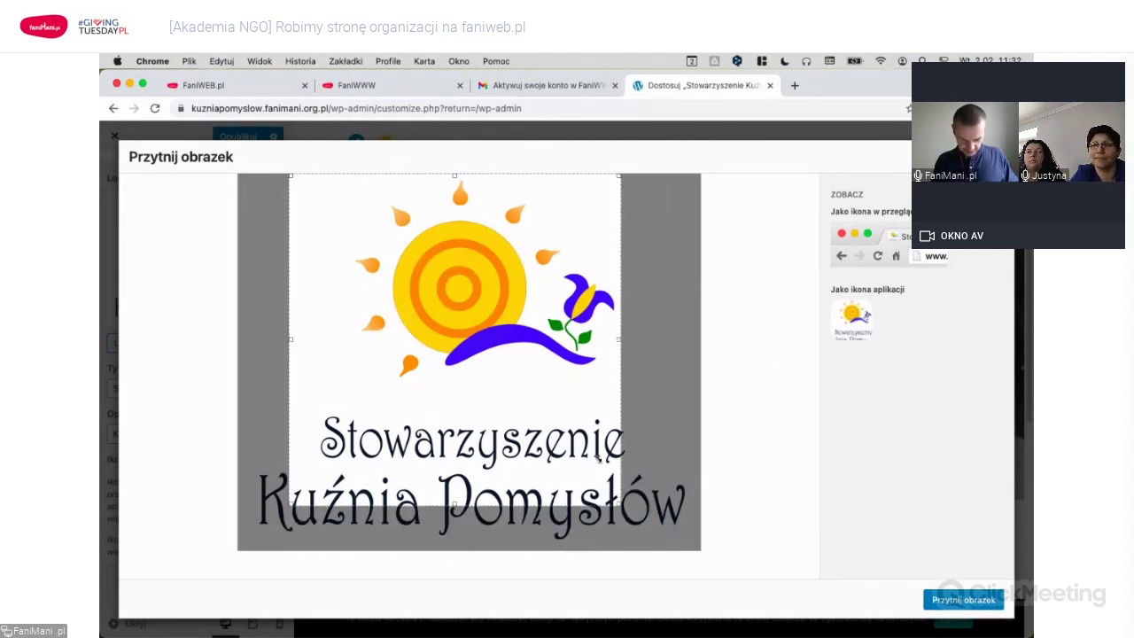
{"action": "mouse_move", "coordinate": [468, 352]}
{"action": "left_mouse_down"}
{"action": "mouse_move", "coordinate": [505, 383]}
{"action": "mouse_move", "coordinate": [487, 352]}
{"action": "left_mouse_up"}
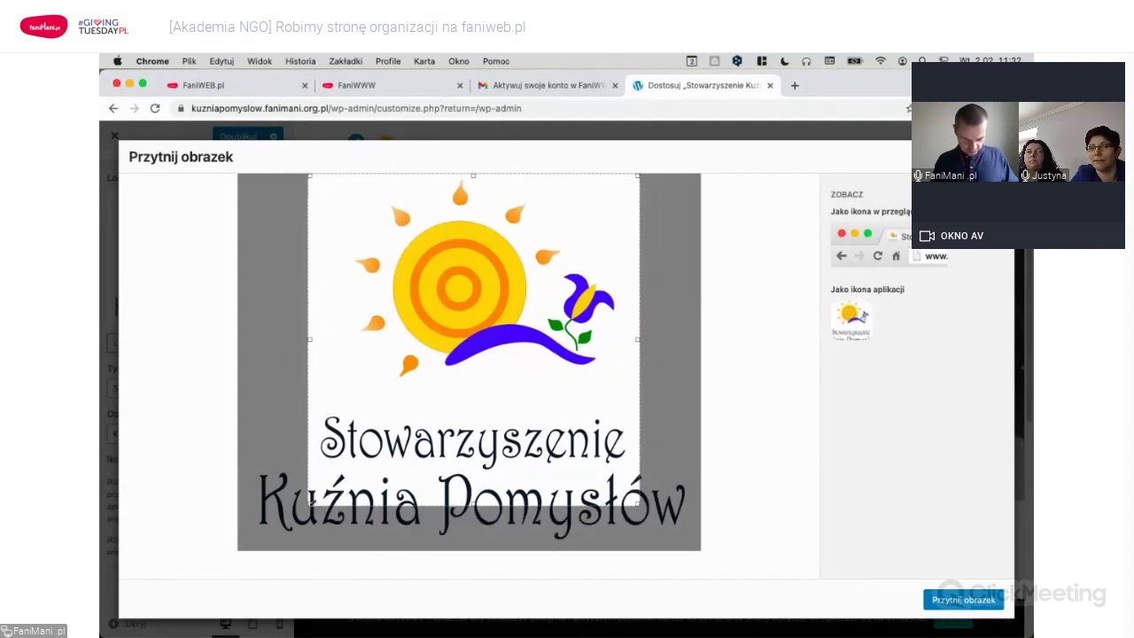
{"action": "left_click_drag", "start_coordinate": [482, 391], "coordinate": [480, 384]}
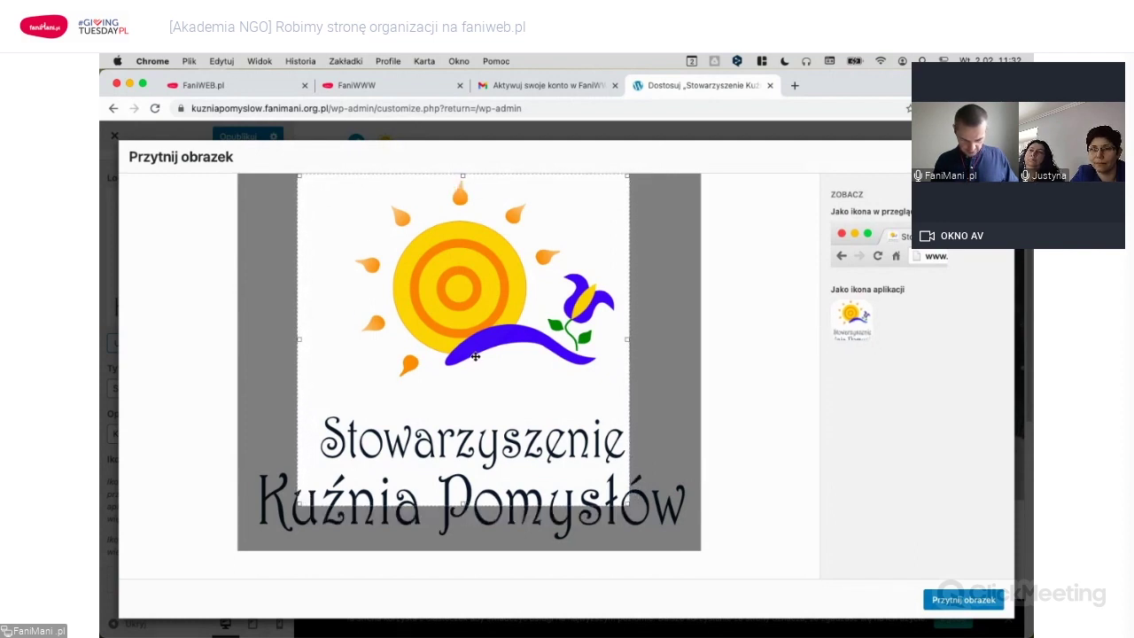
{"action": "left_click_drag", "start_coordinate": [529, 472], "coordinate": [534, 470]}
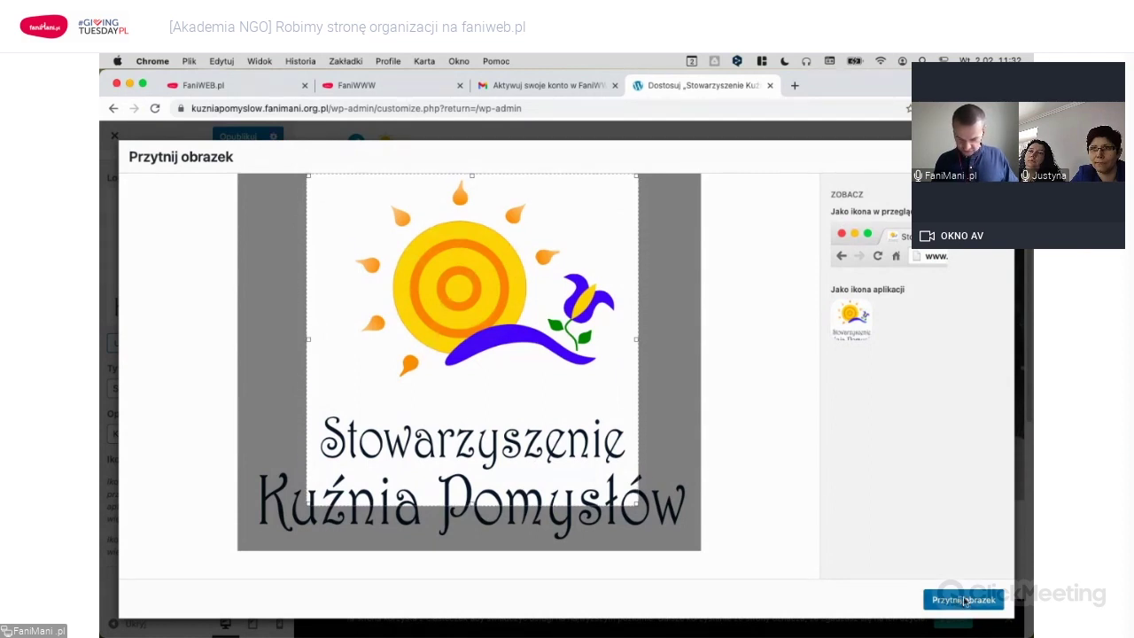
{"action": "left_click", "coordinate": [964, 601]}
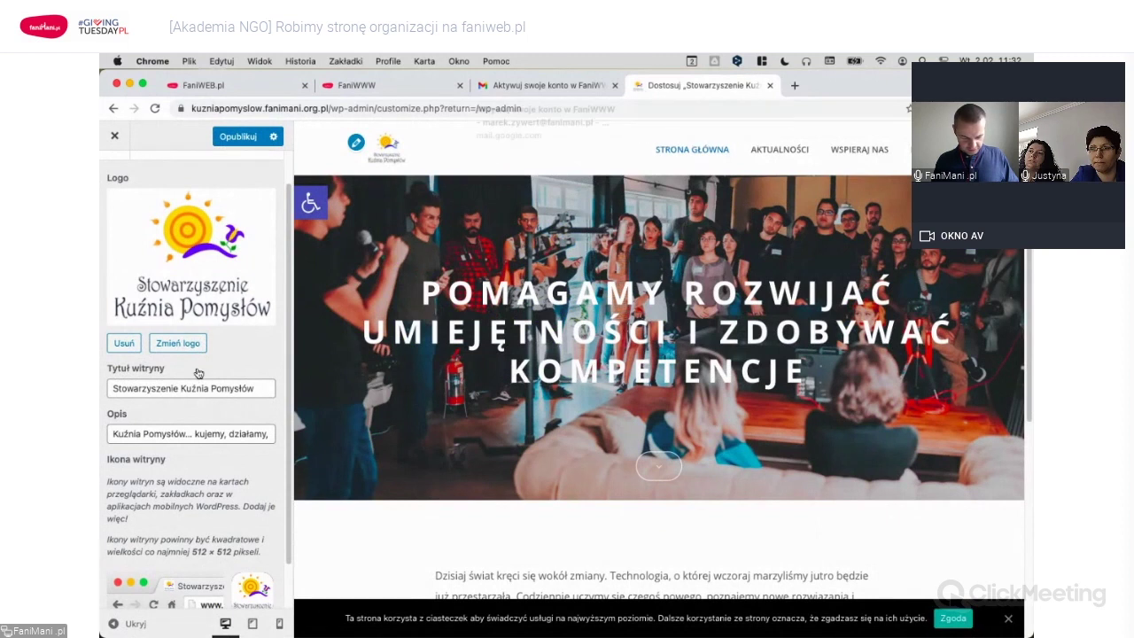
{"action": "scroll", "coordinate": [202, 427], "scroll_direction": "down", "scroll_amount": 2}
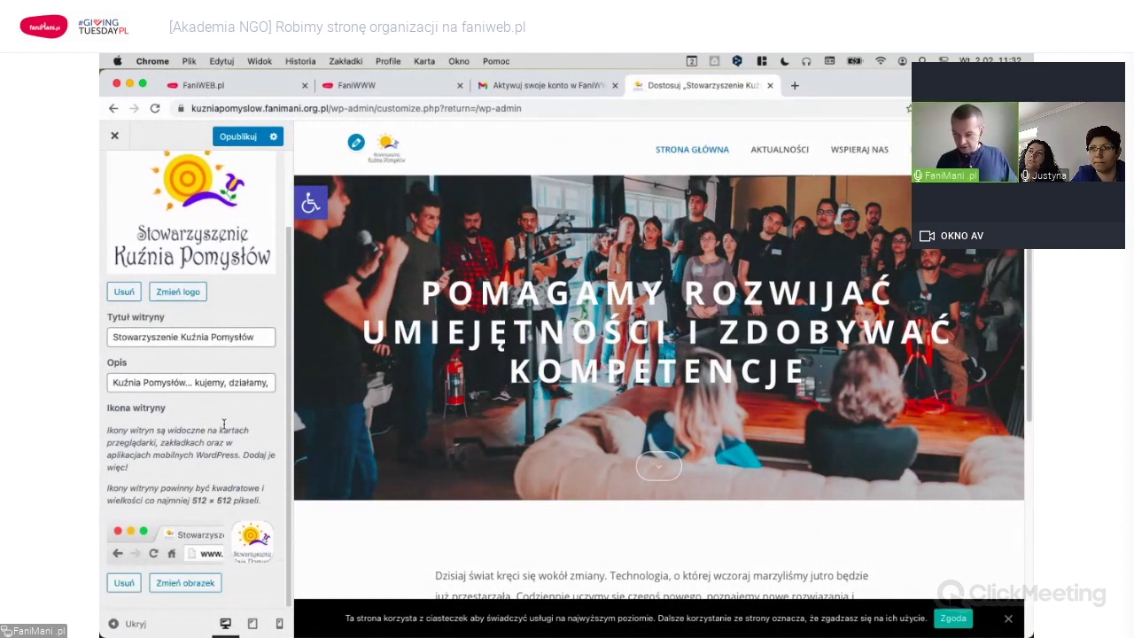
{"action": "scroll", "coordinate": [223, 424], "scroll_direction": "up", "scroll_amount": 3}
{"action": "left_click", "coordinate": [119, 177]}
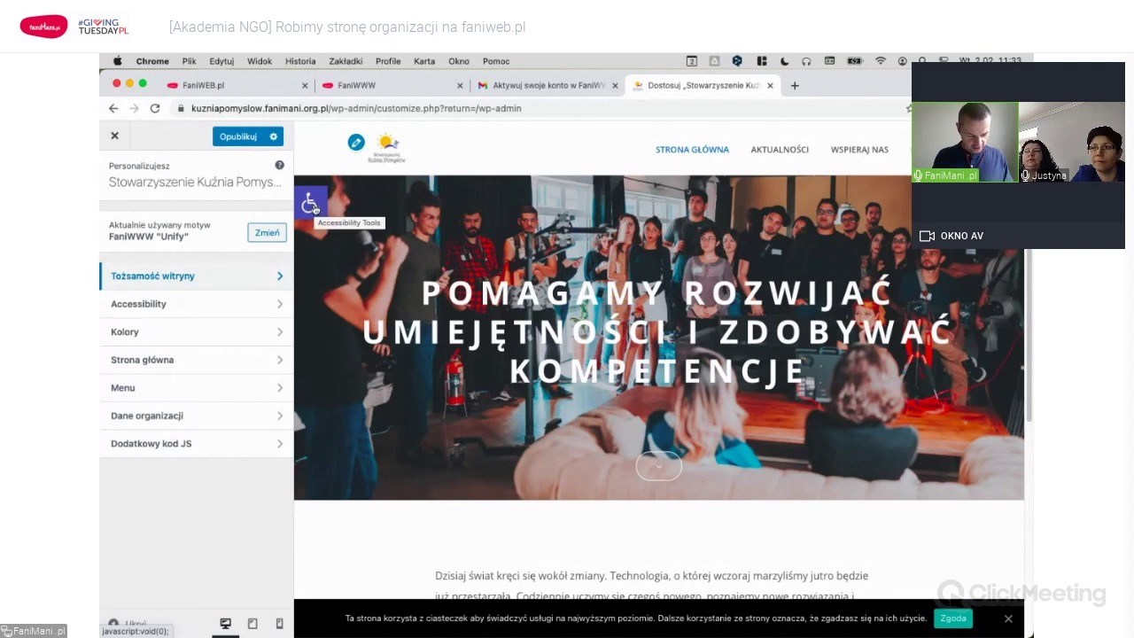
Set the accessibility Toolbar Icon to Accessibility and Toolbar Position to Right
{"action": "left_click", "coordinate": [235, 306]}
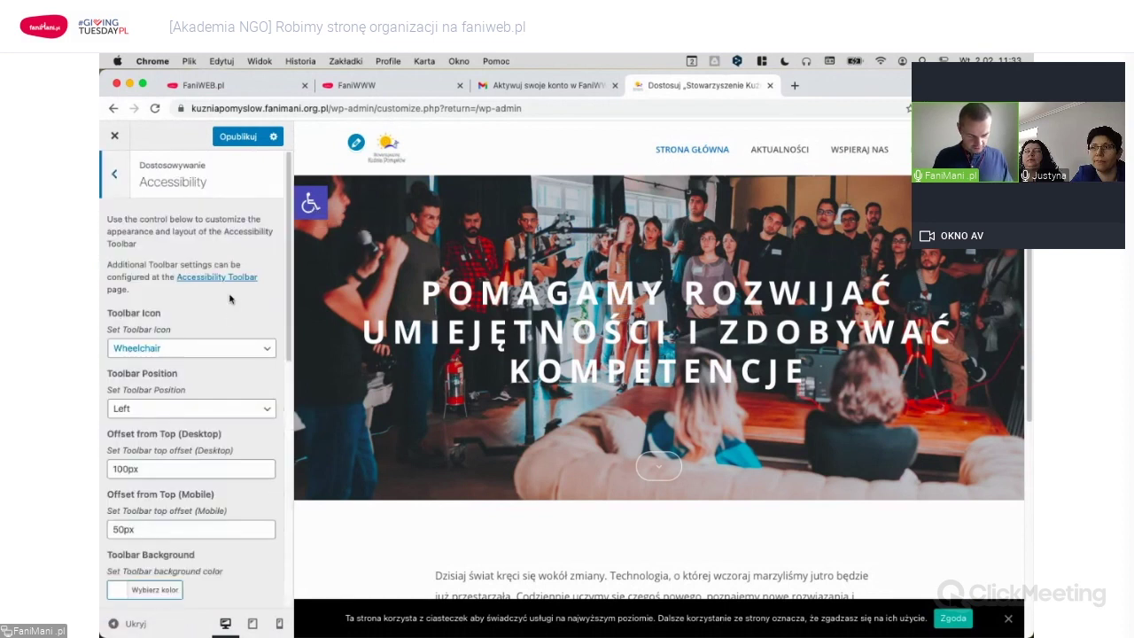
{"action": "scroll", "coordinate": [256, 316], "scroll_direction": "down", "scroll_amount": 3}
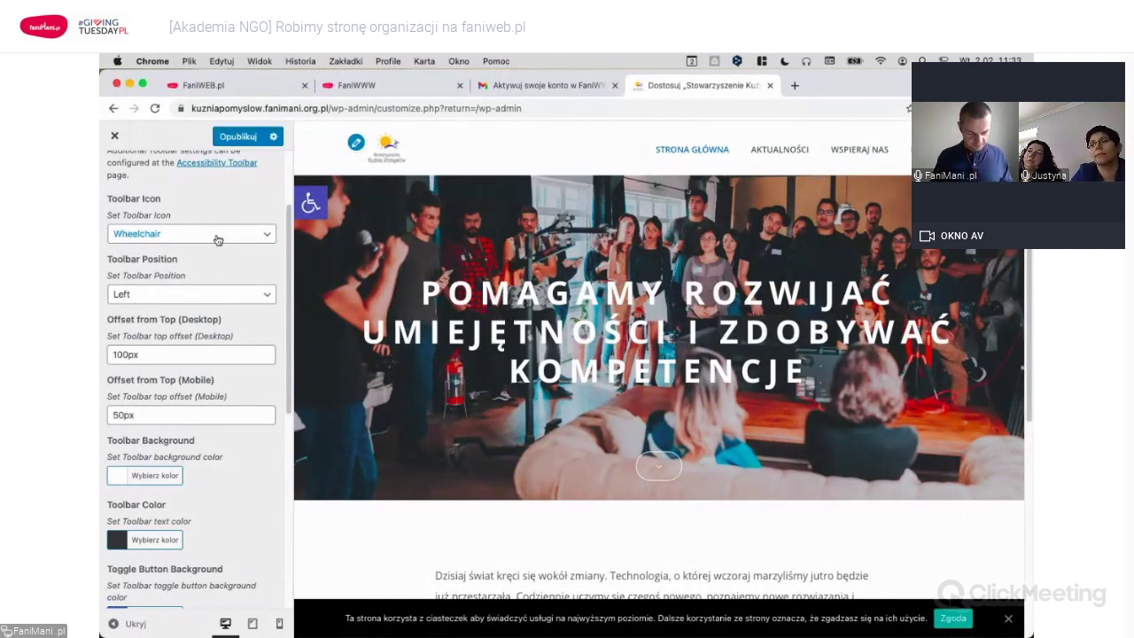
{"action": "left_click", "coordinate": [217, 236]}
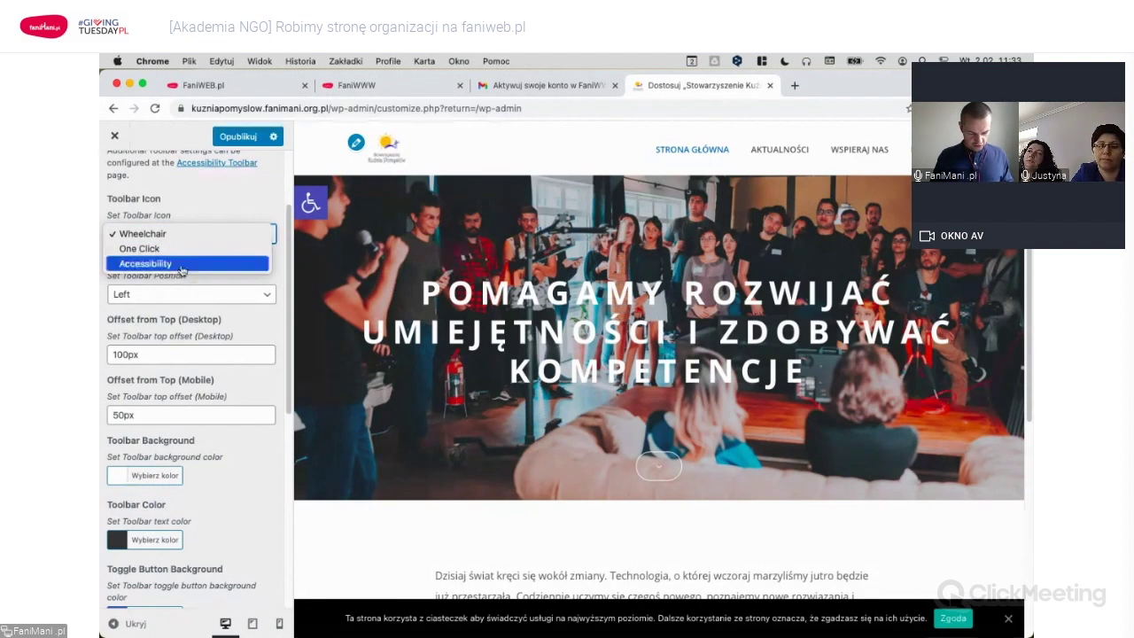
{"action": "left_click", "coordinate": [183, 264]}
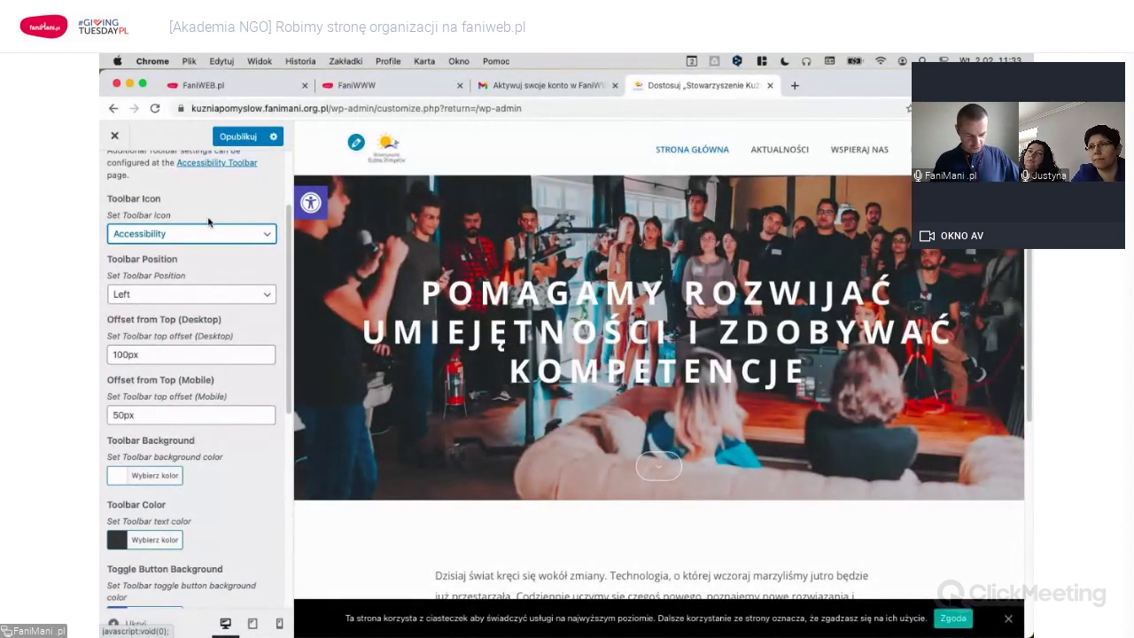
{"action": "left_click", "coordinate": [155, 298]}
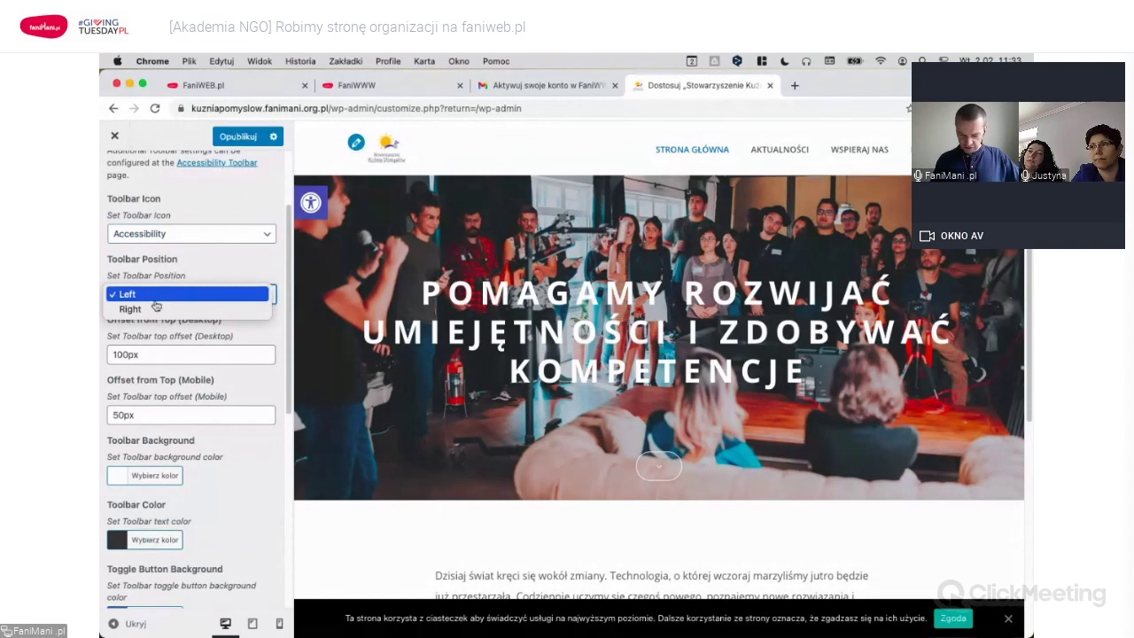
{"action": "left_click", "coordinate": [130, 309]}
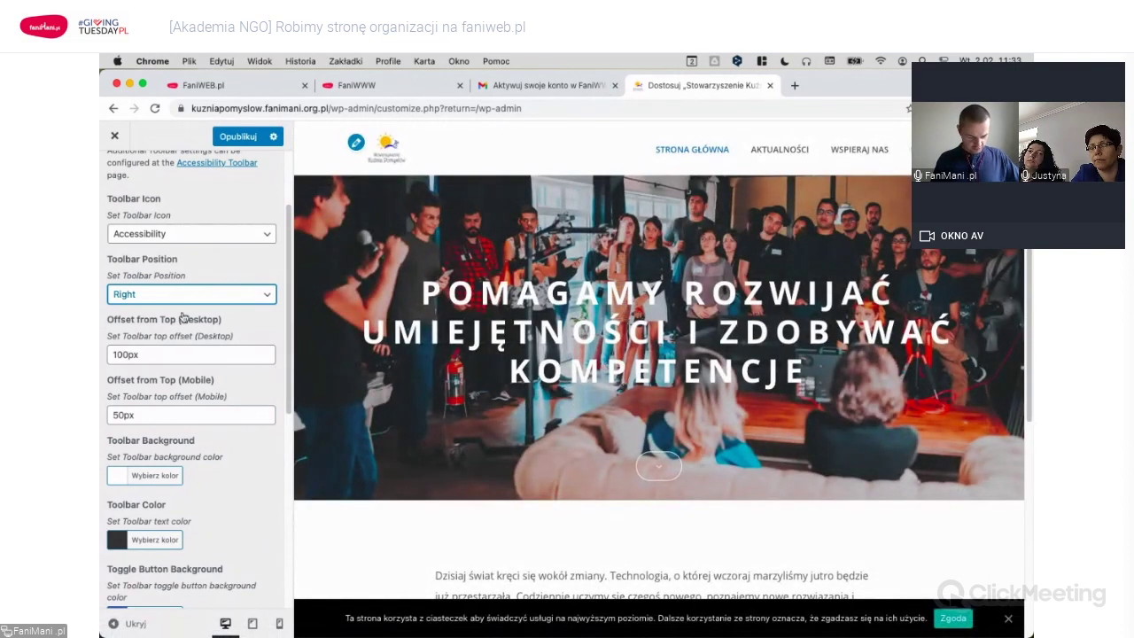
{"action": "scroll", "coordinate": [184, 330], "scroll_direction": "down", "scroll_amount": 4}
{"action": "scroll", "coordinate": [161, 306], "scroll_direction": "up", "scroll_amount": 5}
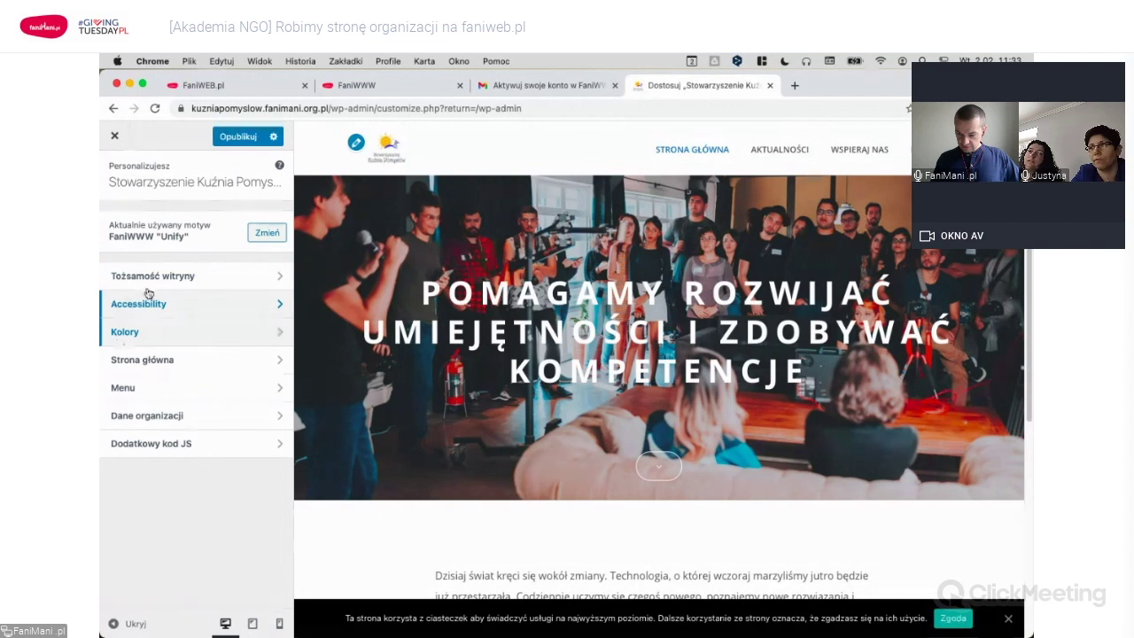
Change the Kolor przewodni leading colour under Kolory to the lighter blue #2295d8
{"action": "left_click", "coordinate": [177, 334]}
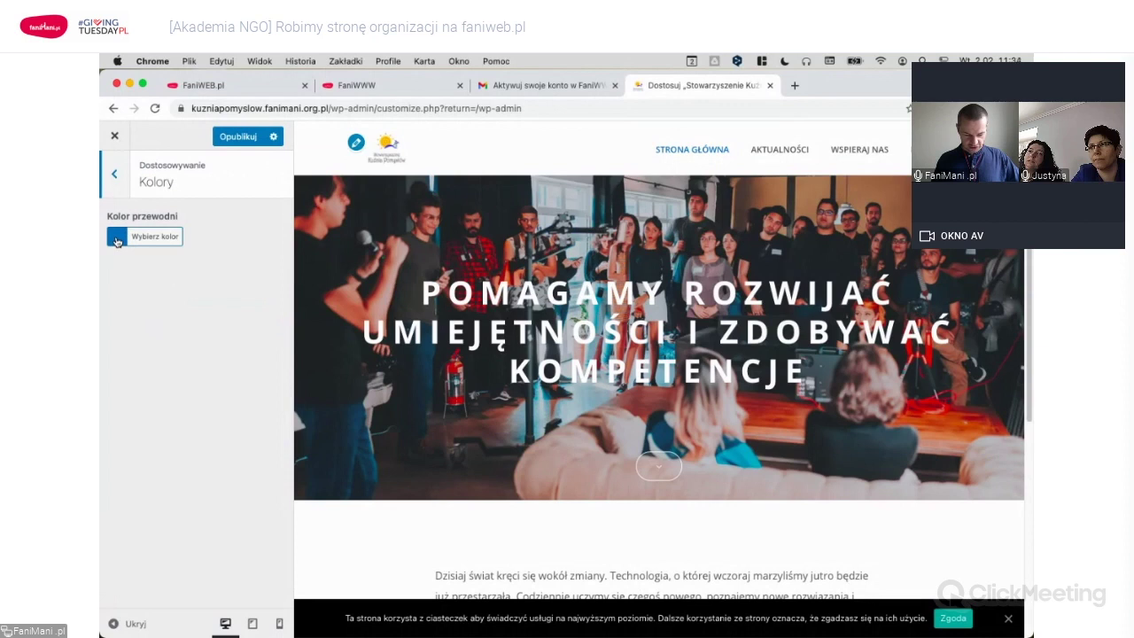
{"action": "left_click", "coordinate": [116, 242]}
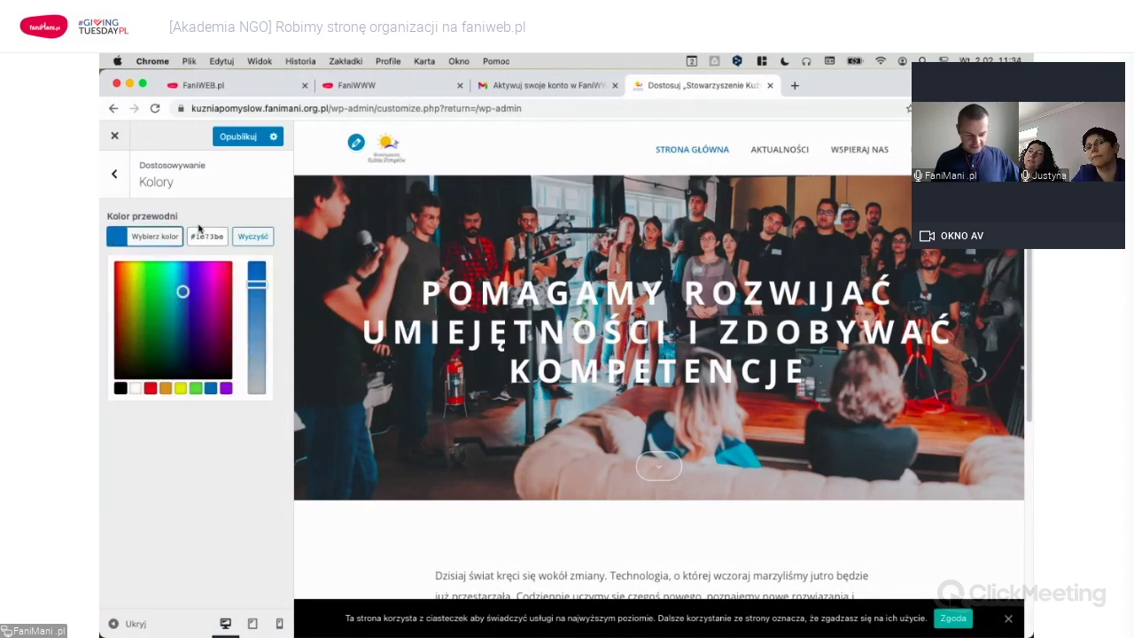
{"action": "left_click", "coordinate": [222, 209]}
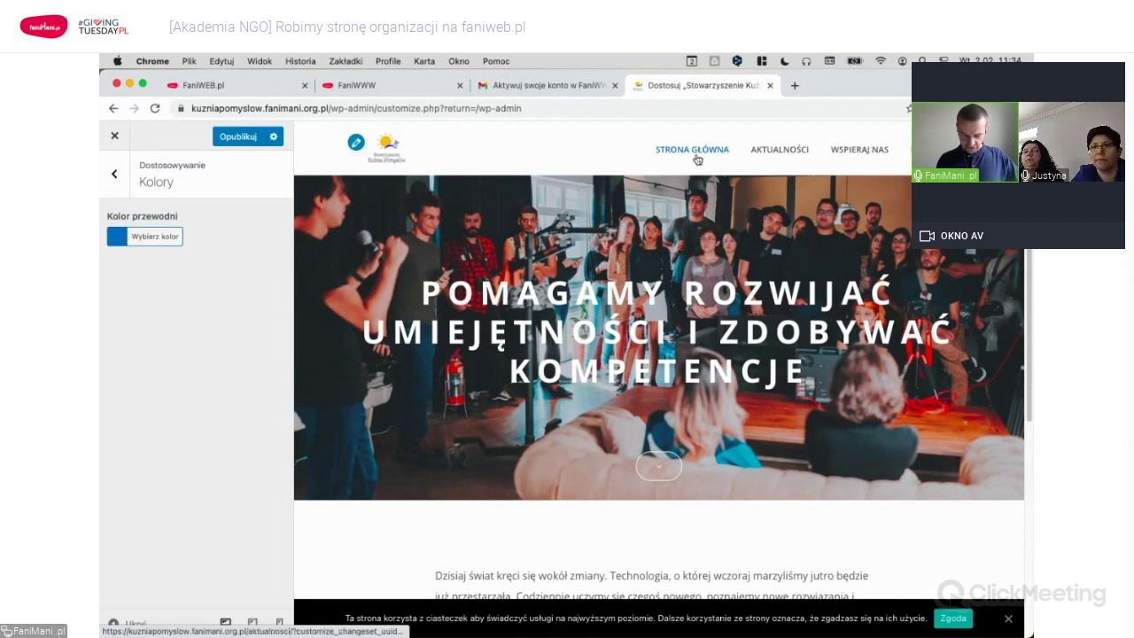
{"action": "scroll", "coordinate": [572, 476], "scroll_direction": "down", "scroll_amount": 5}
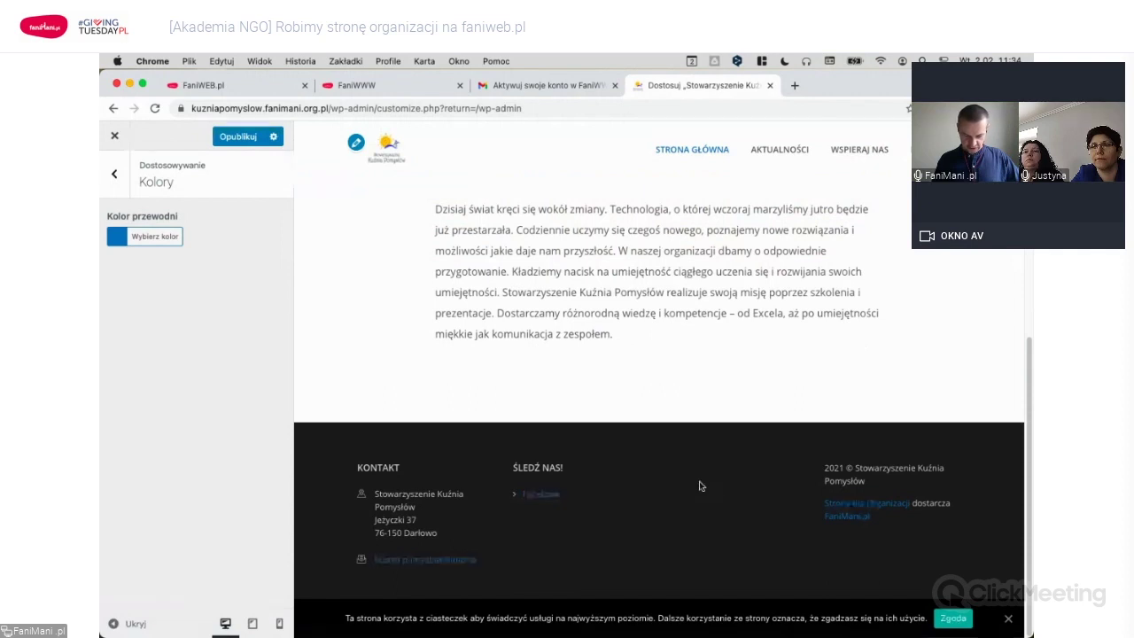
{"action": "left_click", "coordinate": [142, 237]}
{"action": "left_click_drag", "start_coordinate": [193, 298], "coordinate": [193, 279]}
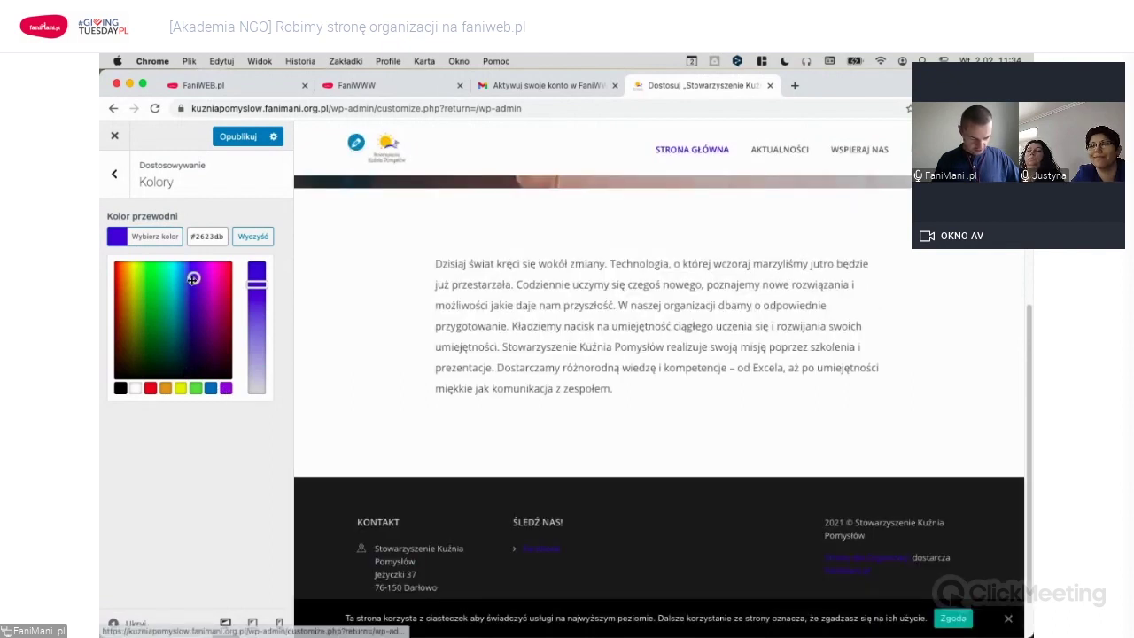
{"action": "left_click_drag", "start_coordinate": [193, 278], "coordinate": [181, 279]}
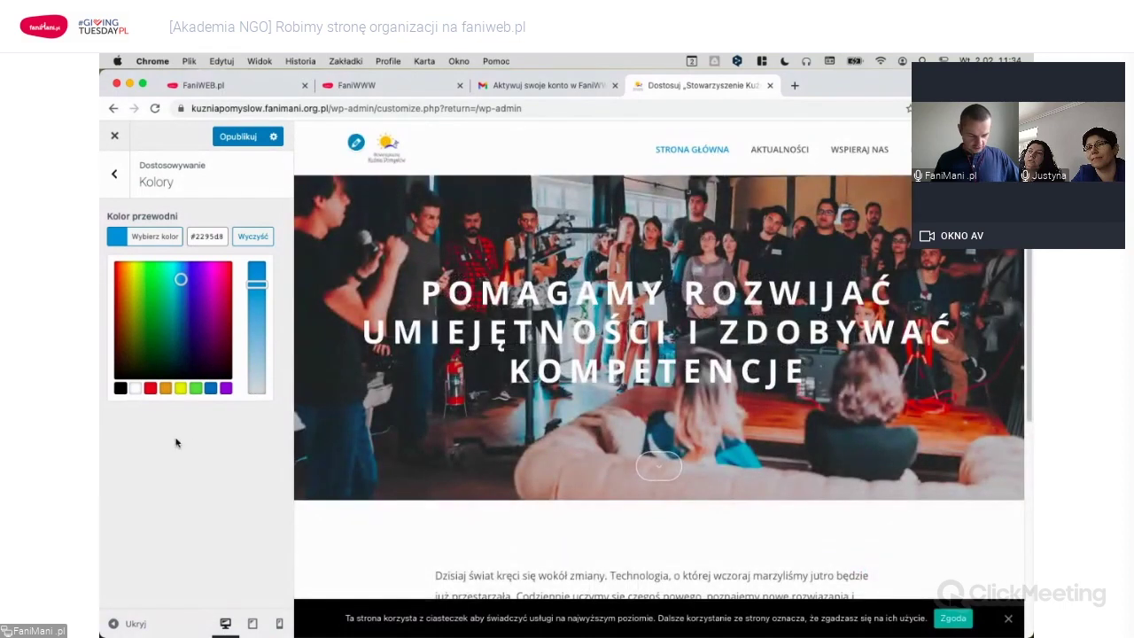
{"action": "left_click", "coordinate": [115, 178]}
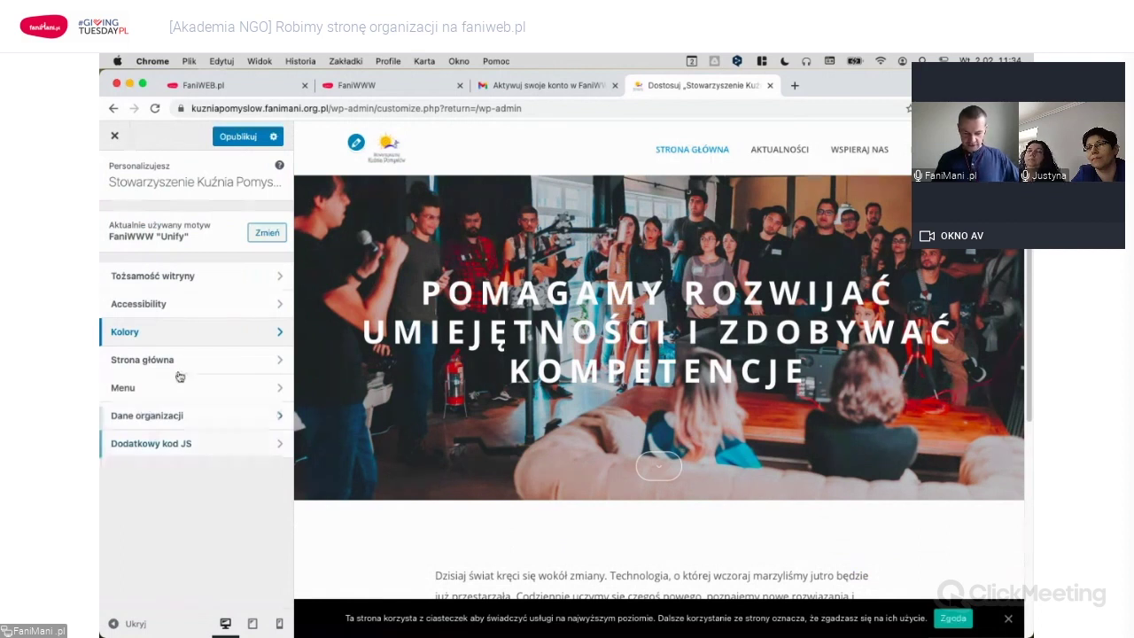
Upload strona-glowna-img_20191207_120202.jpg and select it as the home page banner image
{"action": "left_click", "coordinate": [205, 361]}
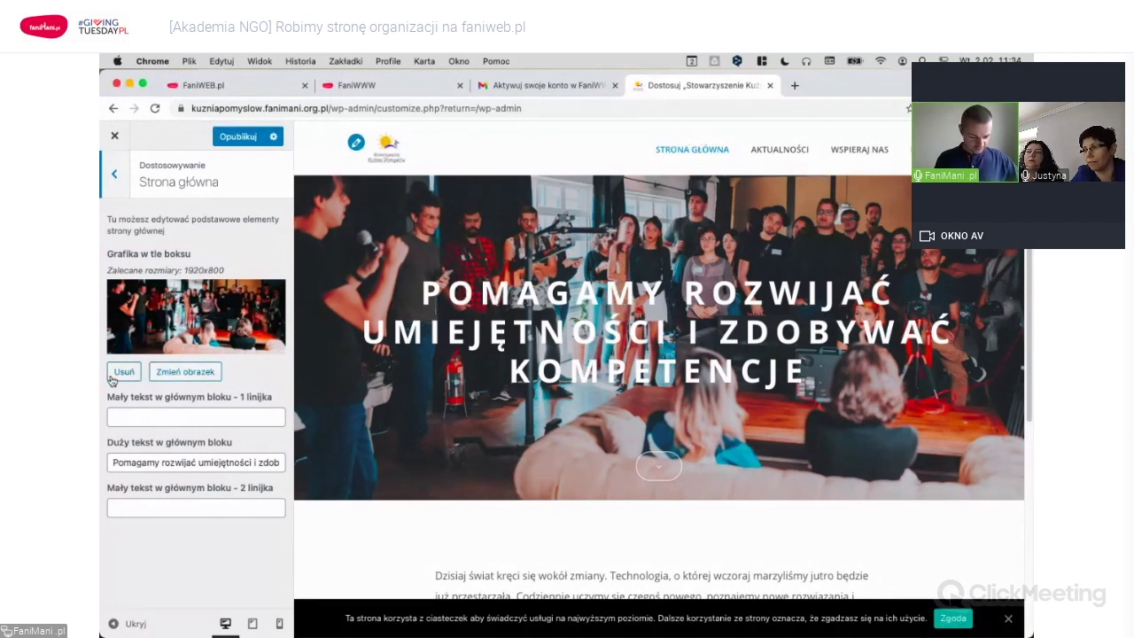
{"action": "left_click", "coordinate": [202, 373]}
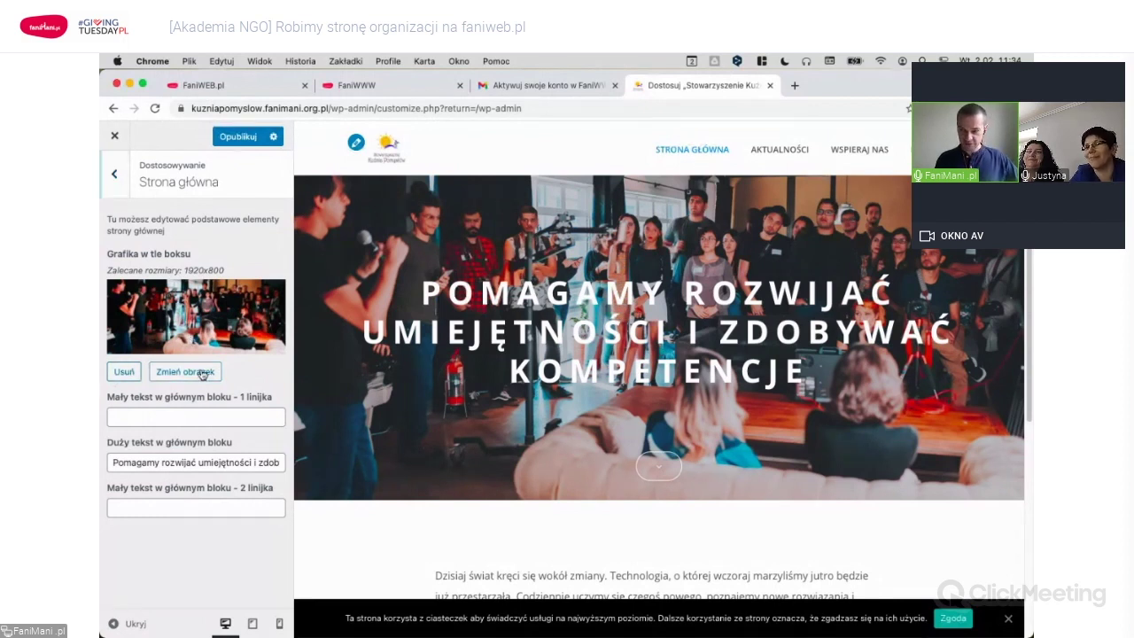
{"action": "key", "text": "super+Tab"}
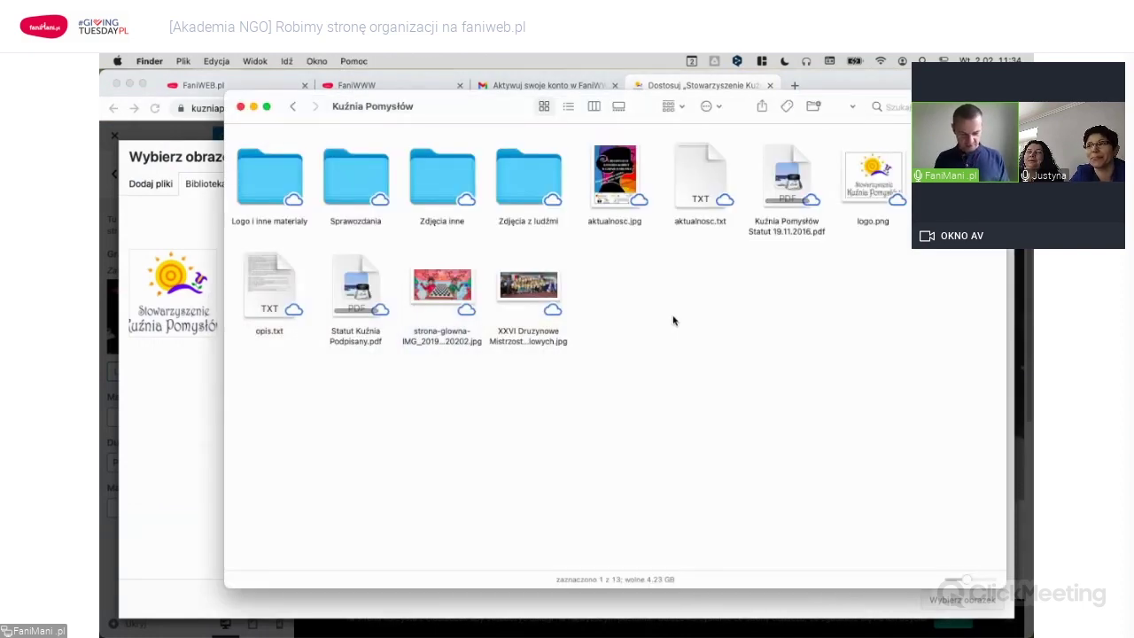
{"action": "left_click_drag", "start_coordinate": [447, 285], "coordinate": [481, 346]}
{"action": "key", "text": "super+Tab"}
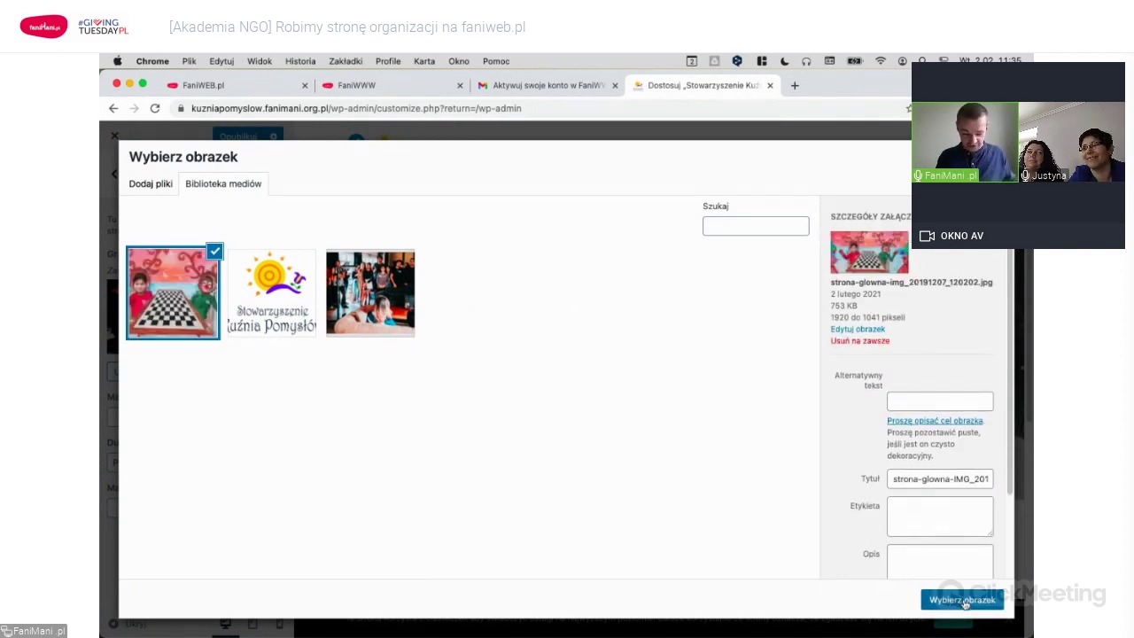
{"action": "left_click", "coordinate": [962, 600]}
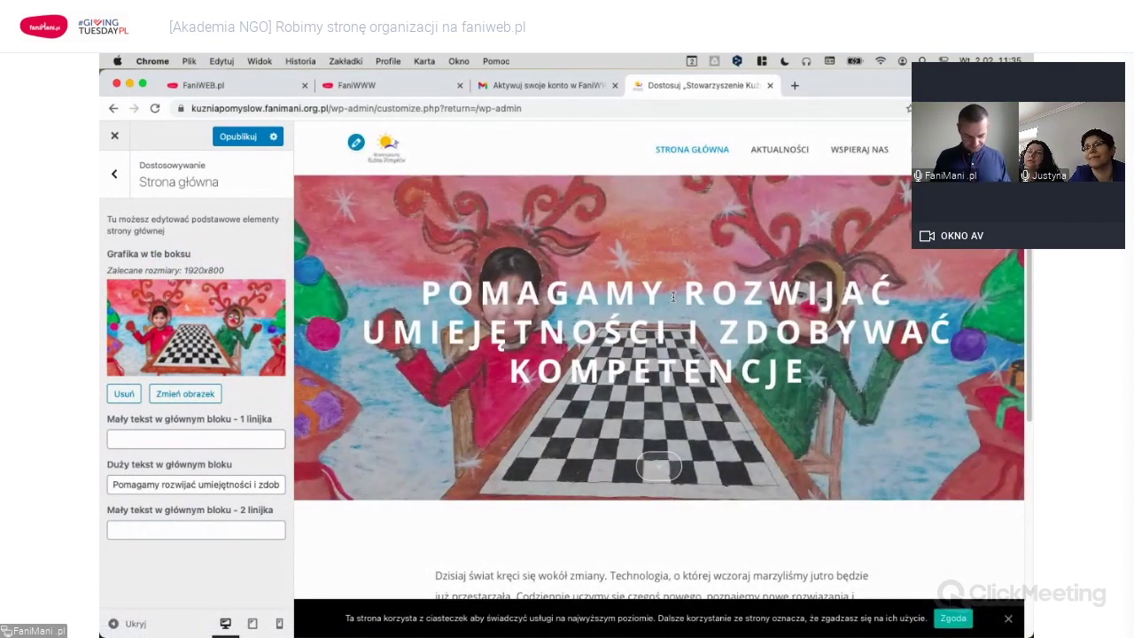
Paste the new slogan into the Duży tekst large heading
{"action": "key", "text": "super+Tab"}
{"action": "key", "text": "Tab"}
{"action": "key", "text": "Tab"}
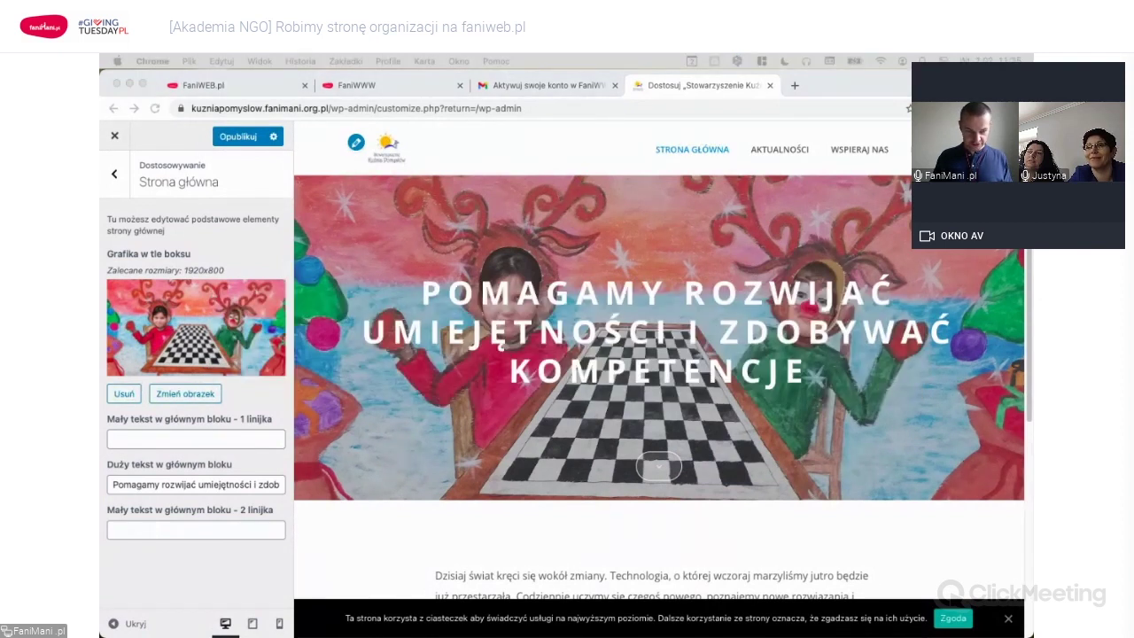
{"action": "left_click", "coordinate": [223, 484]}
{"action": "key", "text": "super+a"}
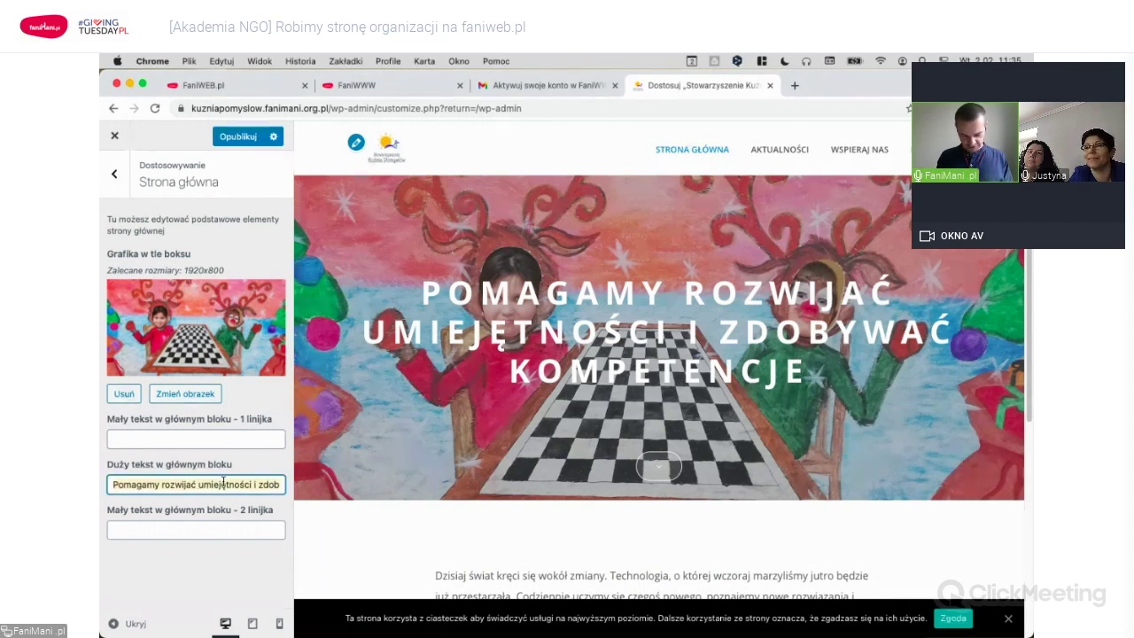
{"action": "key", "text": "super+v"}
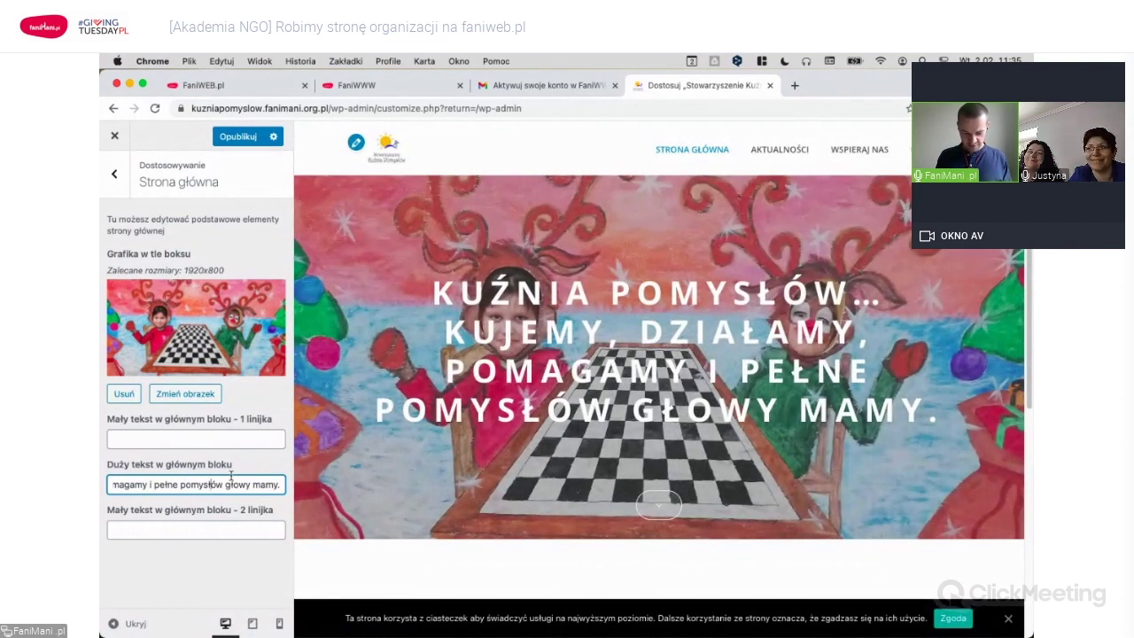
Move 'Kuźnia Pomysłów…' into Mały tekst 1 linijka, prefixed as 'Stowarzyszenie Kuźnia Pomysłów'
{"action": "left_click", "coordinate": [199, 439]}
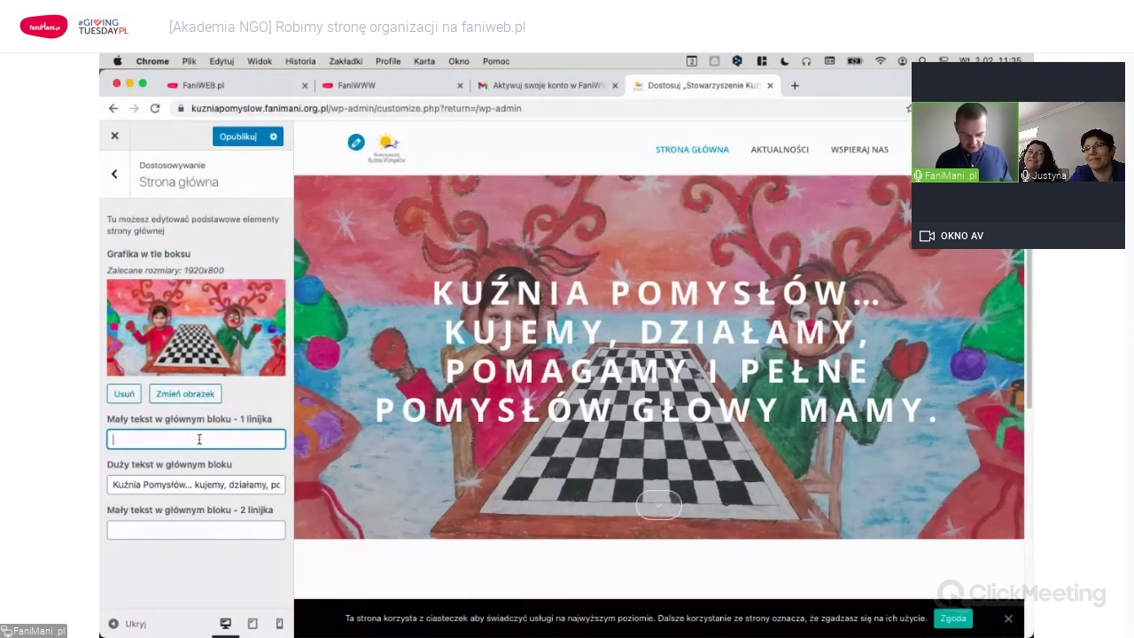
{"action": "left_click", "coordinate": [193, 484]}
{"action": "key", "text": "shift+Home"}
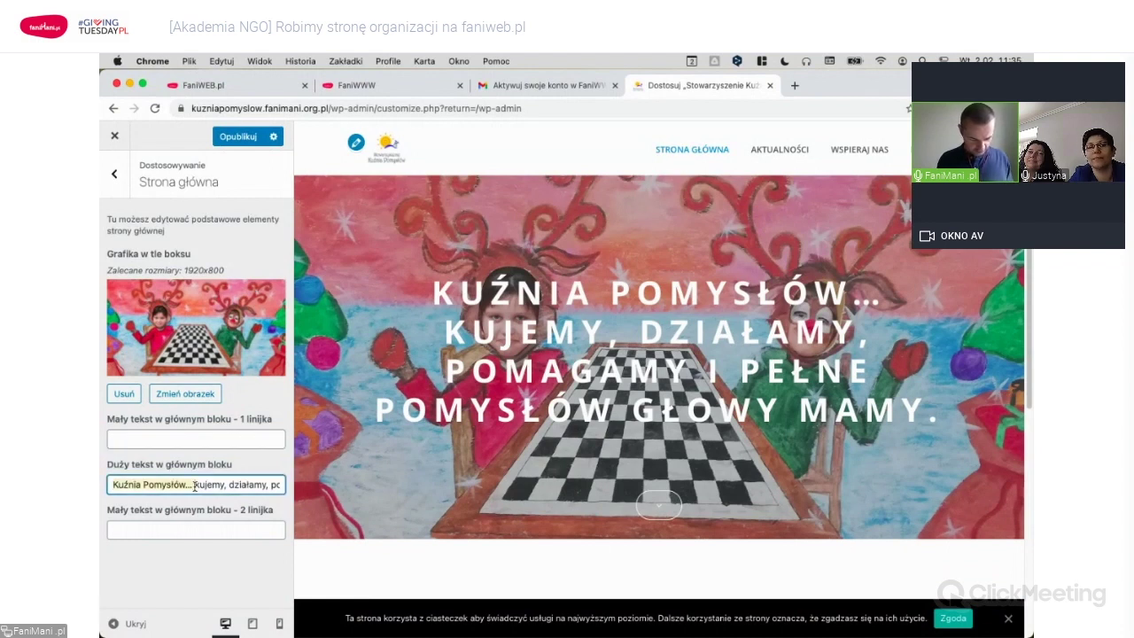
{"action": "key", "text": "ctrl+x"}
{"action": "left_click", "coordinate": [171, 439]}
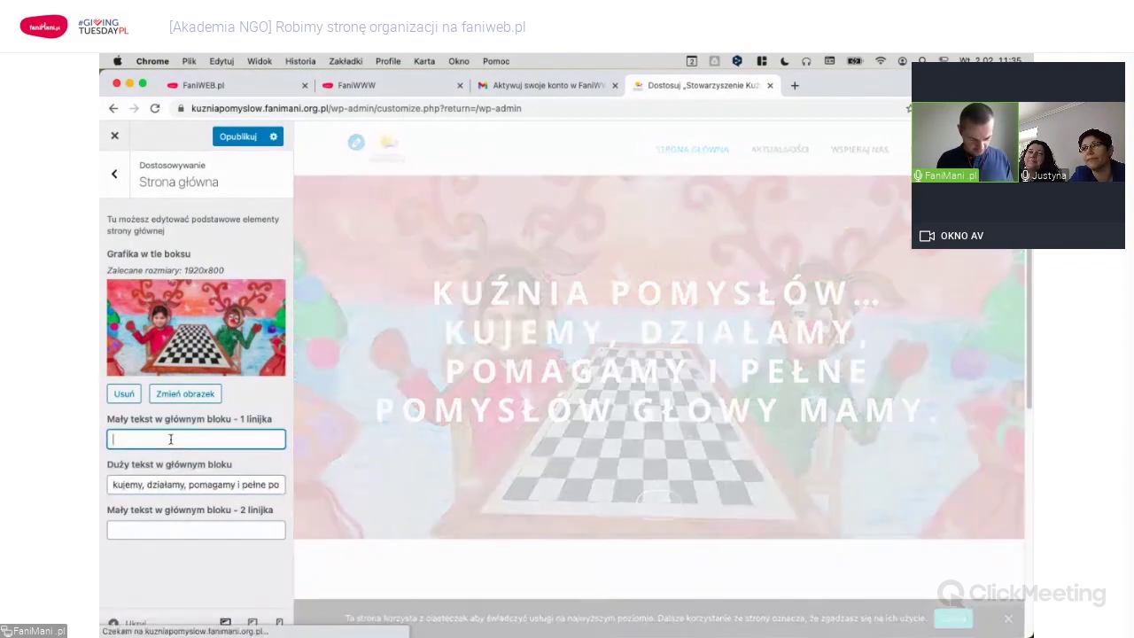
{"action": "key", "text": "ctrl+v"}
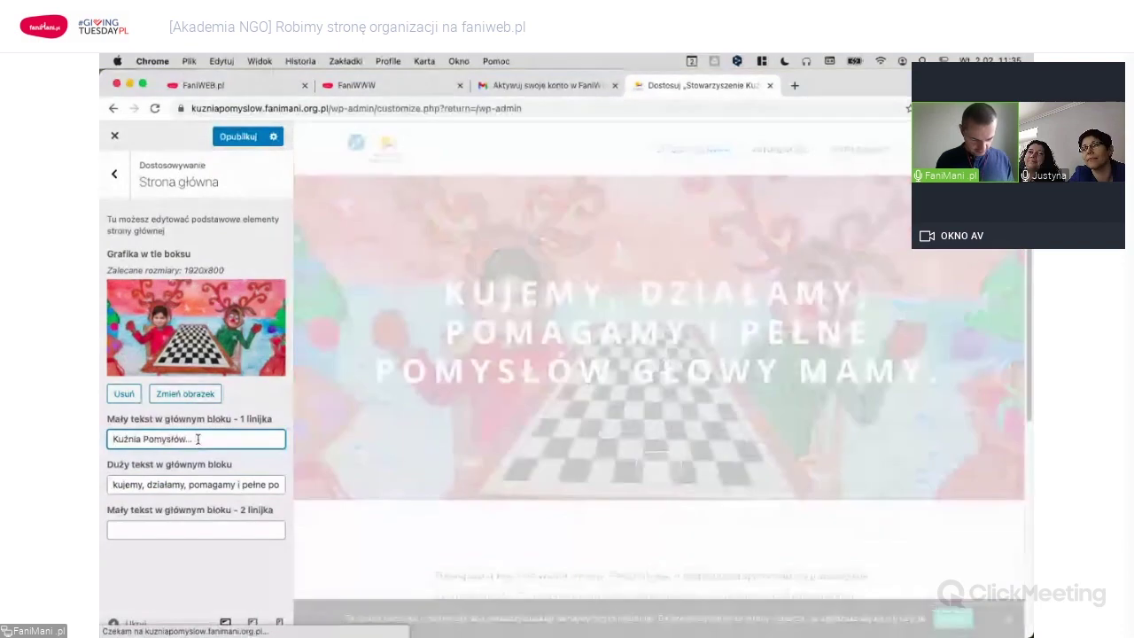
{"action": "key", "text": "Home"}
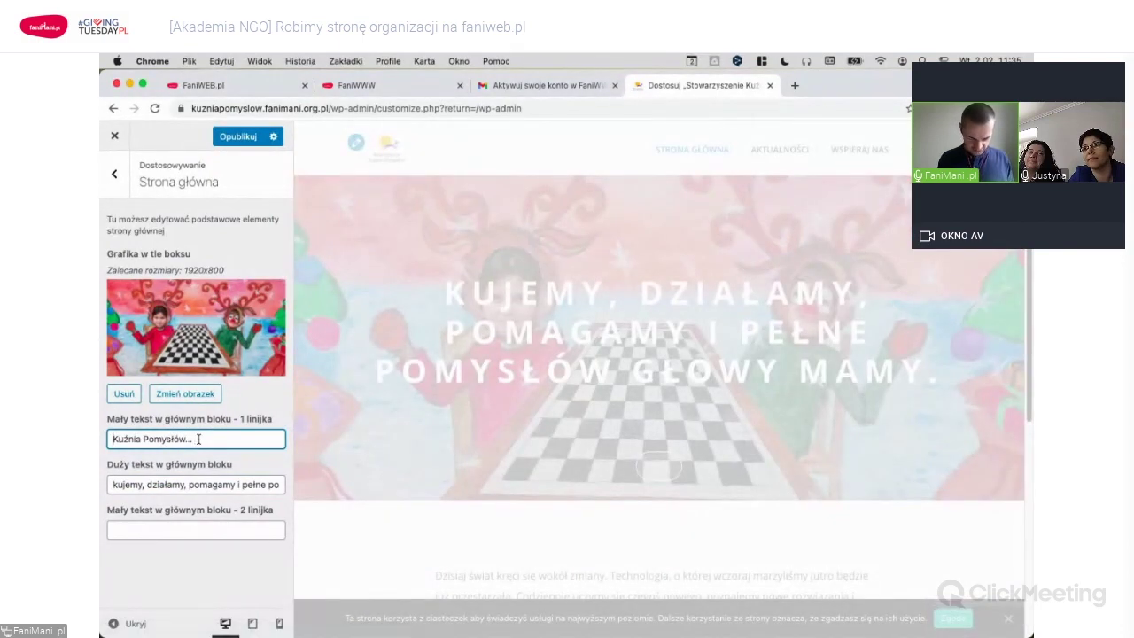
{"action": "type", "text": "Stowar"}
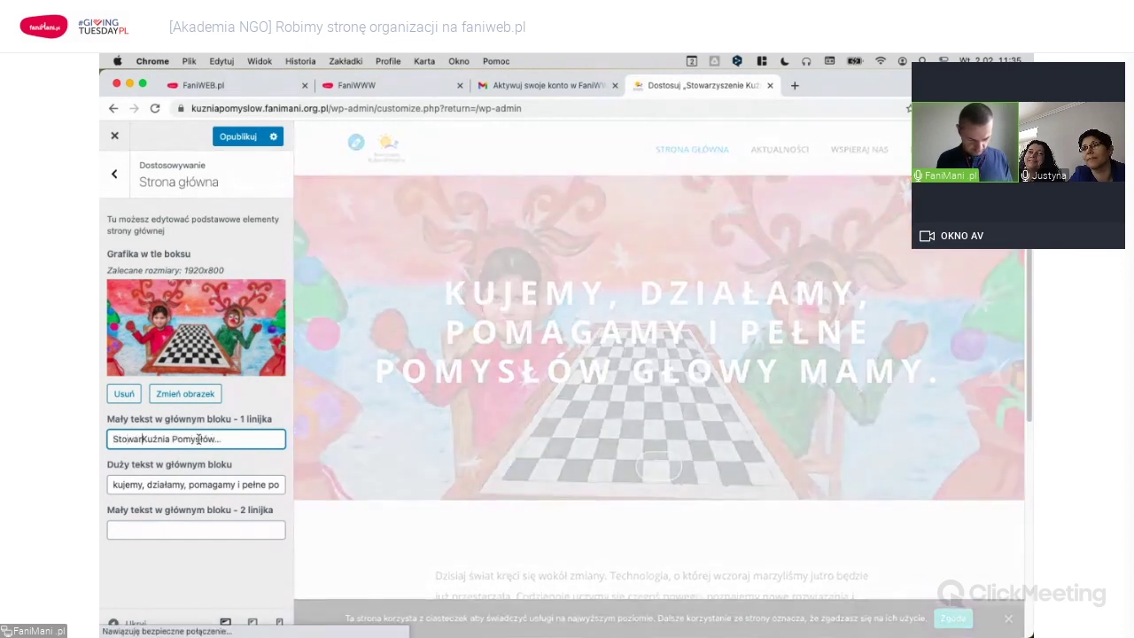
{"action": "type", "text": "zyszenie Kuźnia Pomysł"}
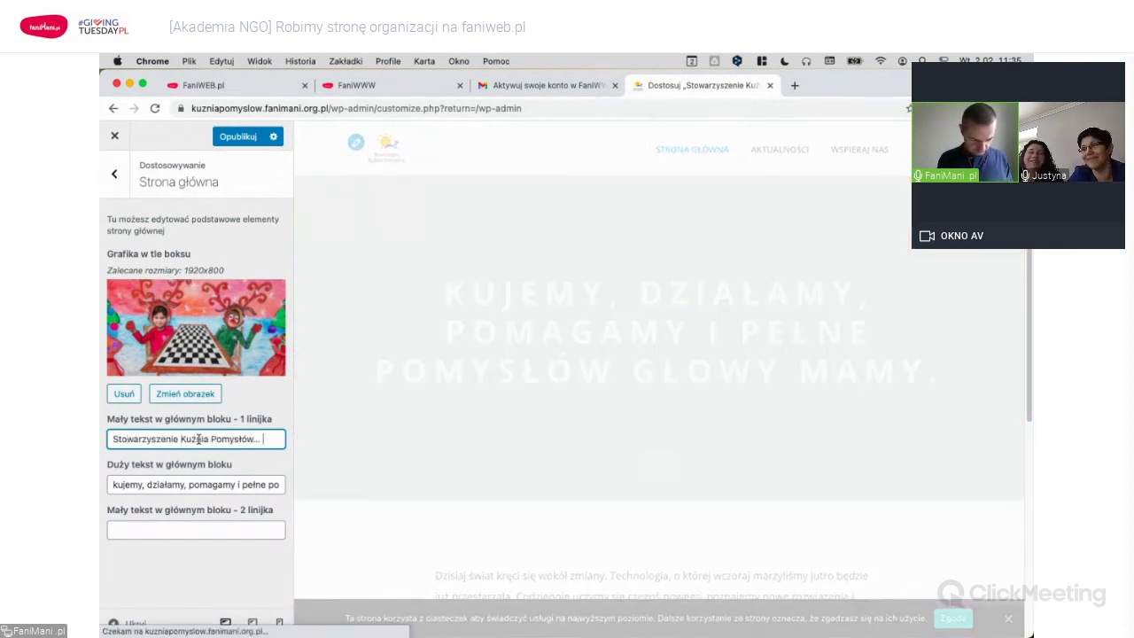
{"action": "type", "text": "ów"}
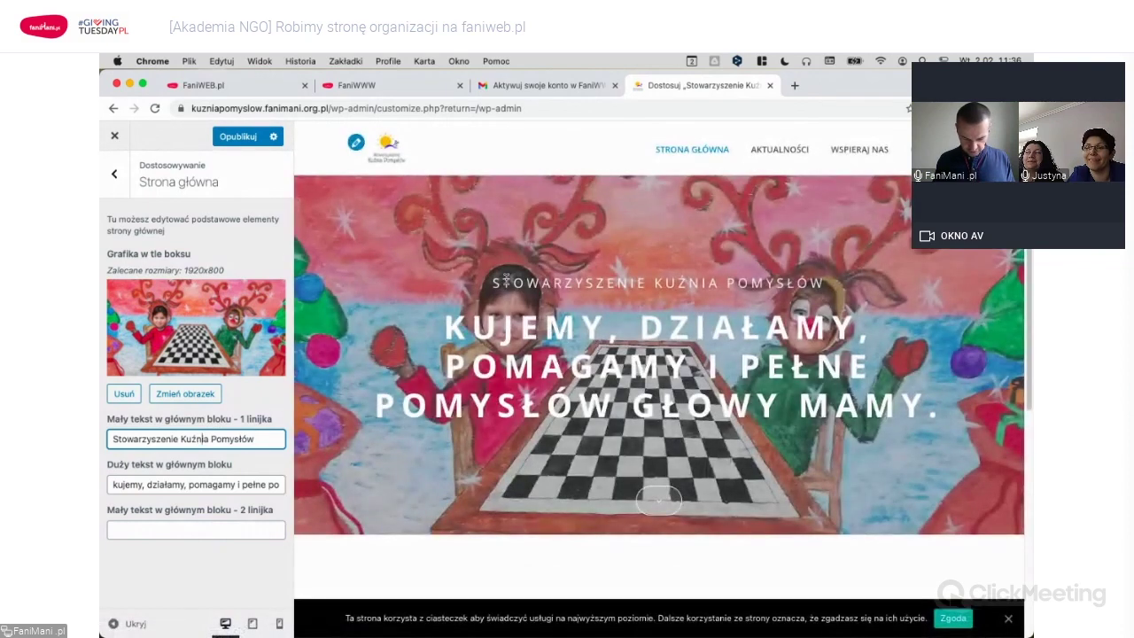
Check the new STOWARZYSZENIE subtitle in the preview and return to the main sections
{"action": "double_click", "coordinate": [496, 282]}
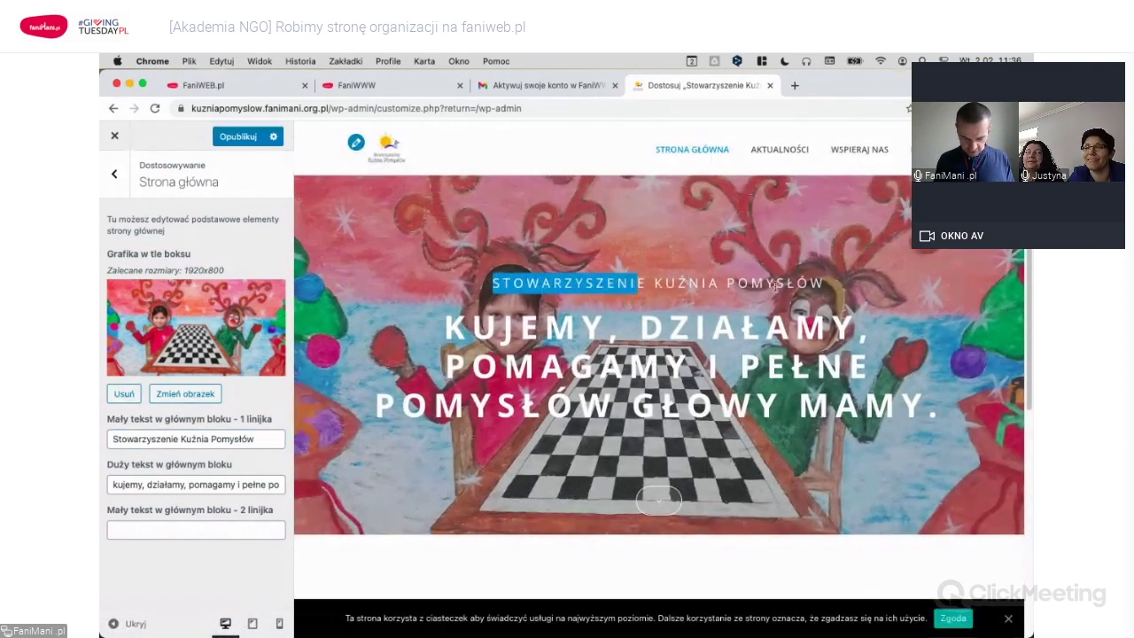
{"action": "left_click", "coordinate": [705, 305]}
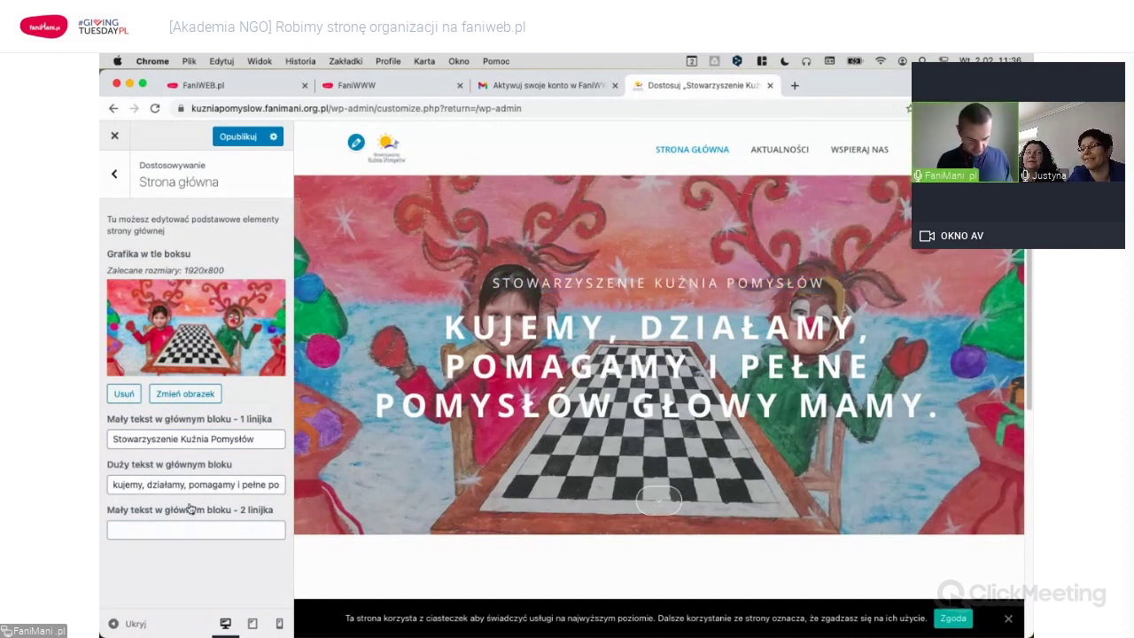
{"action": "left_click", "coordinate": [210, 484]}
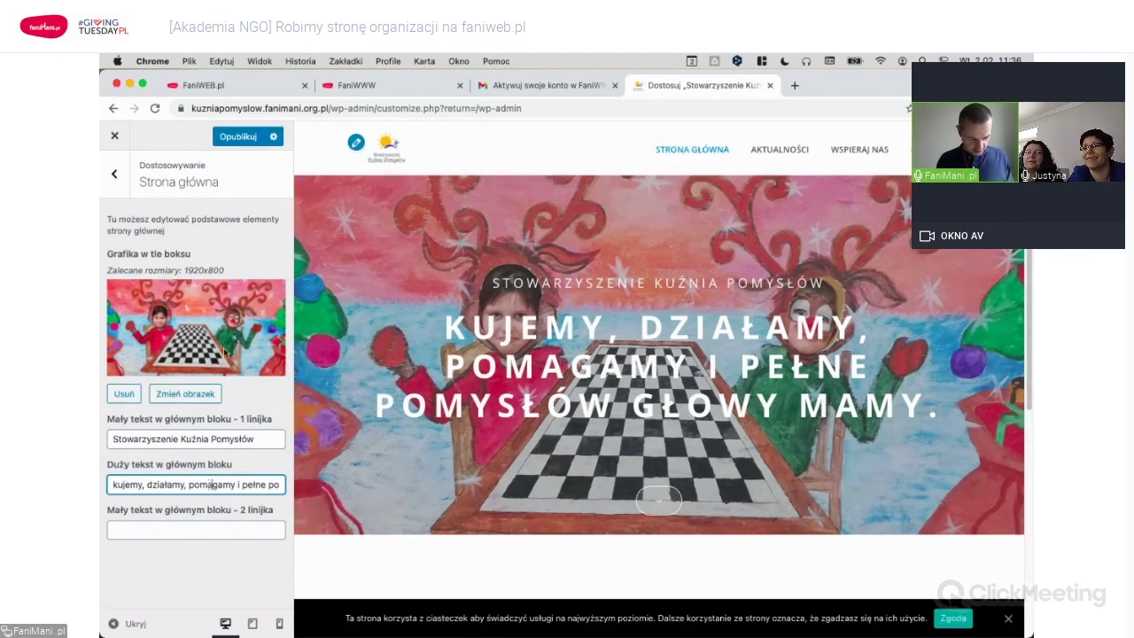
{"action": "left_click", "coordinate": [124, 174]}
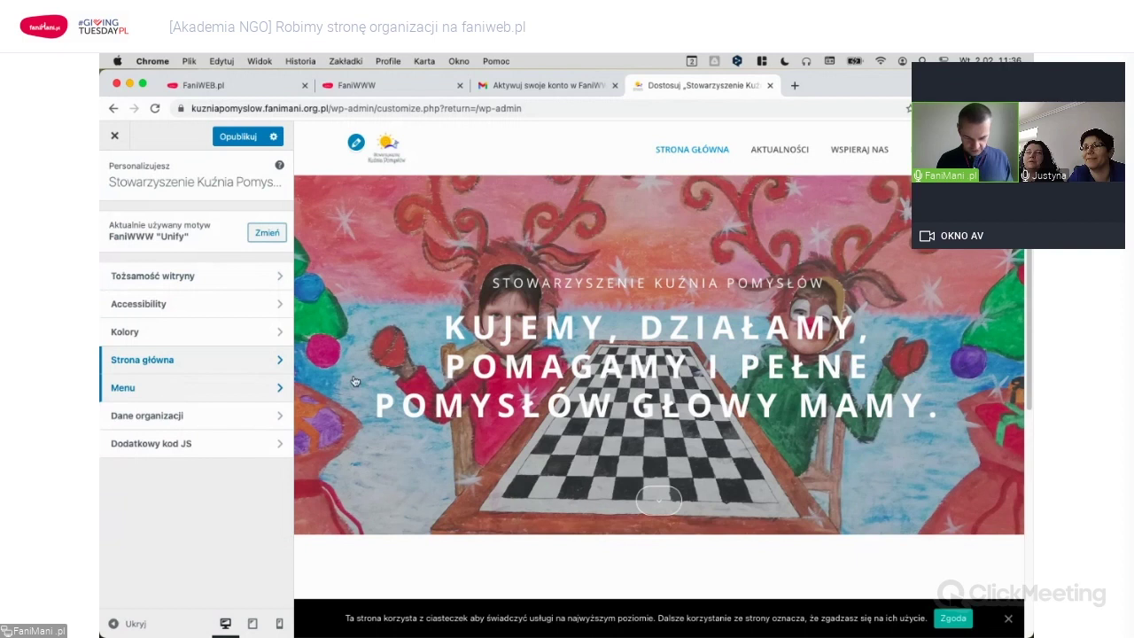
Open Menu główne and move Wspieraj nas up to second place
{"action": "scroll", "coordinate": [355, 381], "scroll_direction": "down", "scroll_amount": 3}
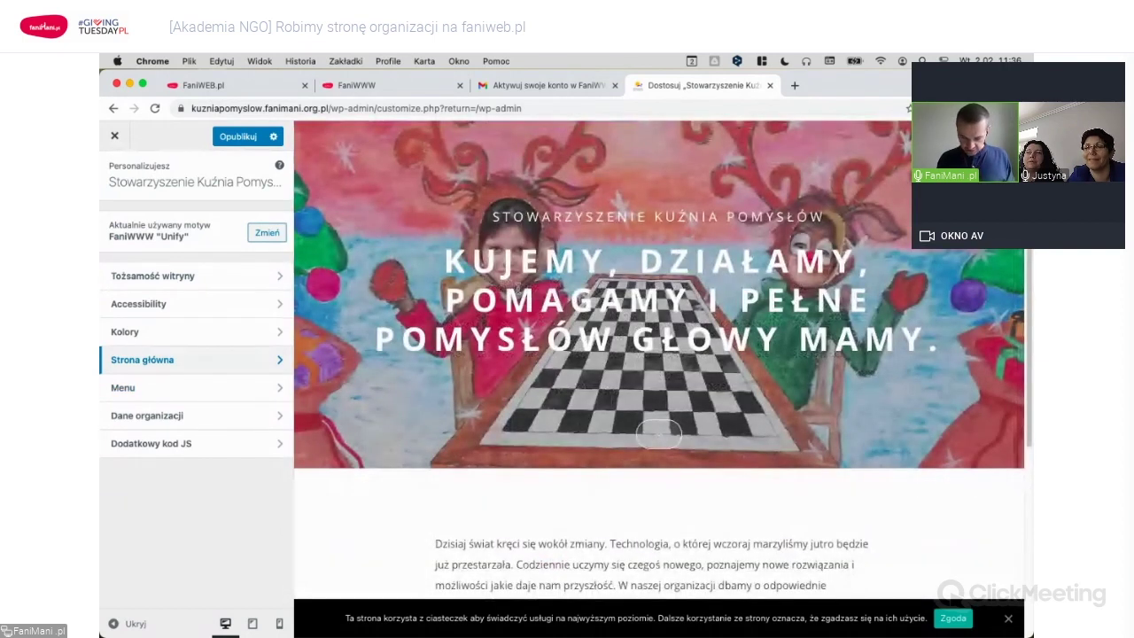
{"action": "scroll", "coordinate": [797, 225], "scroll_direction": "up", "scroll_amount": 2}
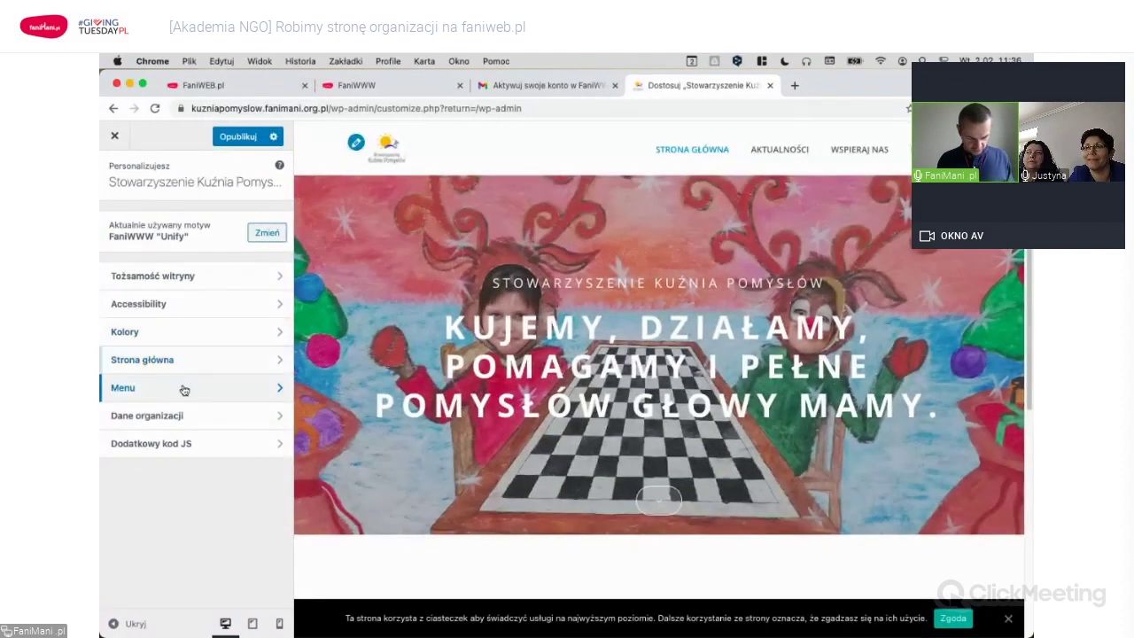
{"action": "left_click", "coordinate": [253, 387]}
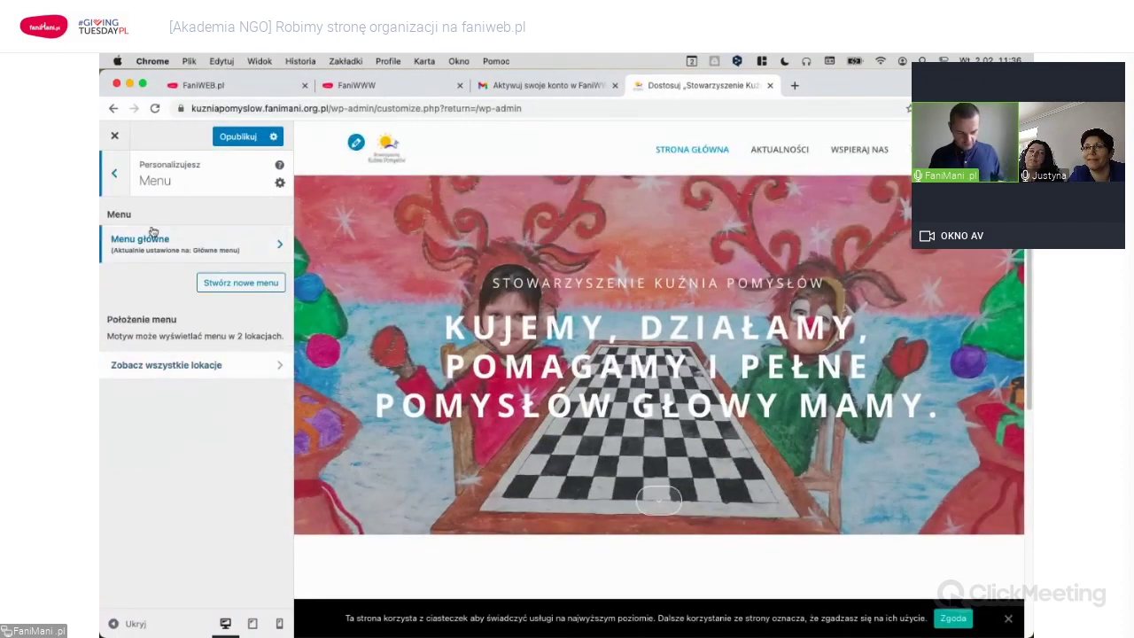
{"action": "left_click", "coordinate": [202, 246]}
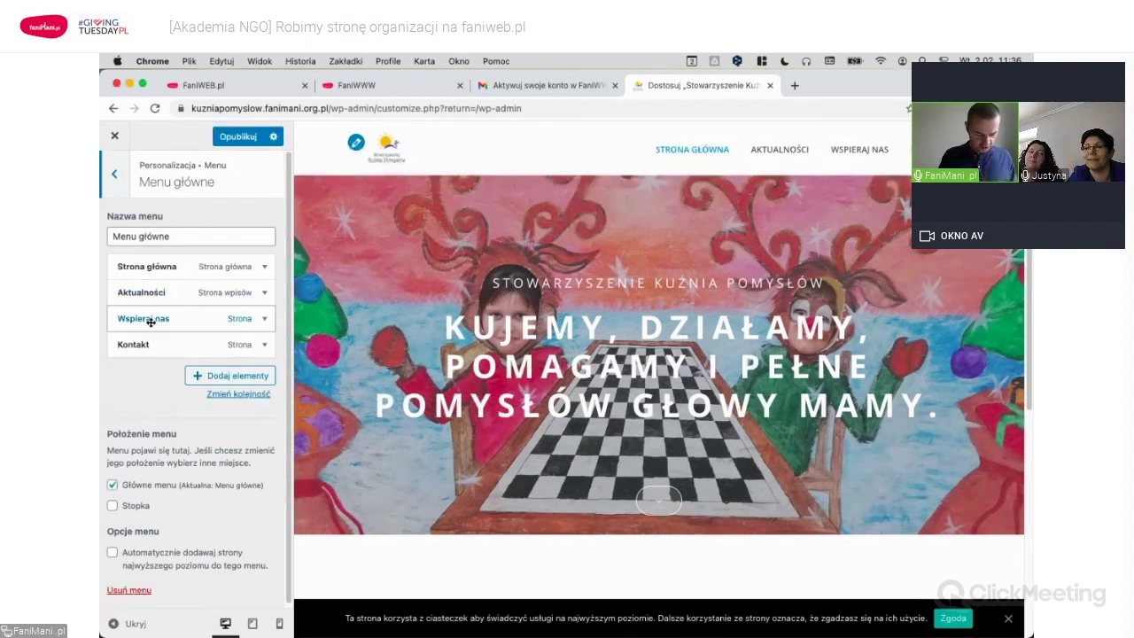
{"action": "left_click_drag", "start_coordinate": [150, 322], "coordinate": [151, 292]}
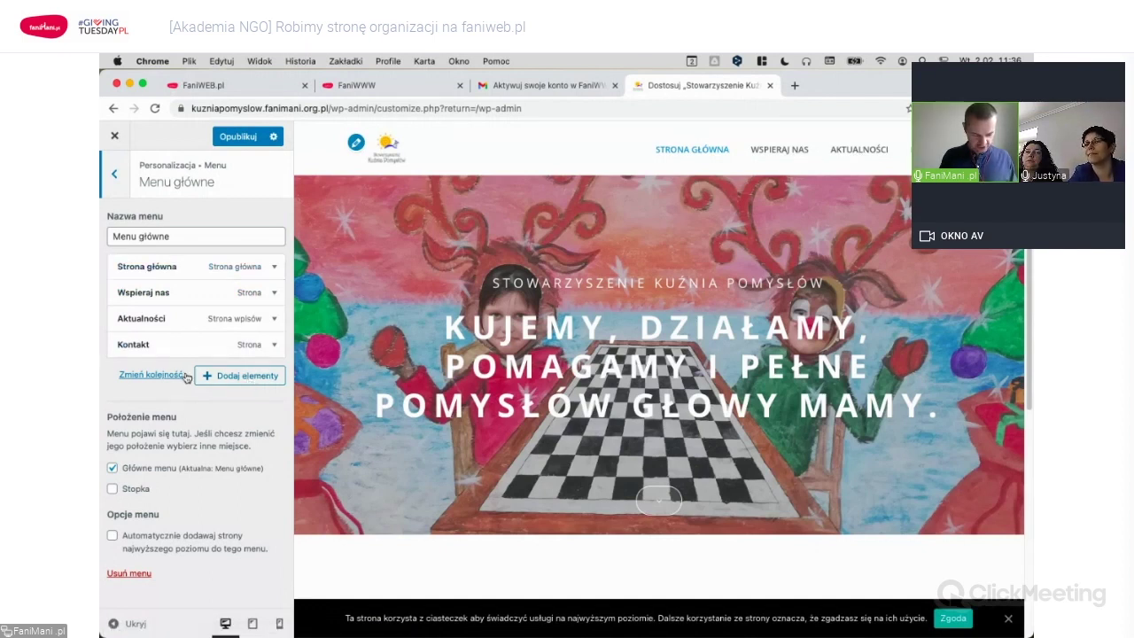
Add a new 'O nas' page to the menu, placed just below Strona główna
{"action": "left_click", "coordinate": [253, 378]}
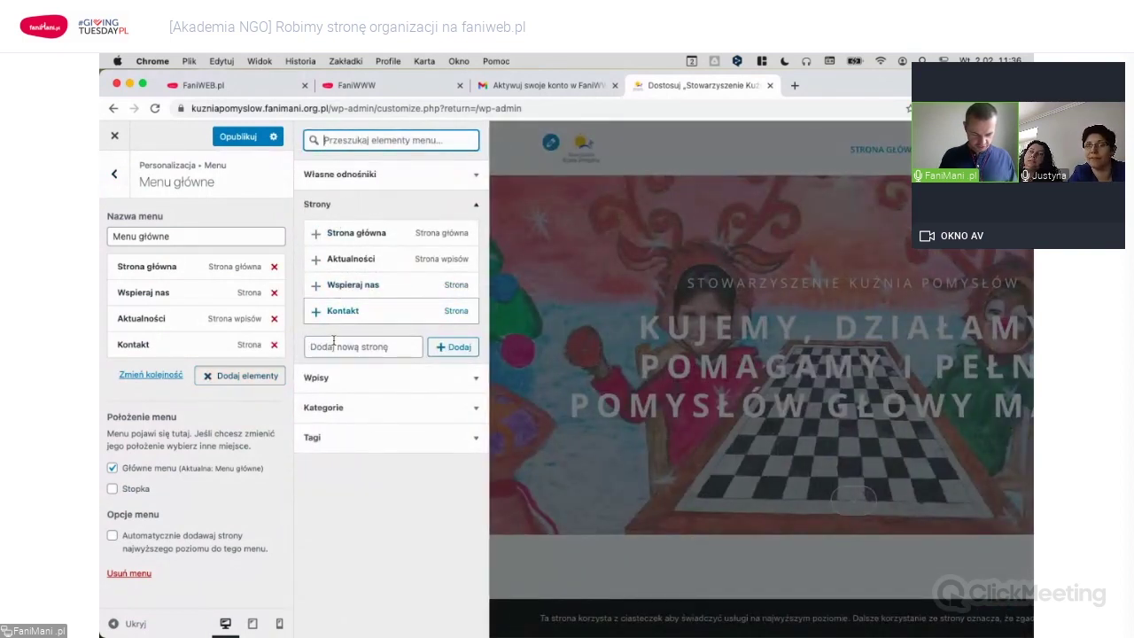
{"action": "left_click", "coordinate": [360, 347]}
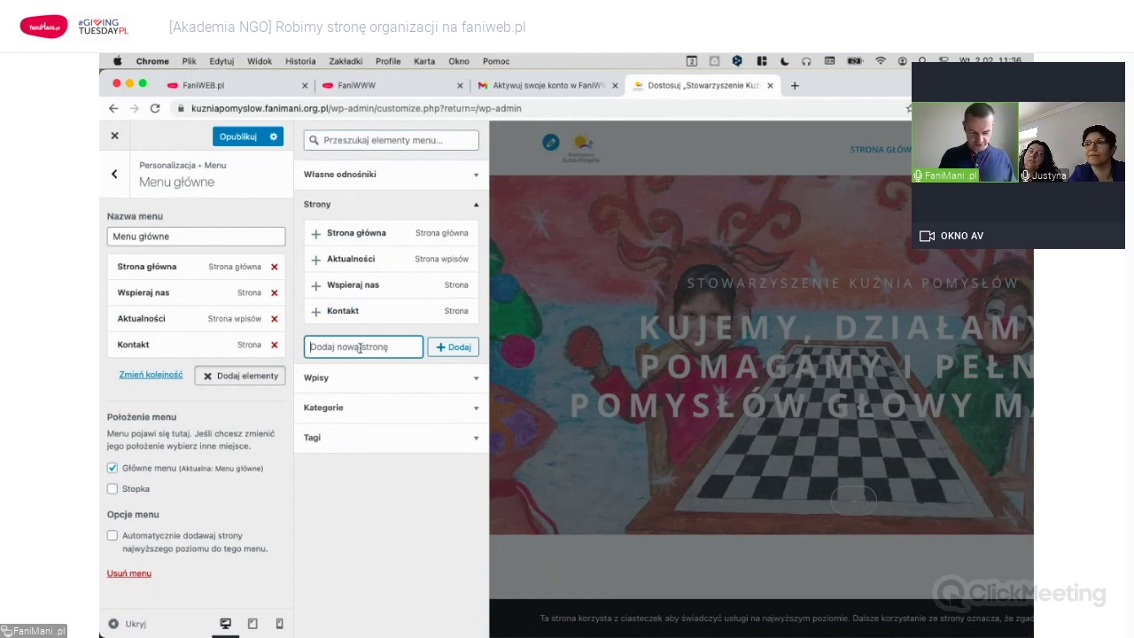
{"action": "type", "text": "O nas"}
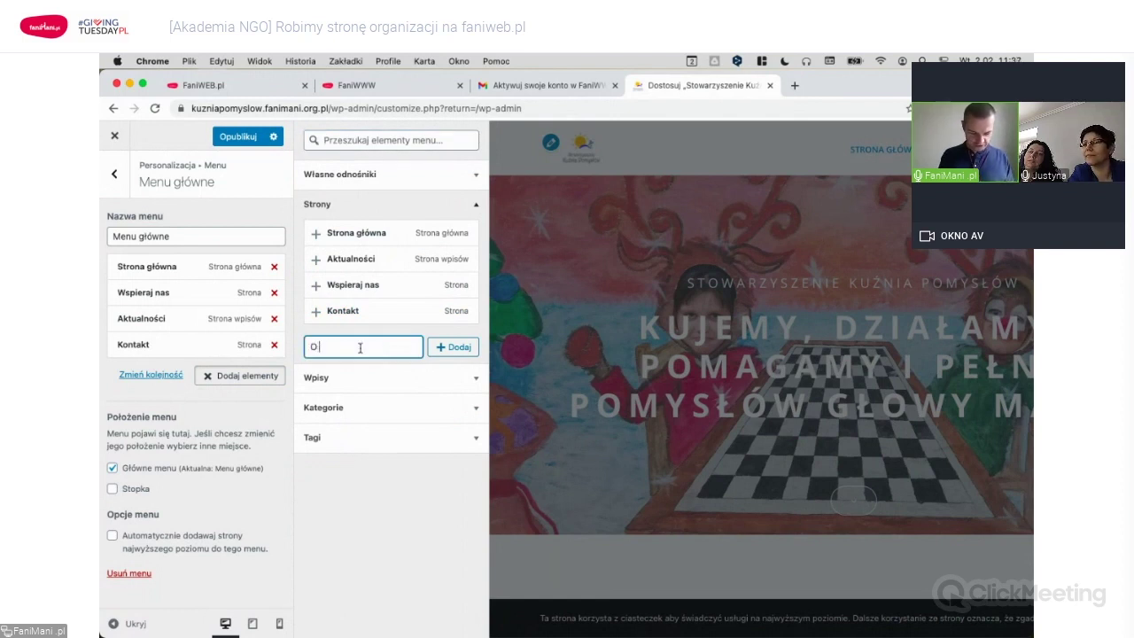
{"action": "left_click", "coordinate": [460, 351]}
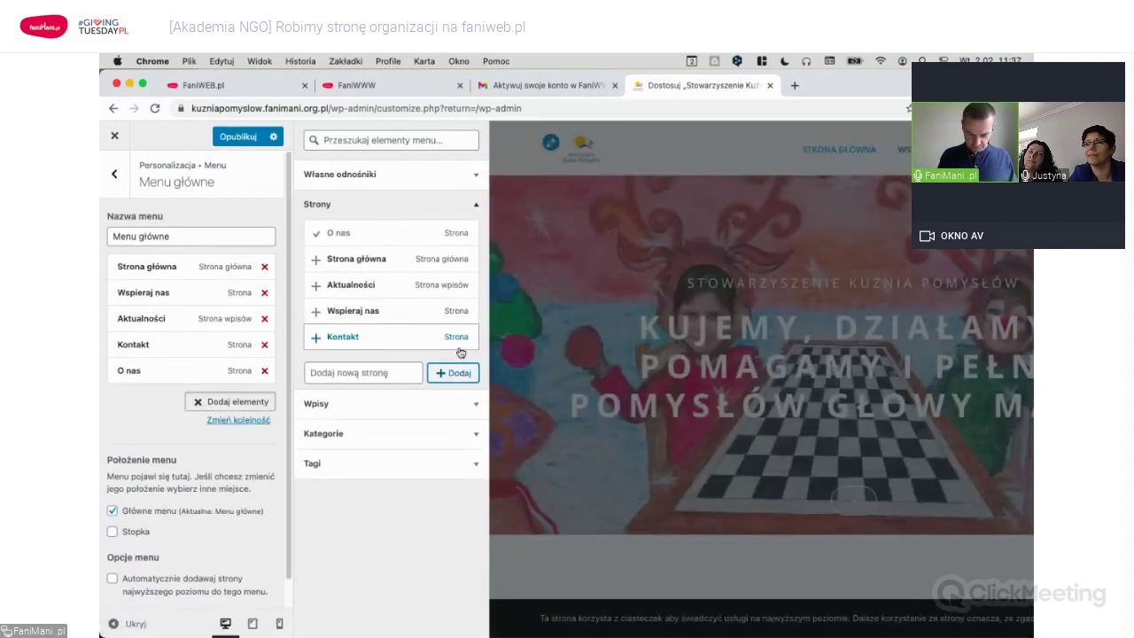
{"action": "left_click", "coordinate": [236, 403]}
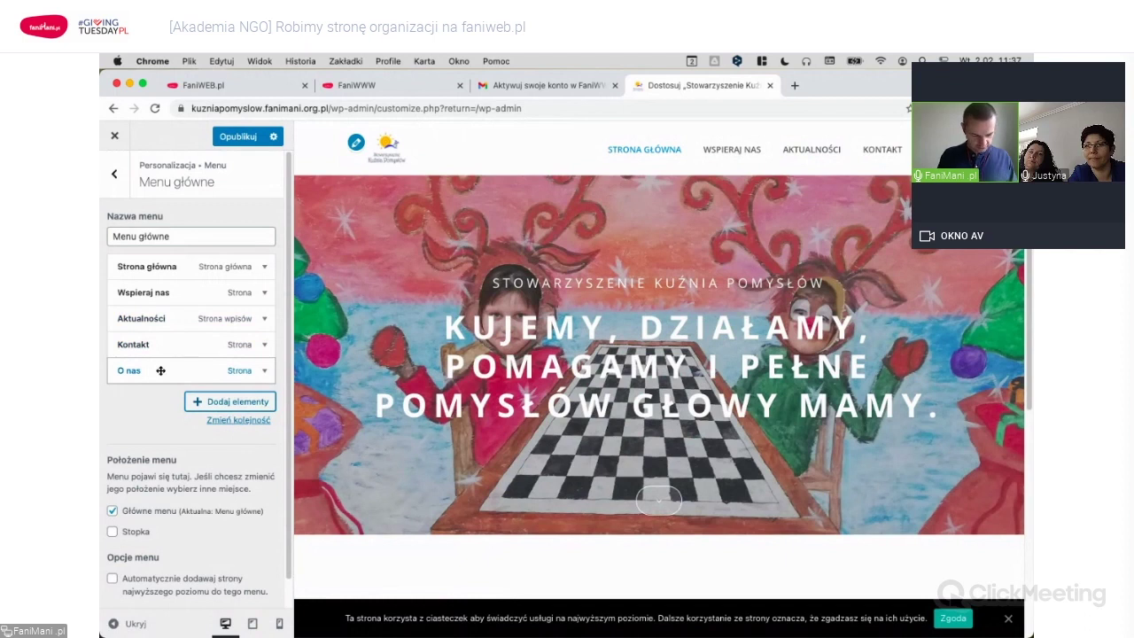
{"action": "left_click_drag", "start_coordinate": [160, 371], "coordinate": [157, 293]}
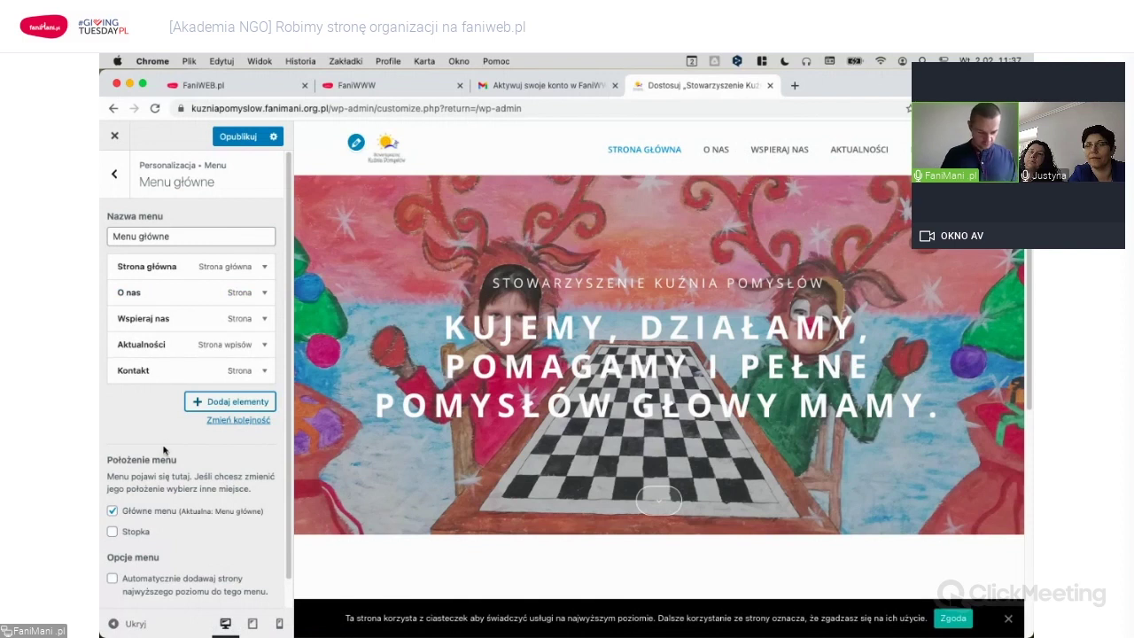
Finish reordering the menu items and return to the Menu overview
{"action": "scroll", "coordinate": [163, 447], "scroll_direction": "down", "scroll_amount": 1}
{"action": "scroll", "coordinate": [164, 447], "scroll_direction": "up", "scroll_amount": 1}
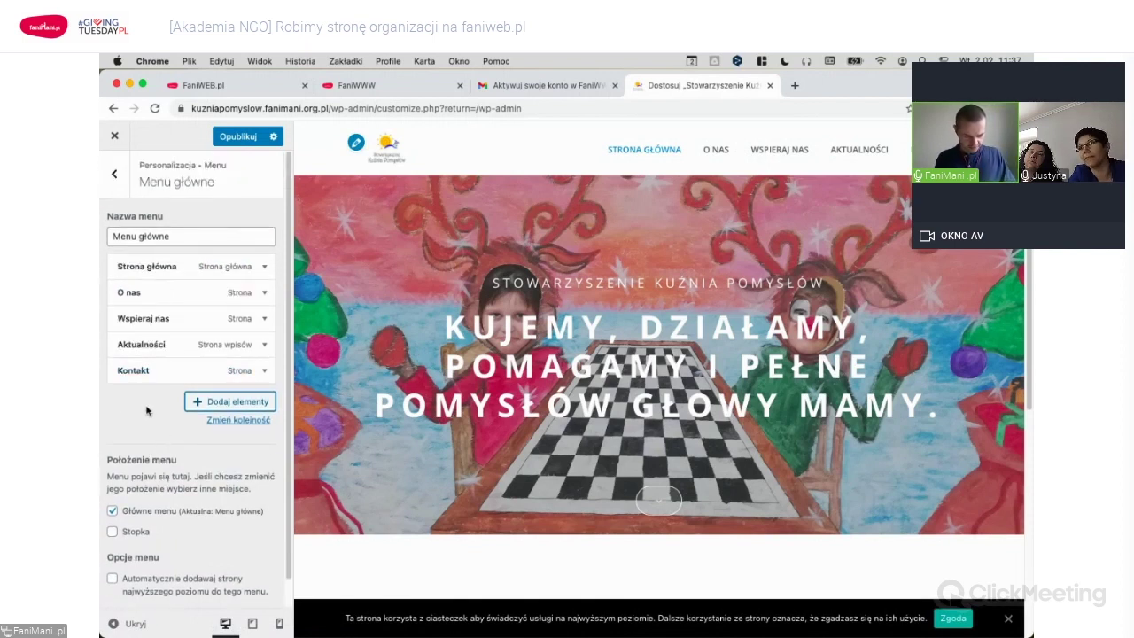
{"action": "left_click", "coordinate": [253, 422]}
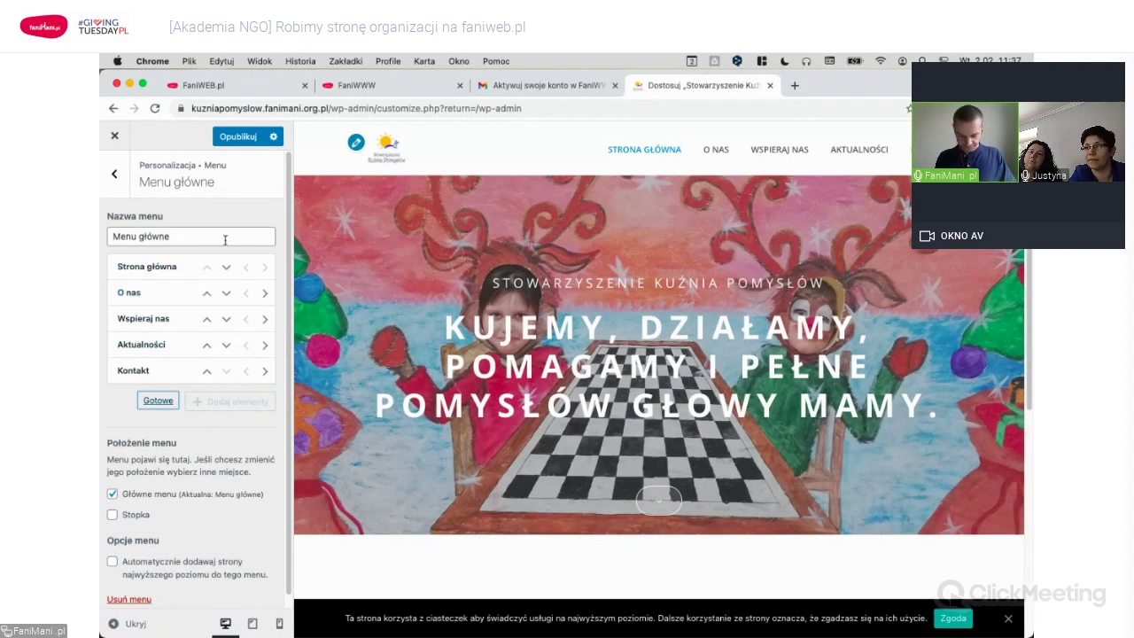
{"action": "left_click", "coordinate": [159, 402]}
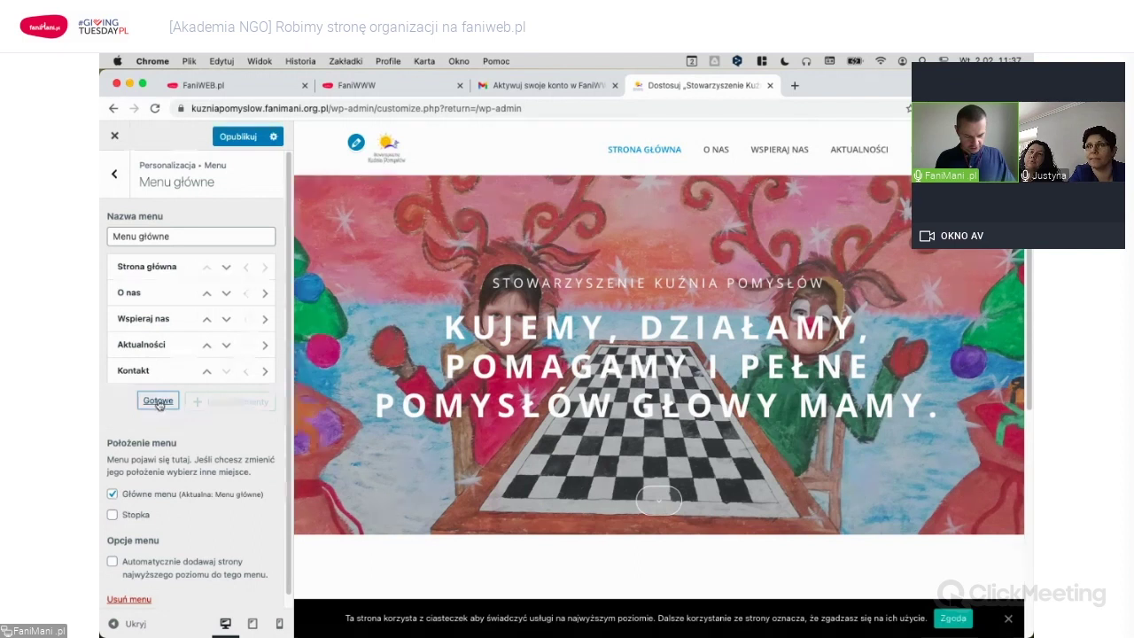
{"action": "left_click", "coordinate": [114, 173]}
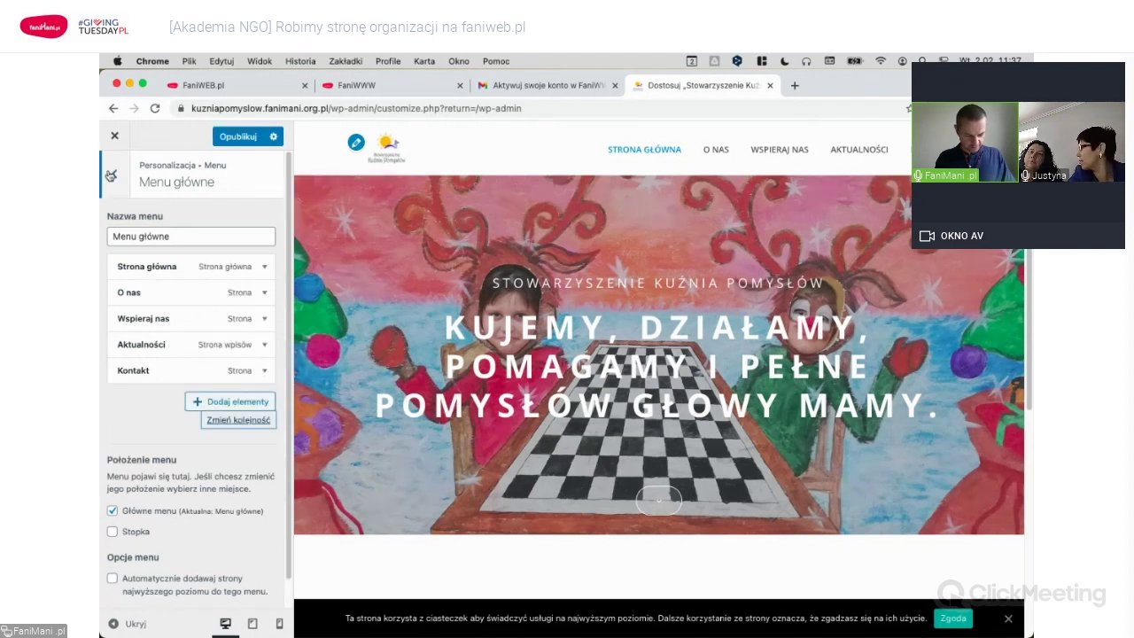
Review the Dane organizacji fields against the address shown in the footer preview
{"action": "left_click", "coordinate": [118, 184]}
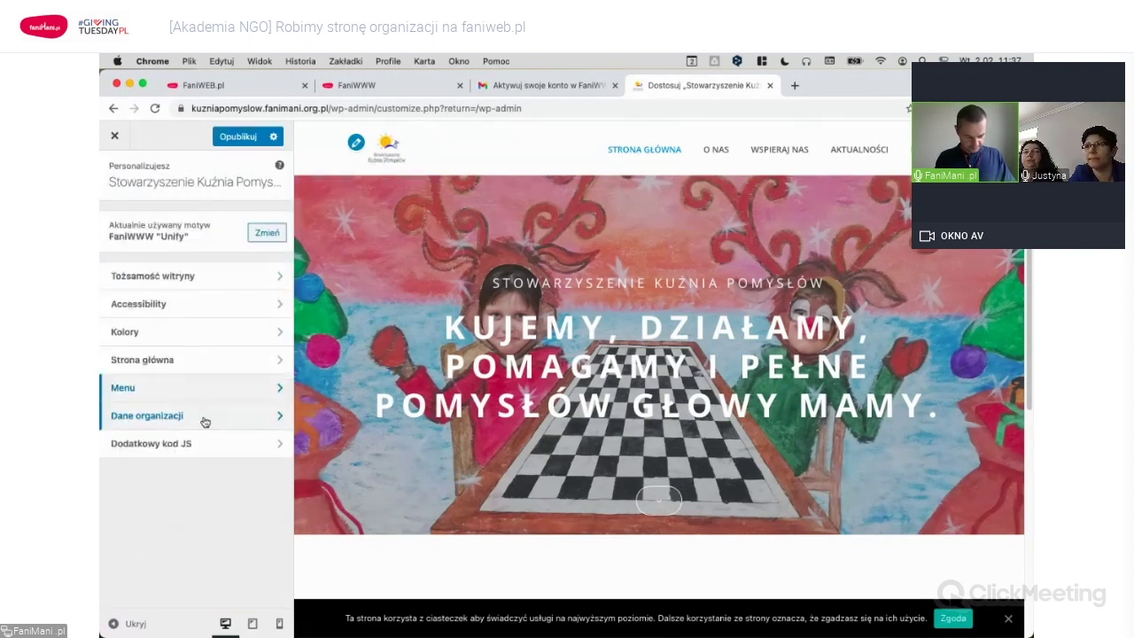
{"action": "left_click", "coordinate": [208, 422]}
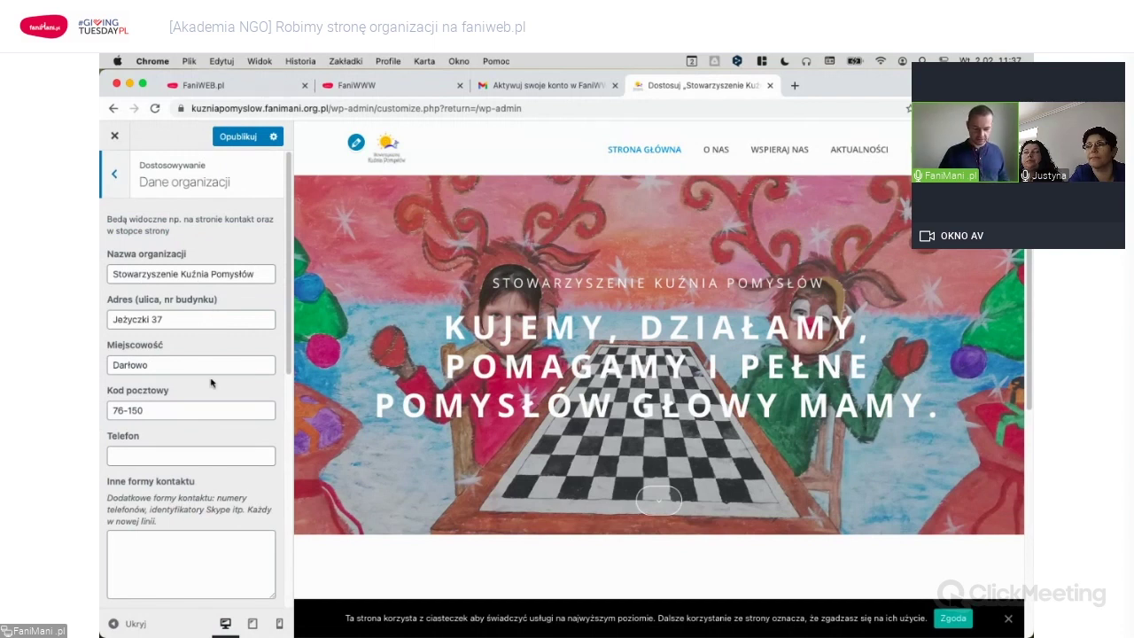
{"action": "scroll", "coordinate": [212, 383], "scroll_direction": "down", "scroll_amount": 3}
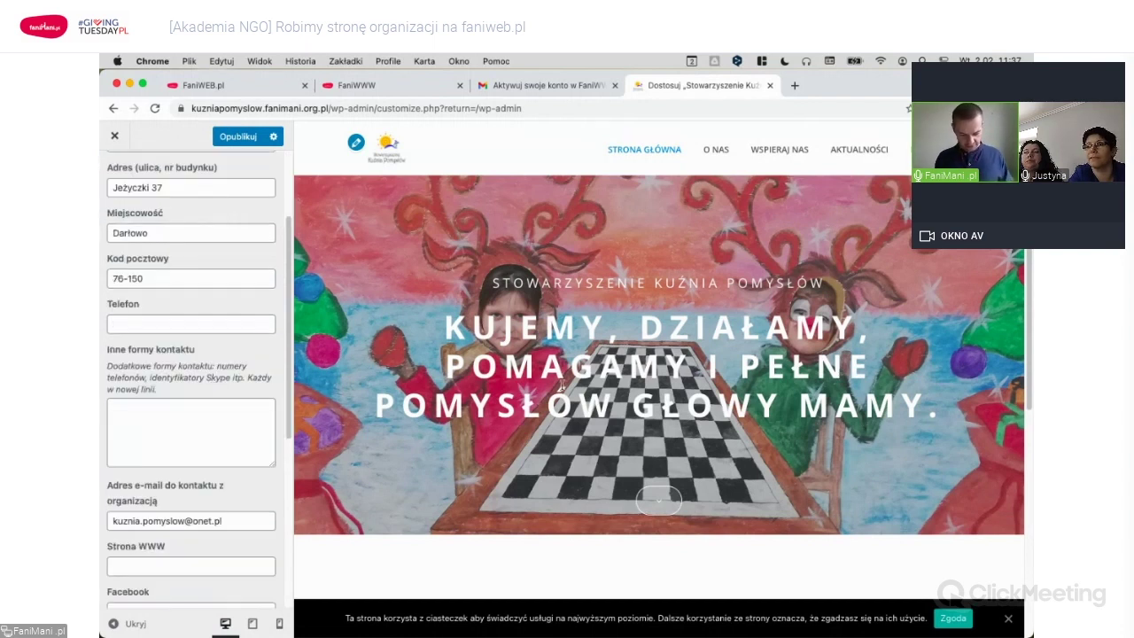
{"action": "scroll", "coordinate": [648, 396], "scroll_direction": "down", "scroll_amount": 1}
{"action": "scroll", "coordinate": [647, 396], "scroll_direction": "down", "scroll_amount": 10}
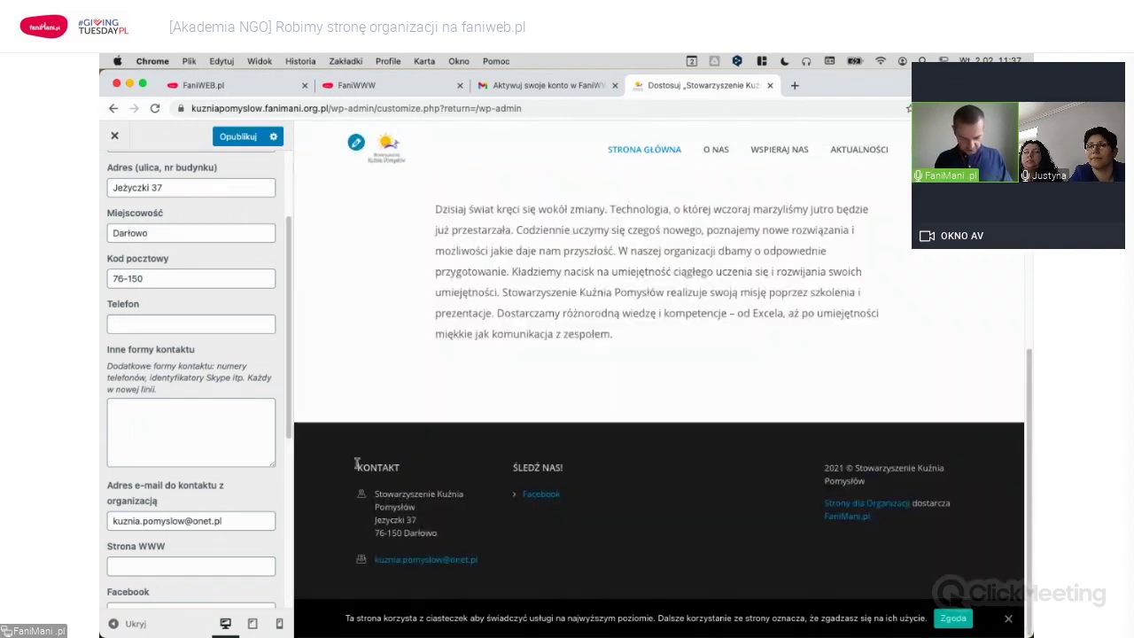
{"action": "left_click_drag", "start_coordinate": [373, 493], "coordinate": [452, 537]}
{"action": "left_click", "coordinate": [443, 545]}
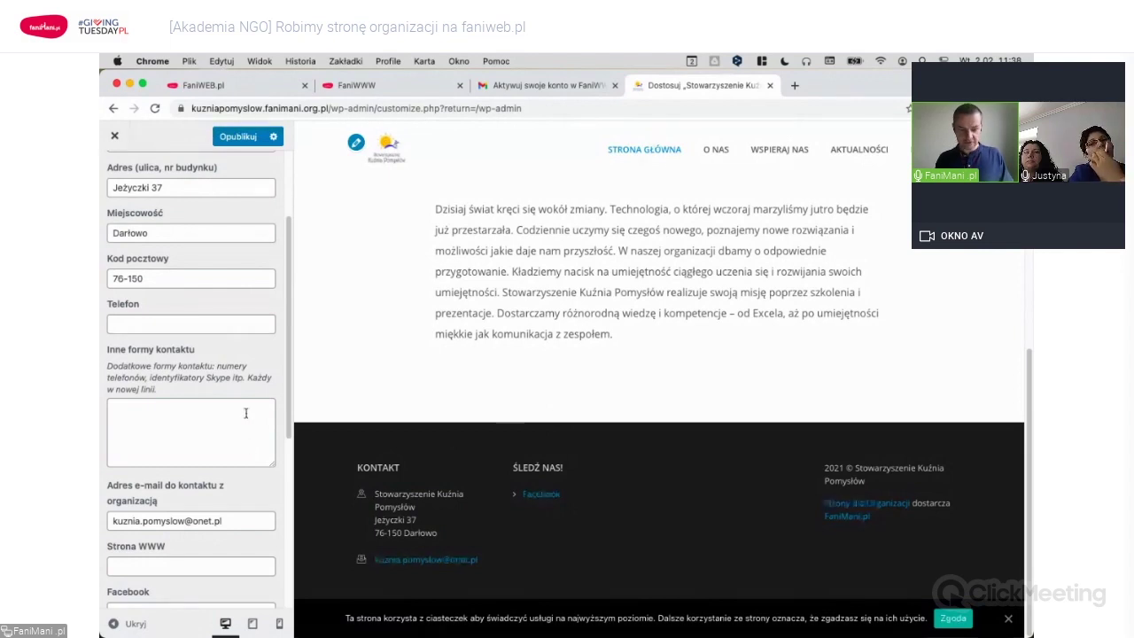
{"action": "scroll", "coordinate": [228, 399], "scroll_direction": "down", "scroll_amount": 4}
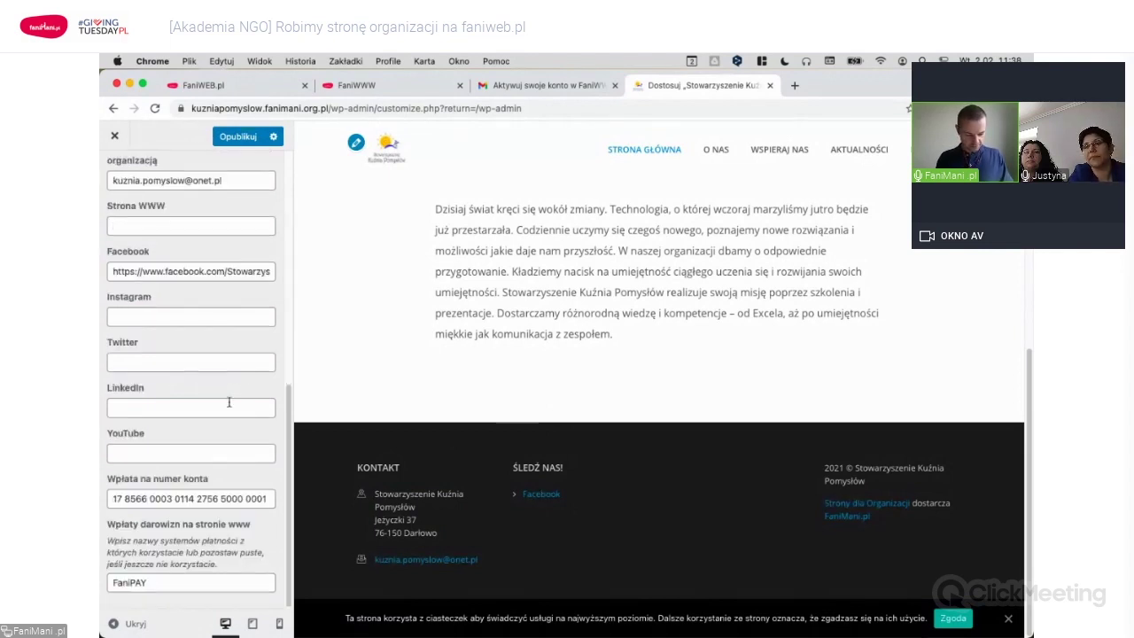
{"action": "scroll", "coordinate": [229, 403], "scroll_direction": "up", "scroll_amount": 6}
Publish all customizer changes with Opublikuj
{"action": "left_click", "coordinate": [113, 173]}
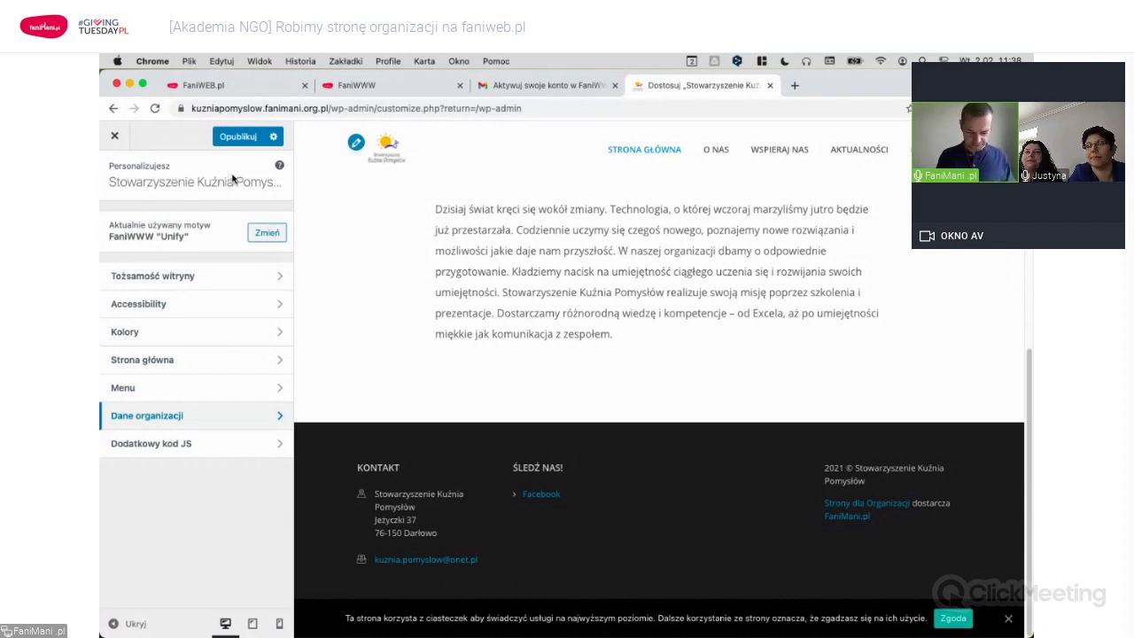
{"action": "scroll", "coordinate": [551, 228], "scroll_direction": "up", "scroll_amount": 1}
{"action": "left_click", "coordinate": [240, 137]}
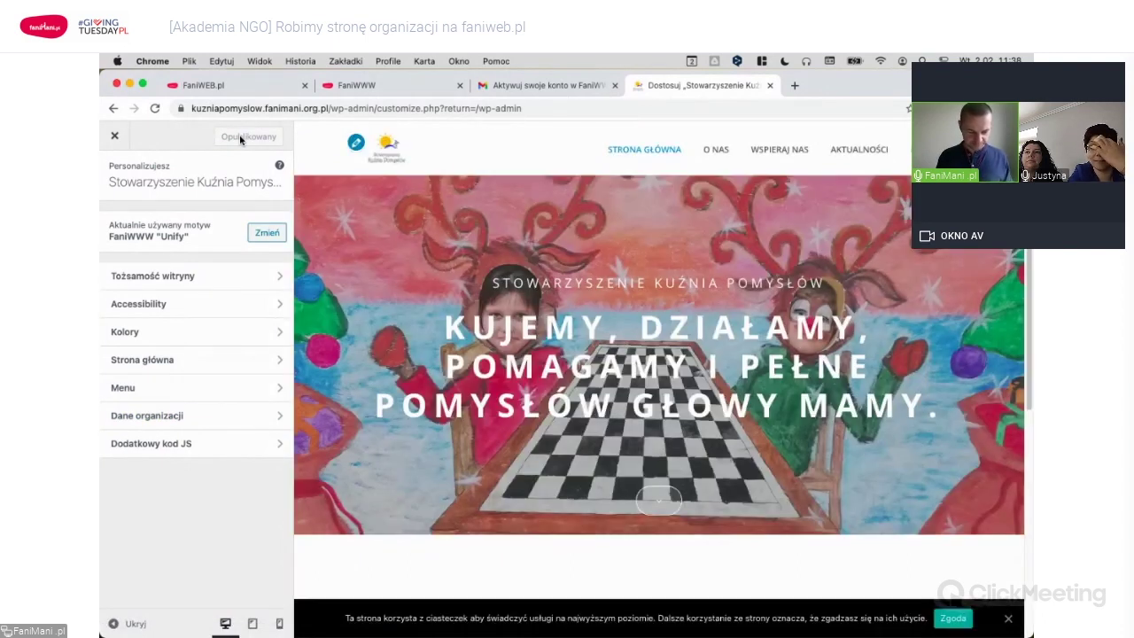
{"action": "left_click", "coordinate": [337, 107]}
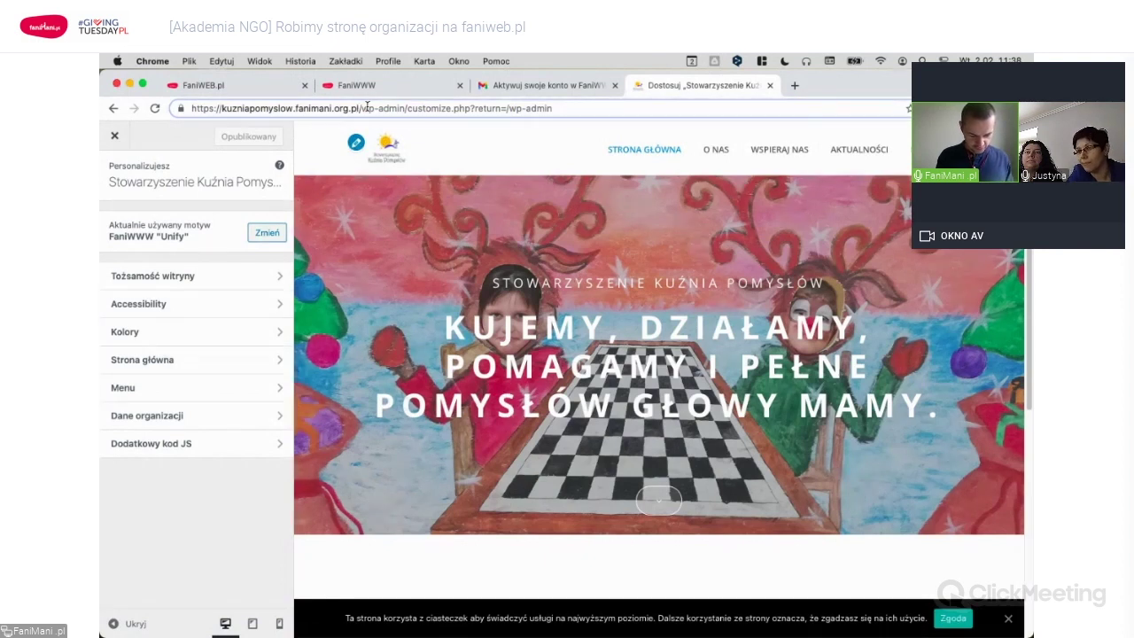
Load the published site's address in a new browser tab
{"action": "key", "text": "shift+Home"}
{"action": "key", "text": "ctrl+c"}
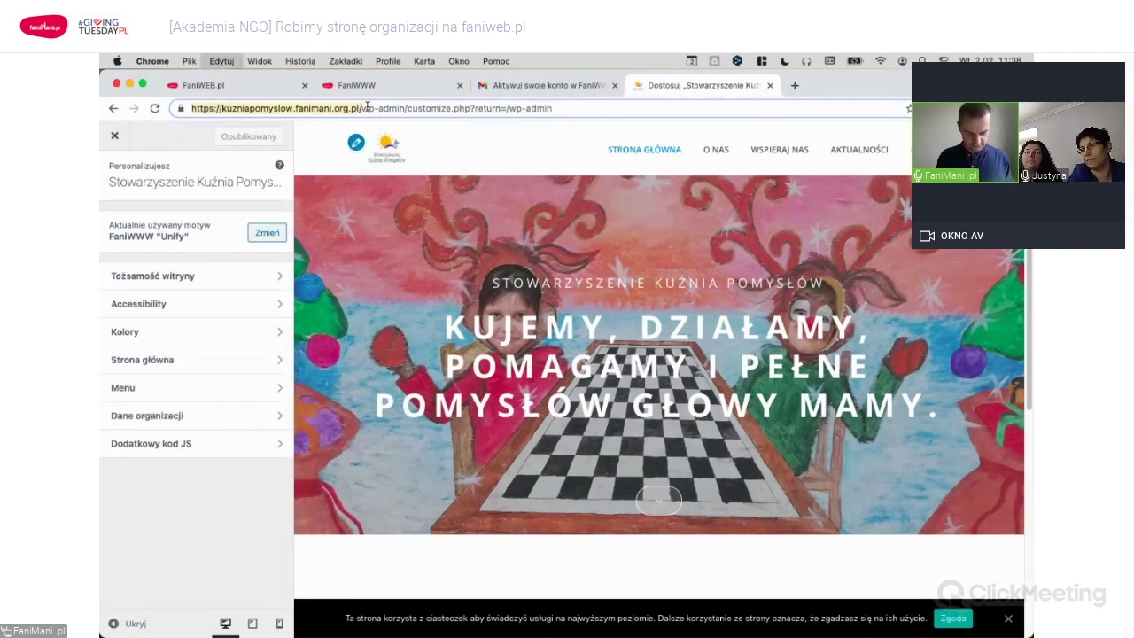
{"action": "left_click", "coordinate": [795, 86]}
{"action": "key", "text": "ctrl+v"}
{"action": "key", "text": "Return"}
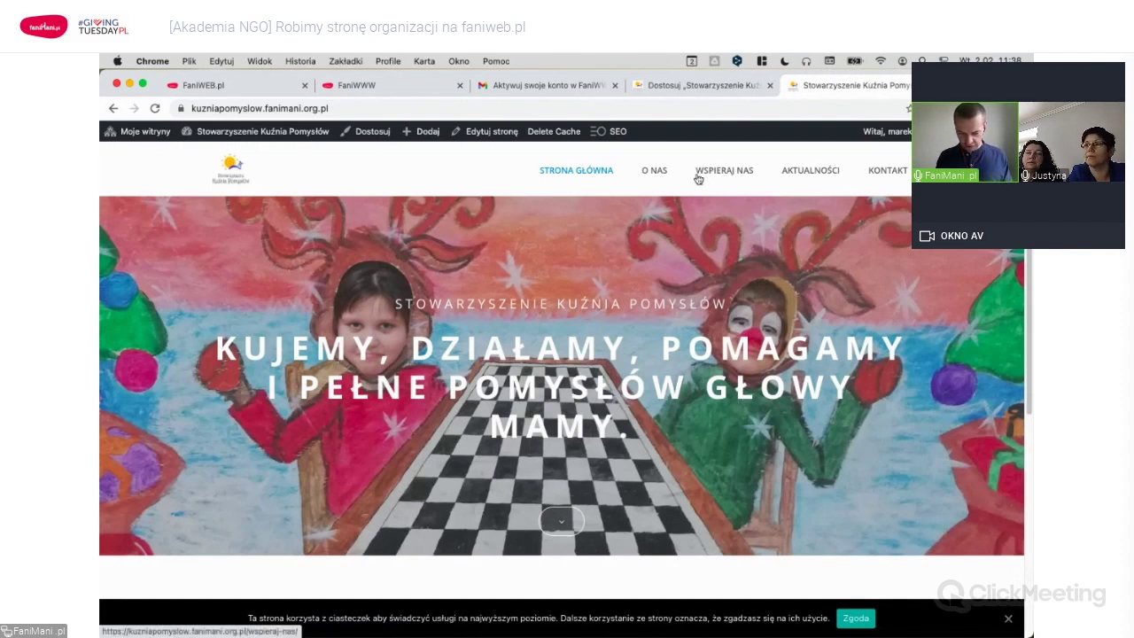
Visit the O nas and Wspieraj nas pages and look over the donation details
{"action": "left_click", "coordinate": [655, 171]}
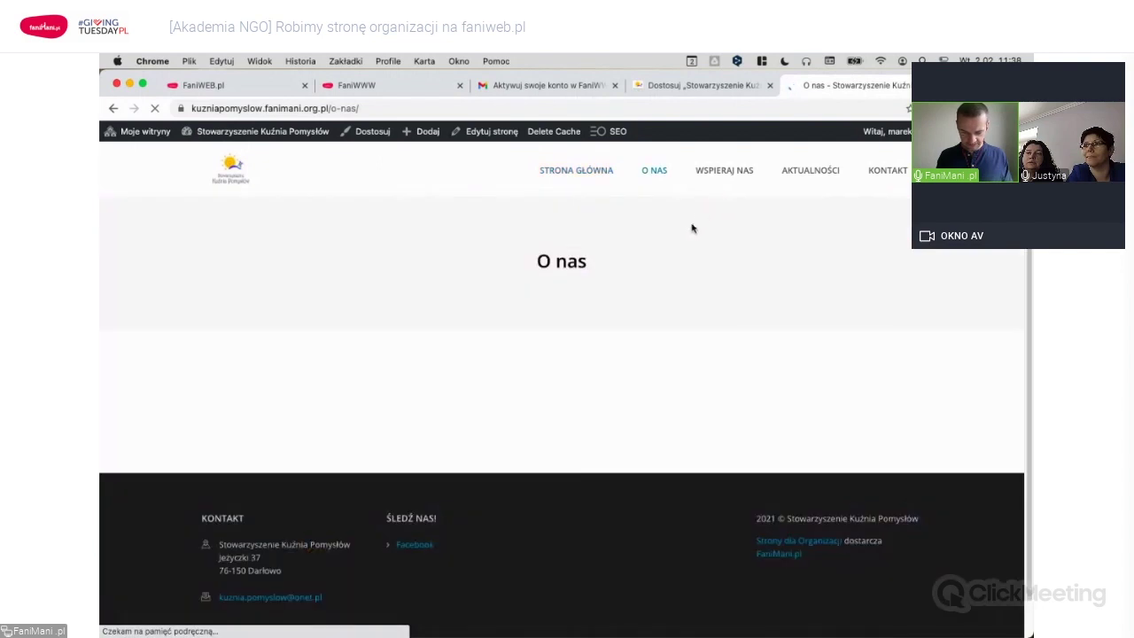
{"action": "left_click", "coordinate": [725, 172]}
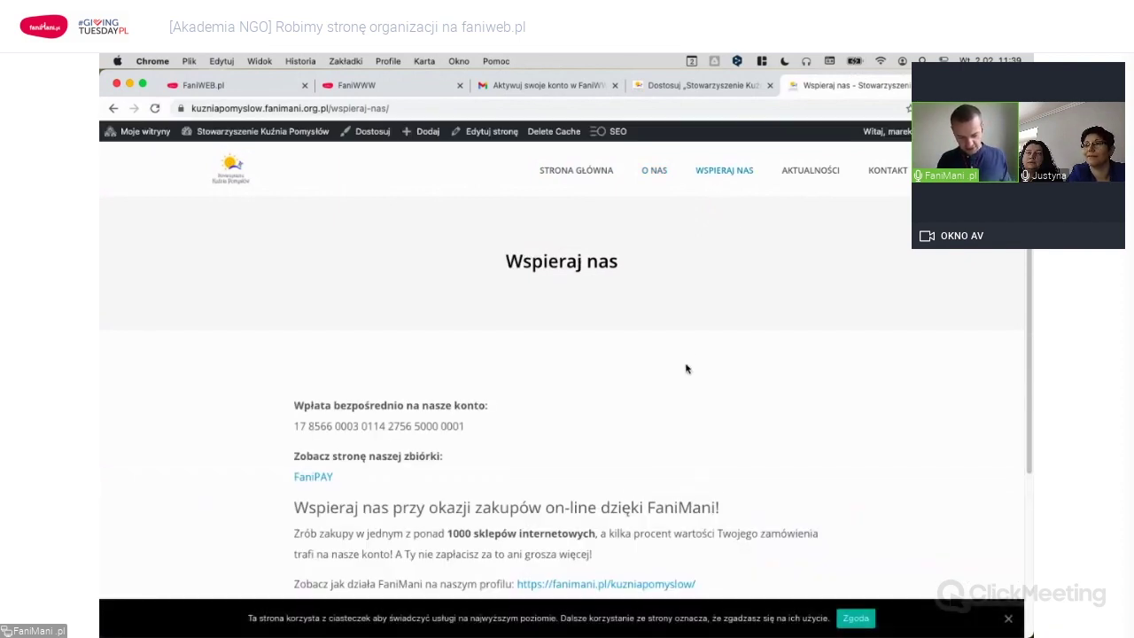
{"action": "scroll", "coordinate": [532, 342], "scroll_direction": "down", "scroll_amount": 2}
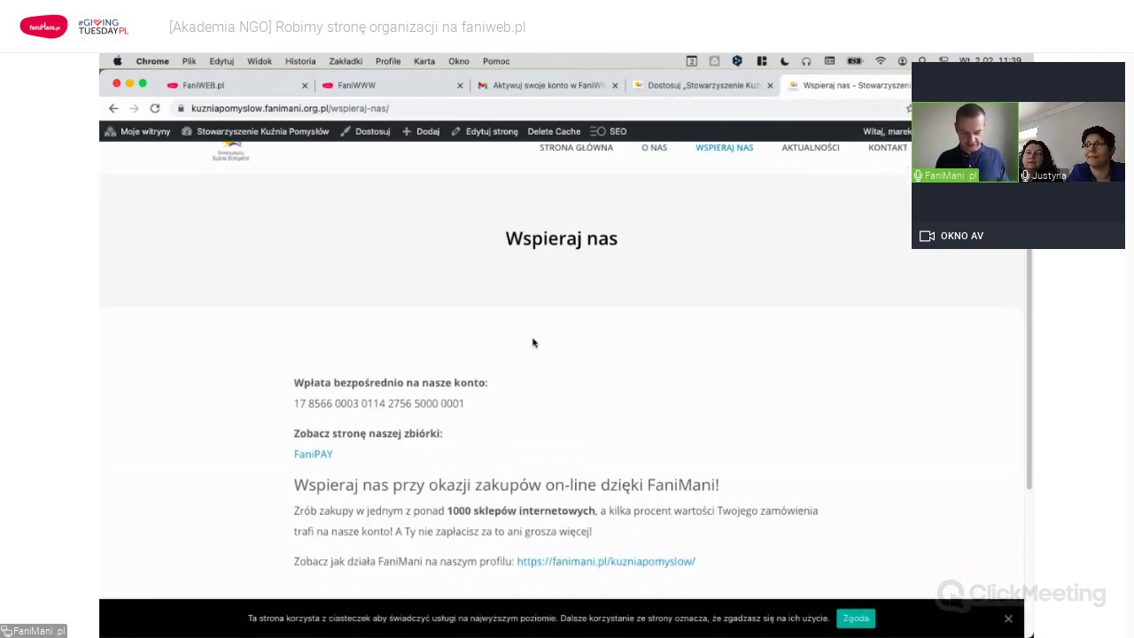
{"action": "scroll", "coordinate": [532, 342], "scroll_direction": "down", "scroll_amount": 5}
{"action": "scroll", "coordinate": [435, 316], "scroll_direction": "up", "scroll_amount": 2}
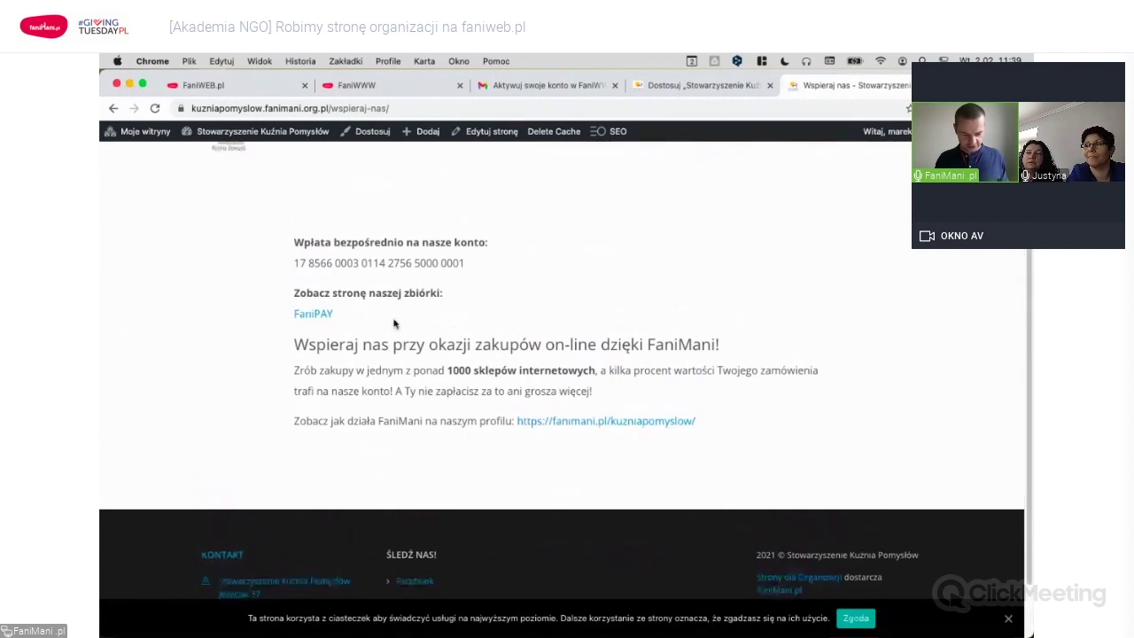
{"action": "left_click_drag", "start_coordinate": [295, 262], "coordinate": [559, 263]}
{"action": "left_click", "coordinate": [559, 263]}
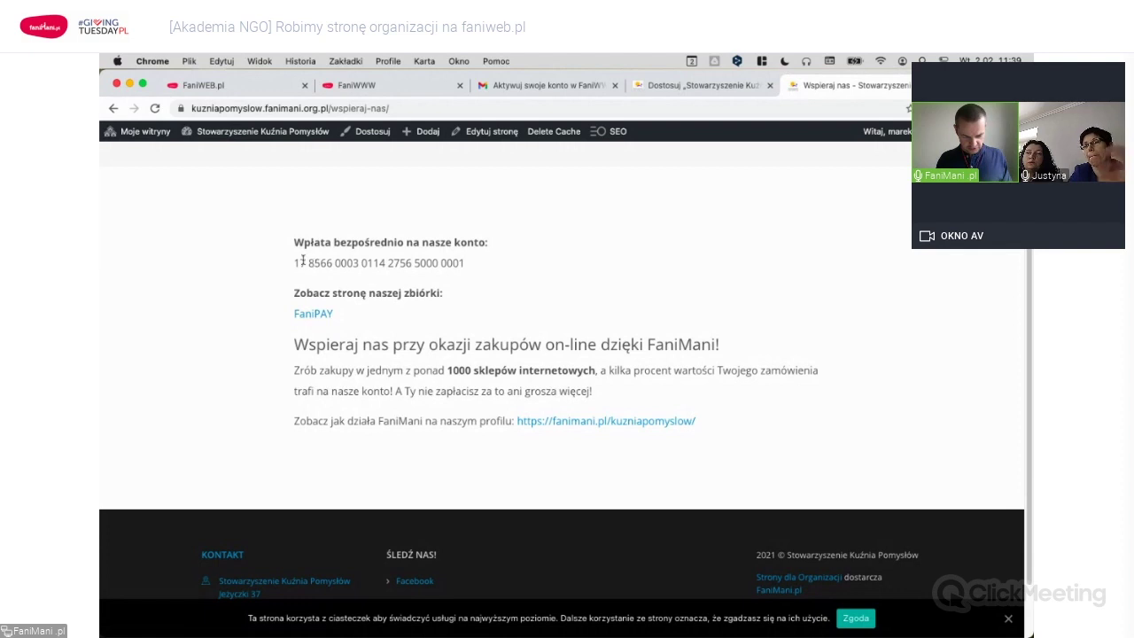
{"action": "left_click_drag", "start_coordinate": [392, 290], "coordinate": [479, 299]}
{"action": "left_click", "coordinate": [479, 298]}
{"action": "scroll", "coordinate": [476, 305], "scroll_direction": "down", "scroll_amount": 1}
{"action": "scroll", "coordinate": [477, 308], "scroll_direction": "down", "scroll_amount": 1}
{"action": "left_click_drag", "start_coordinate": [295, 264], "coordinate": [485, 267]}
{"action": "left_click", "coordinate": [495, 273]}
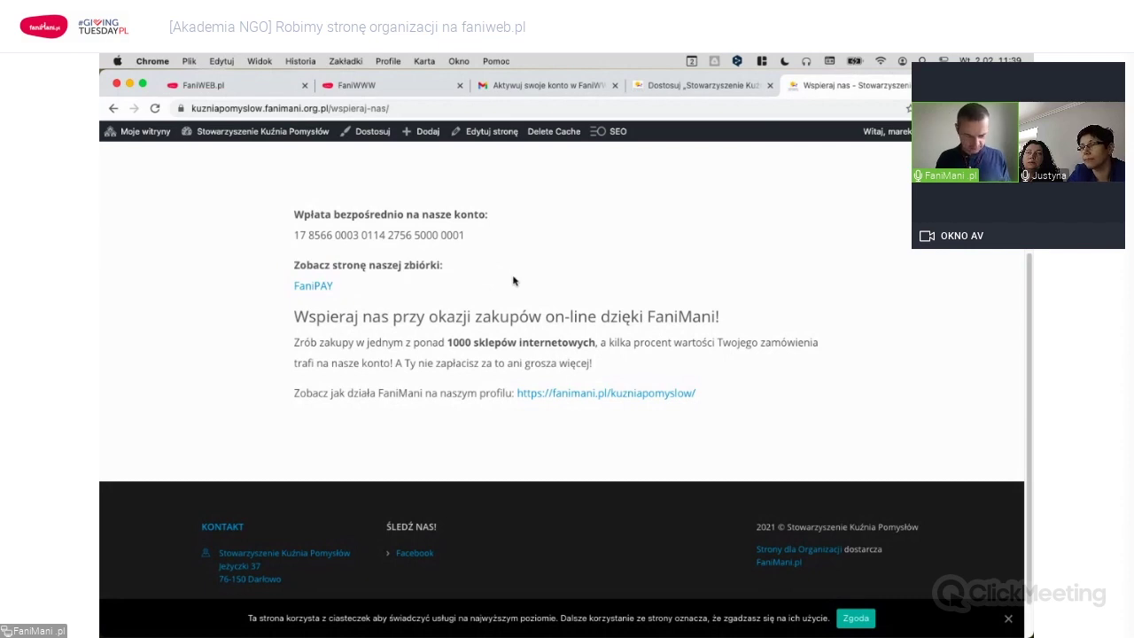
Take a region screenshot of the Wspieraj nas donation details
{"action": "key", "text": "super+shift+4"}
{"action": "left_click_drag", "start_coordinate": [227, 174], "coordinate": [806, 466]}
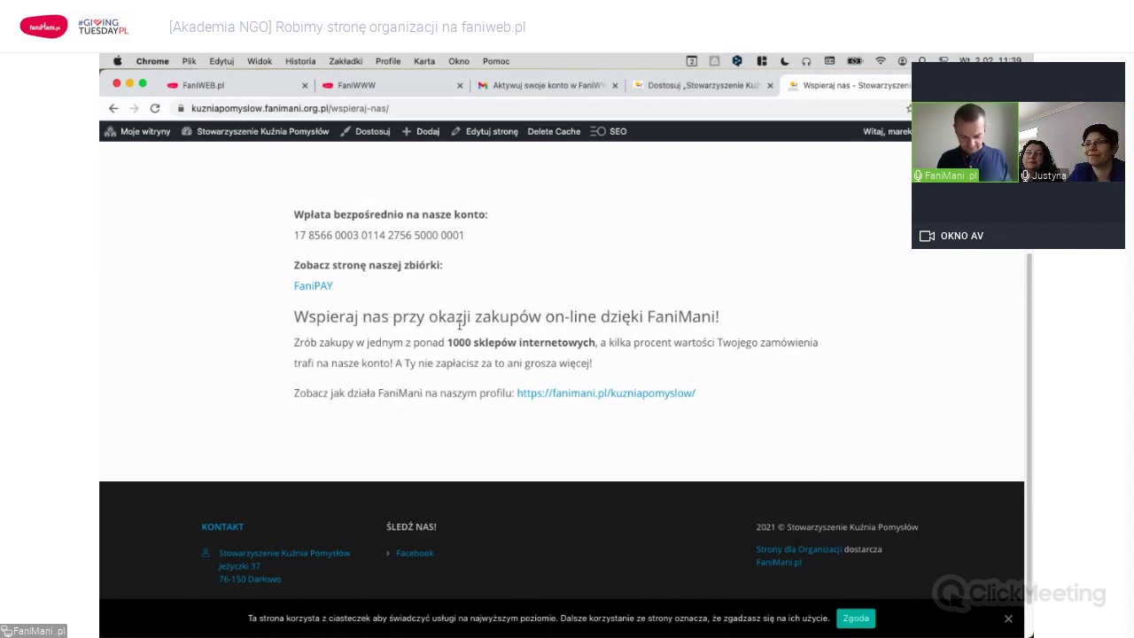
{"action": "scroll", "coordinate": [468, 327], "scroll_direction": "down", "scroll_amount": 1}
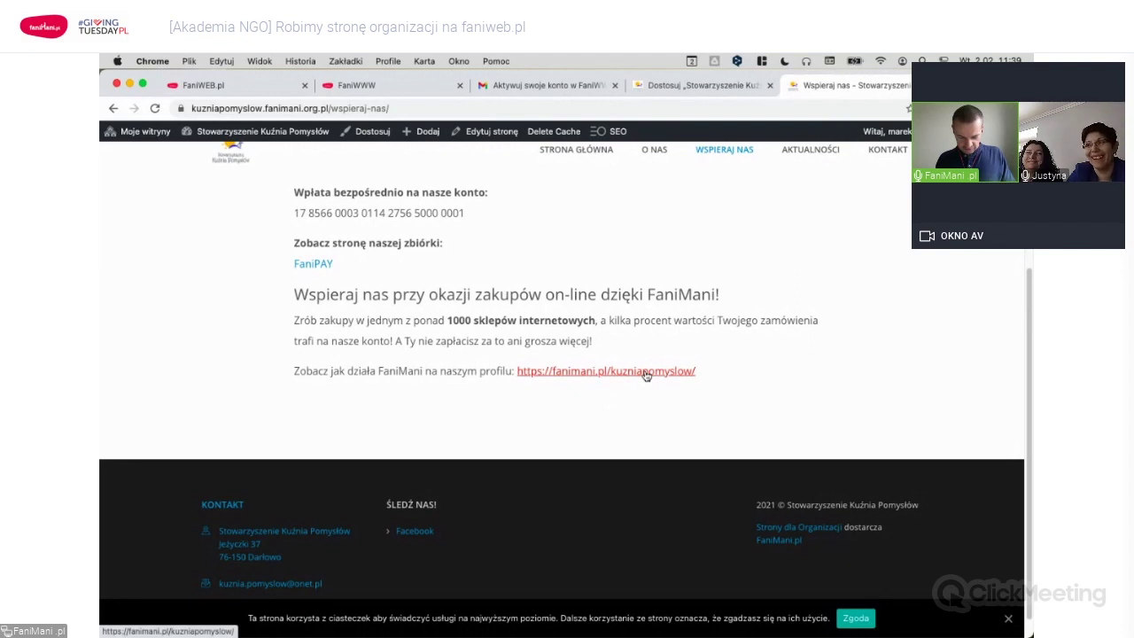
{"action": "scroll", "coordinate": [776, 349], "scroll_direction": "up", "scroll_amount": 1}
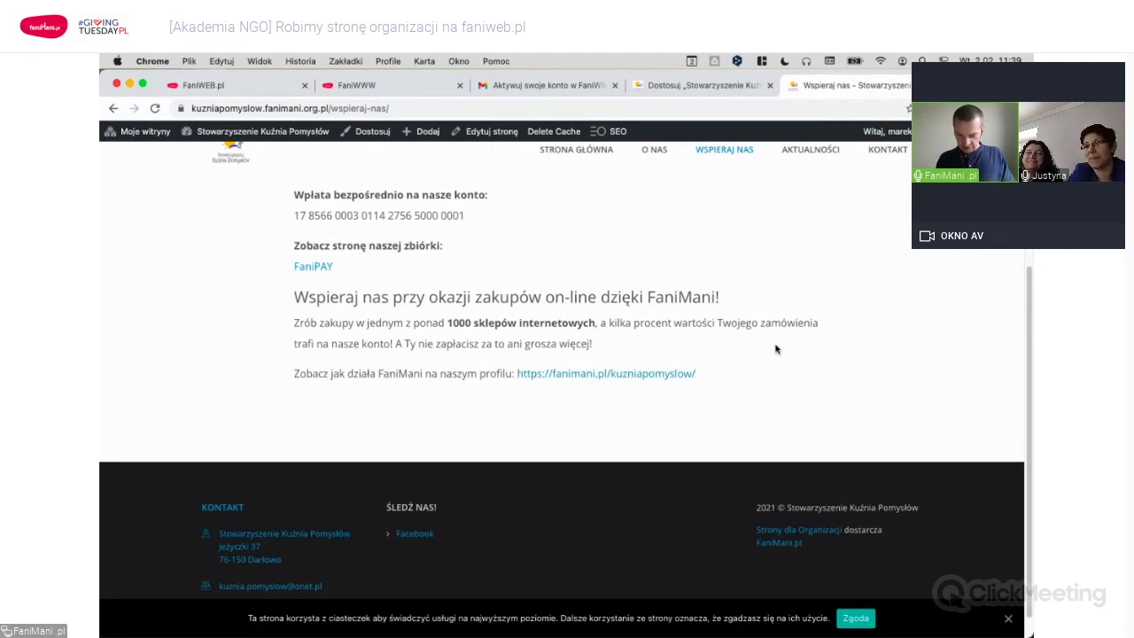
{"action": "scroll", "coordinate": [775, 349], "scroll_direction": "up", "scroll_amount": 5}
Browse the Aktualności news page and the Kontakt page
{"action": "left_click", "coordinate": [815, 178]}
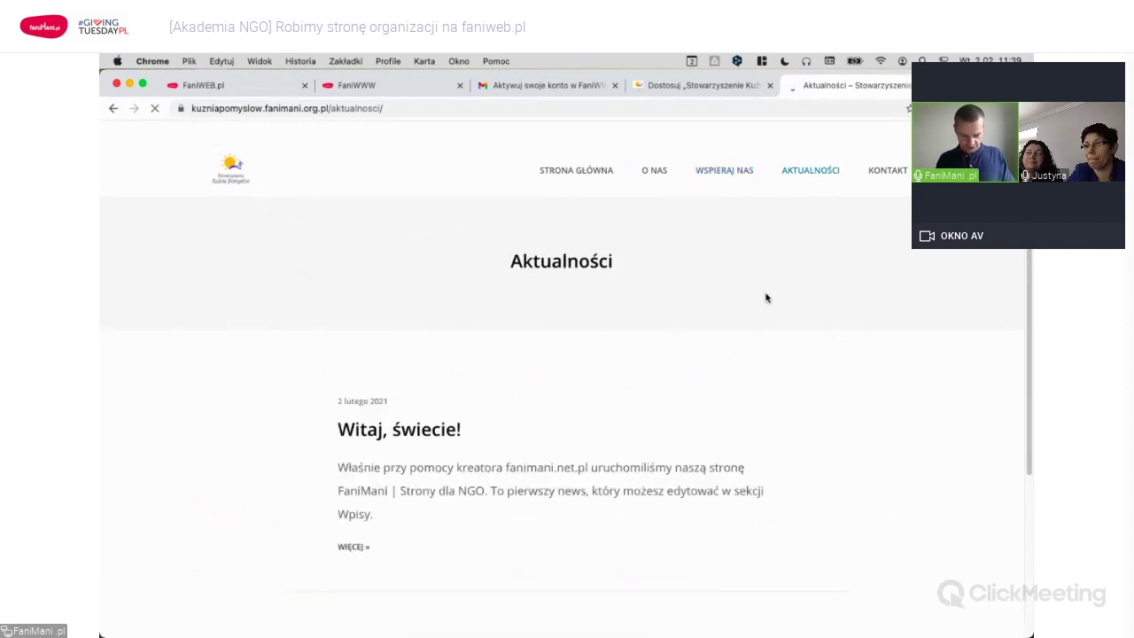
{"action": "scroll", "coordinate": [709, 354], "scroll_direction": "down", "scroll_amount": 2}
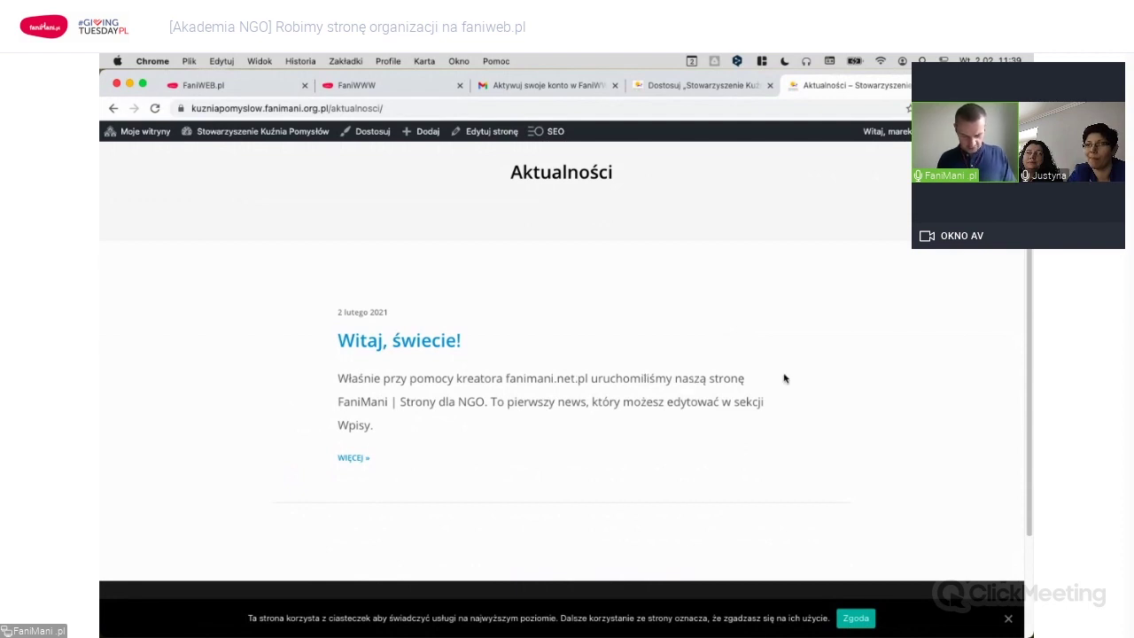
{"action": "scroll", "coordinate": [791, 355], "scroll_direction": "up", "scroll_amount": 2}
{"action": "left_click", "coordinate": [896, 168]}
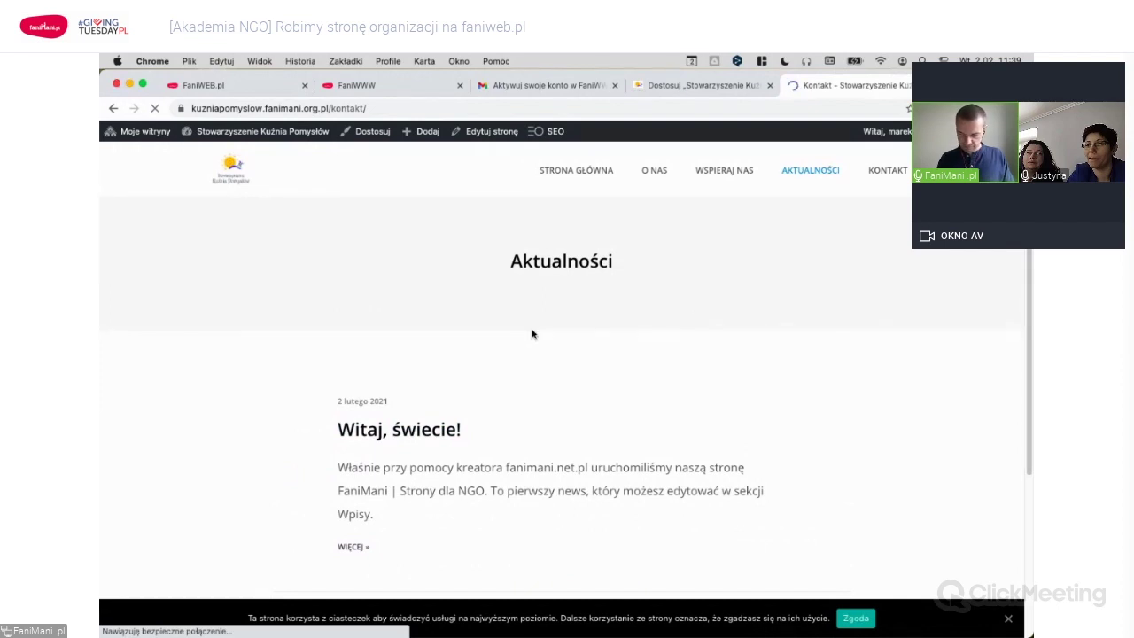
{"action": "scroll", "coordinate": [570, 352], "scroll_direction": "down", "scroll_amount": 2}
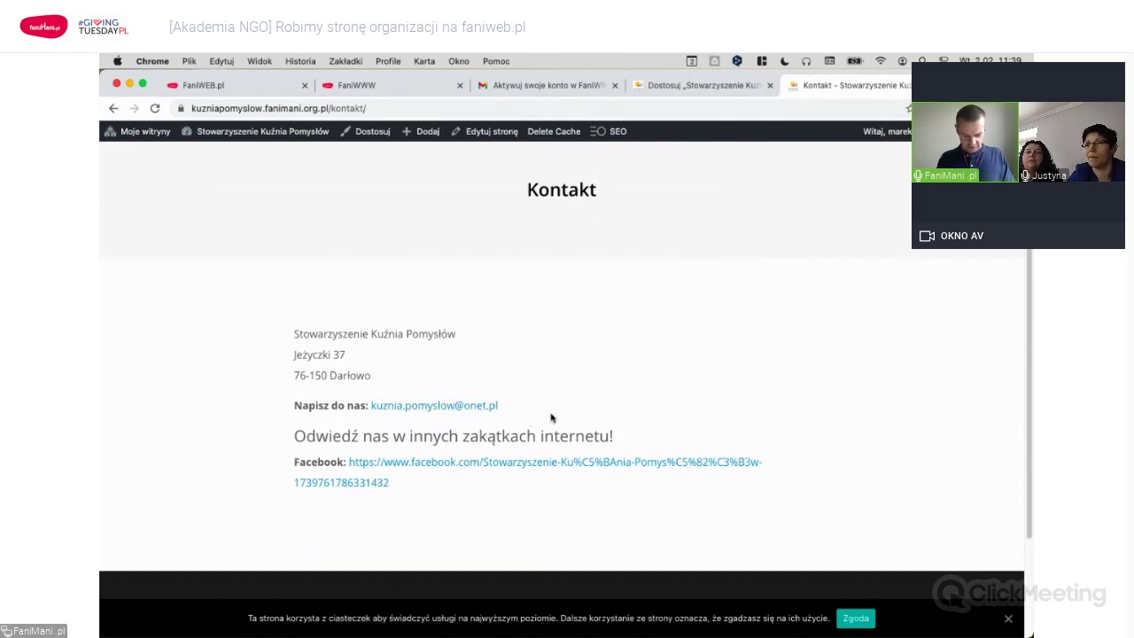
{"action": "scroll", "coordinate": [551, 417], "scroll_direction": "up", "scroll_amount": 2}
{"action": "scroll", "coordinate": [544, 372], "scroll_direction": "down", "scroll_amount": 3}
{"action": "scroll", "coordinate": [443, 310], "scroll_direction": "up", "scroll_amount": 3}
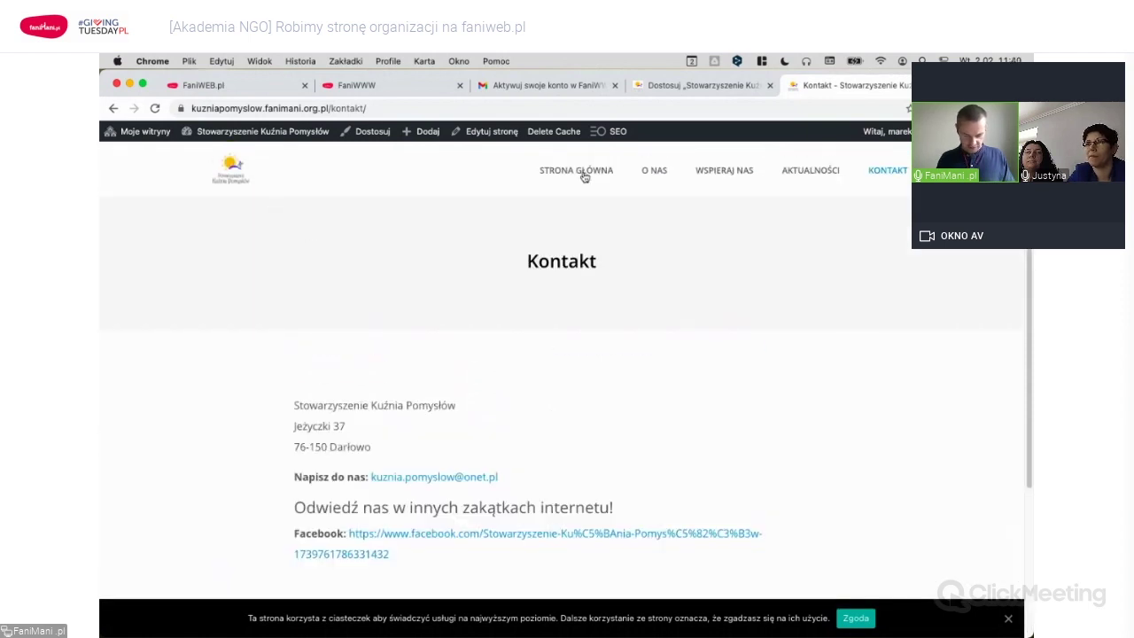
Go back to the live home page via STRONA GŁÓWNA and scroll past the banner
{"action": "left_click", "coordinate": [241, 177]}
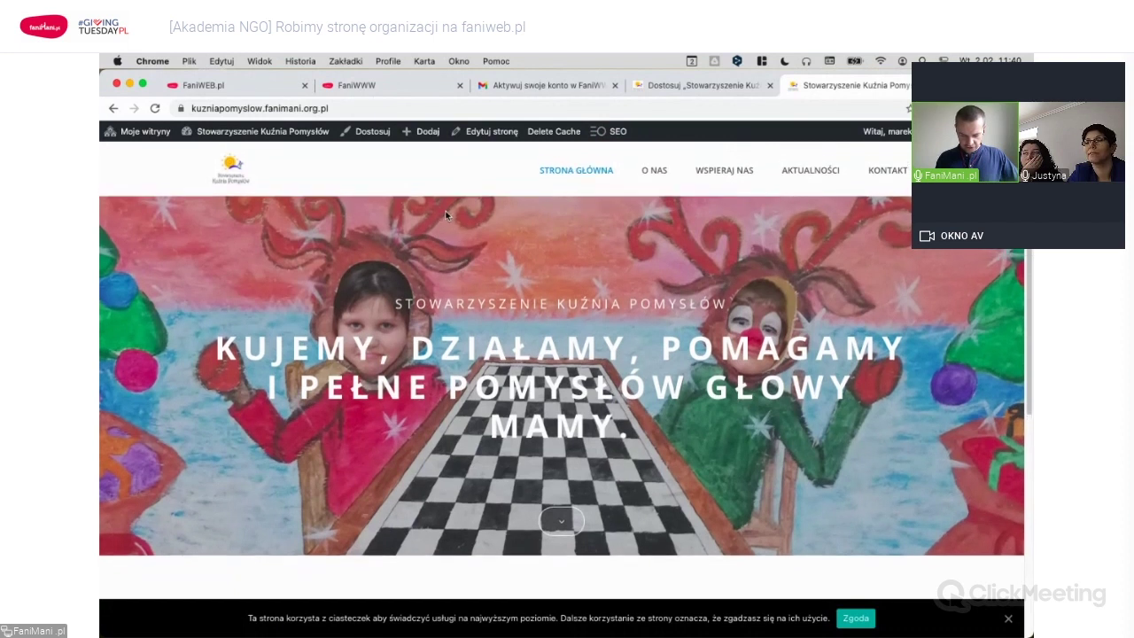
{"action": "scroll", "coordinate": [446, 215], "scroll_direction": "down", "scroll_amount": 5}
{"action": "scroll", "coordinate": [437, 184], "scroll_direction": "up", "scroll_amount": 5}
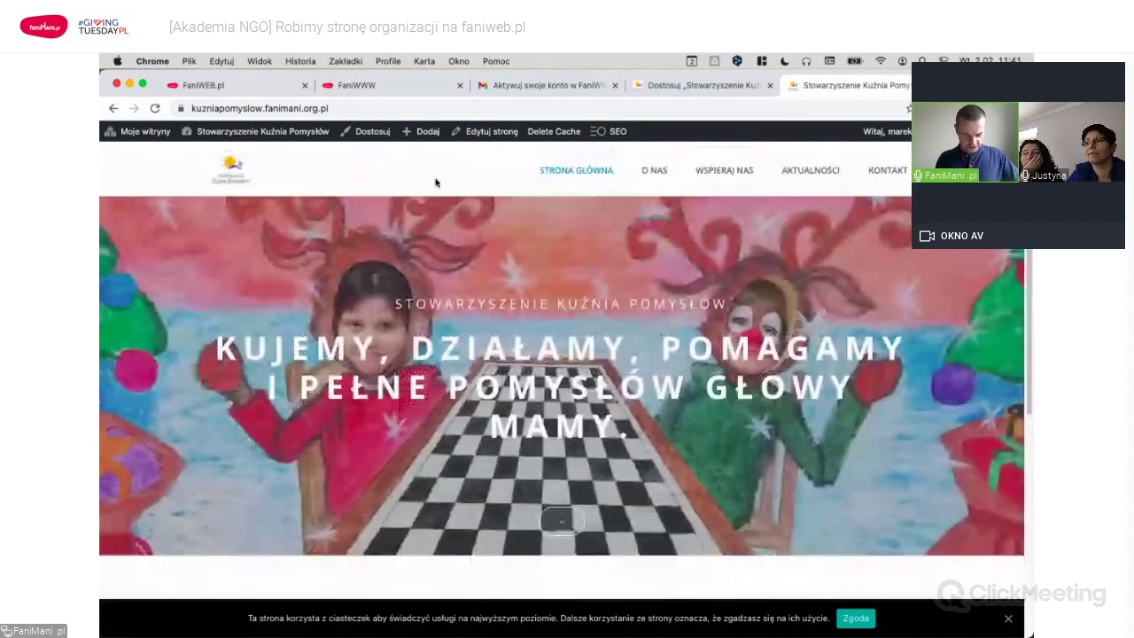
Open the Strona główna home page for editing from the Pages list
{"action": "left_click", "coordinate": [374, 134]}
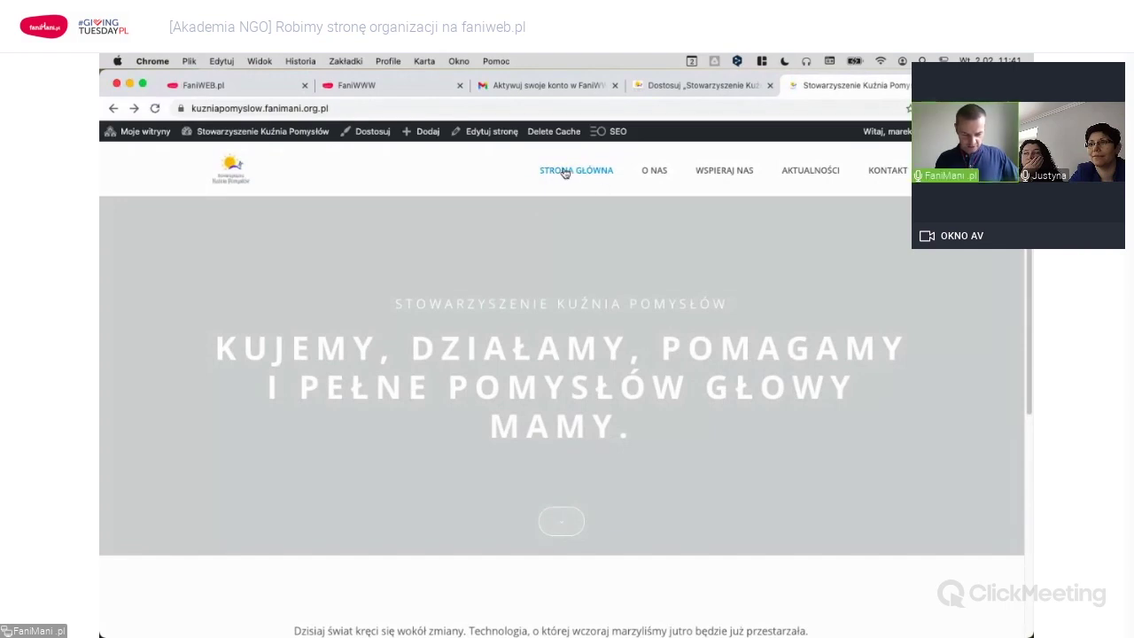
{"action": "left_click", "coordinate": [485, 131]}
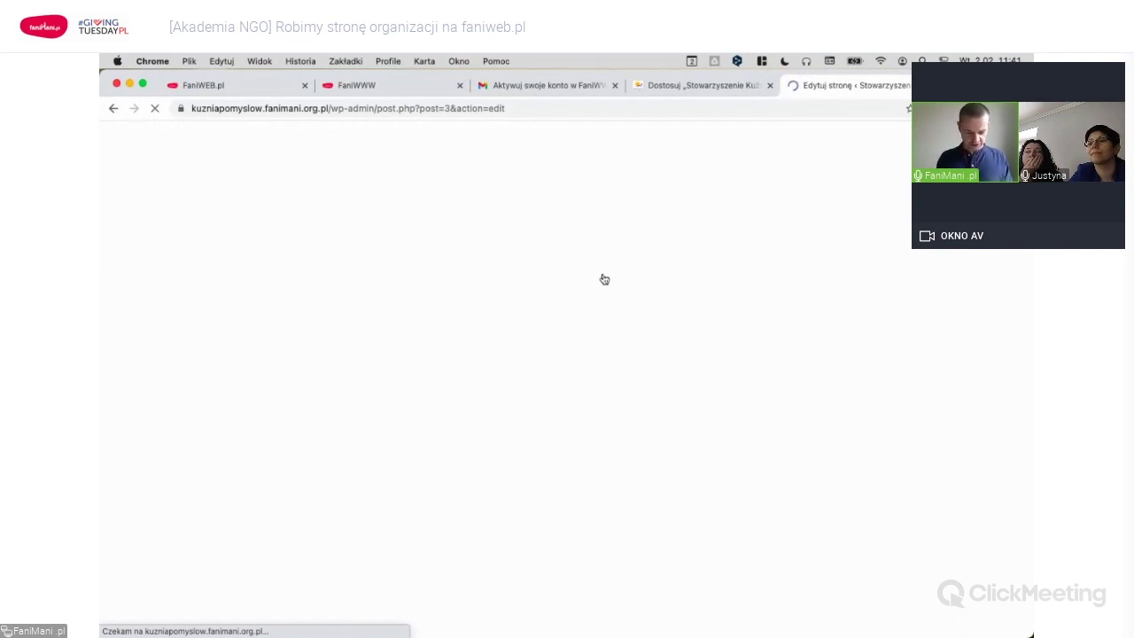
{"action": "key", "text": "super+Tab"}
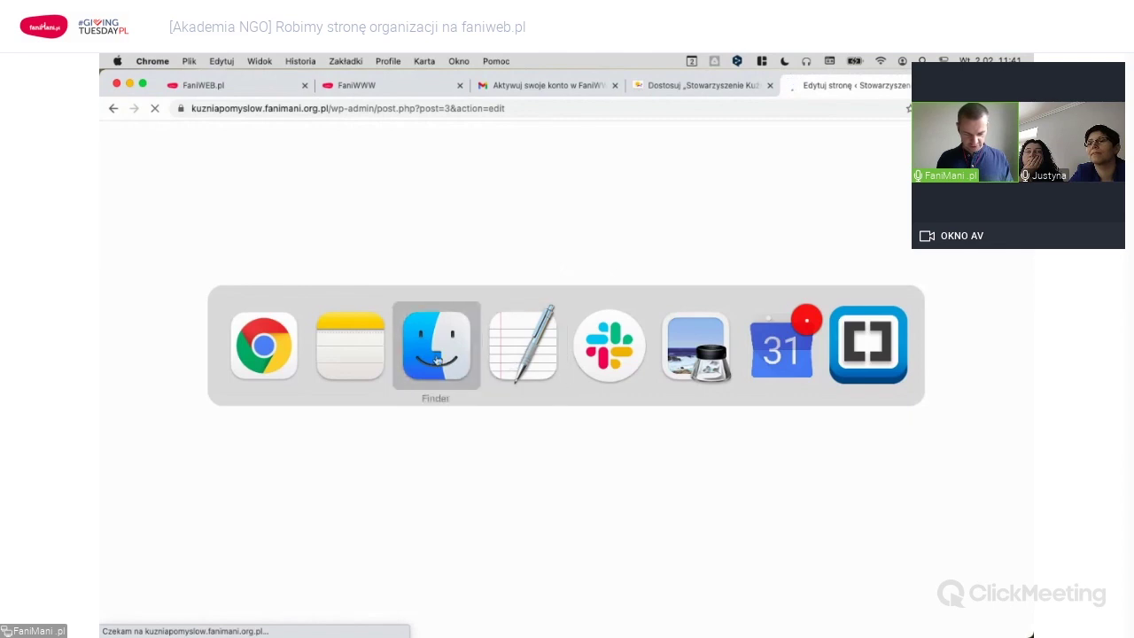
Select all of the home-page description text in opis-strona-glowna.txt in TextEdit
{"action": "left_click", "coordinate": [523, 344]}
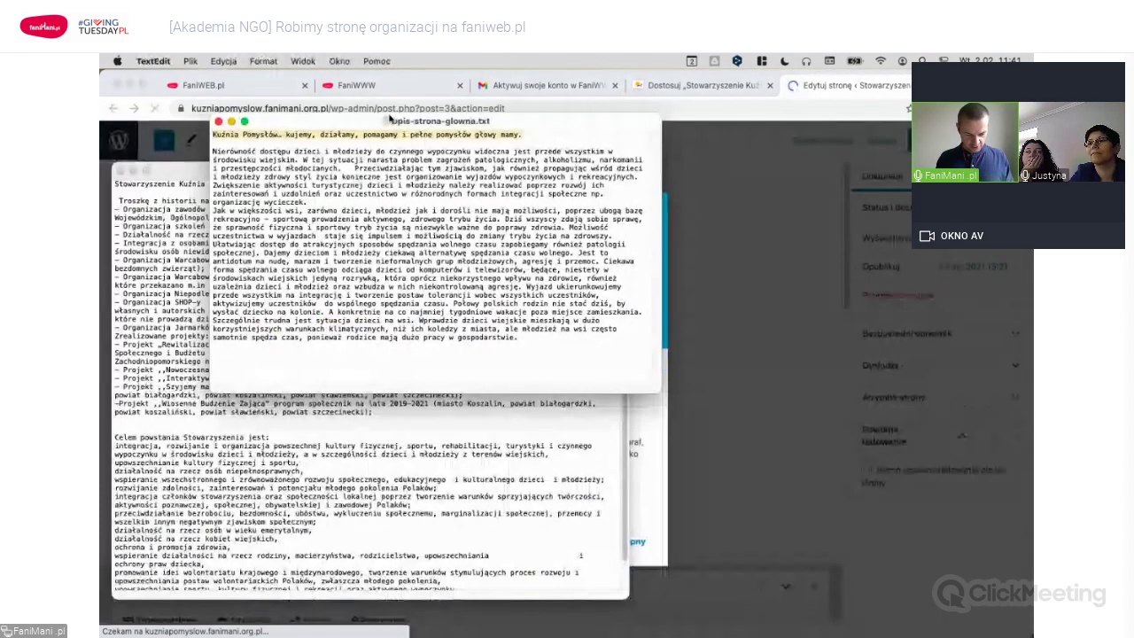
{"action": "left_click_drag", "start_coordinate": [425, 120], "coordinate": [561, 117]}
{"action": "key", "text": "super+a"}
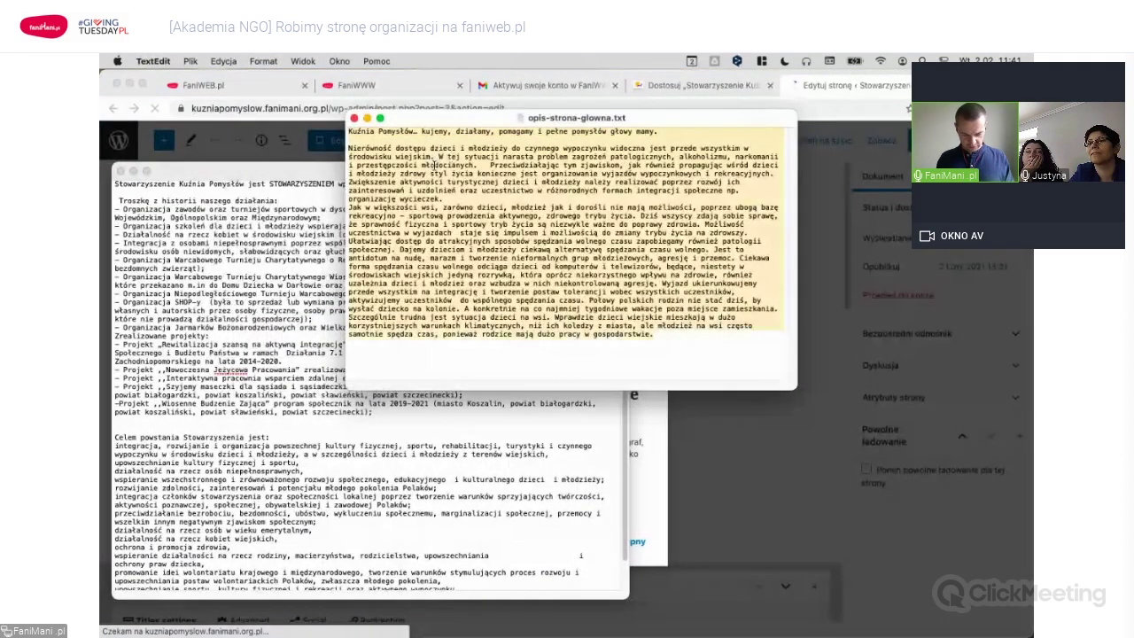
{"action": "left_click", "coordinate": [819, 86]}
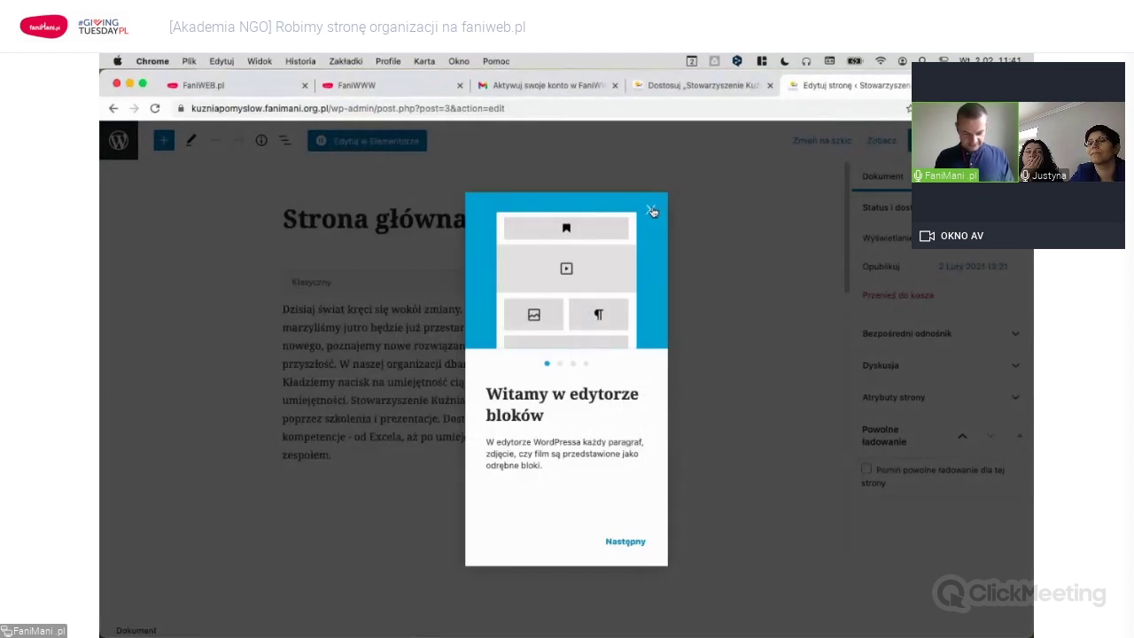
Close the welcome guide and delete the Classic block holding the old text (Usuń blok)
{"action": "left_click", "coordinate": [653, 210]}
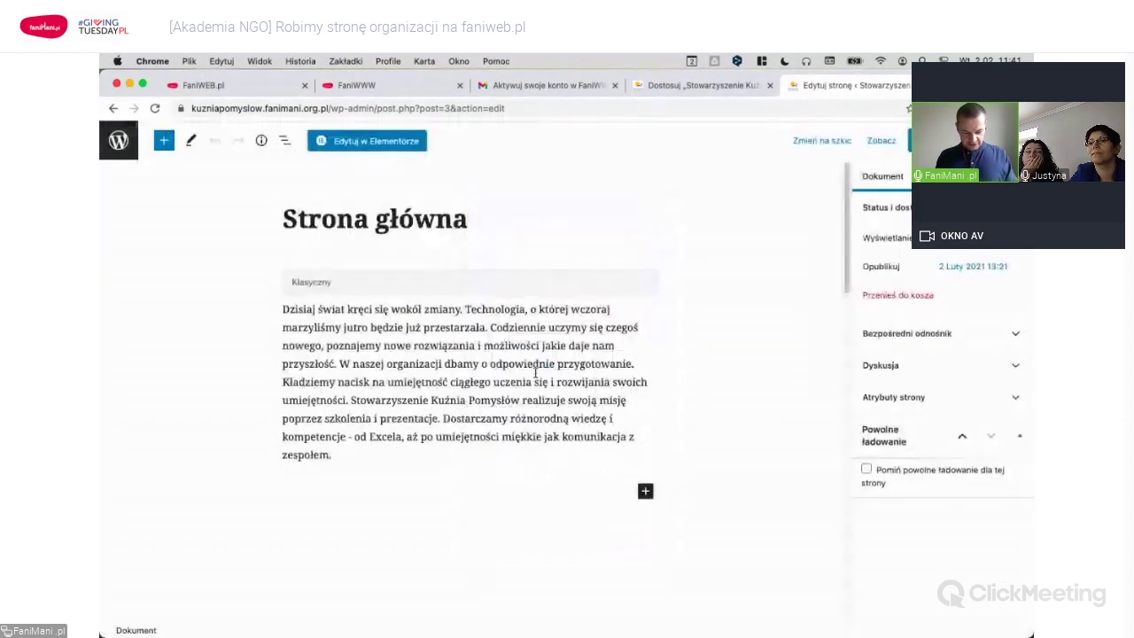
{"action": "left_click", "coordinate": [410, 323]}
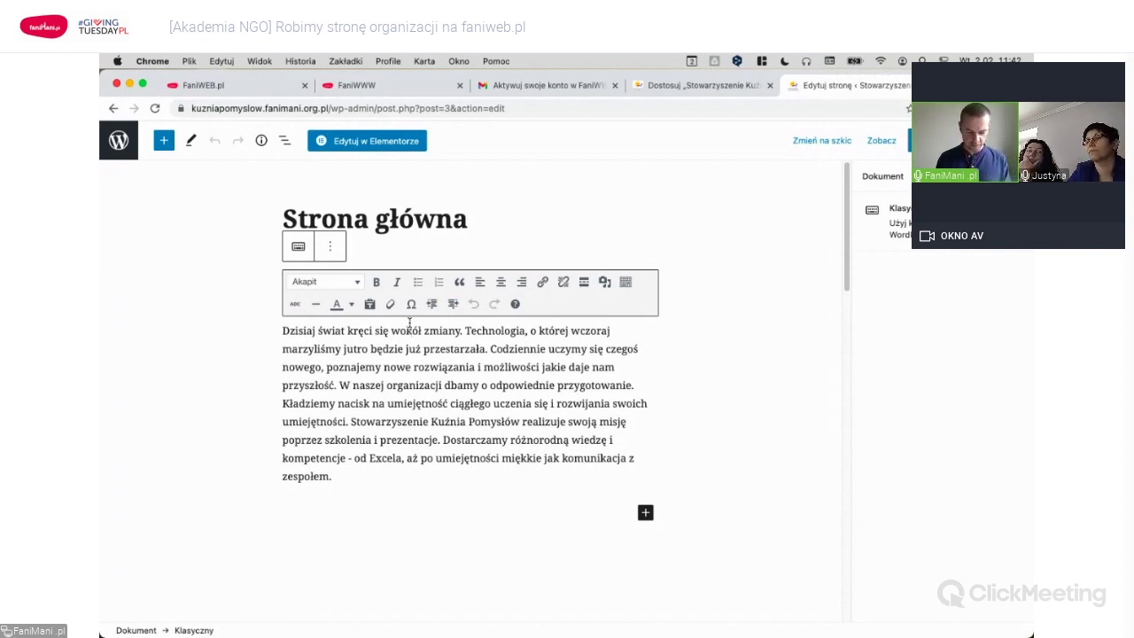
{"action": "key", "text": "Home"}
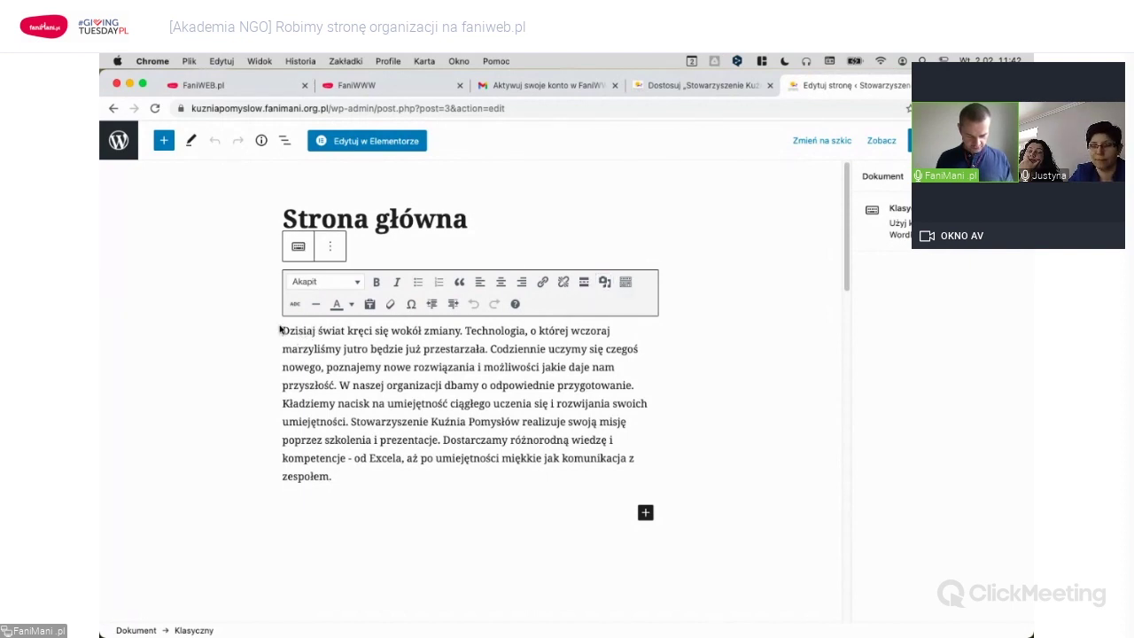
{"action": "key", "text": "ctrl+End"}
{"action": "key", "text": "Up"}
{"action": "key", "text": "Up"}
{"action": "key", "text": "Up"}
{"action": "key", "text": "Up"}
{"action": "key", "text": "Up"}
{"action": "key", "text": "Up"}
{"action": "key", "text": "Up"}
{"action": "key", "text": "Up"}
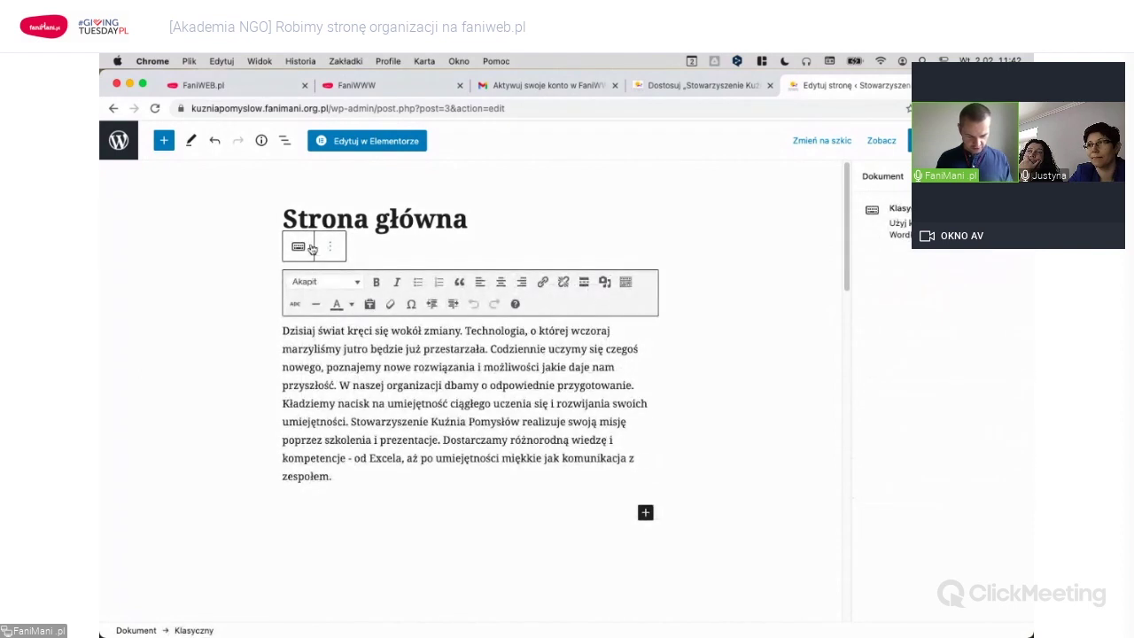
{"action": "left_click", "coordinate": [330, 248]}
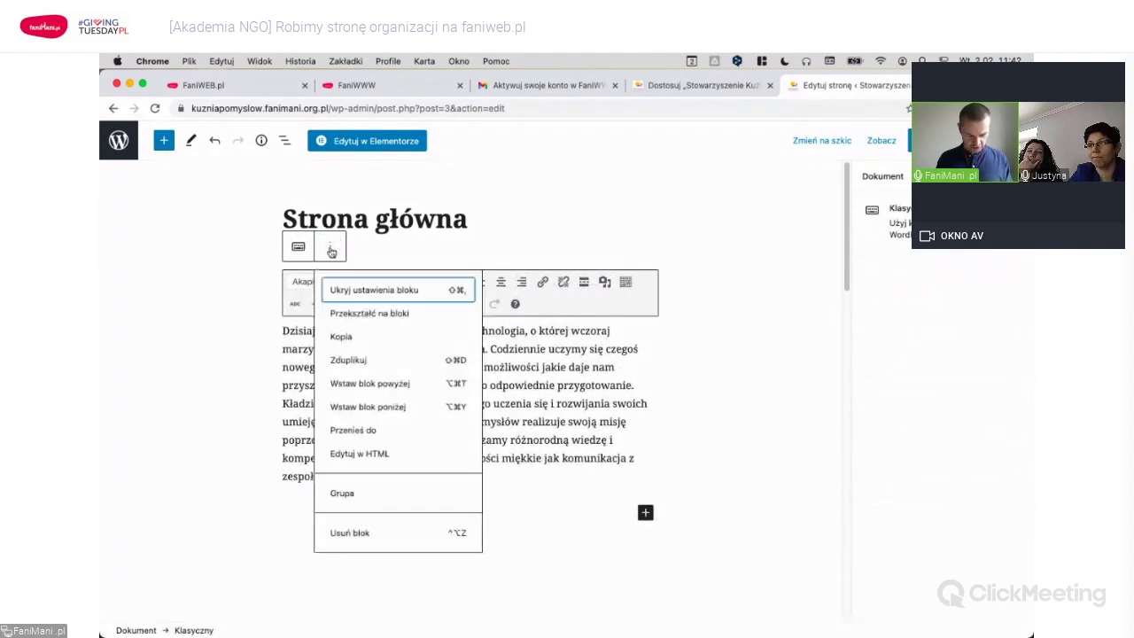
{"action": "left_click", "coordinate": [348, 533]}
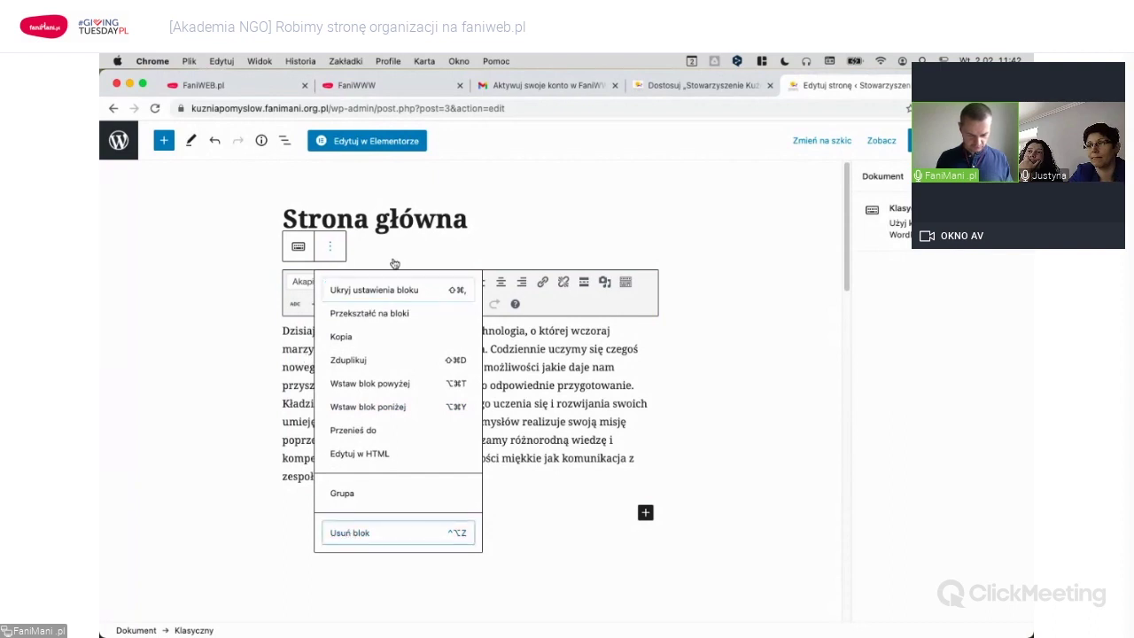
{"action": "key", "text": "Return"}
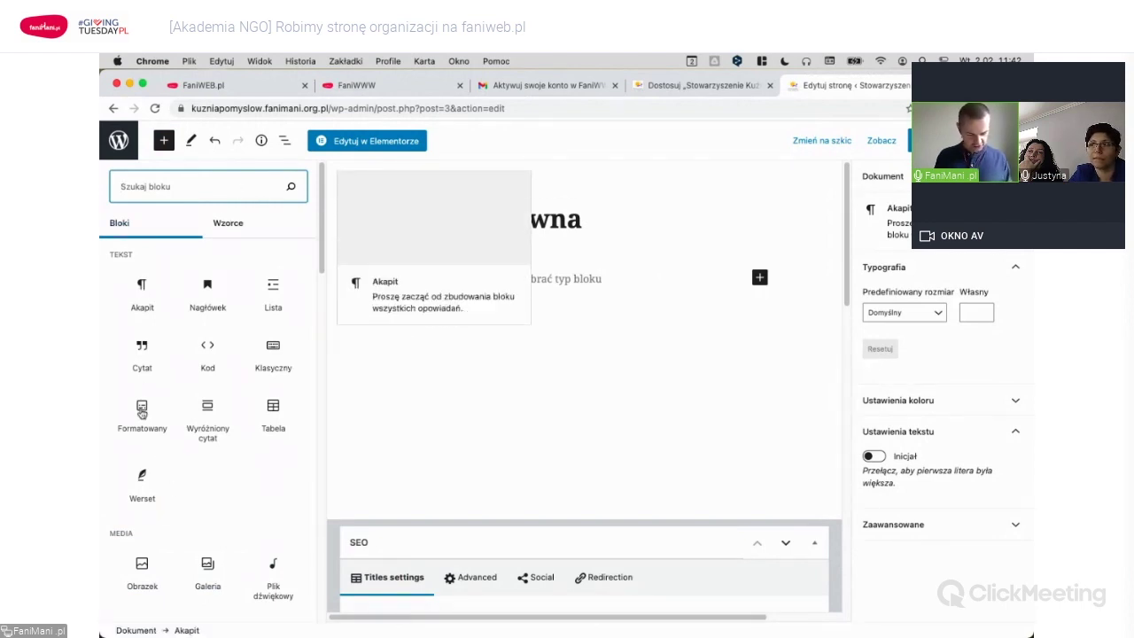
Browse the block inserter and add a plain paragraph block
{"action": "scroll", "coordinate": [222, 443], "scroll_direction": "down", "scroll_amount": 1}
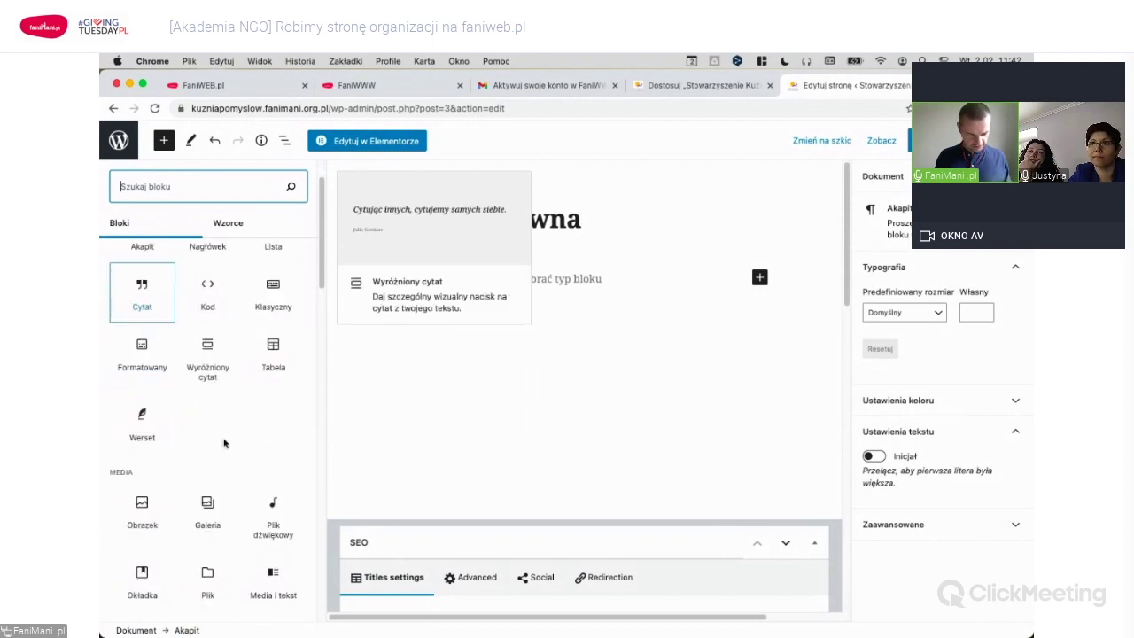
{"action": "scroll", "coordinate": [177, 443], "scroll_direction": "down", "scroll_amount": 4}
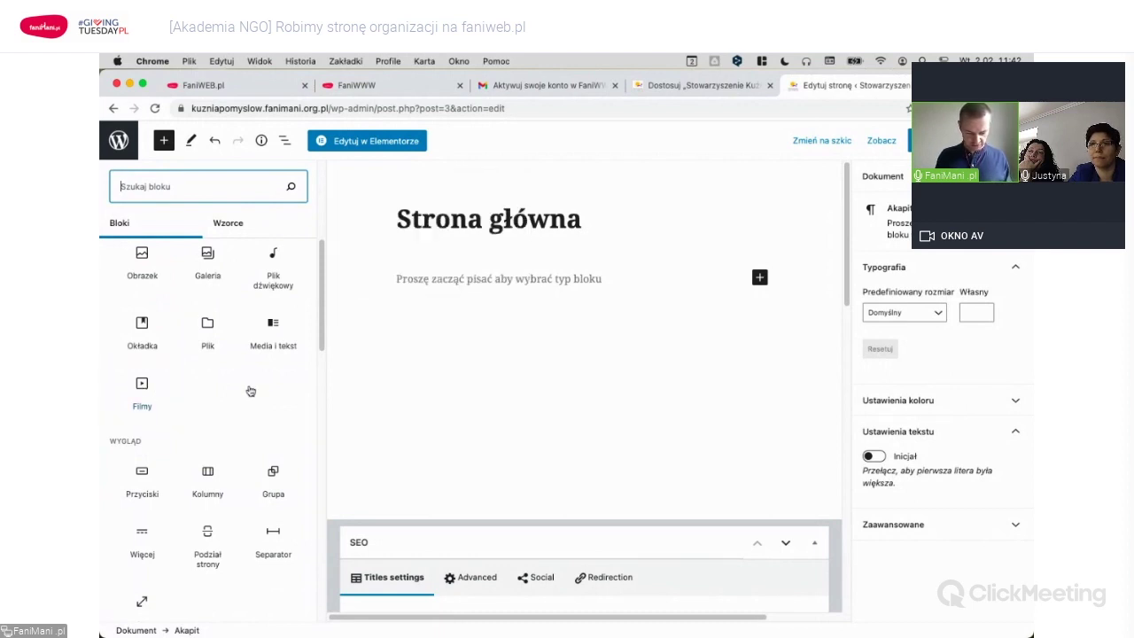
{"action": "scroll", "coordinate": [249, 388], "scroll_direction": "up", "scroll_amount": 4}
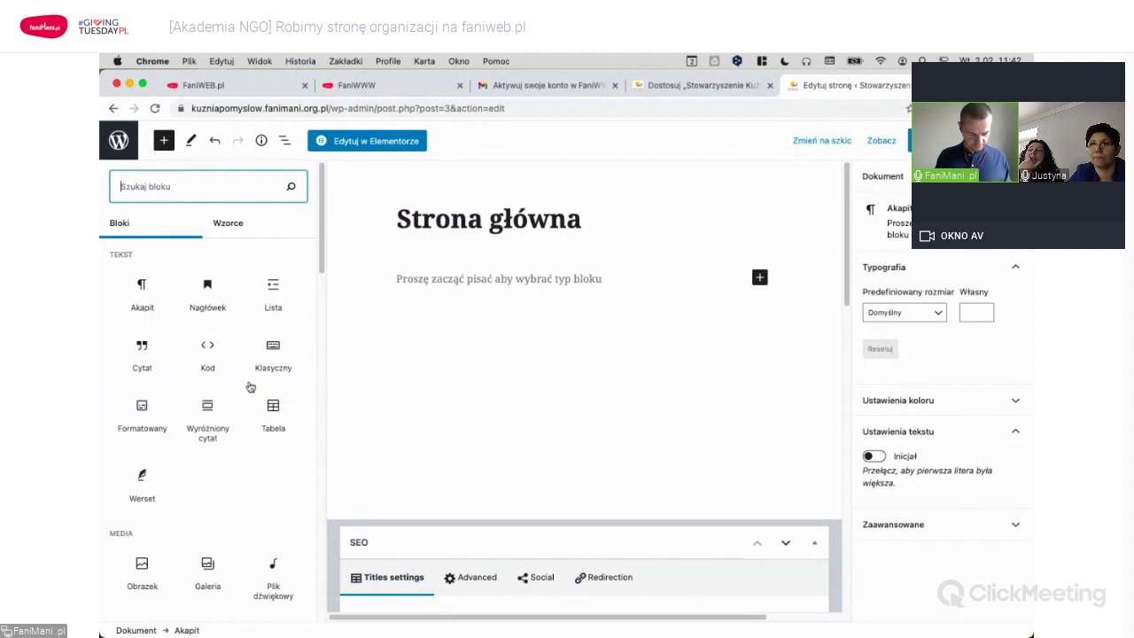
{"action": "left_click", "coordinate": [140, 294]}
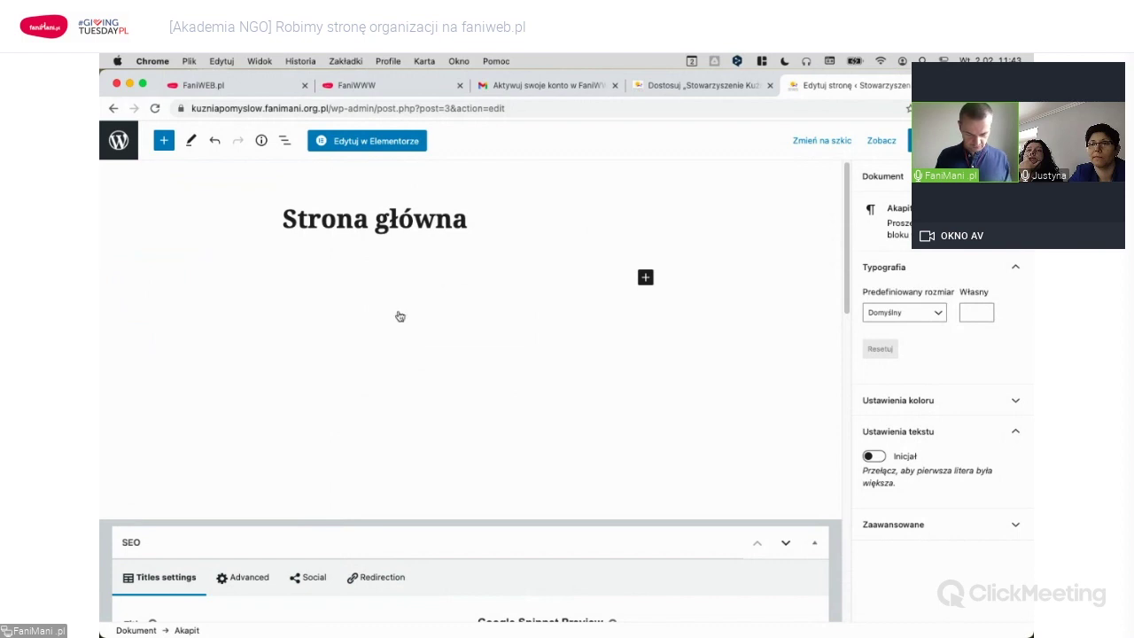
Paste the copied description and delete its opening slogan paragraph
{"action": "key", "text": "super+v"}
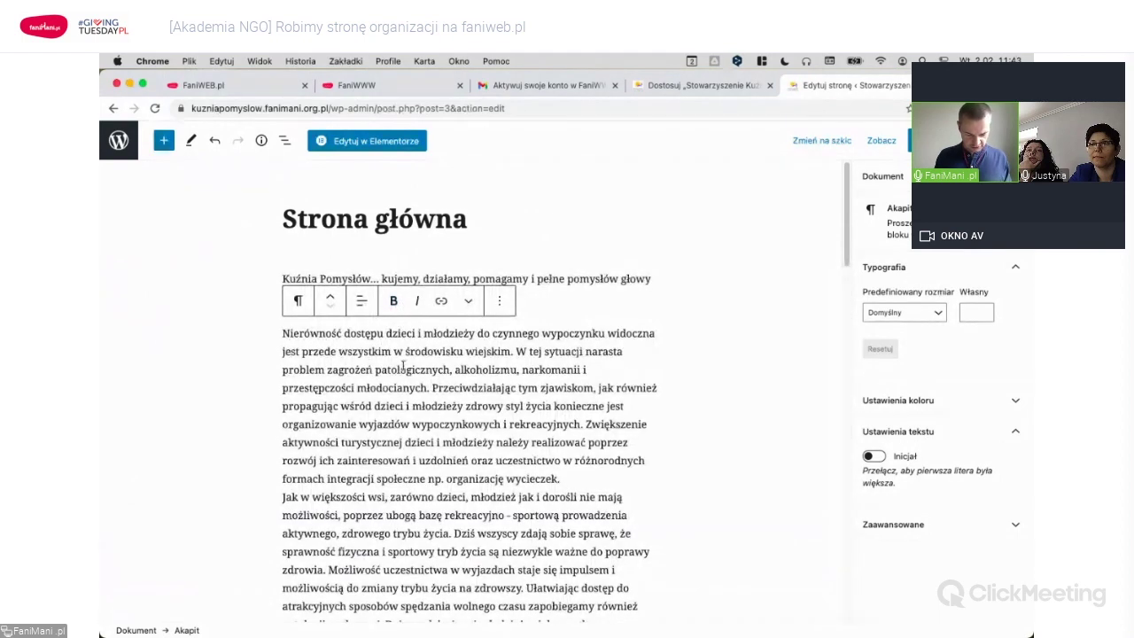
{"action": "left_click", "coordinate": [567, 278]}
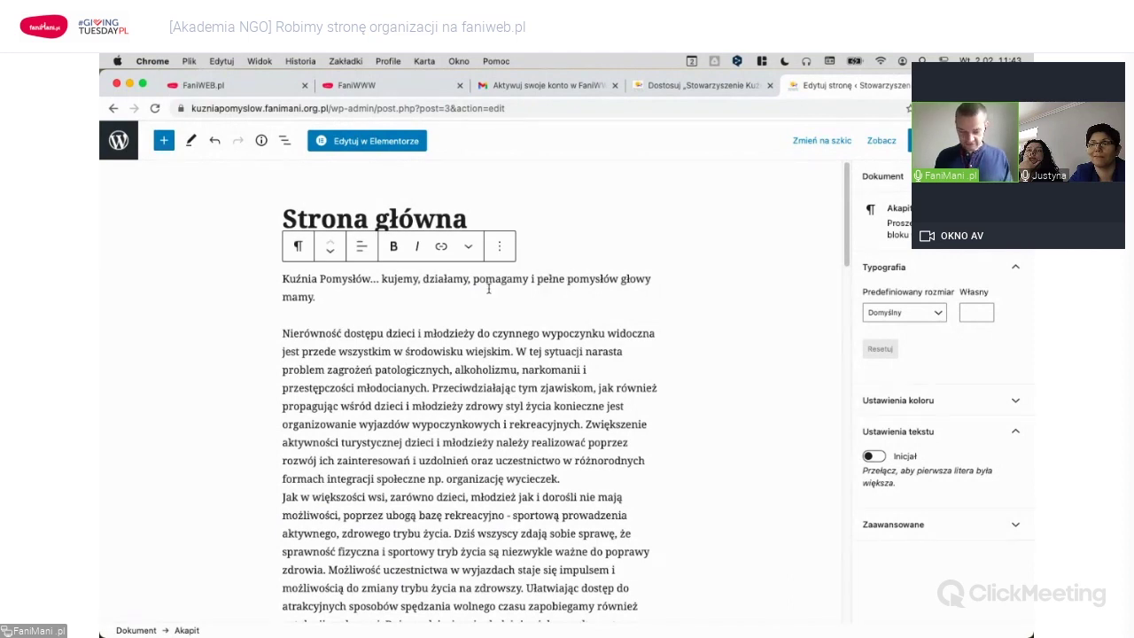
{"action": "left_click", "coordinate": [322, 300]}
{"action": "left_click_drag", "start_coordinate": [282, 278], "coordinate": [339, 295]}
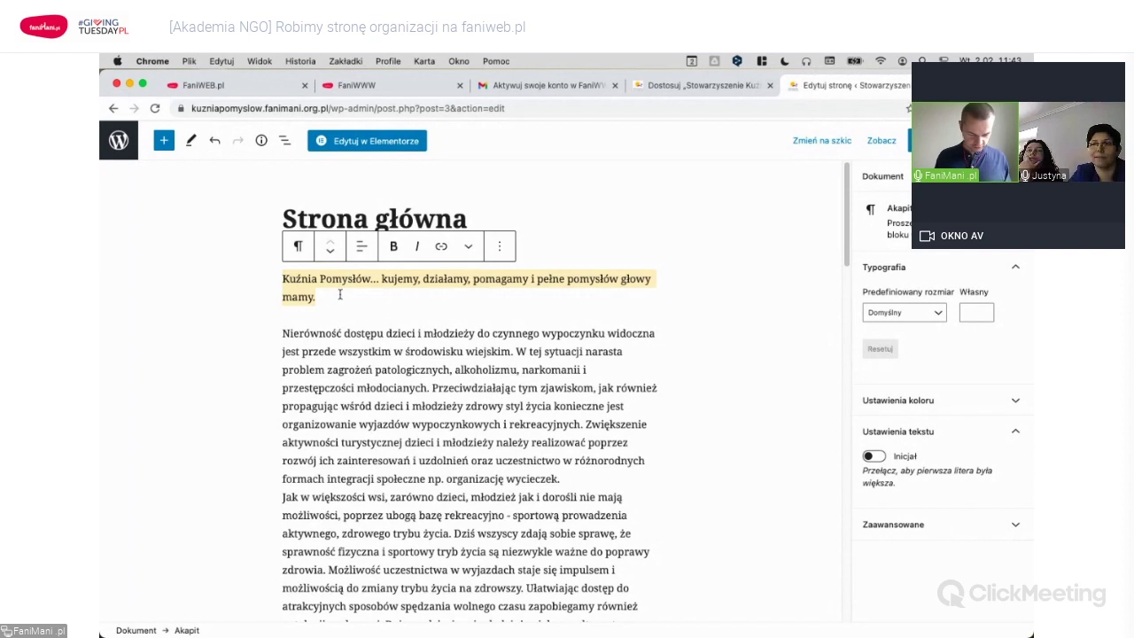
{"action": "key", "text": "BackSpace"}
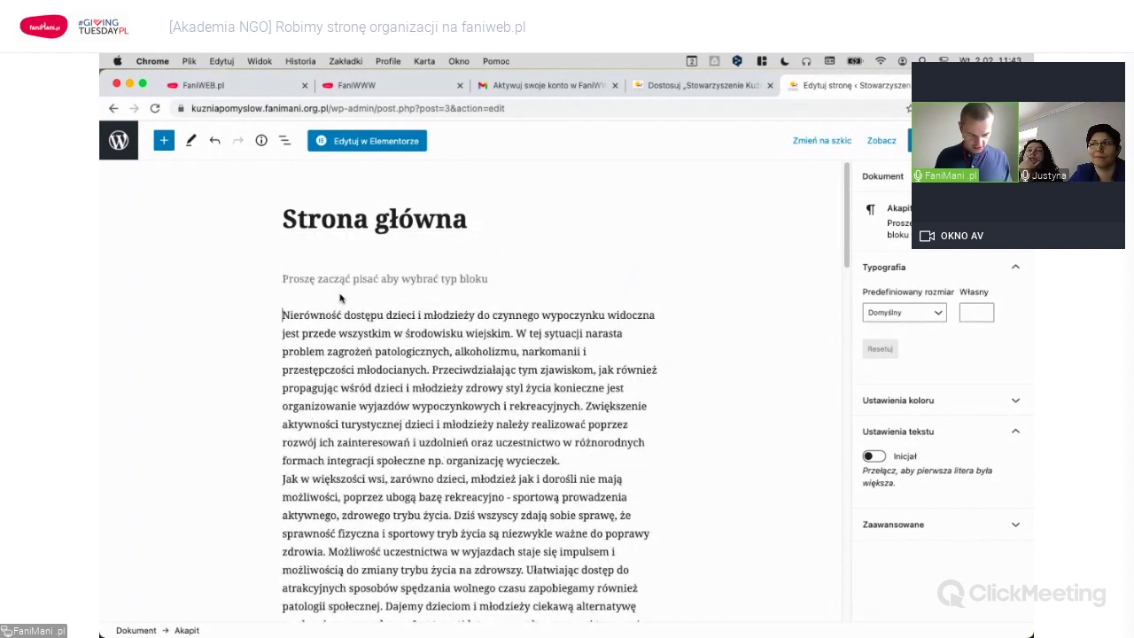
{"action": "key", "text": "BackSpace"}
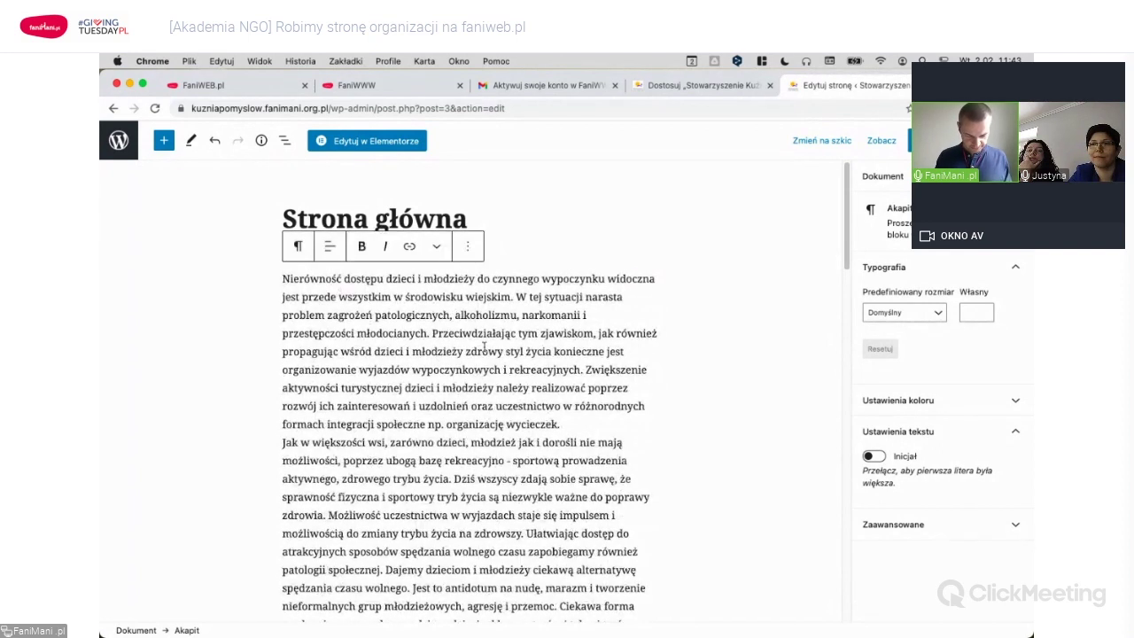
Split the text starting 'Jak w większości' into its own paragraph
{"action": "left_click", "coordinate": [432, 333]}
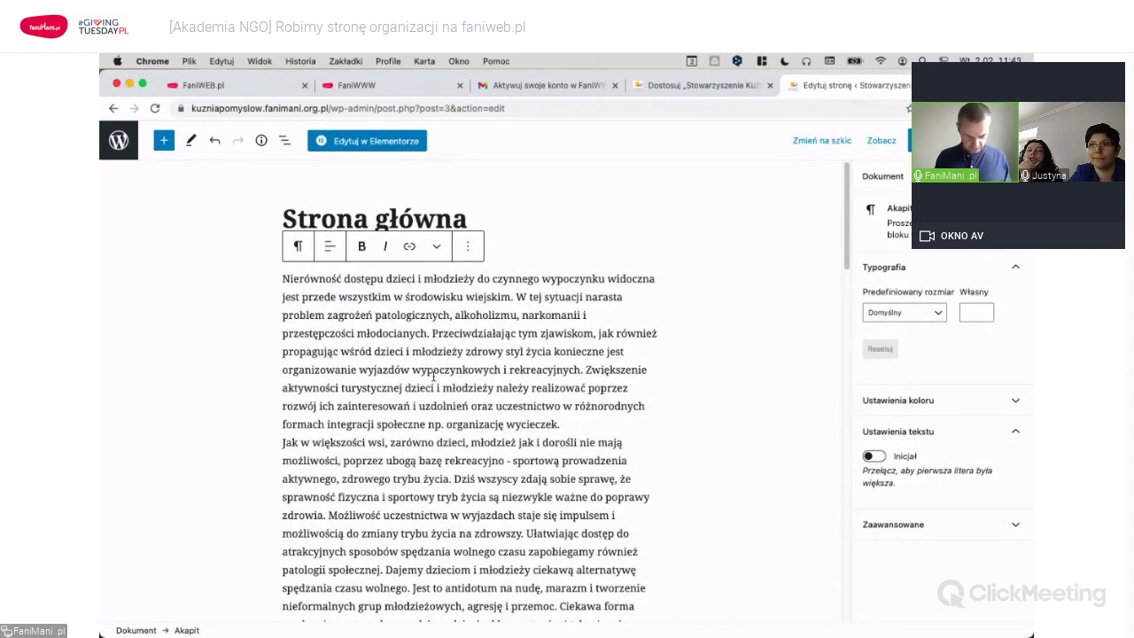
{"action": "left_click", "coordinate": [283, 441]}
{"action": "key", "text": "Return"}
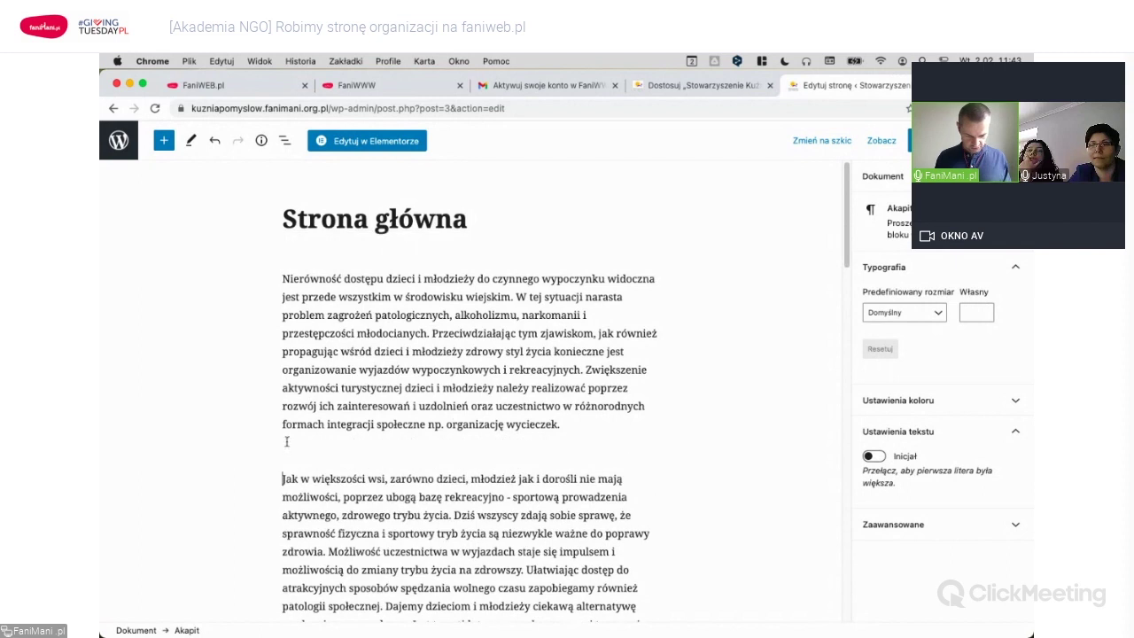
{"action": "key", "text": "ctrl+k"}
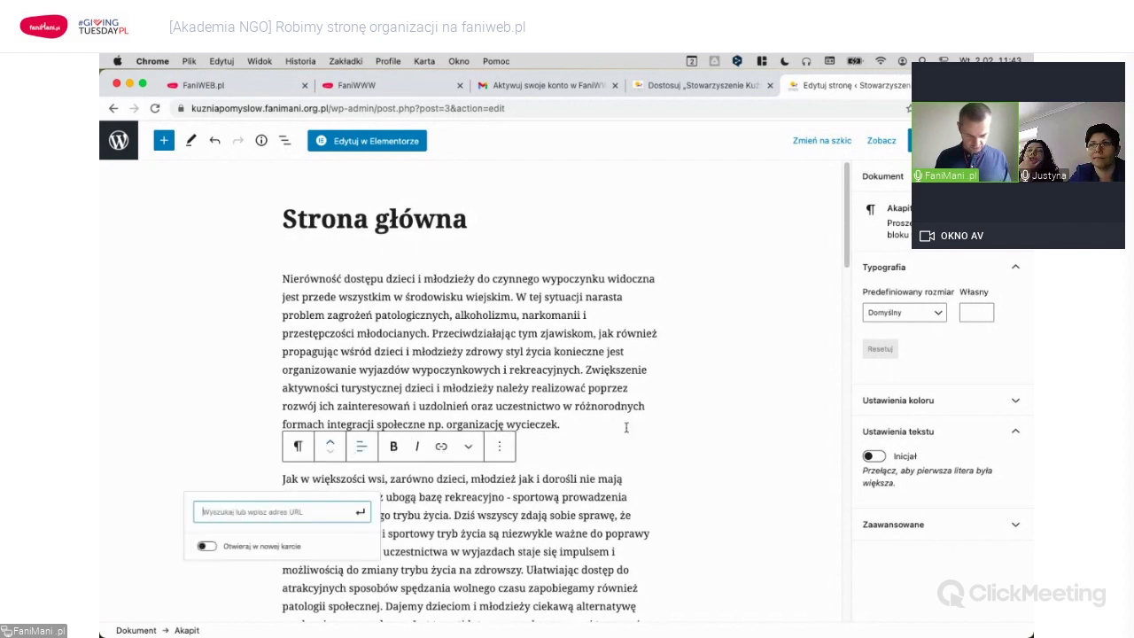
{"action": "left_click", "coordinate": [565, 425]}
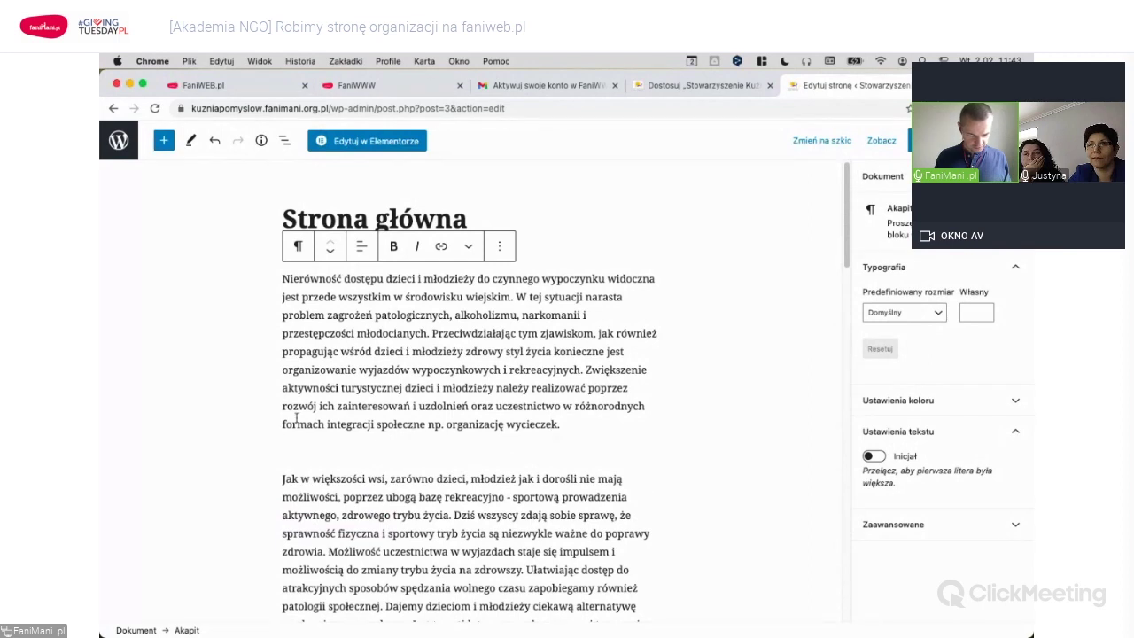
{"action": "left_click", "coordinate": [165, 143]}
{"action": "left_click", "coordinate": [164, 142]}
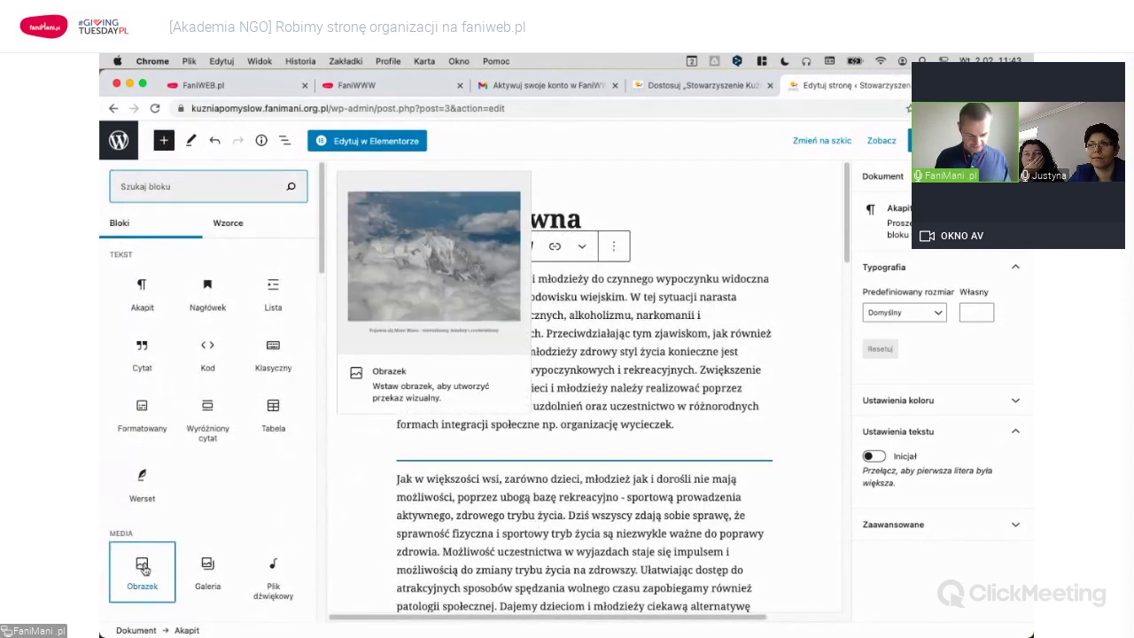
Upload 'Ogolnopolski Turniej Warcabowy Zrzeszenia LZS.jpg' from Zdjęcia z ludźmi and insert it as an image block
{"action": "left_click", "coordinate": [142, 568]}
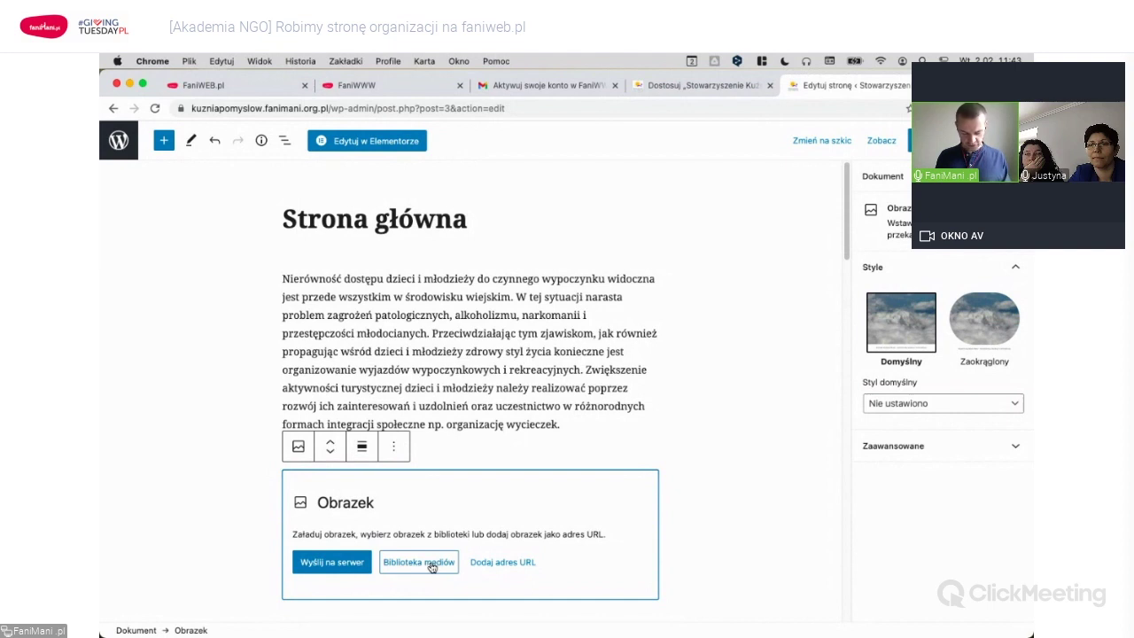
{"action": "left_click", "coordinate": [431, 565]}
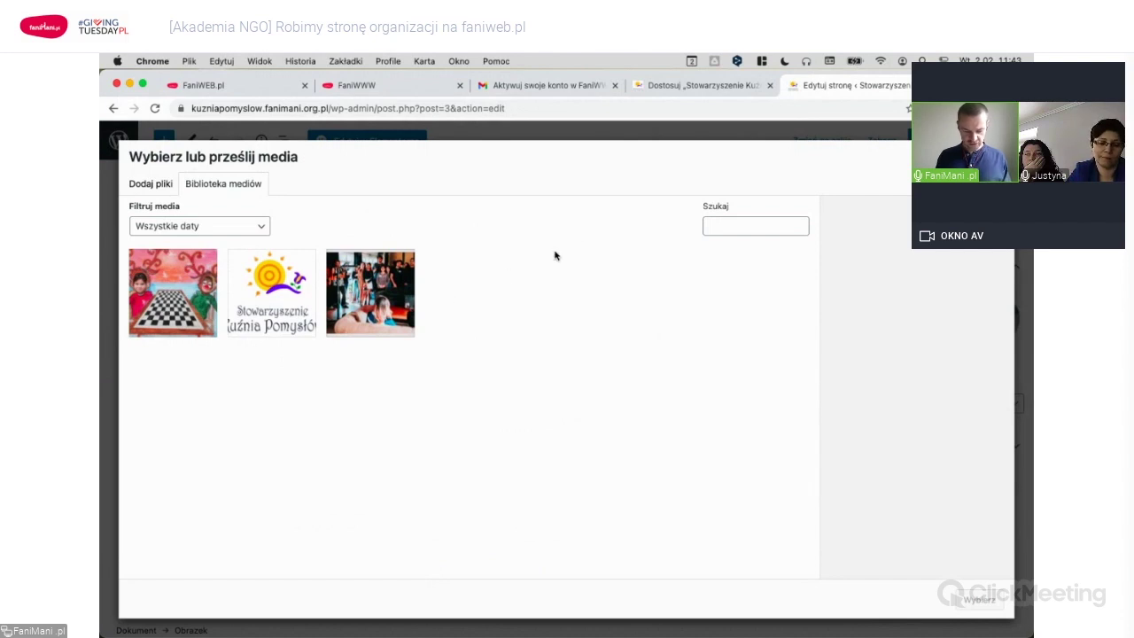
{"action": "key", "text": "super+Tab"}
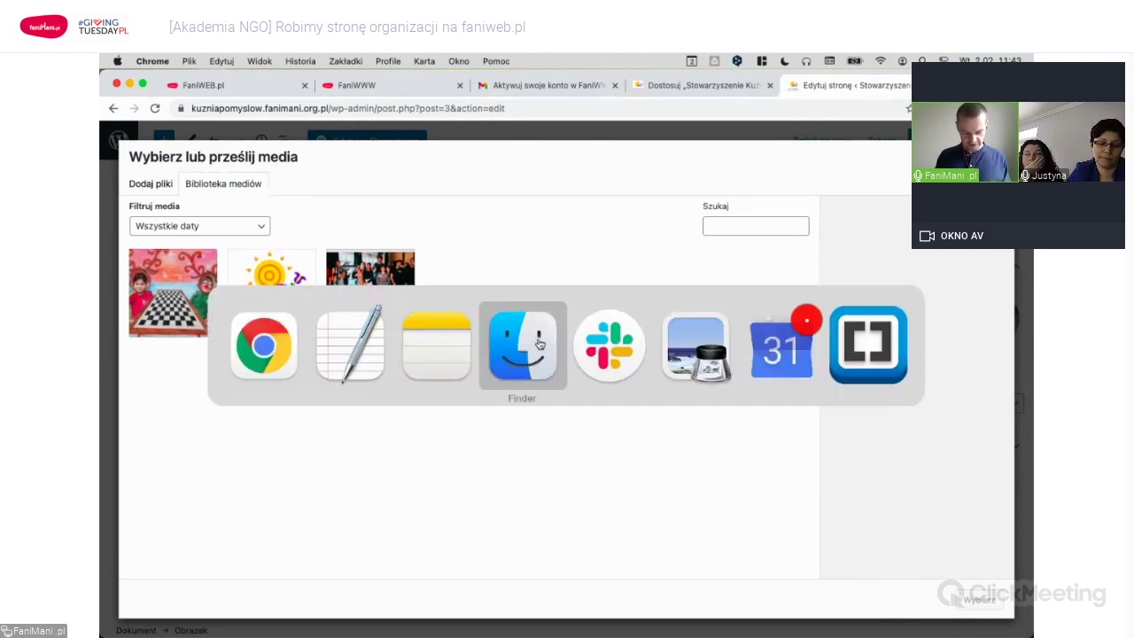
{"action": "left_click", "coordinate": [539, 344]}
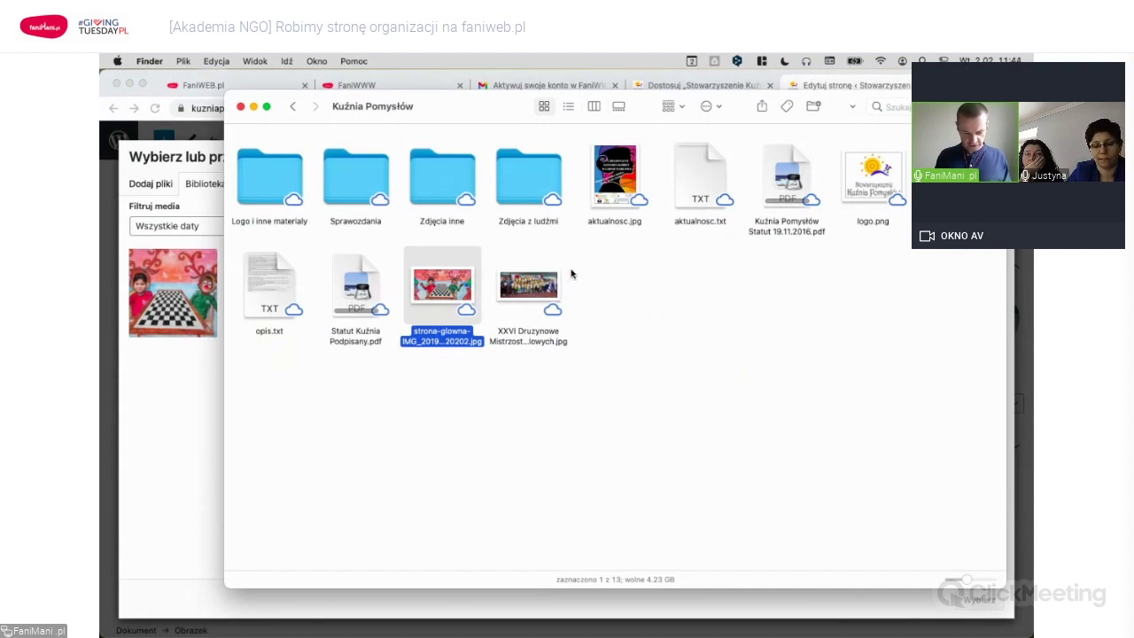
{"action": "left_click_drag", "start_coordinate": [482, 113], "coordinate": [537, 121]}
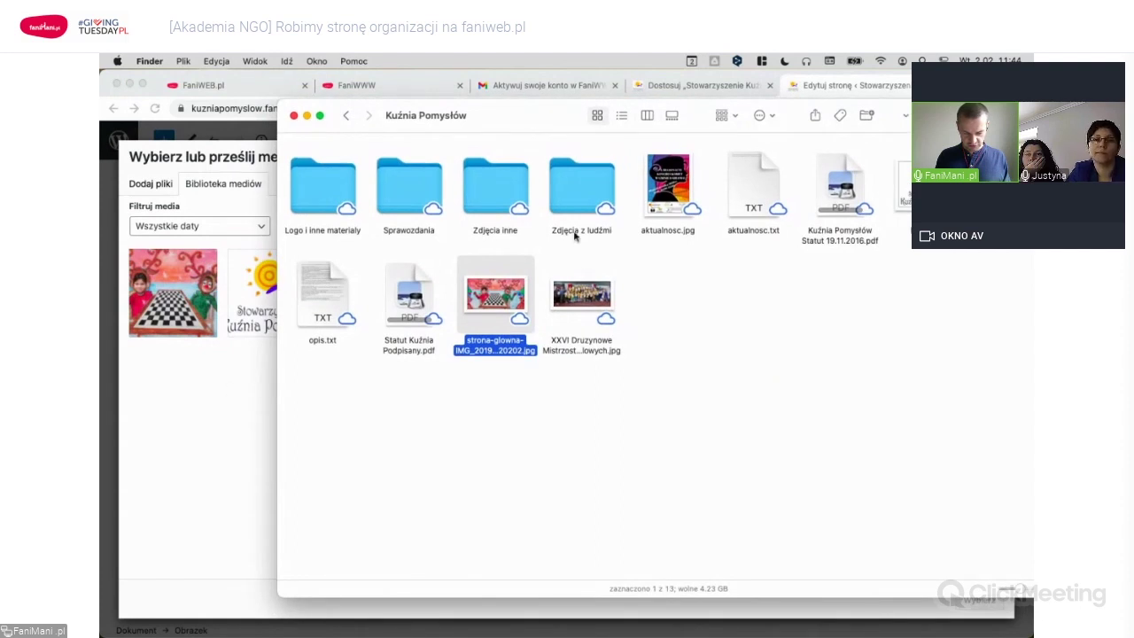
{"action": "double_click", "coordinate": [574, 189]}
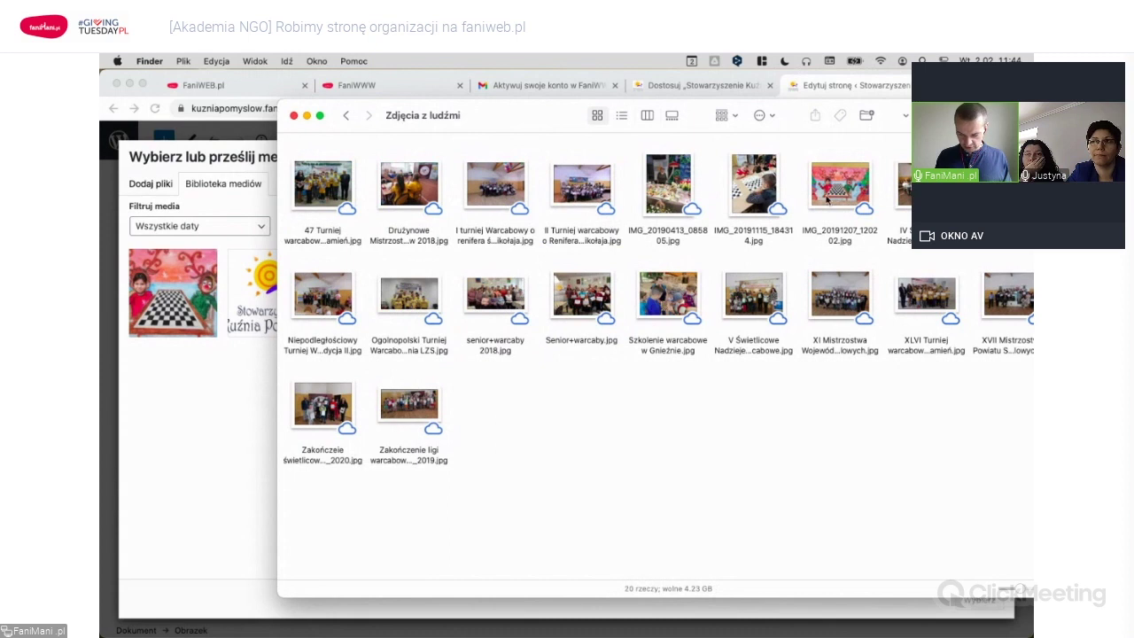
{"action": "left_click", "coordinate": [411, 307]}
{"action": "left_click_drag", "start_coordinate": [409, 296], "coordinate": [192, 404]}
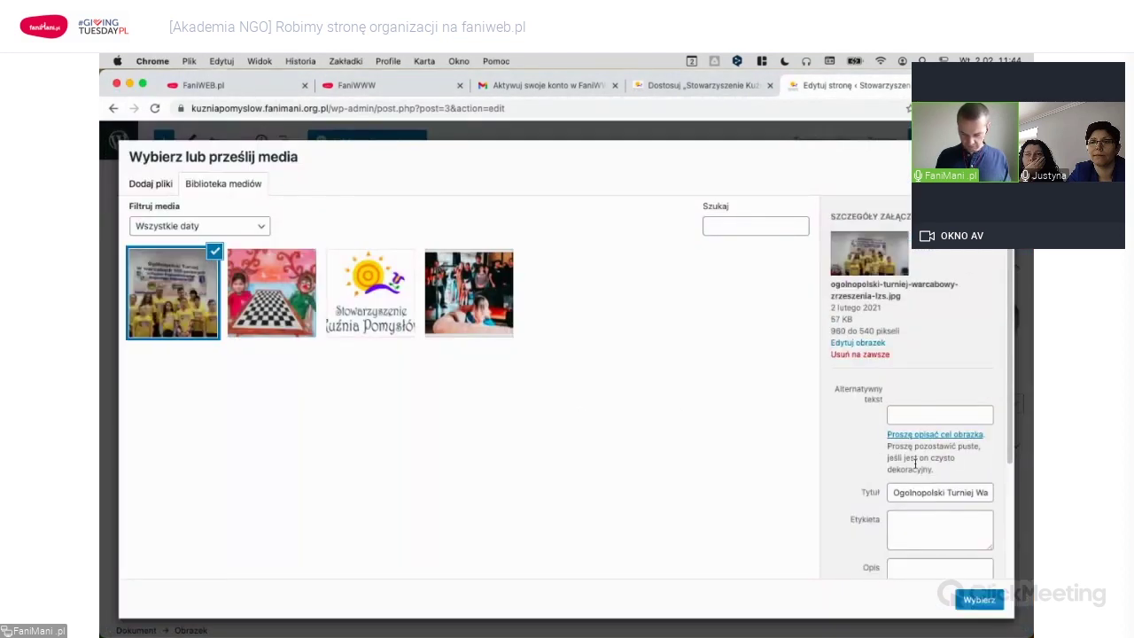
{"action": "scroll", "coordinate": [955, 512], "scroll_direction": "down", "scroll_amount": 3}
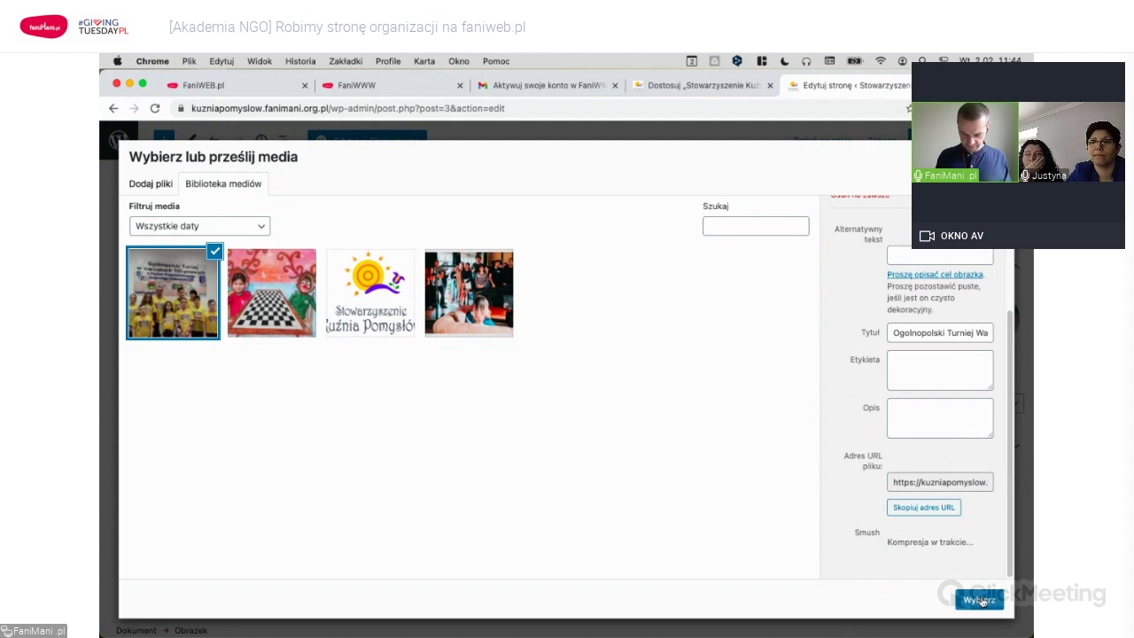
{"action": "left_click", "coordinate": [980, 601]}
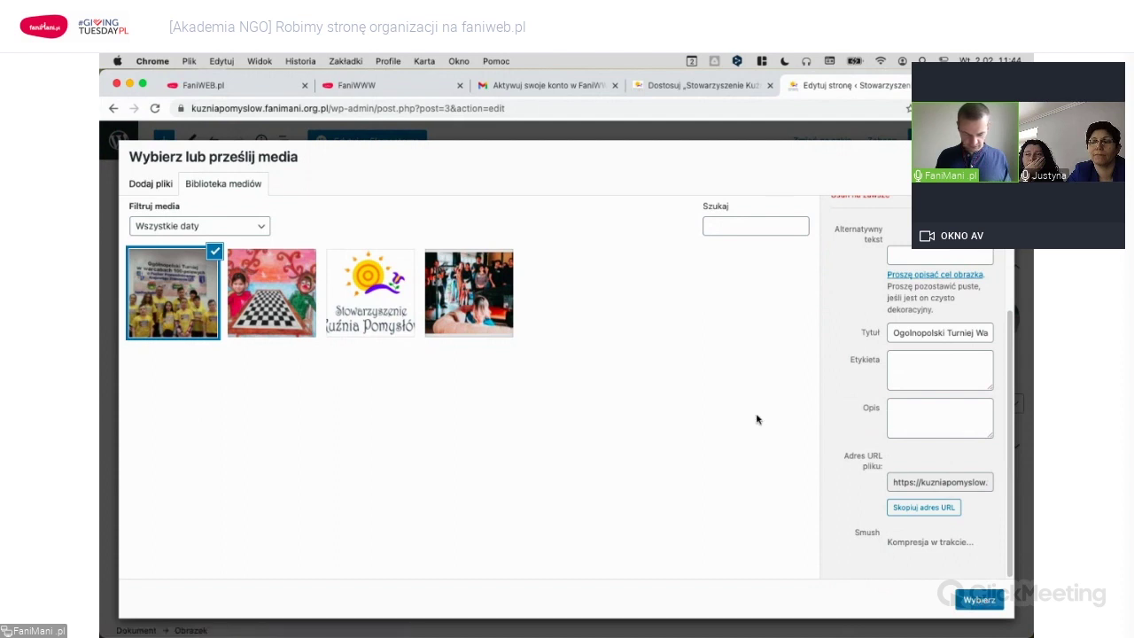
{"action": "scroll", "coordinate": [718, 375], "scroll_direction": "down", "scroll_amount": 3}
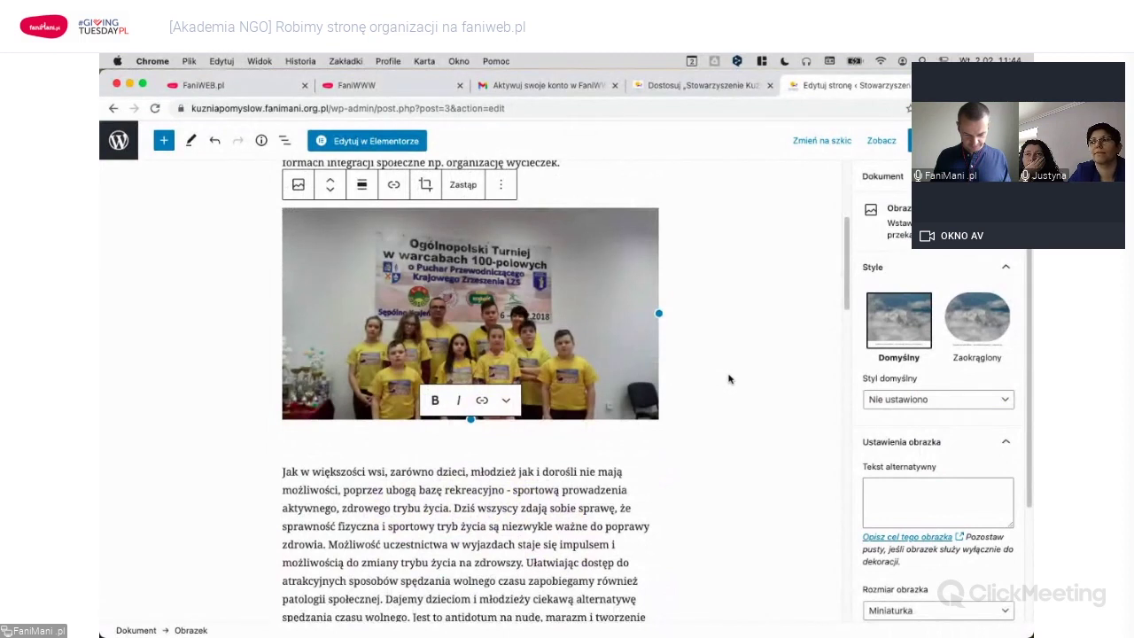
Break the paragraph below the photo before 'Dajemy' and before 'Jest to antidotum'
{"action": "scroll", "coordinate": [728, 379], "scroll_direction": "up", "scroll_amount": 1}
{"action": "scroll", "coordinate": [430, 378], "scroll_direction": "down", "scroll_amount": 2}
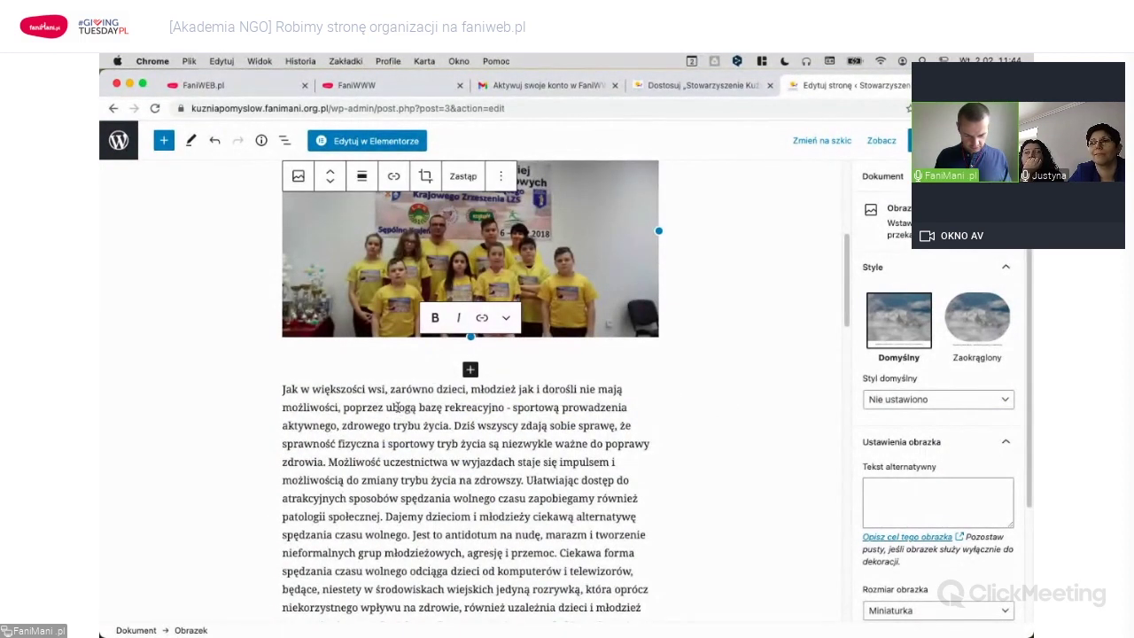
{"action": "scroll", "coordinate": [452, 410], "scroll_direction": "down", "scroll_amount": 2}
{"action": "left_click", "coordinate": [450, 389]}
{"action": "left_click", "coordinate": [409, 421]}
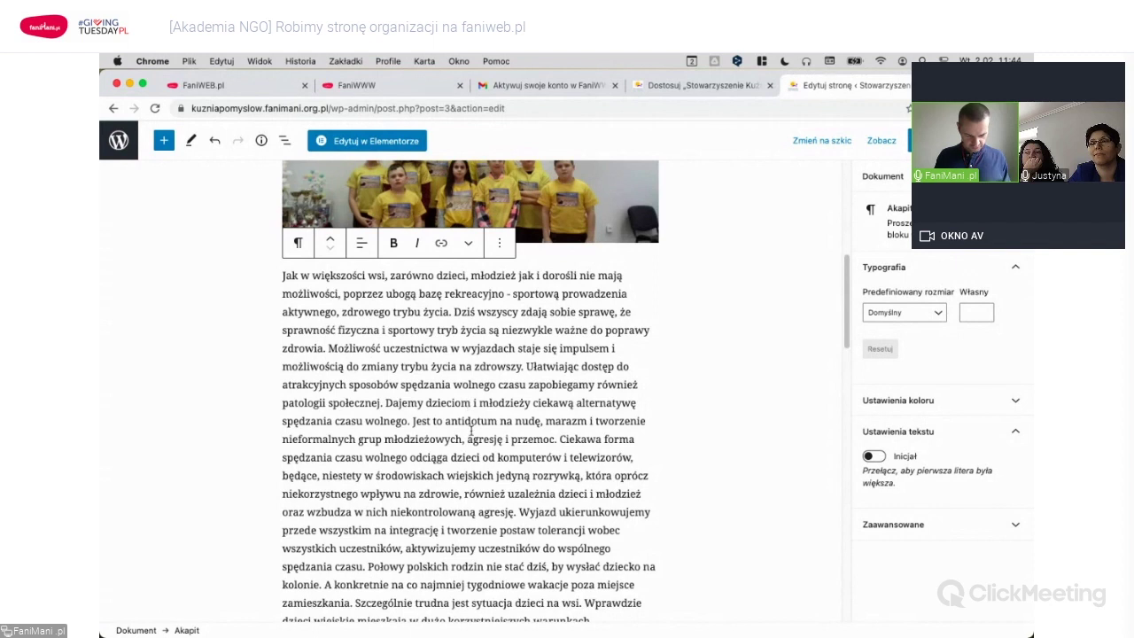
{"action": "key", "text": "Return"}
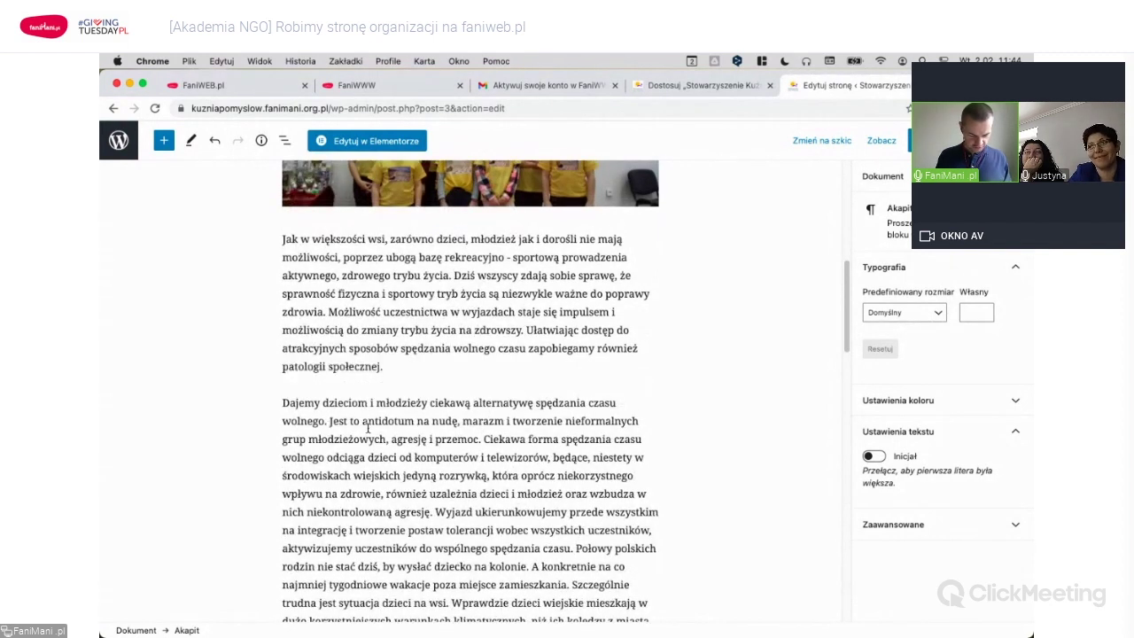
{"action": "key", "text": "Return"}
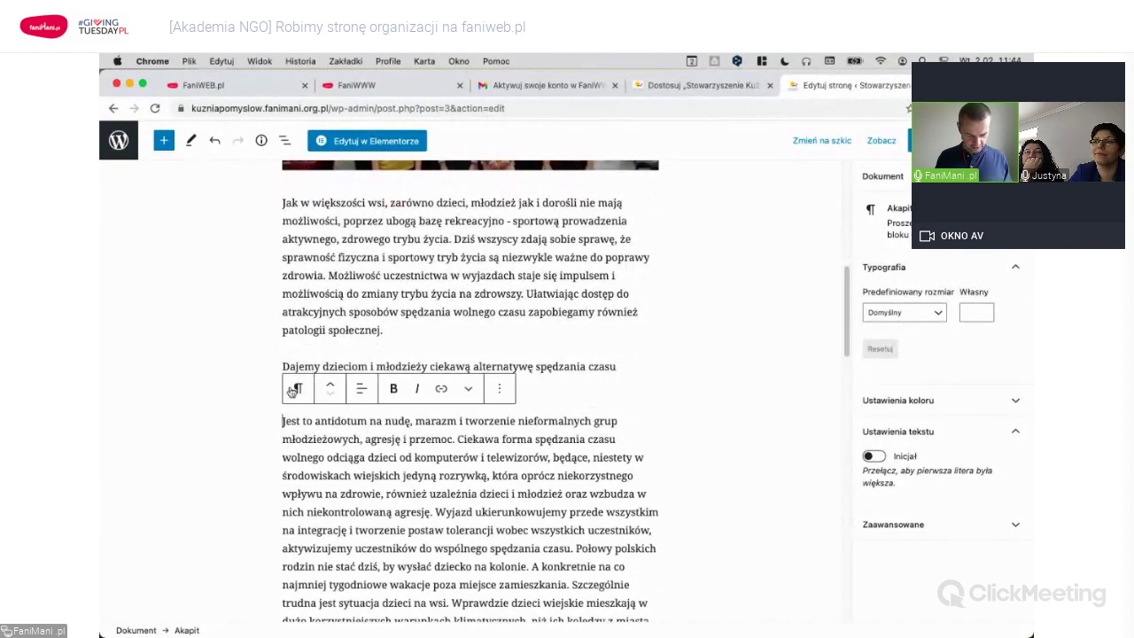
Convert the 'Dajemy dzieciom i młodzieży…' paragraph into an H2 heading (Nagłówek)
{"action": "left_click", "coordinate": [531, 367]}
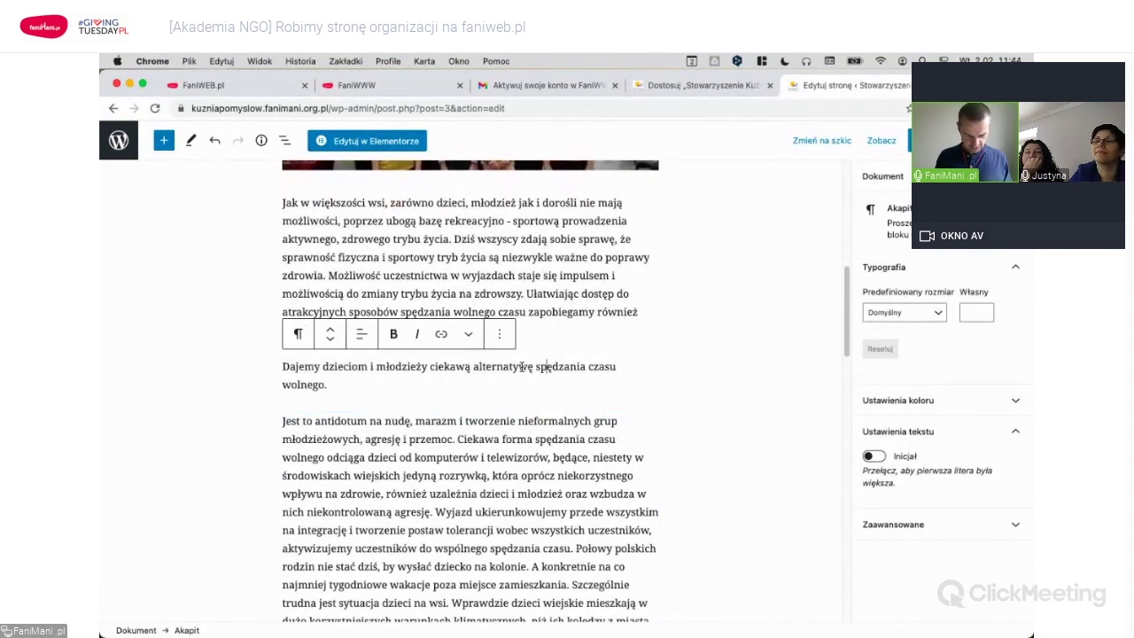
{"action": "left_click", "coordinate": [298, 338]}
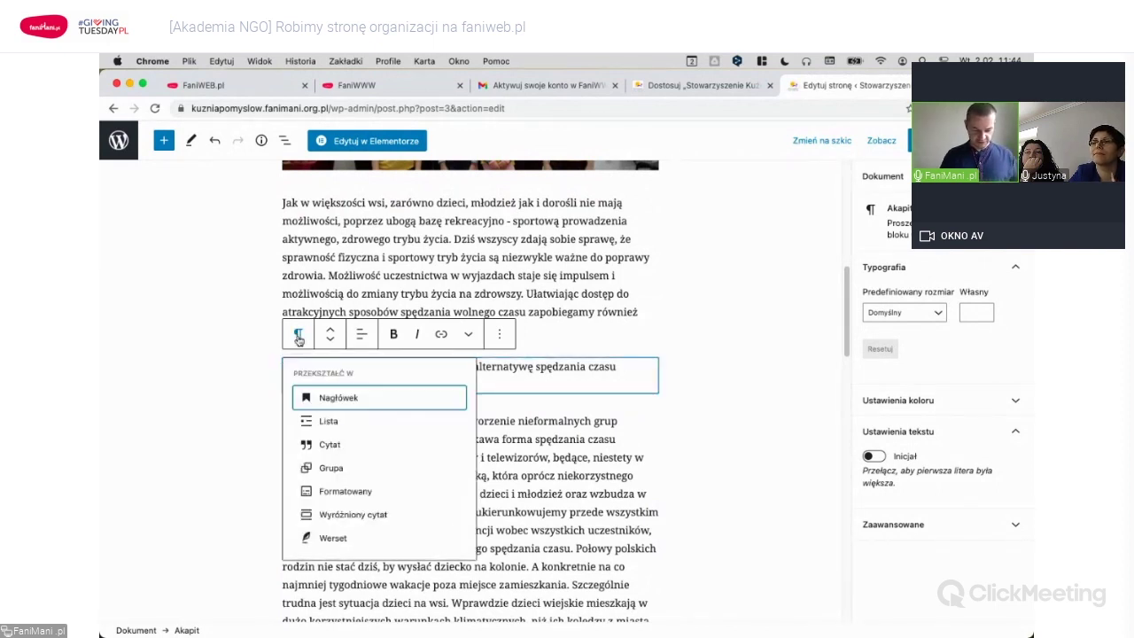
{"action": "left_click", "coordinate": [349, 401]}
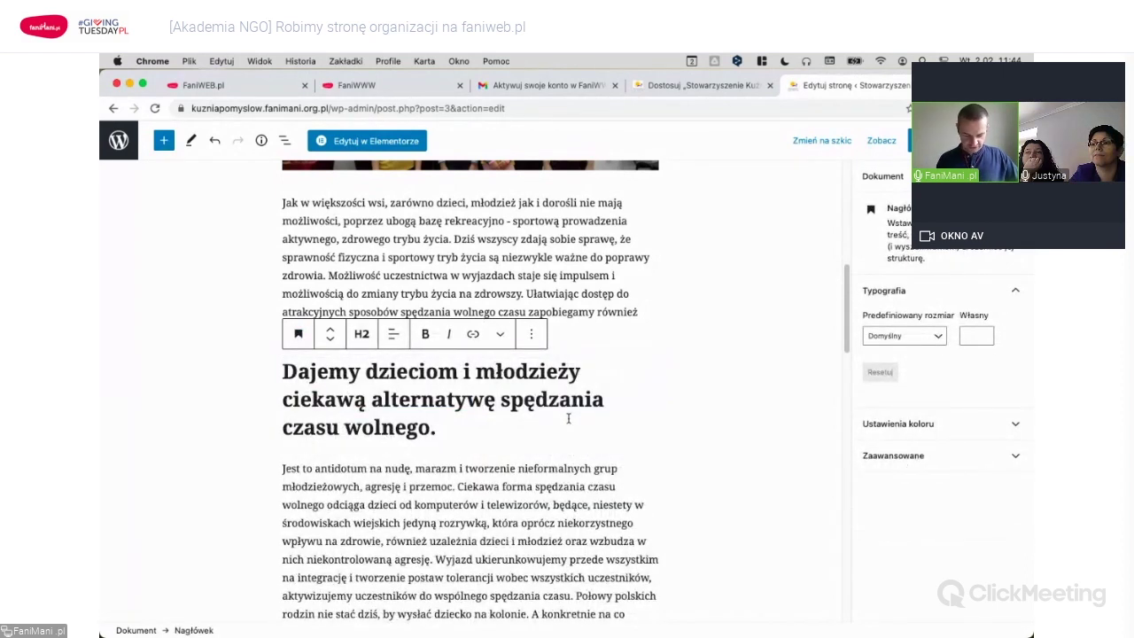
{"action": "scroll", "coordinate": [568, 418], "scroll_direction": "down", "scroll_amount": 3}
{"action": "scroll", "coordinate": [605, 408], "scroll_direction": "up", "scroll_amount": 1}
{"action": "scroll", "coordinate": [605, 408], "scroll_direction": "up", "scroll_amount": 10}
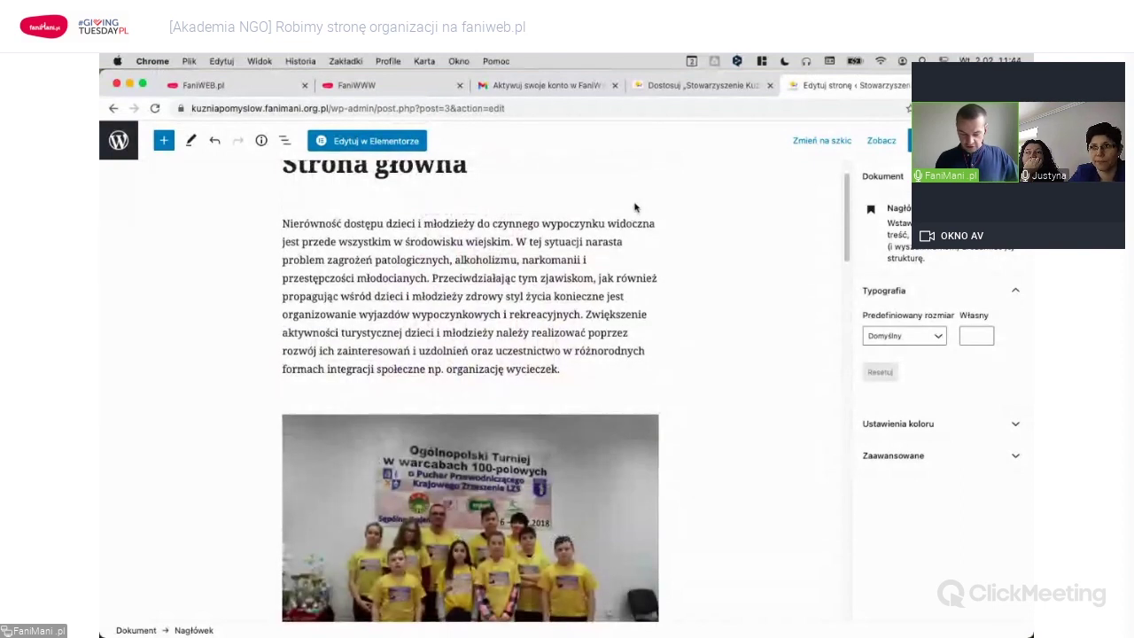
{"action": "scroll", "coordinate": [634, 207], "scroll_direction": "up", "scroll_amount": 1}
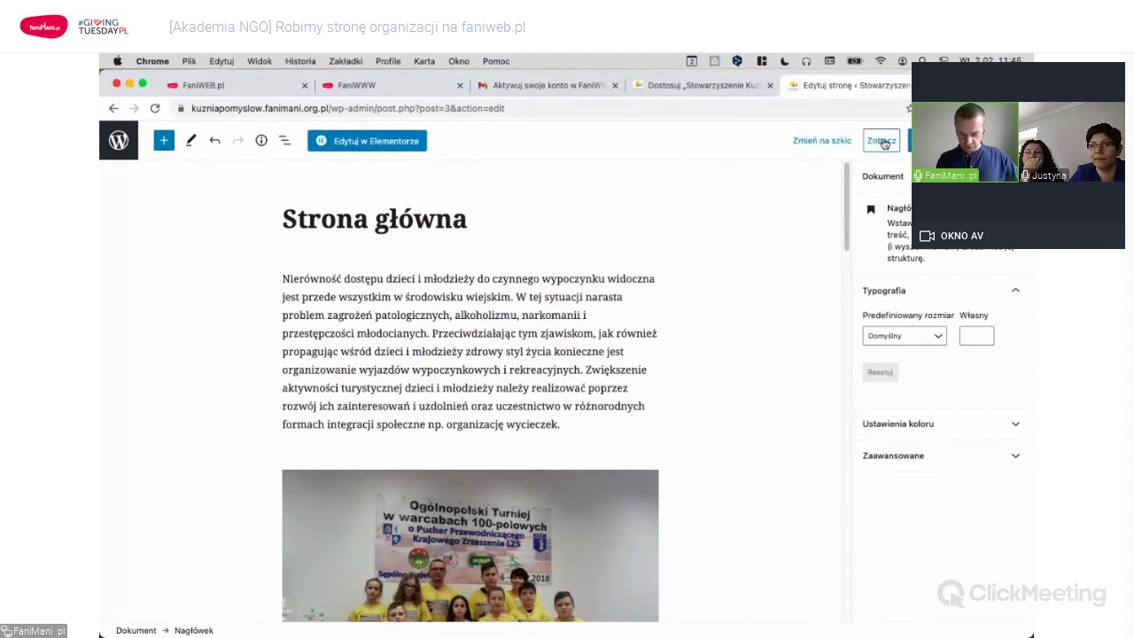
Preview Strona główna in a new tab and check the Dajemy dzieciom heading
{"action": "left_click", "coordinate": [882, 141]}
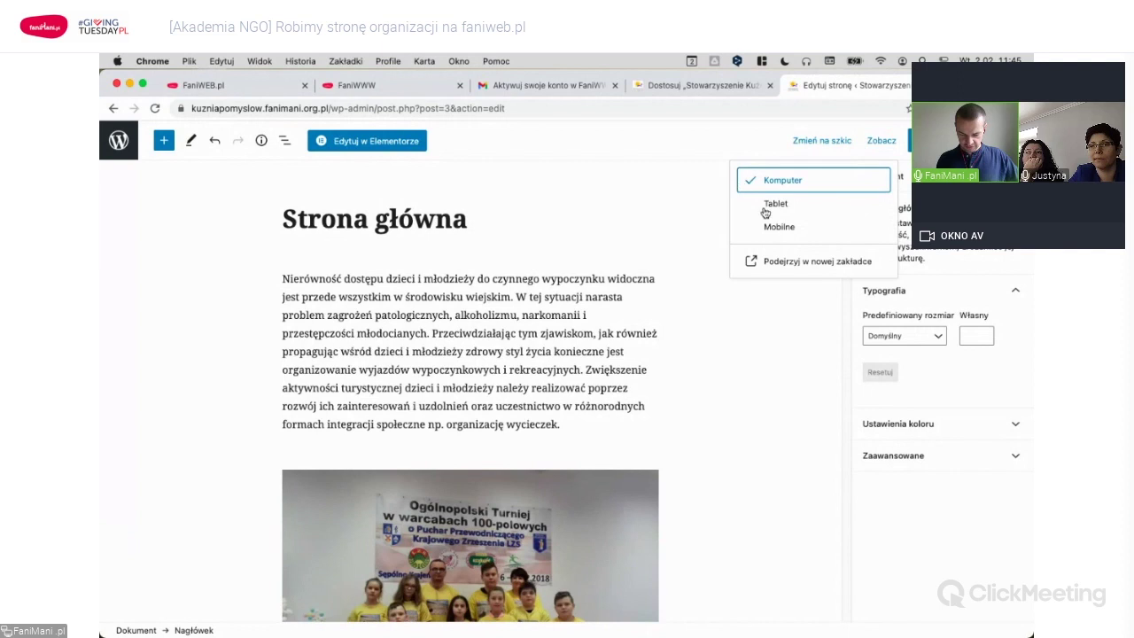
{"action": "left_click", "coordinate": [833, 266]}
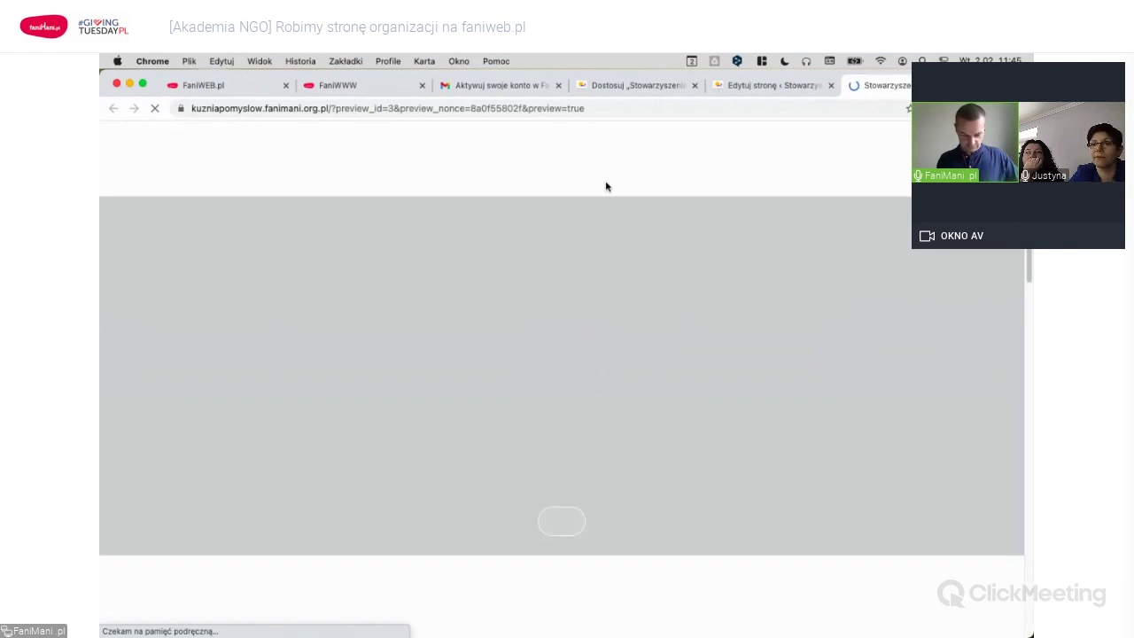
{"action": "scroll", "coordinate": [538, 339], "scroll_direction": "down", "scroll_amount": 5}
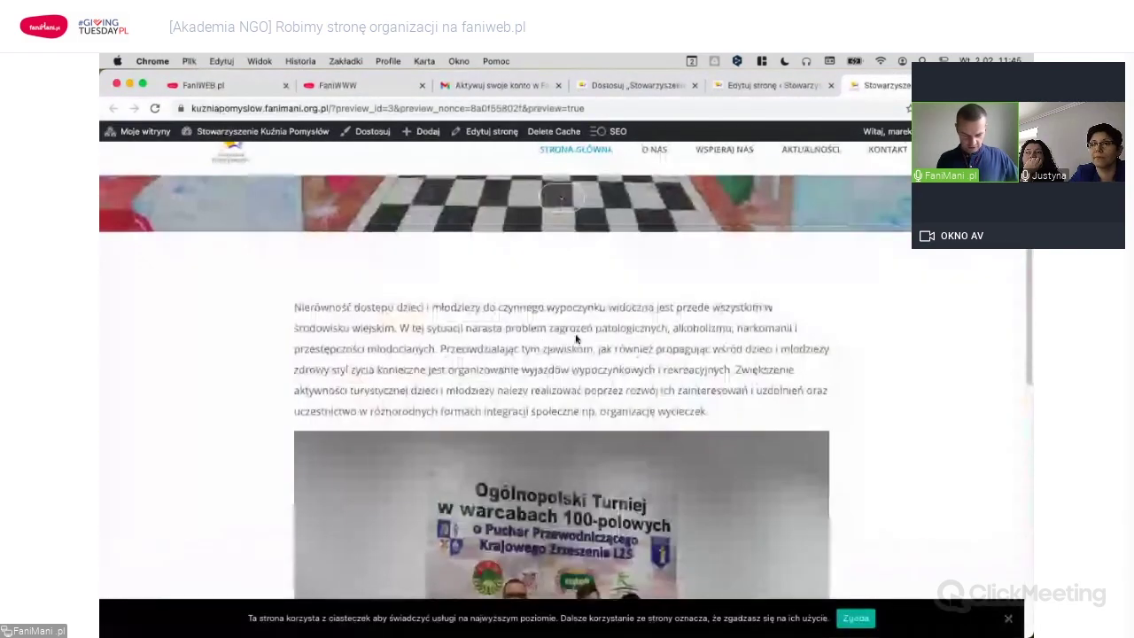
{"action": "scroll", "coordinate": [538, 339], "scroll_direction": "down", "scroll_amount": 1}
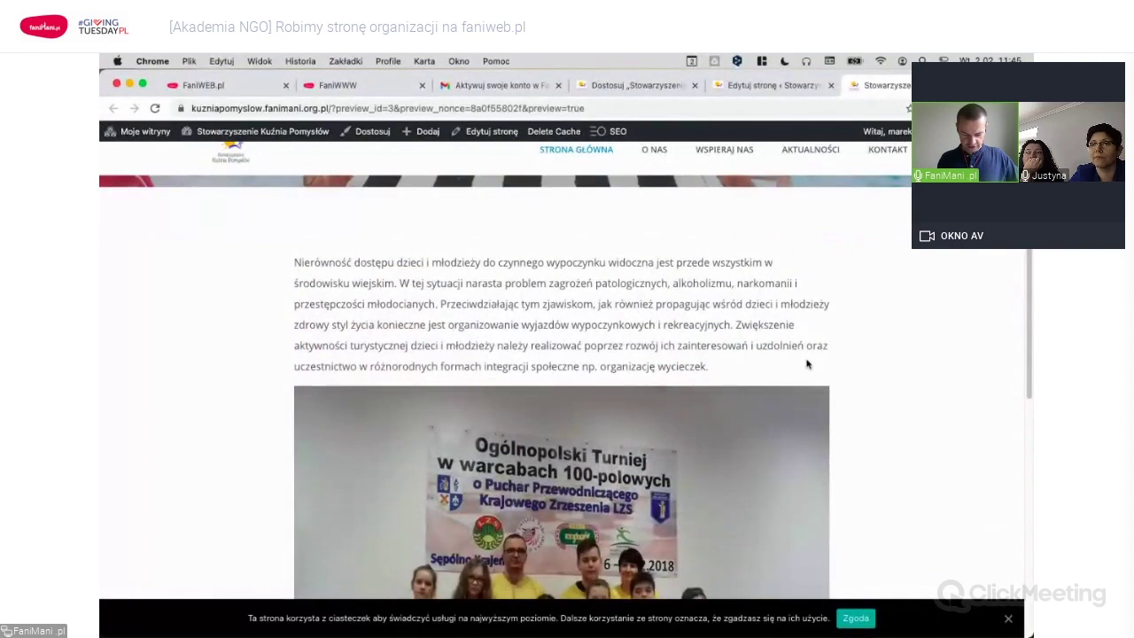
{"action": "scroll", "coordinate": [695, 367], "scroll_direction": "down", "scroll_amount": 1}
{"action": "scroll", "coordinate": [695, 367], "scroll_direction": "down", "scroll_amount": 5}
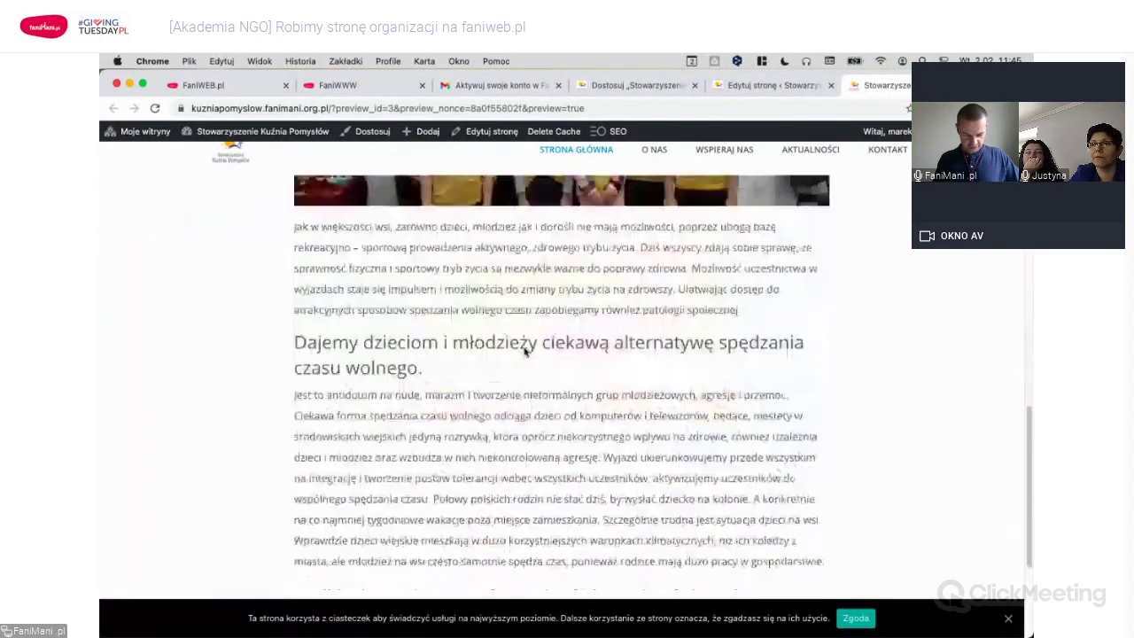
{"action": "left_click_drag", "start_coordinate": [293, 344], "coordinate": [450, 369]}
{"action": "left_click", "coordinate": [464, 363]}
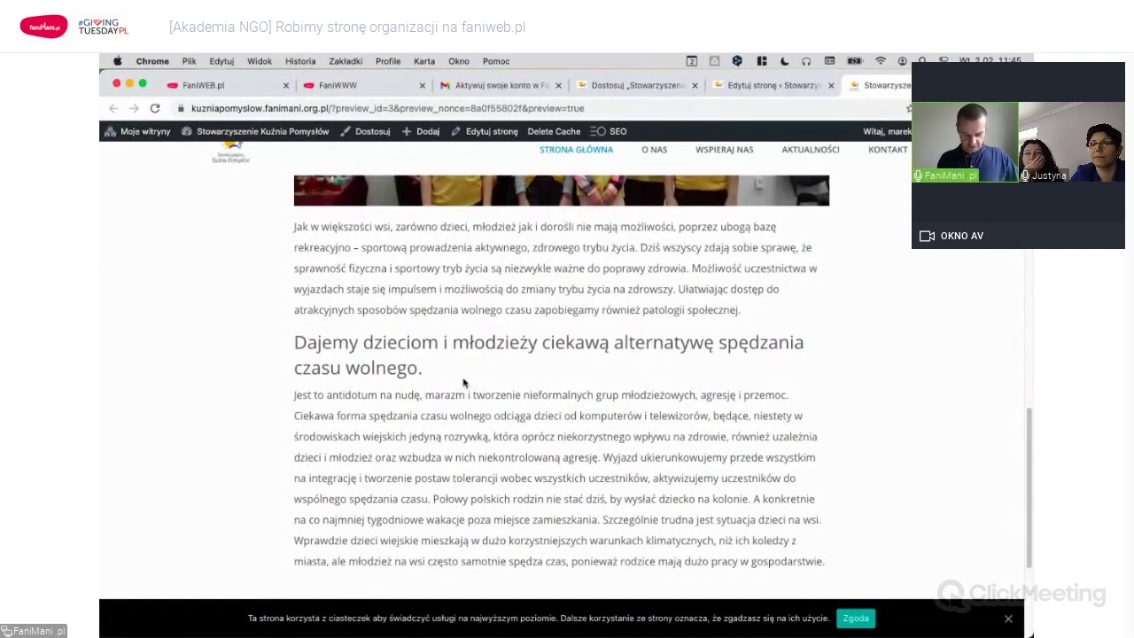
Scroll back up through the preview and return to the Edytuj stronę tab
{"action": "scroll", "coordinate": [463, 382], "scroll_direction": "down", "scroll_amount": 4}
{"action": "scroll", "coordinate": [463, 382], "scroll_direction": "up", "scroll_amount": 3}
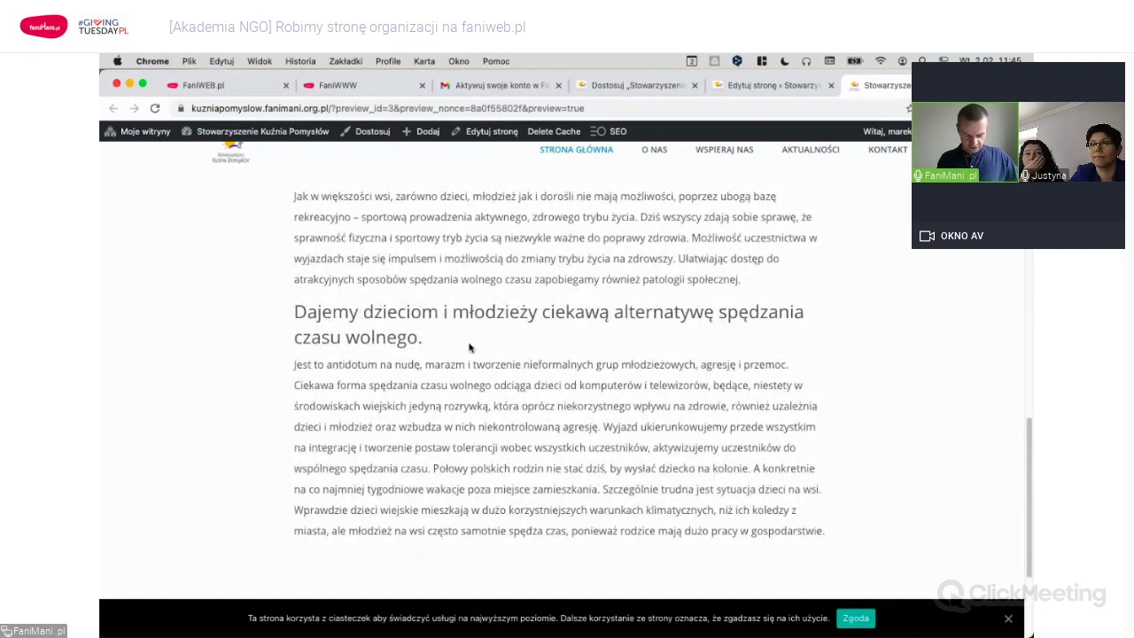
{"action": "scroll", "coordinate": [467, 349], "scroll_direction": "up", "scroll_amount": 8}
{"action": "scroll", "coordinate": [606, 354], "scroll_direction": "up", "scroll_amount": 10}
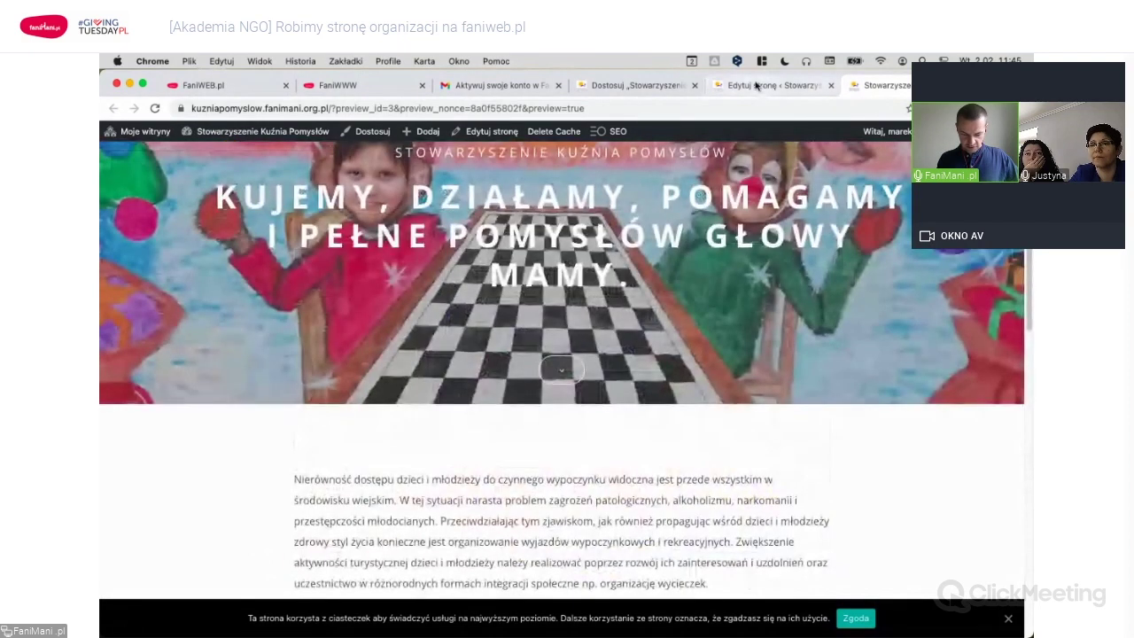
{"action": "left_click", "coordinate": [756, 85]}
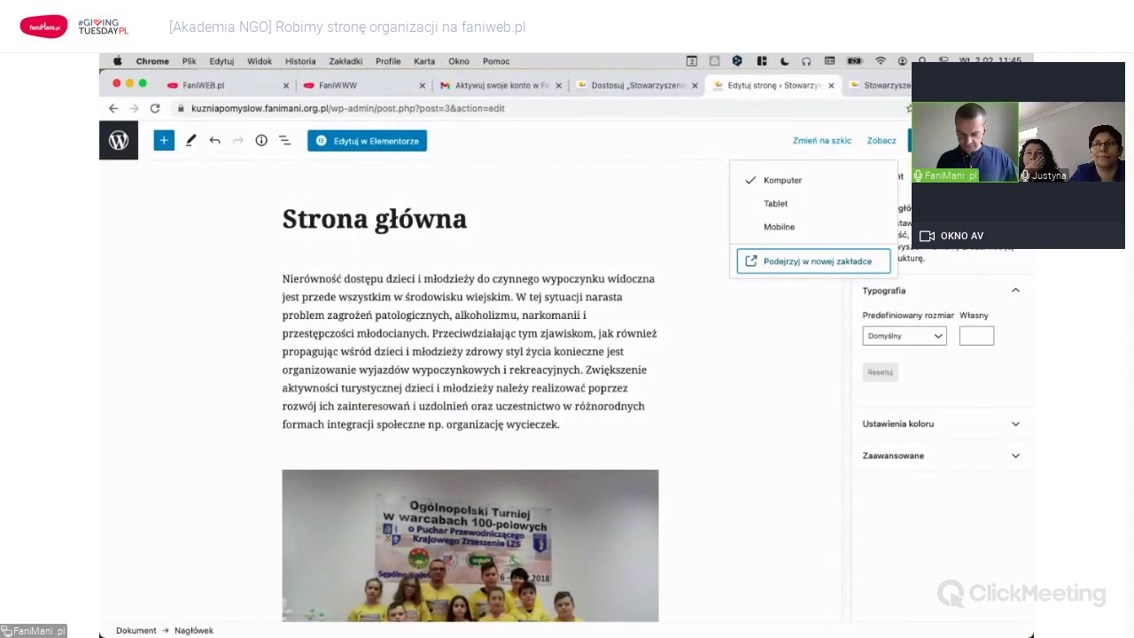
Save the page with Cmd+S until 'Strona została zaktualizowana' appears
{"action": "key", "text": "ctrl+s"}
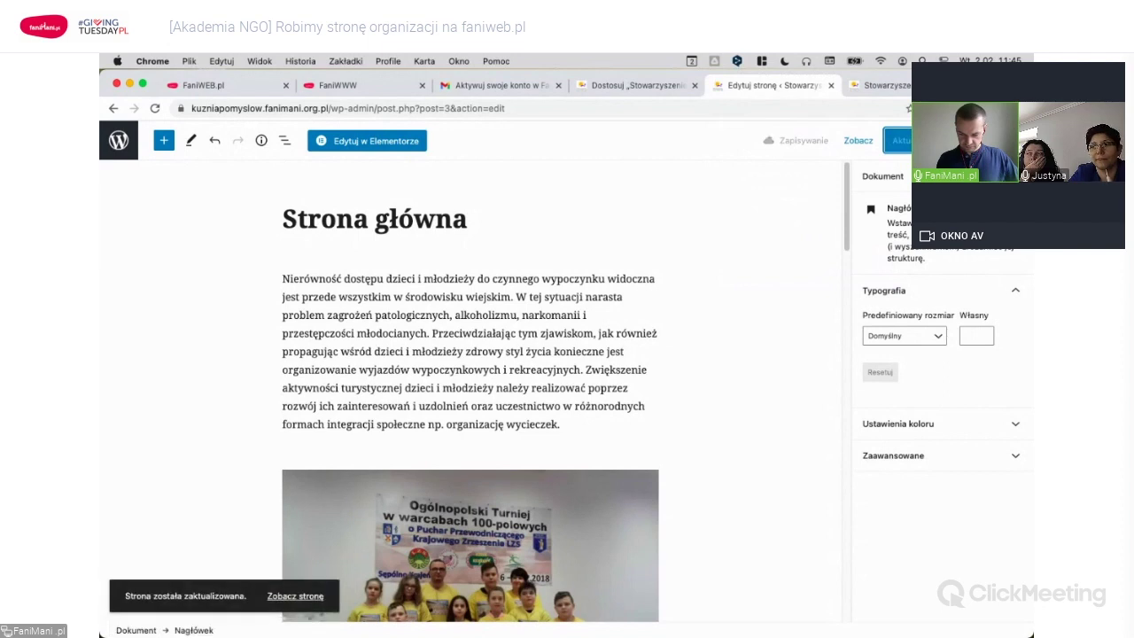
{"action": "left_click", "coordinate": [521, 307]}
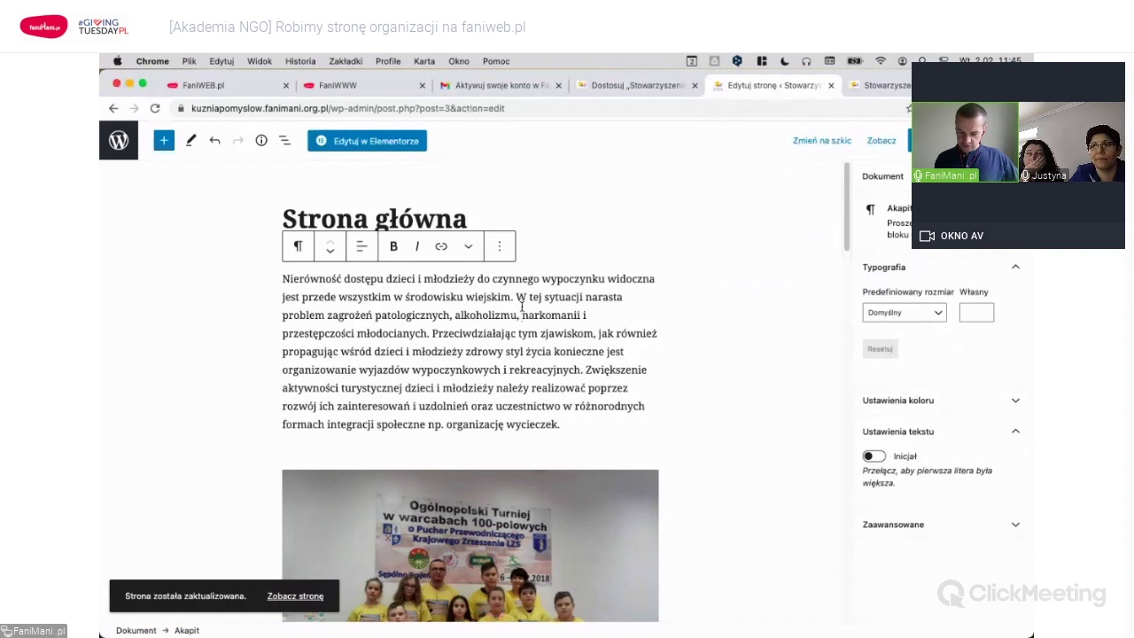
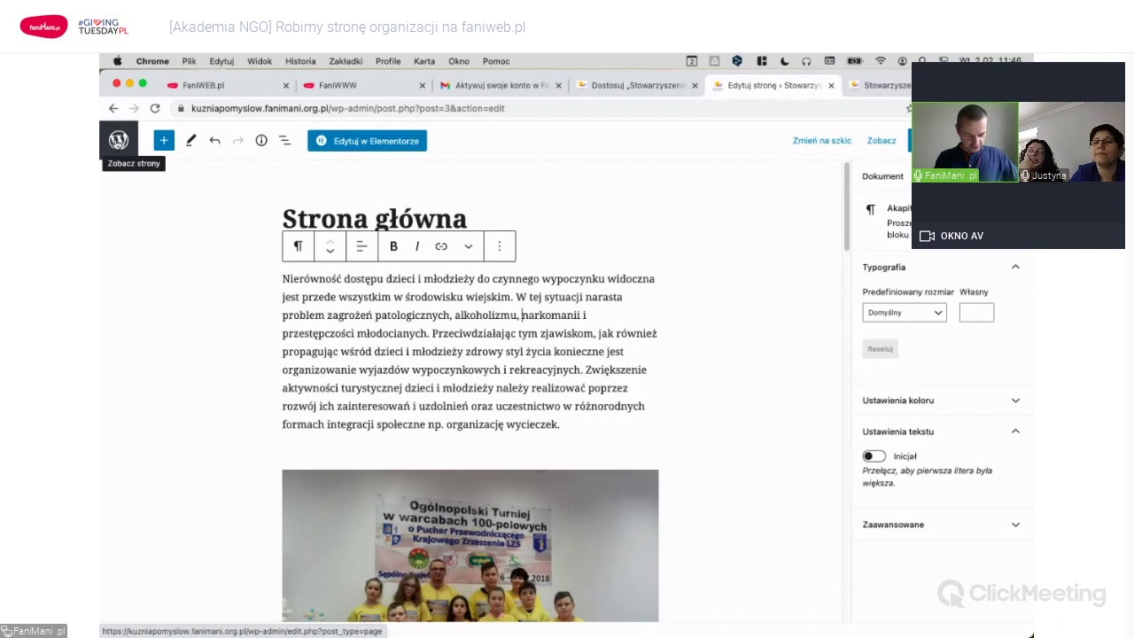
Leave the home page editor and open the Konfigurator organisation setup wizard
{"action": "left_click", "coordinate": [119, 140]}
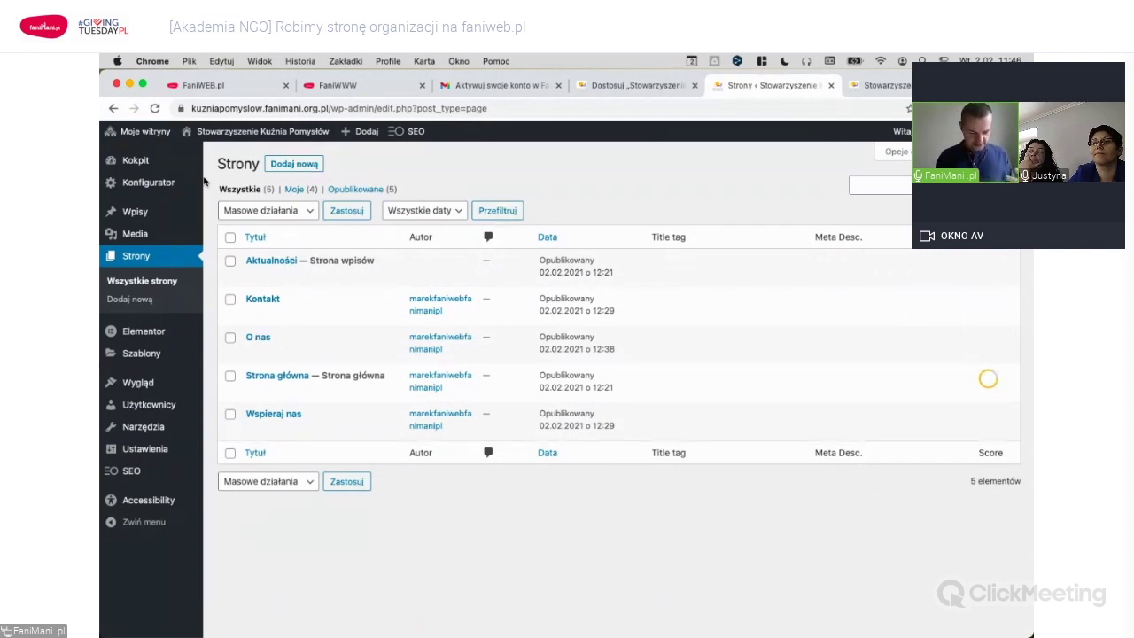
{"action": "mouse_move", "coordinate": [140, 165]}
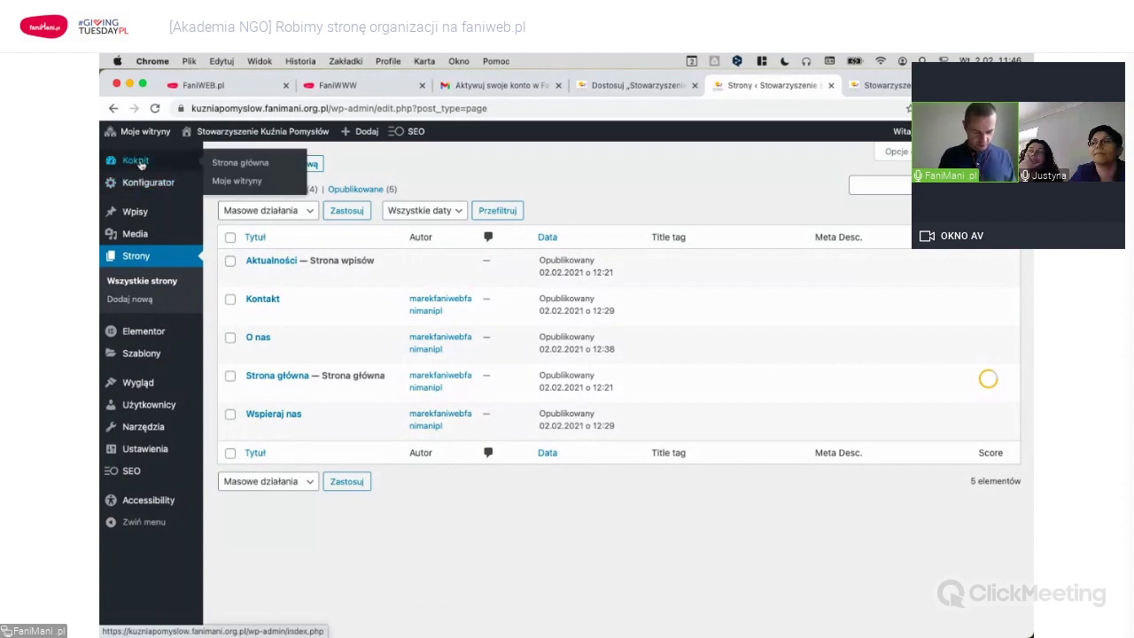
{"action": "left_click", "coordinate": [147, 184]}
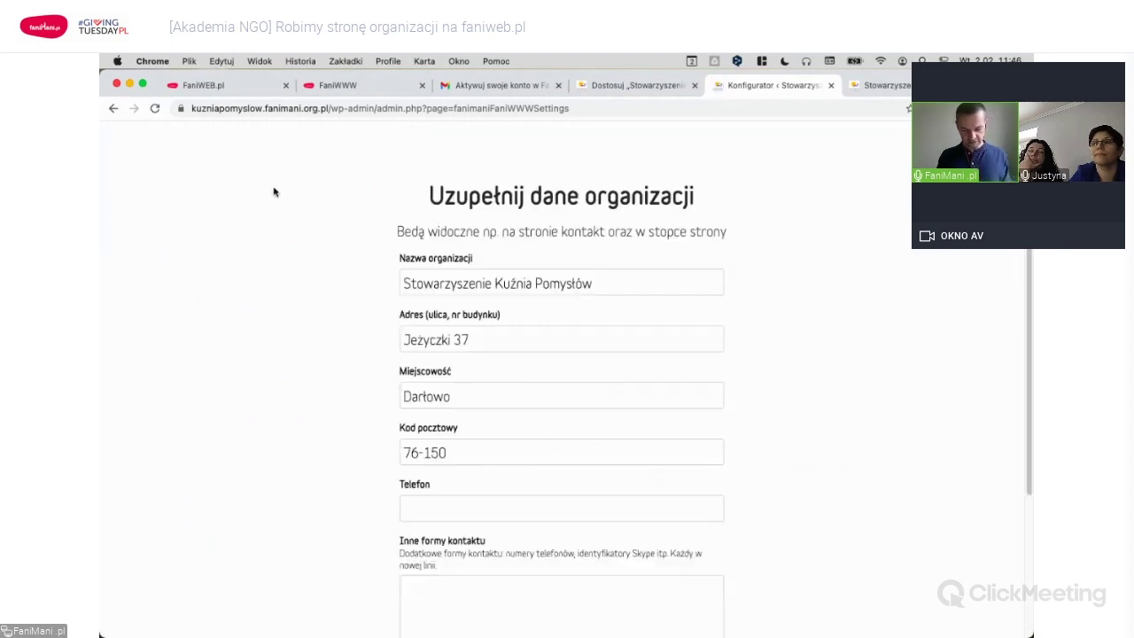
Quit the setup wizard with Wyjdź z kreatora, discarding its unsaved changes
{"action": "scroll", "coordinate": [855, 326], "scroll_direction": "down", "scroll_amount": 3}
{"action": "scroll", "coordinate": [855, 326], "scroll_direction": "up", "scroll_amount": 3}
{"action": "left_click", "coordinate": [455, 196]}
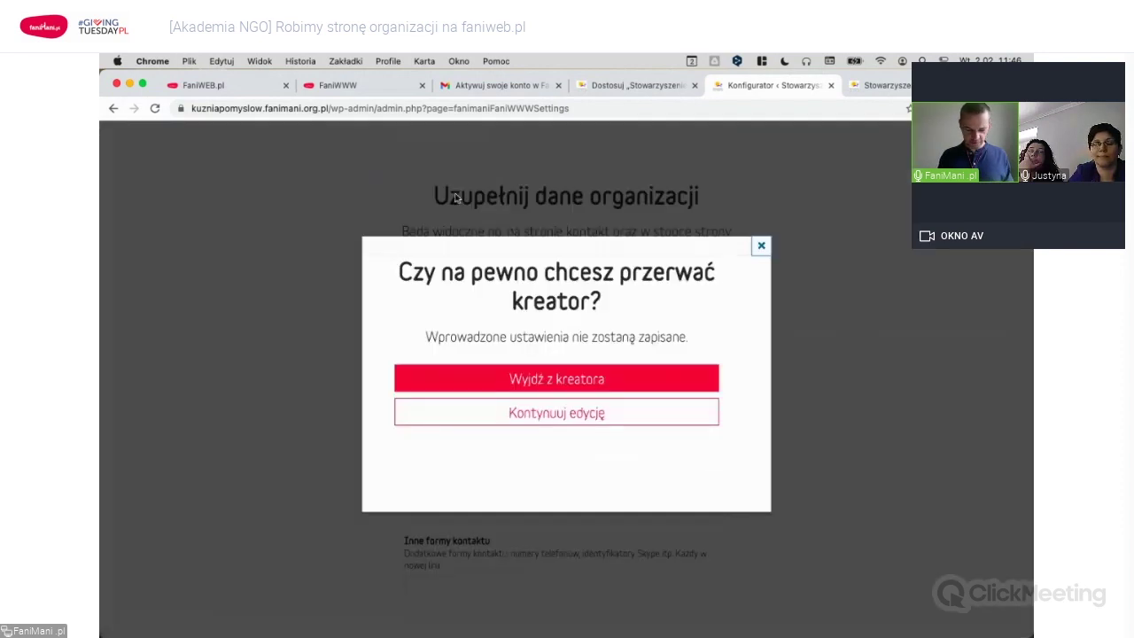
{"action": "left_click", "coordinate": [567, 381]}
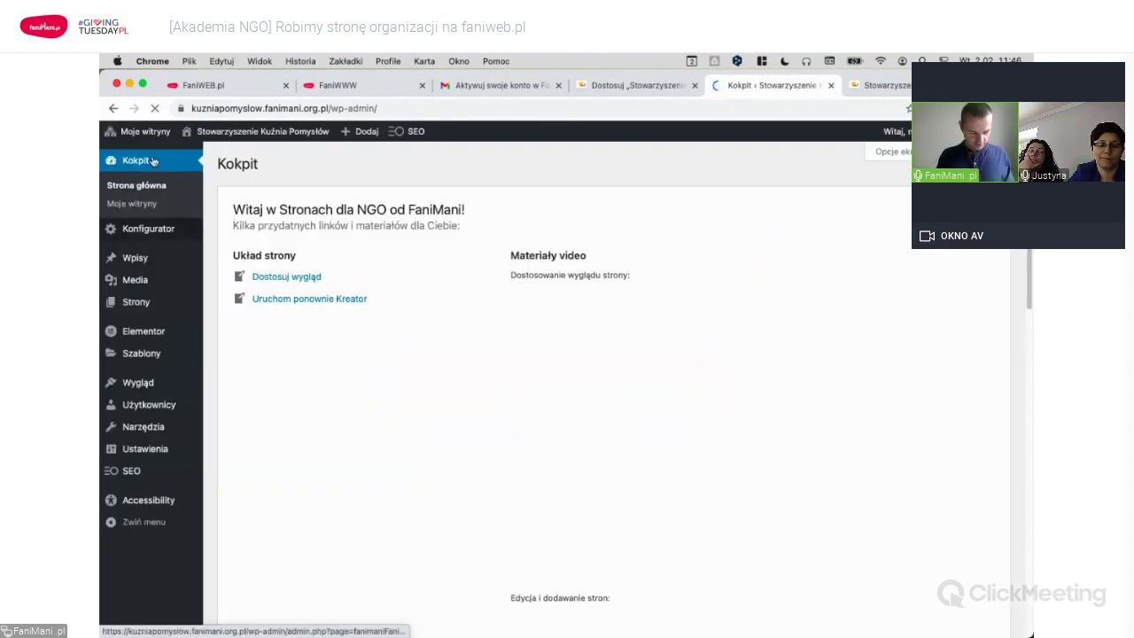
{"action": "mouse_move", "coordinate": [145, 261]}
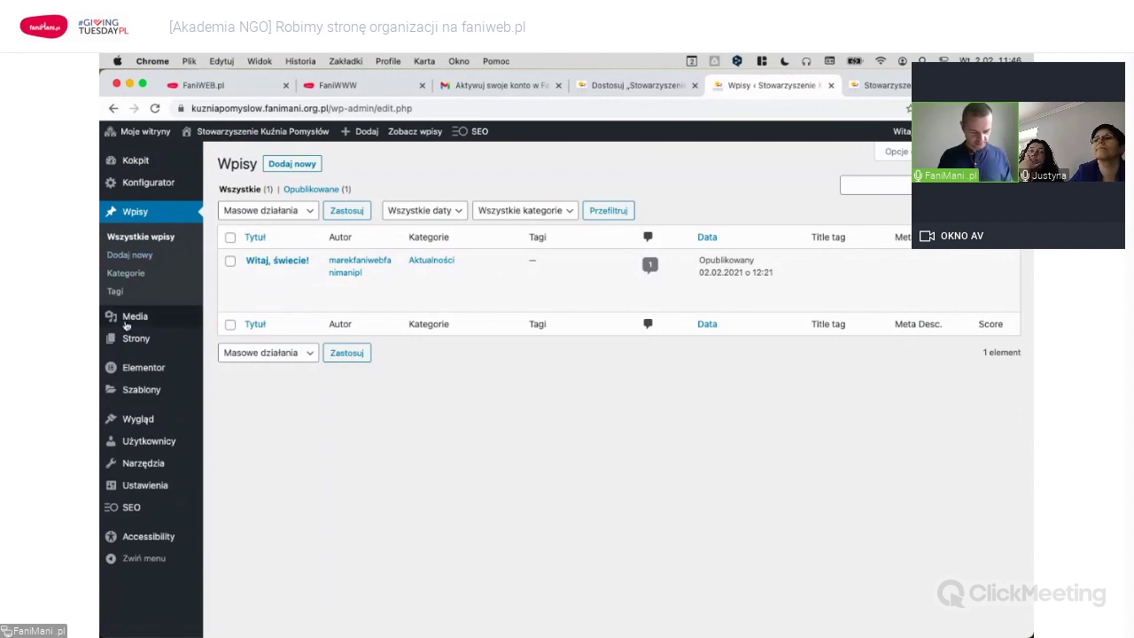
Look through the Media > Biblioteka library and then the Strony pages list
{"action": "mouse_move", "coordinate": [131, 321]}
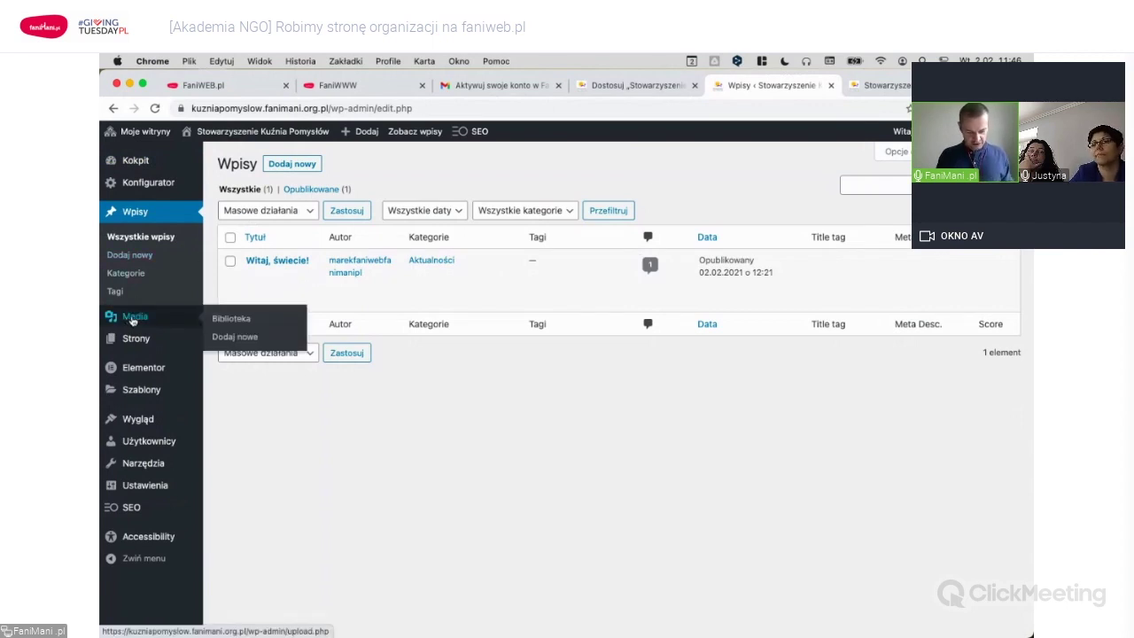
{"action": "left_click", "coordinate": [241, 320]}
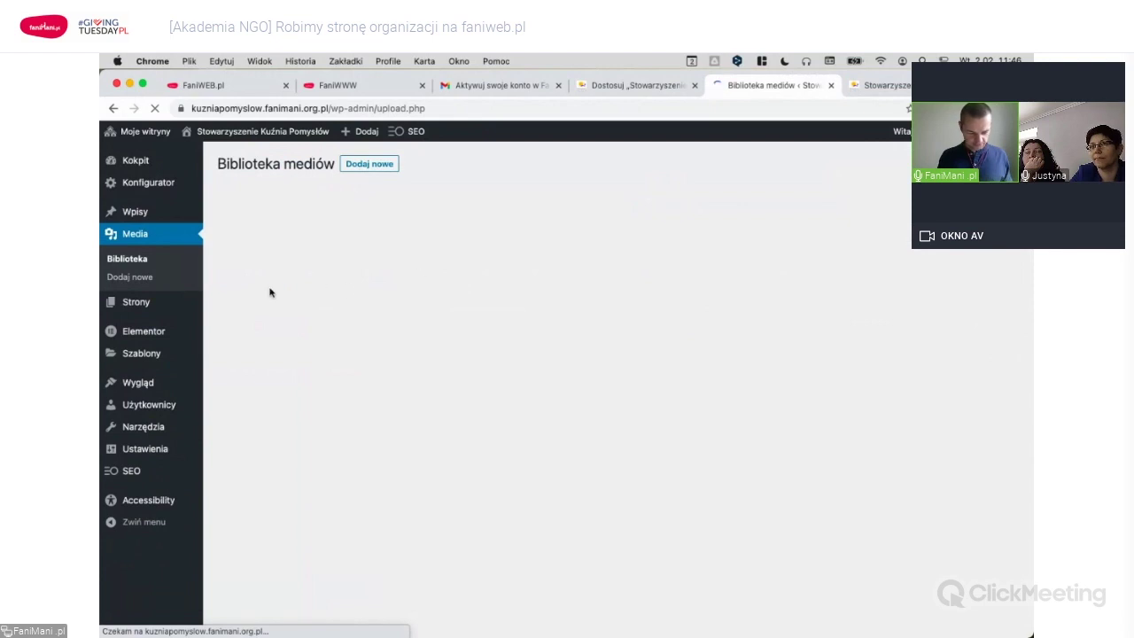
{"action": "left_click", "coordinate": [137, 303]}
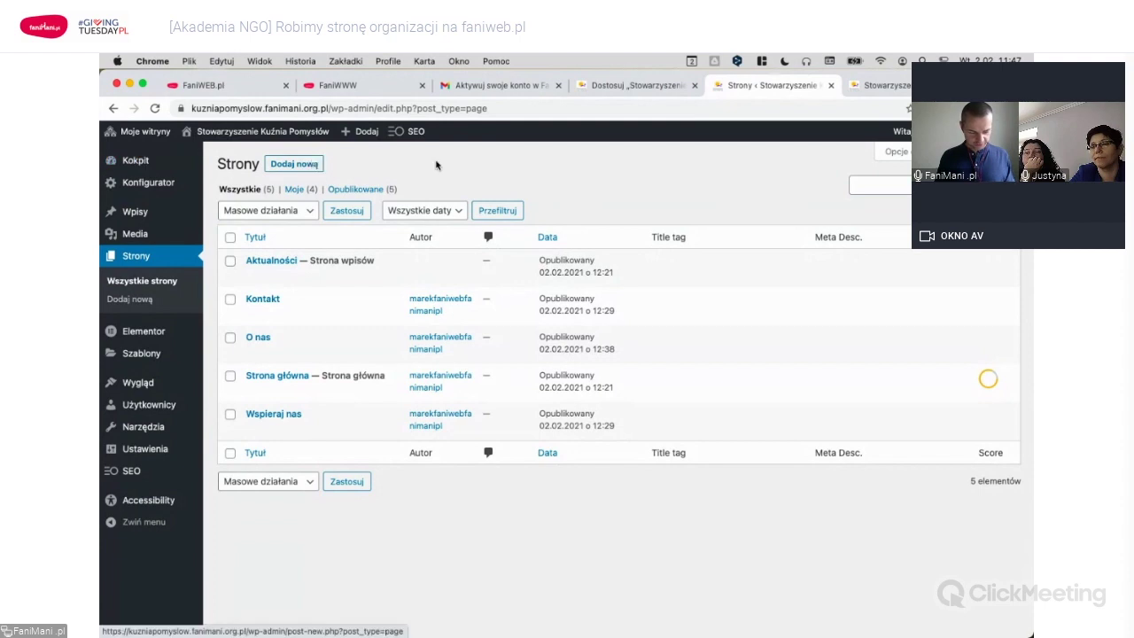
Glance at the Dostosuj customizer tab, then reach the Wygląd > Menu editor
{"action": "mouse_move", "coordinate": [148, 339]}
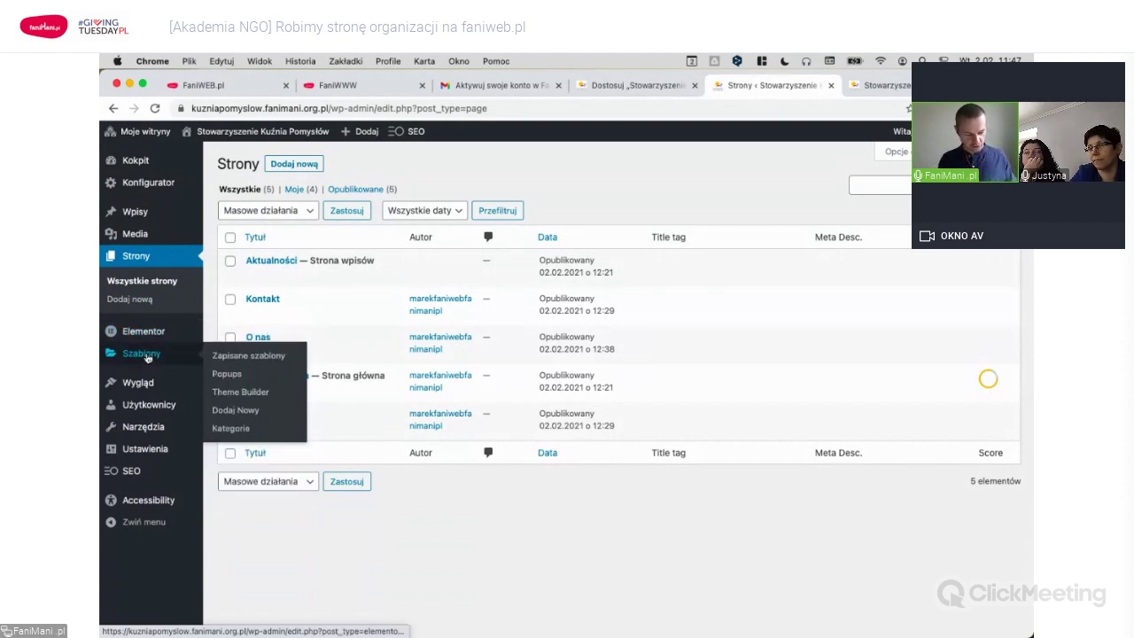
{"action": "mouse_move", "coordinate": [152, 384]}
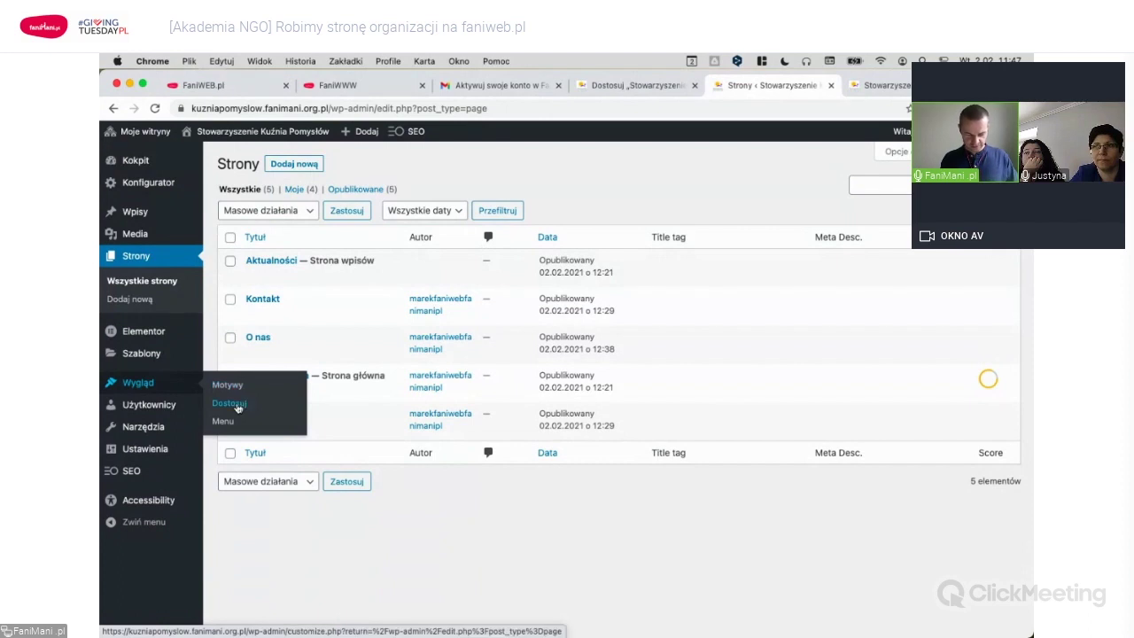
{"action": "left_click", "coordinate": [620, 86]}
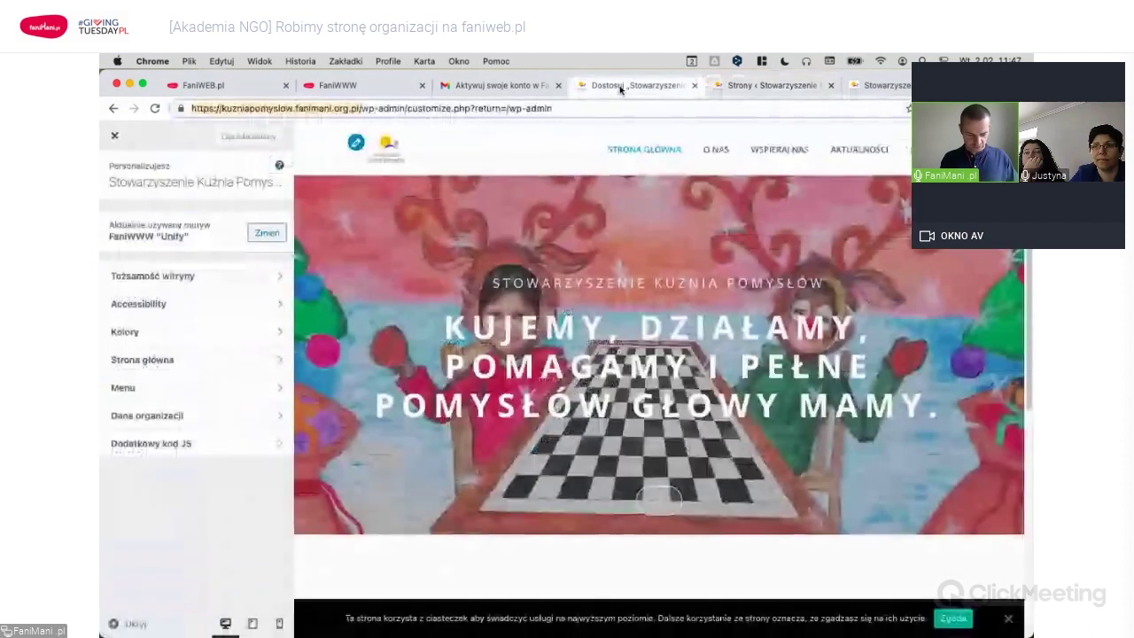
{"action": "left_click", "coordinate": [797, 86]}
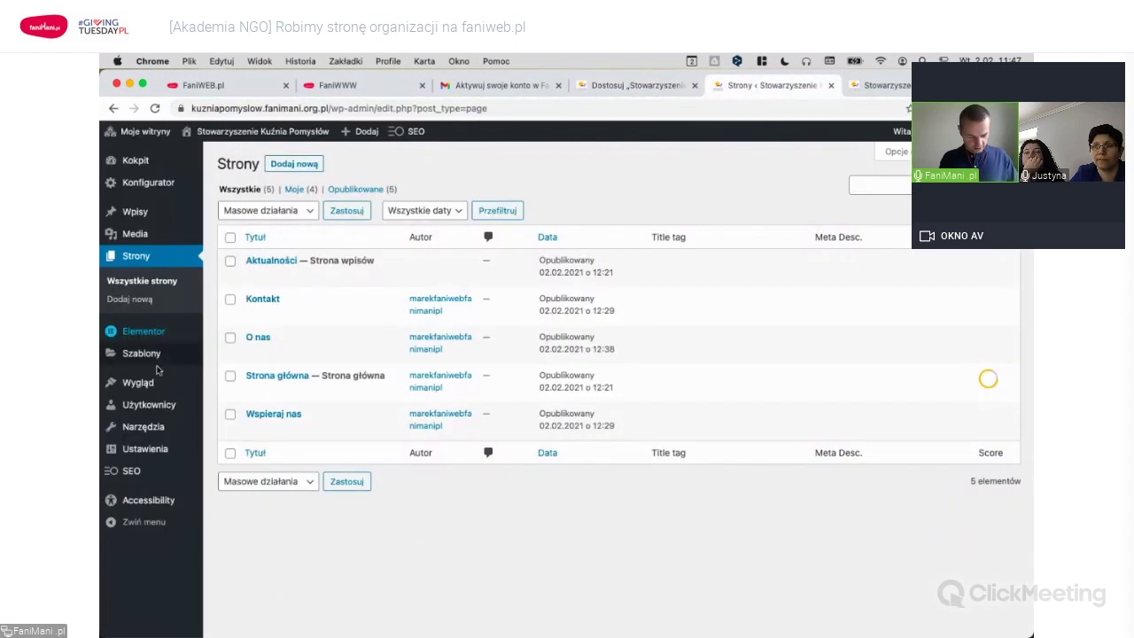
{"action": "mouse_move", "coordinate": [141, 382]}
{"action": "left_click", "coordinate": [225, 423]}
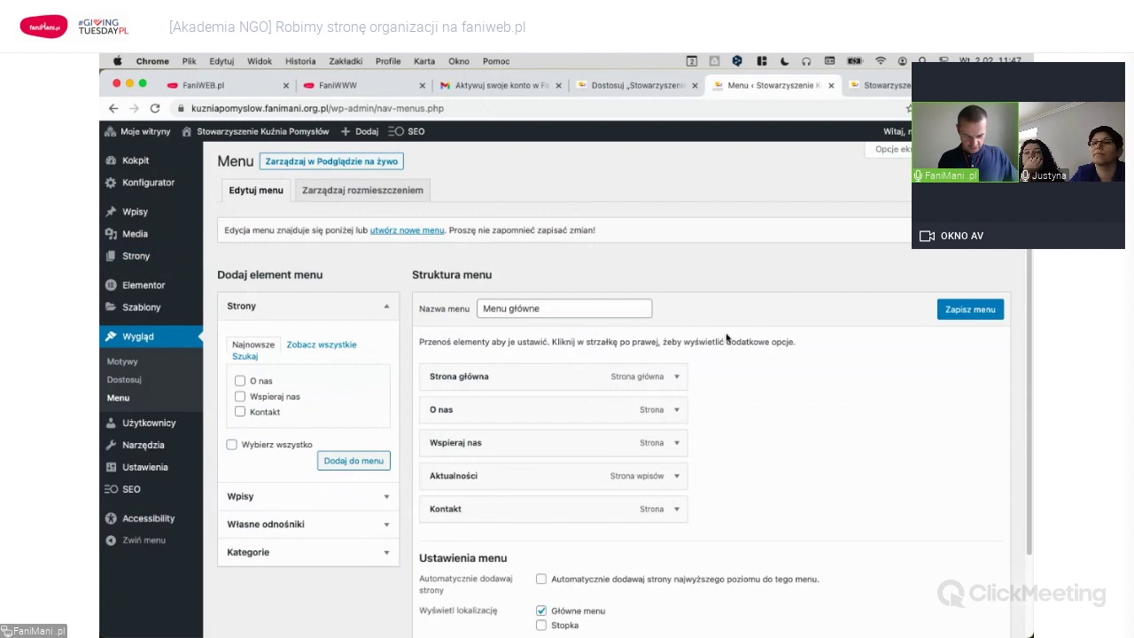
Compare Menu główne's five entries in the customizer's Menu panel before returning to the menu editor
{"action": "scroll", "coordinate": [728, 339], "scroll_direction": "down", "scroll_amount": 2}
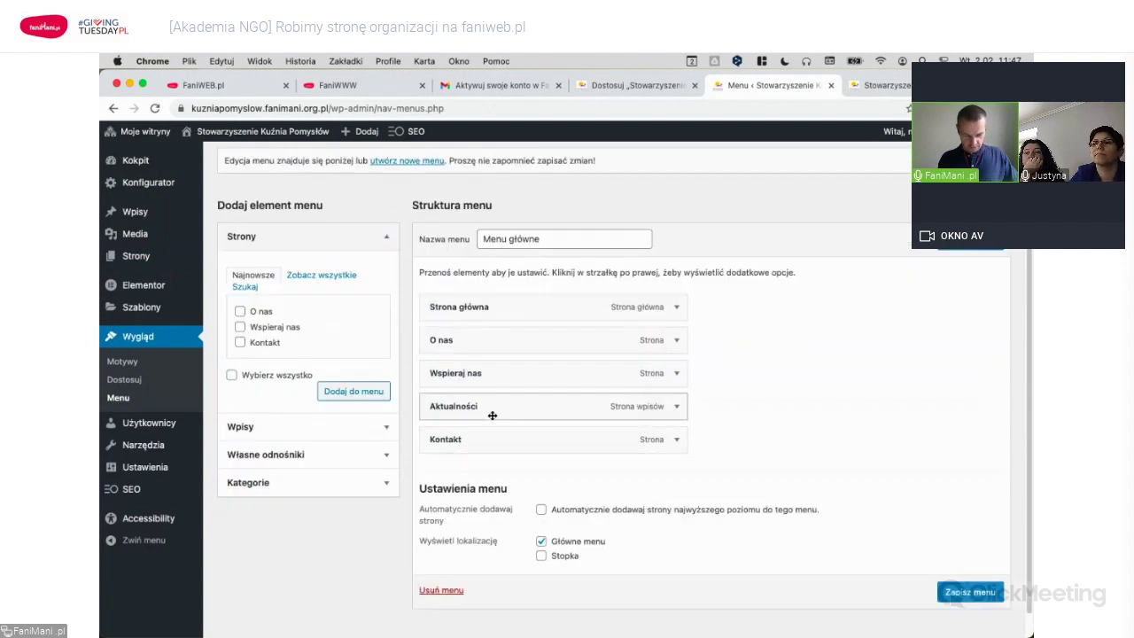
{"action": "left_click", "coordinate": [631, 85]}
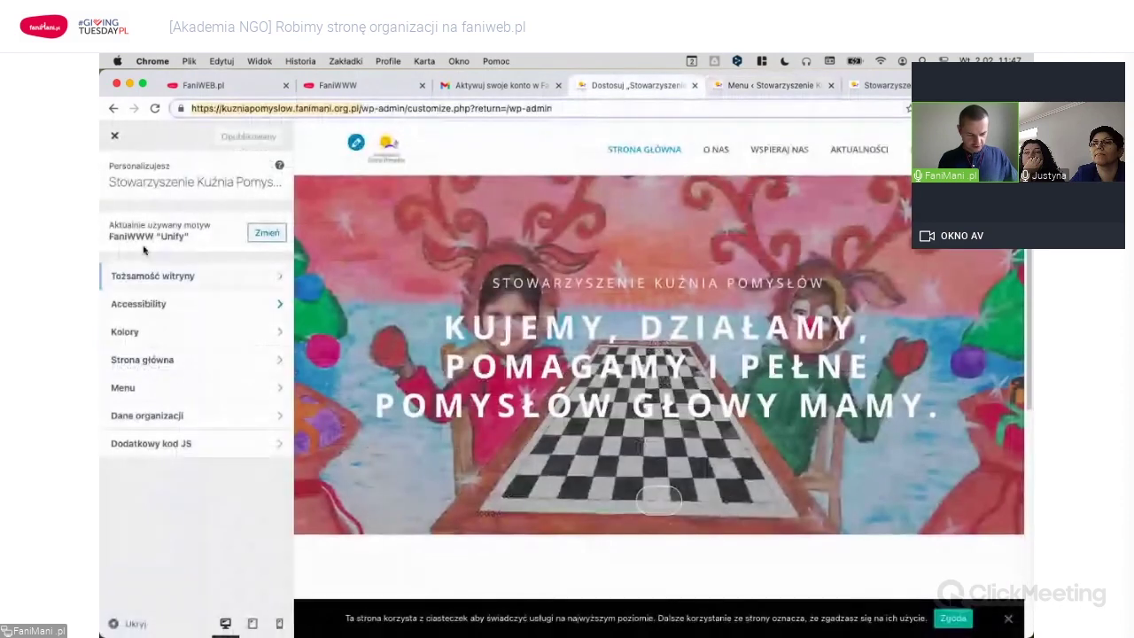
{"action": "left_click", "coordinate": [151, 388]}
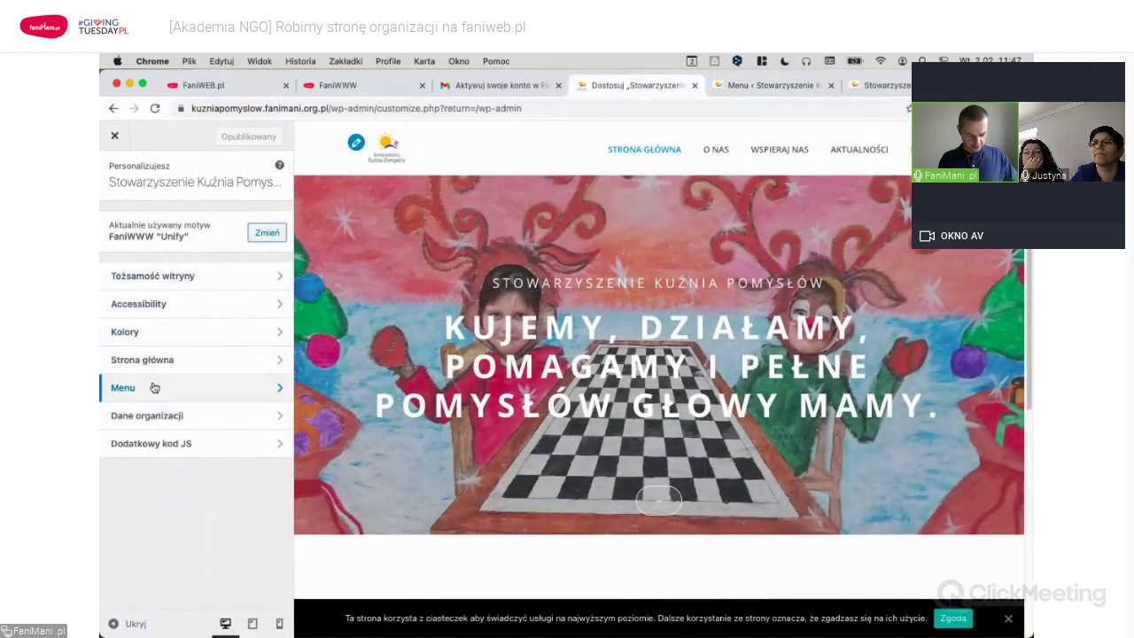
{"action": "left_click", "coordinate": [204, 249]}
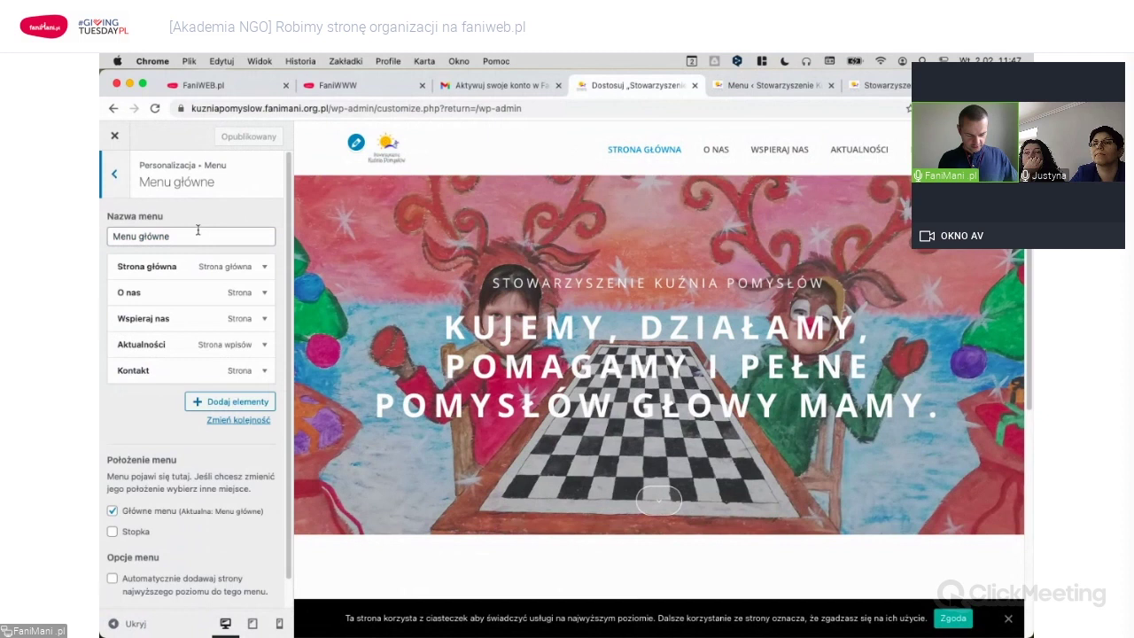
{"action": "left_click", "coordinate": [732, 86]}
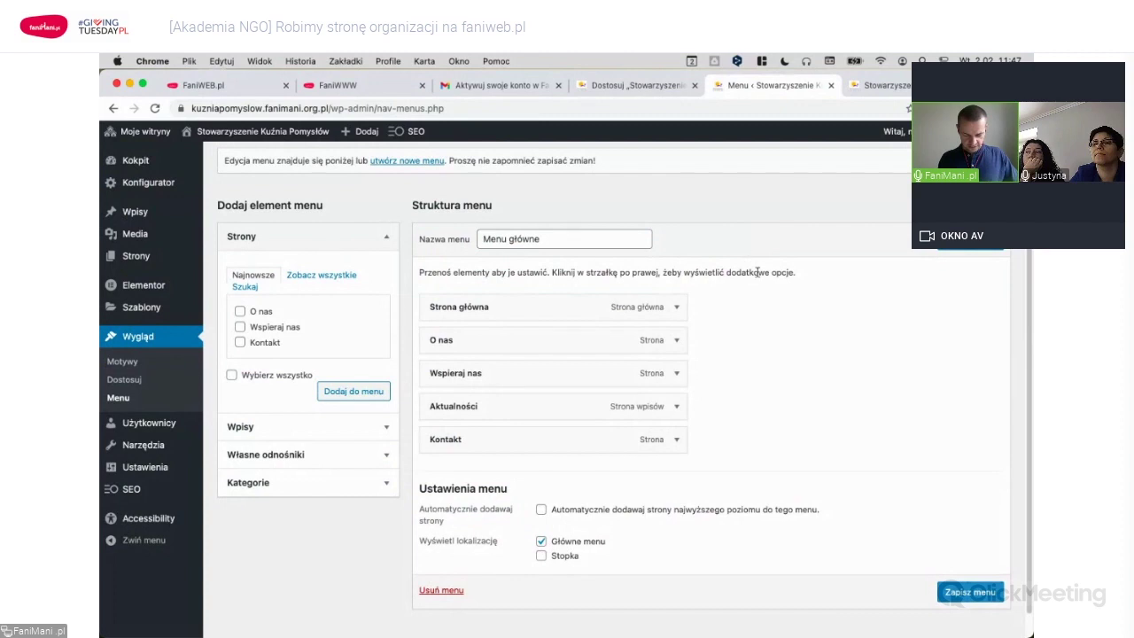
{"action": "left_click", "coordinate": [386, 458]}
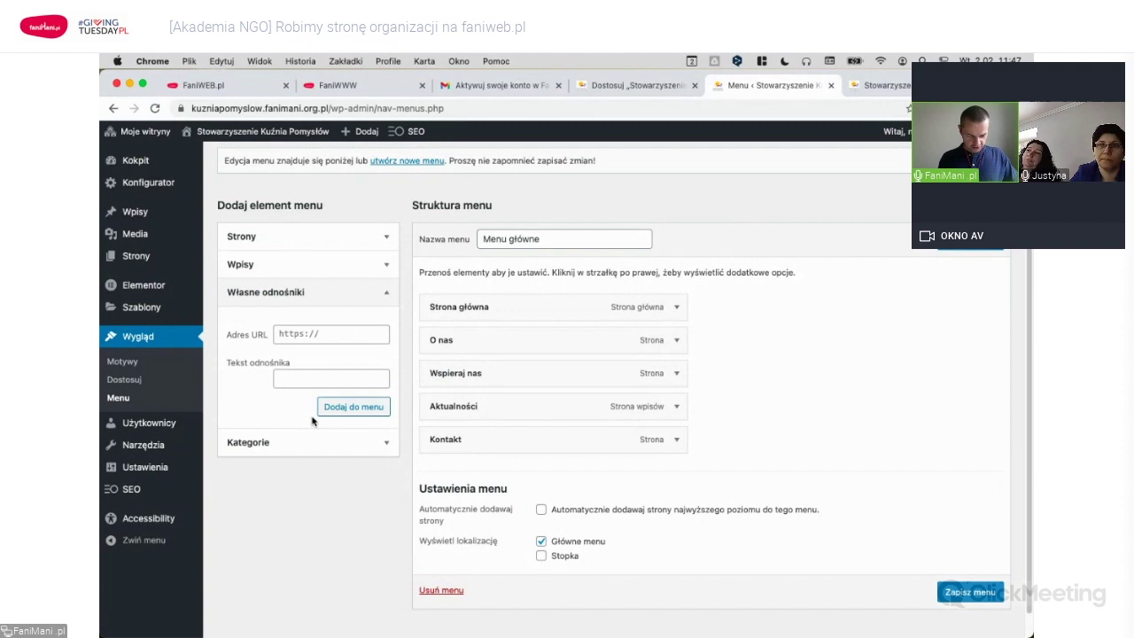
{"action": "left_click", "coordinate": [345, 333]}
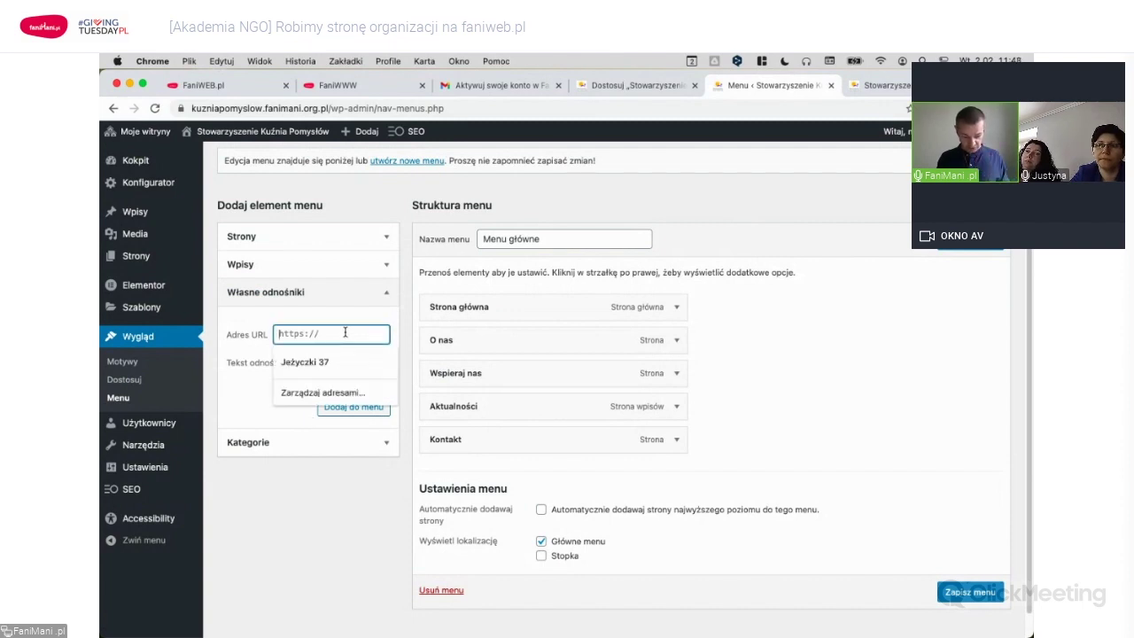
{"action": "left_click", "coordinate": [825, 216]}
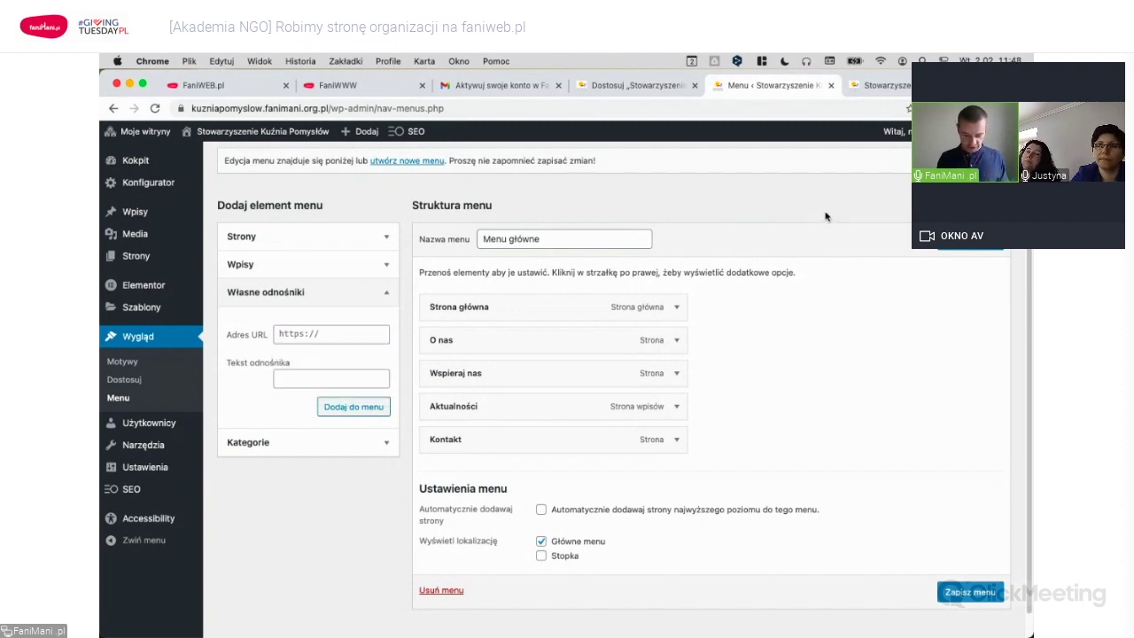
{"action": "left_click", "coordinate": [365, 334]}
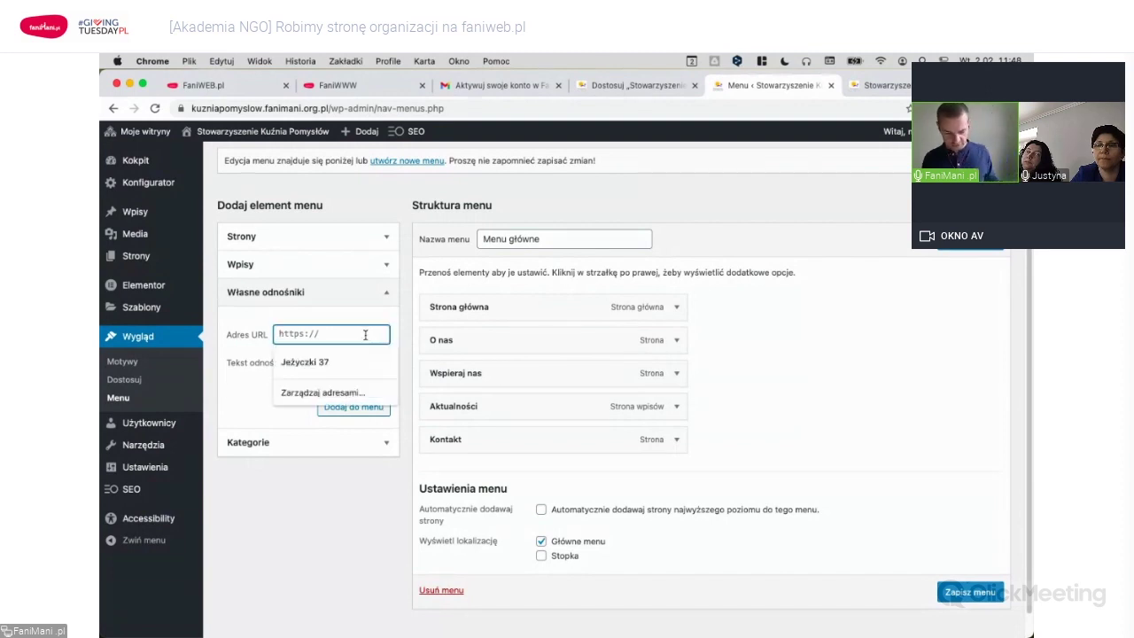
{"action": "key", "text": "Escape"}
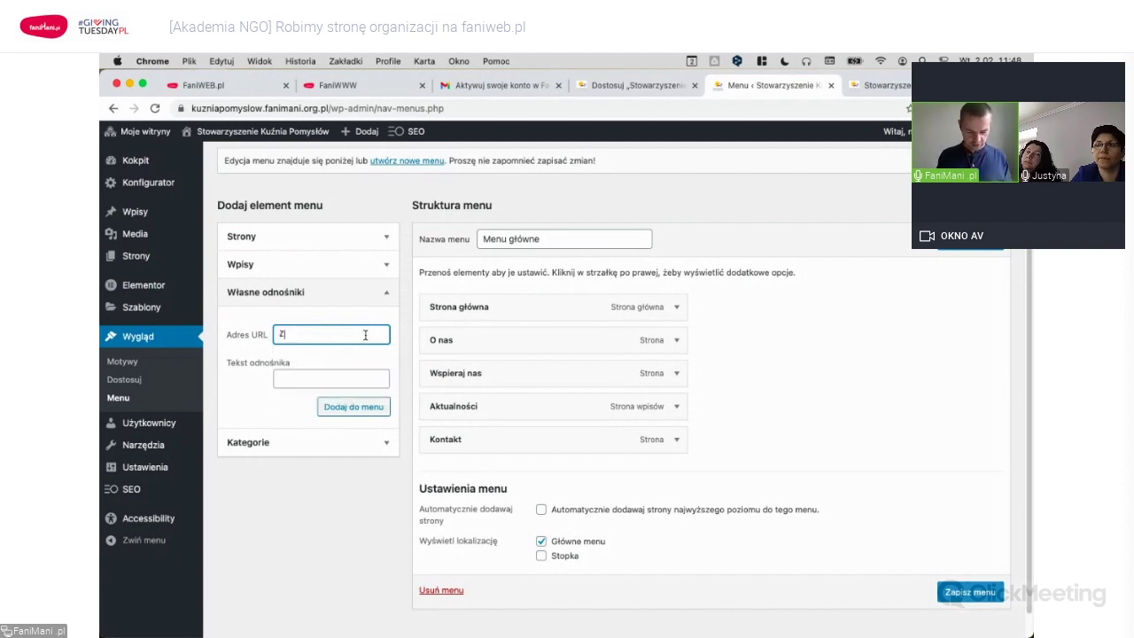
{"action": "type", "text": "https://zbiorka.pl/"}
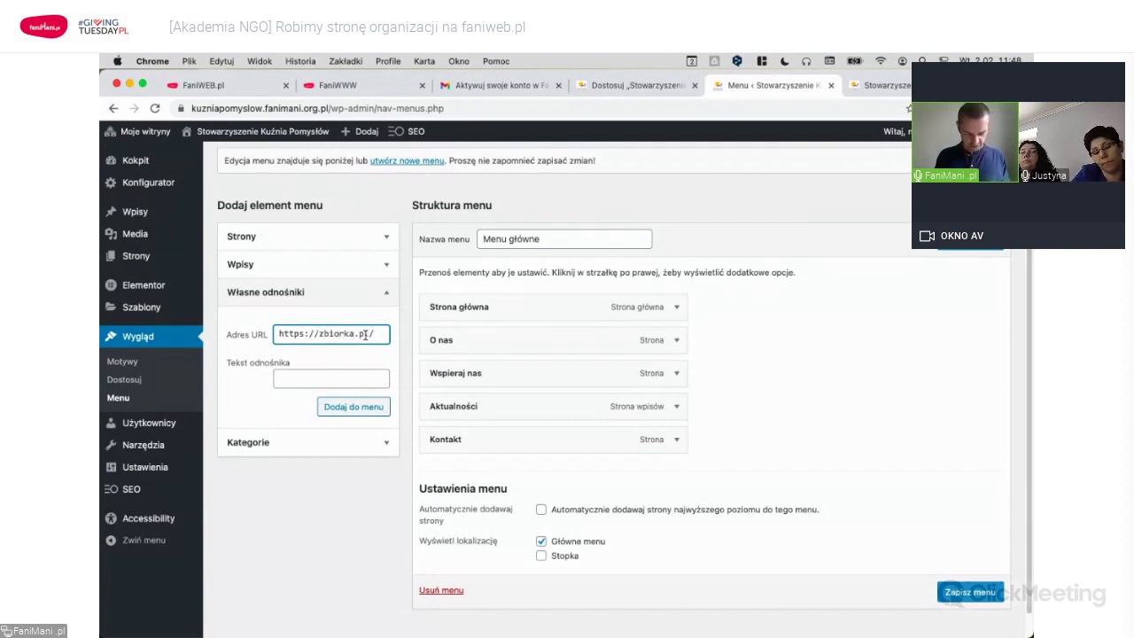
{"action": "type", "text": "kuzniapomyslow"}
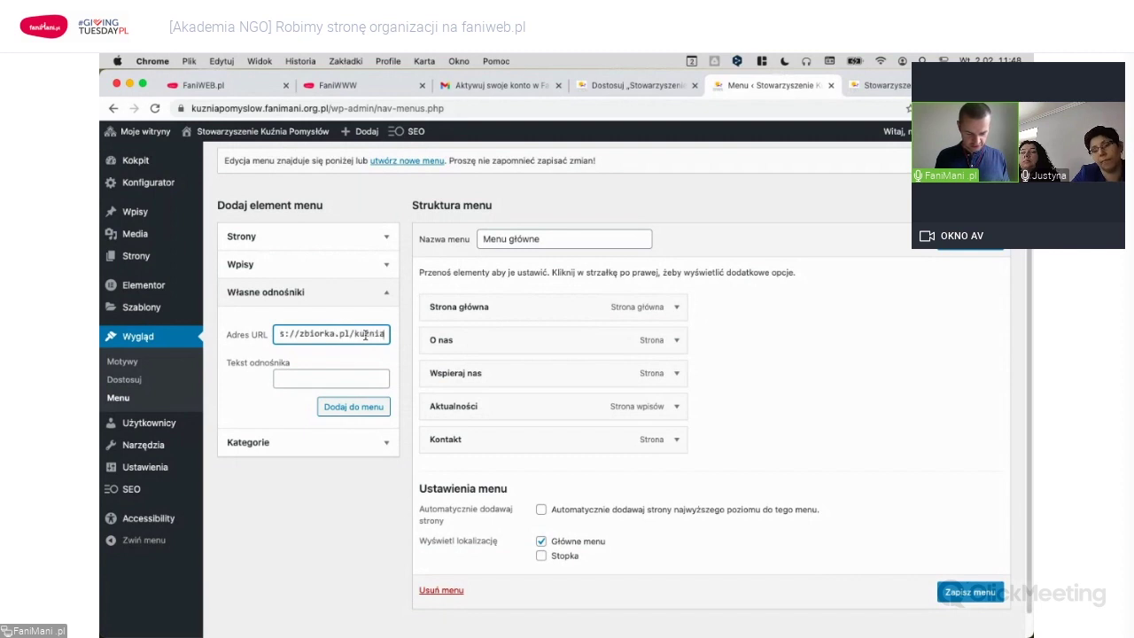
{"action": "key", "text": "Tab"}
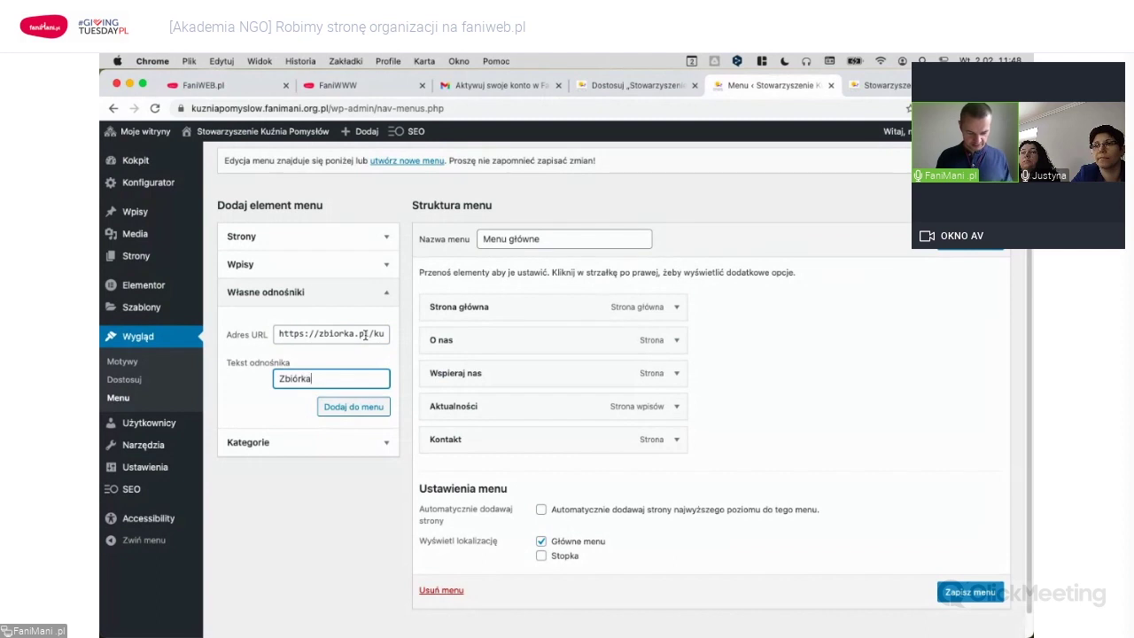
{"action": "left_click", "coordinate": [367, 405]}
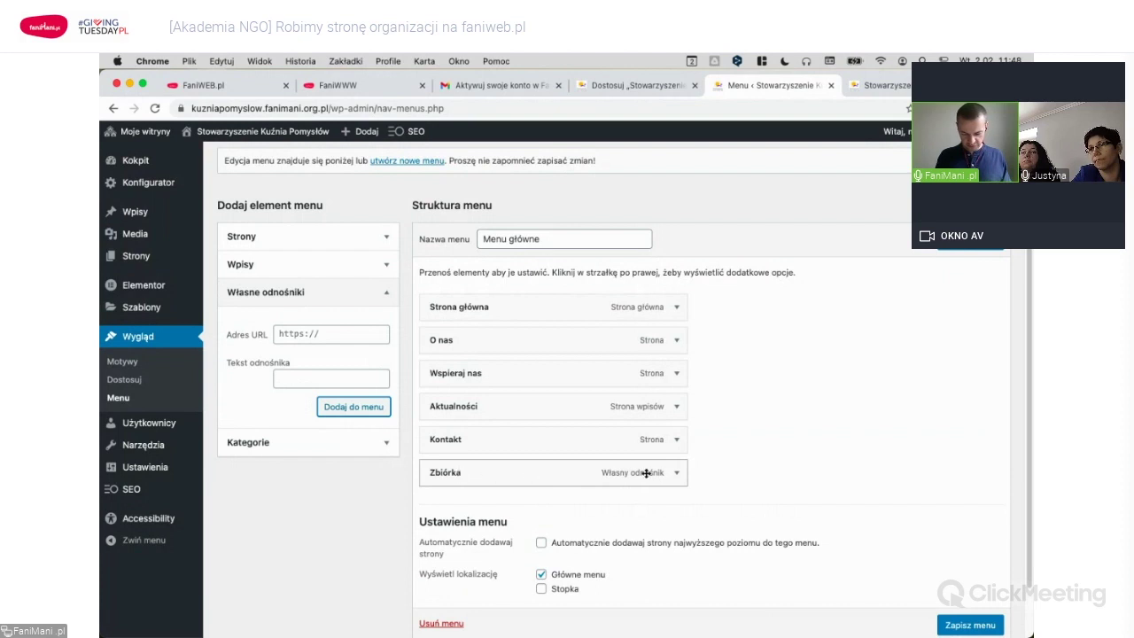
Check the Zbiórka item's web address and save Menu główne
{"action": "left_click", "coordinate": [676, 475]}
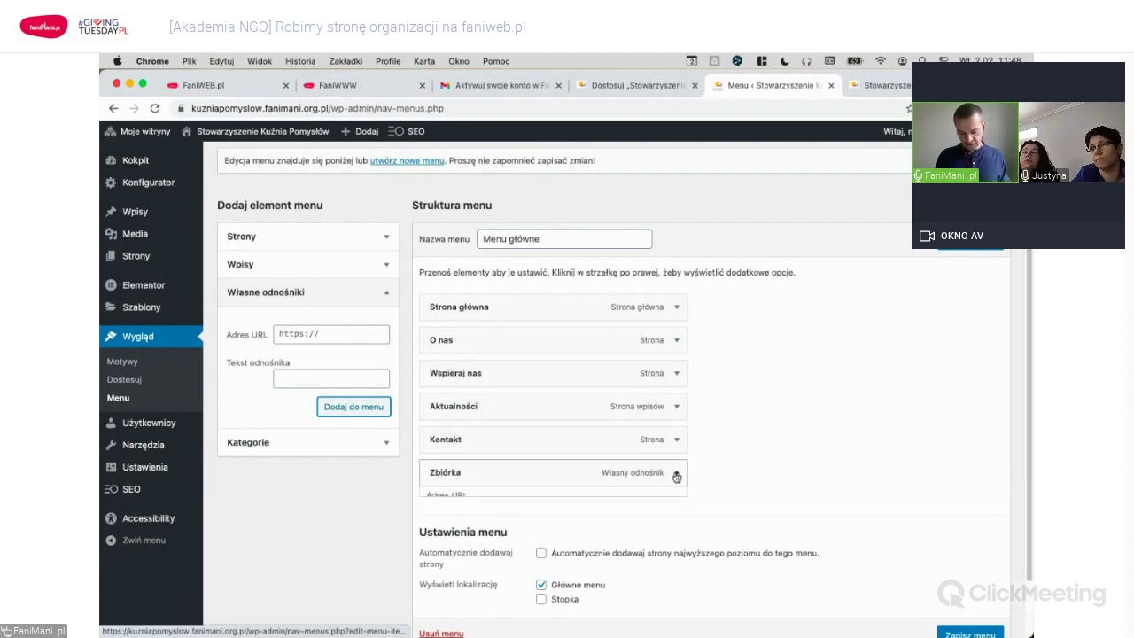
{"action": "left_click", "coordinate": [465, 516]}
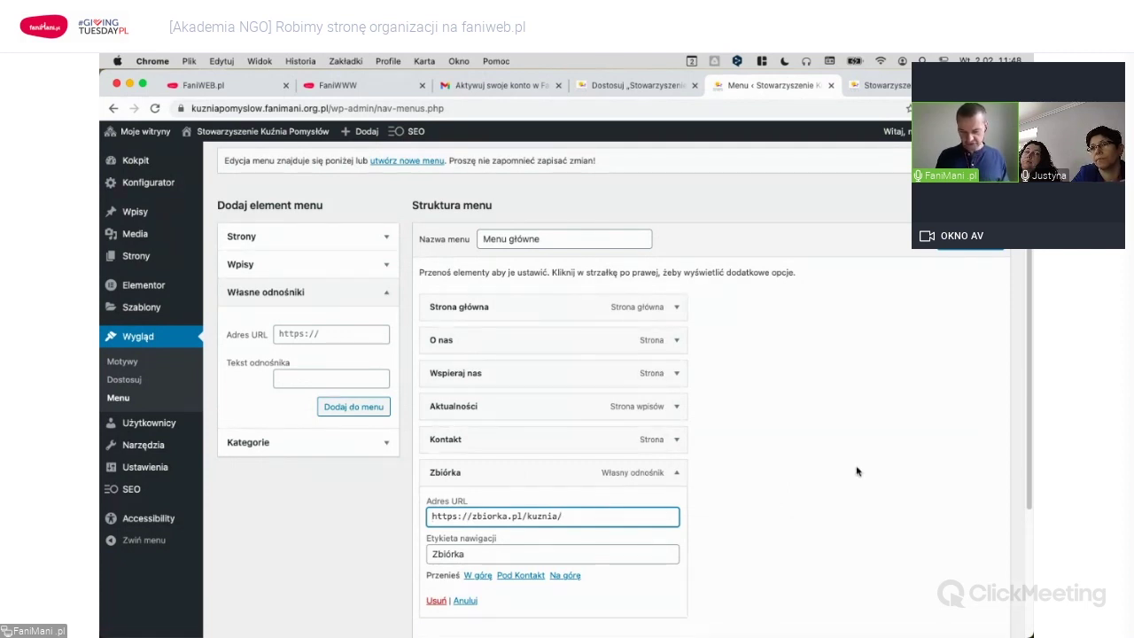
{"action": "left_click", "coordinate": [940, 251]}
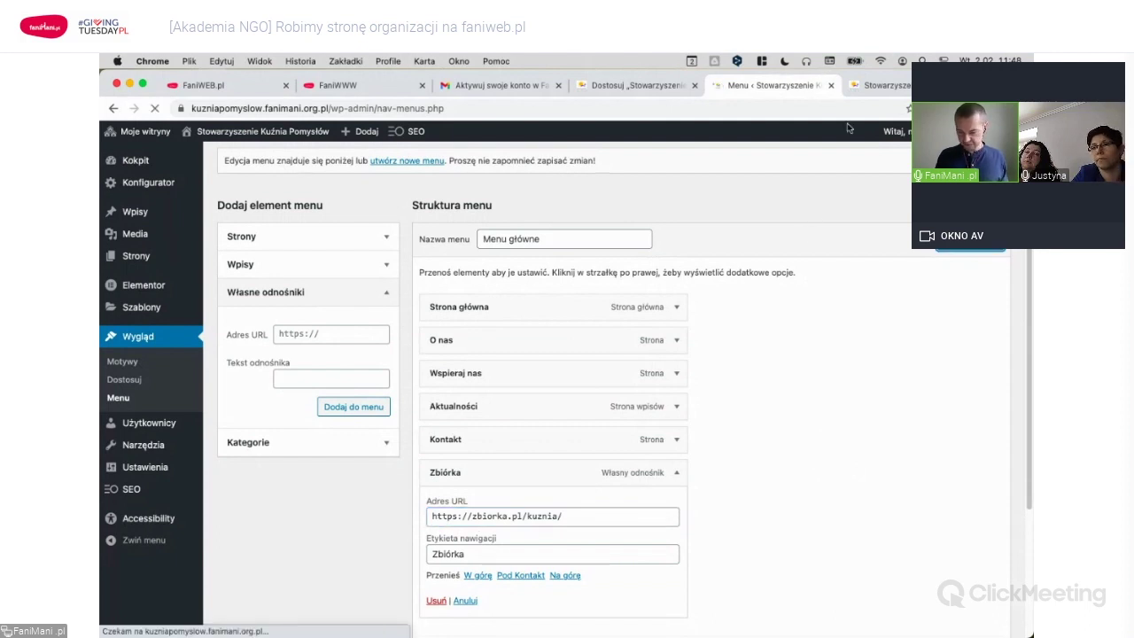
Load the live homepage by stripping the preview parameters from its address
{"action": "left_click", "coordinate": [877, 86]}
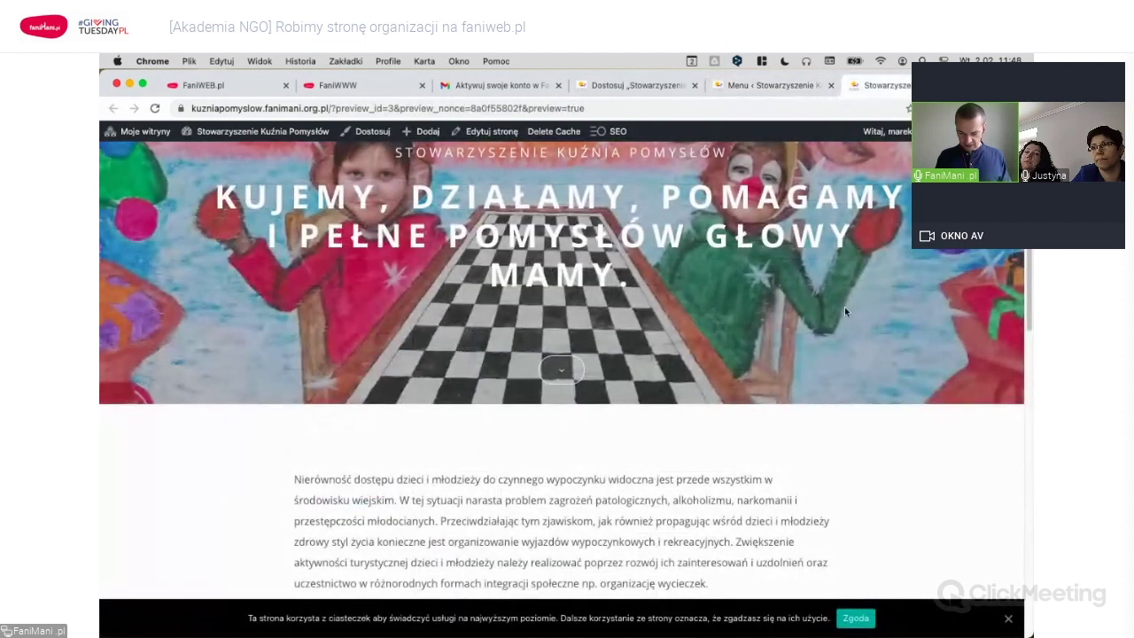
{"action": "scroll", "coordinate": [844, 307], "scroll_direction": "up", "scroll_amount": 3}
{"action": "key", "text": "super+r"}
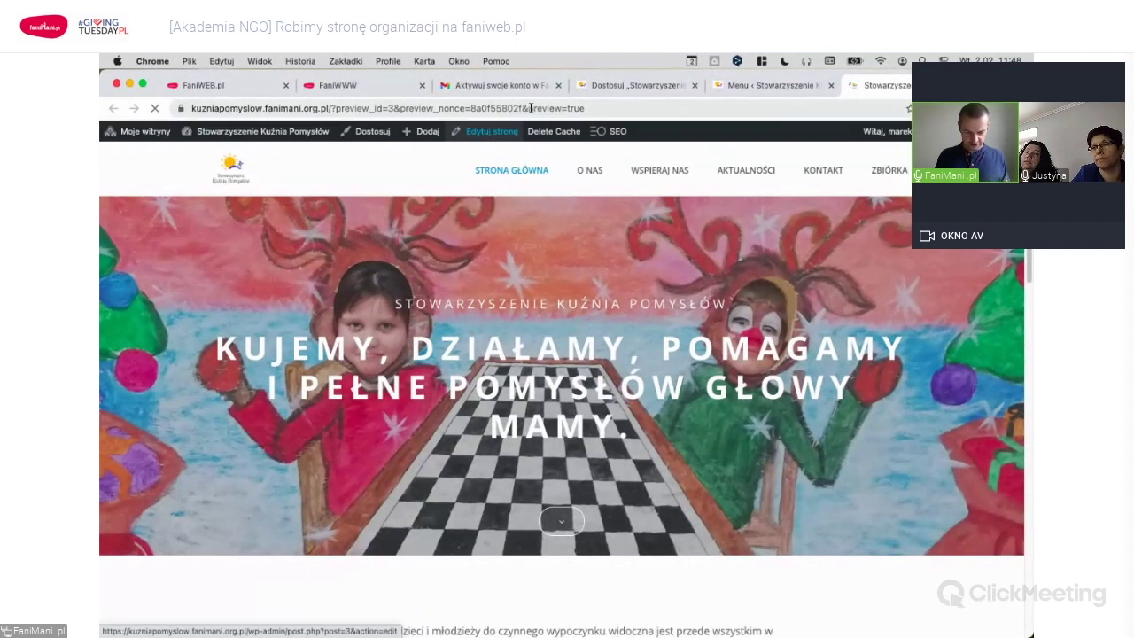
{"action": "left_click", "coordinate": [658, 108]}
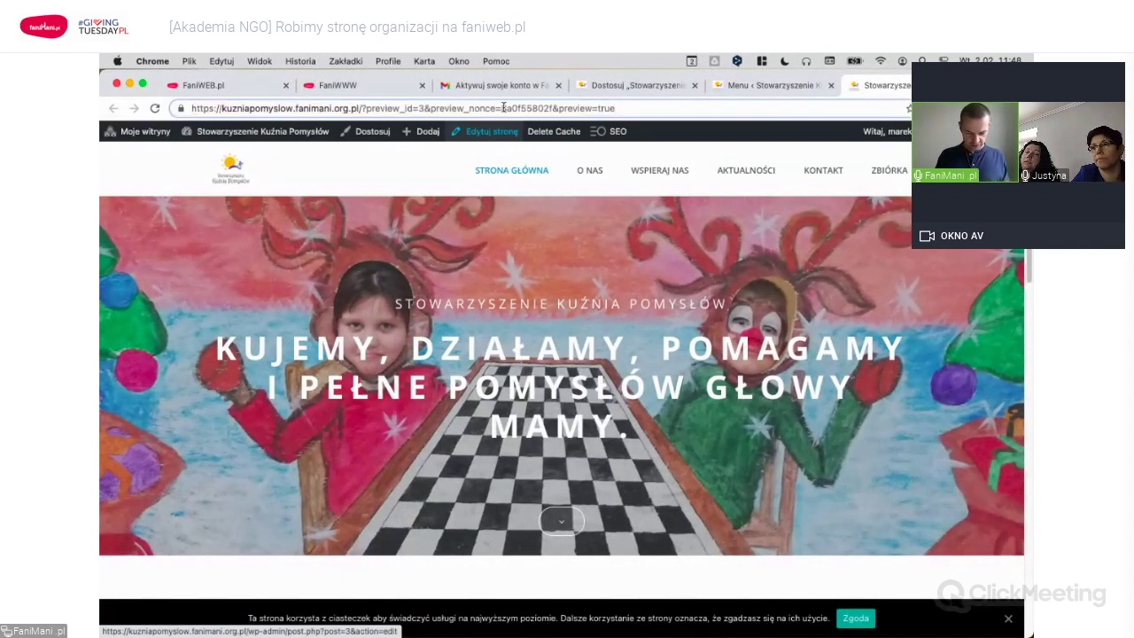
{"action": "left_click_drag", "start_coordinate": [365, 107], "coordinate": [678, 106]}
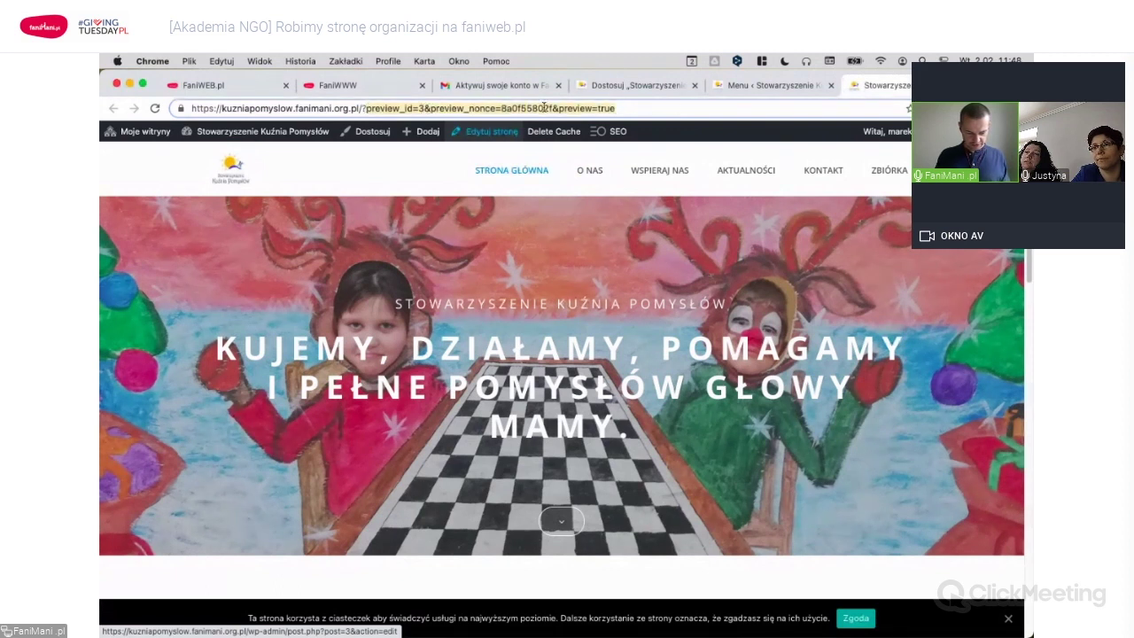
{"action": "left_click", "coordinate": [366, 108]}
{"action": "left_click_drag", "start_coordinate": [363, 108], "coordinate": [675, 110]}
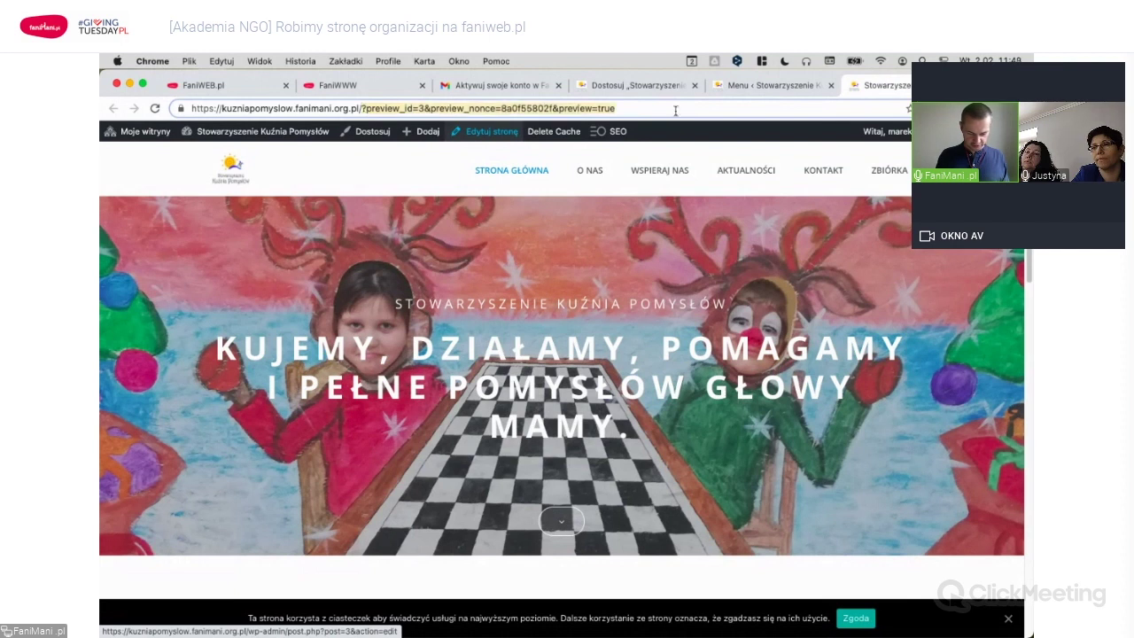
{"action": "key", "text": "BackSpace"}
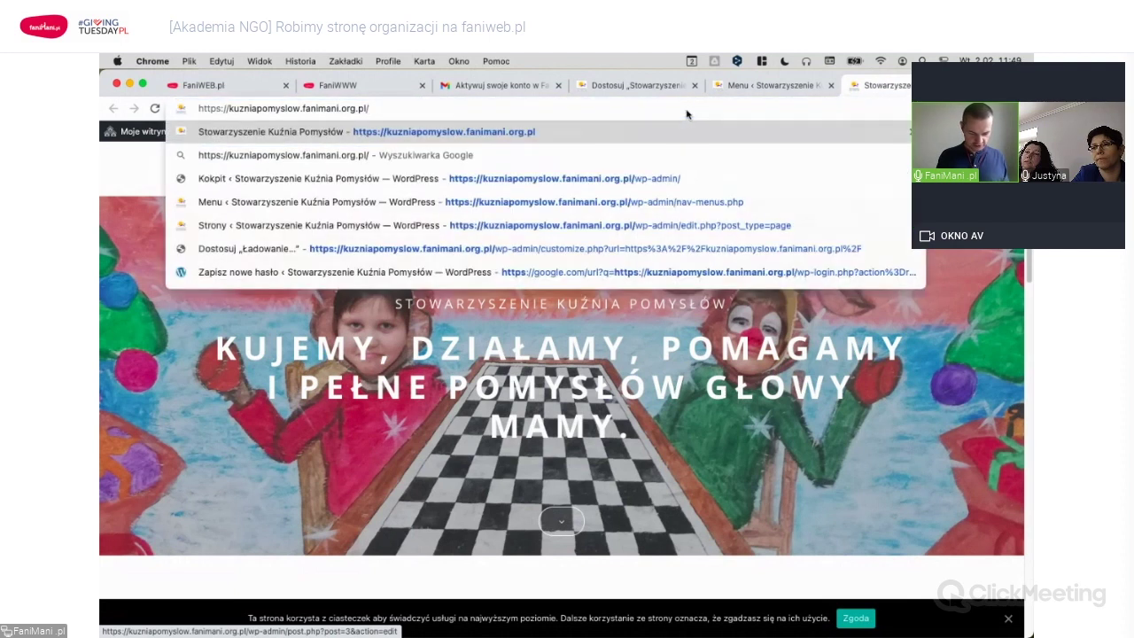
{"action": "key", "text": "Return"}
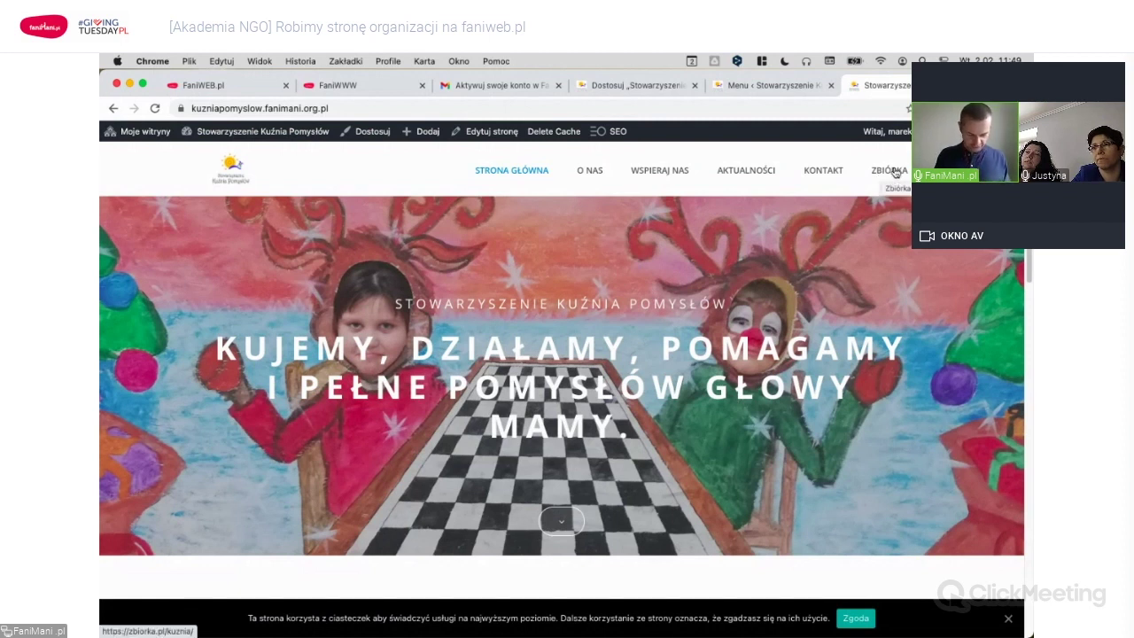
Remove the Zbiórka item from Menu główne
{"action": "left_click", "coordinate": [764, 85]}
{"action": "scroll", "coordinate": [773, 420], "scroll_direction": "down", "scroll_amount": 2}
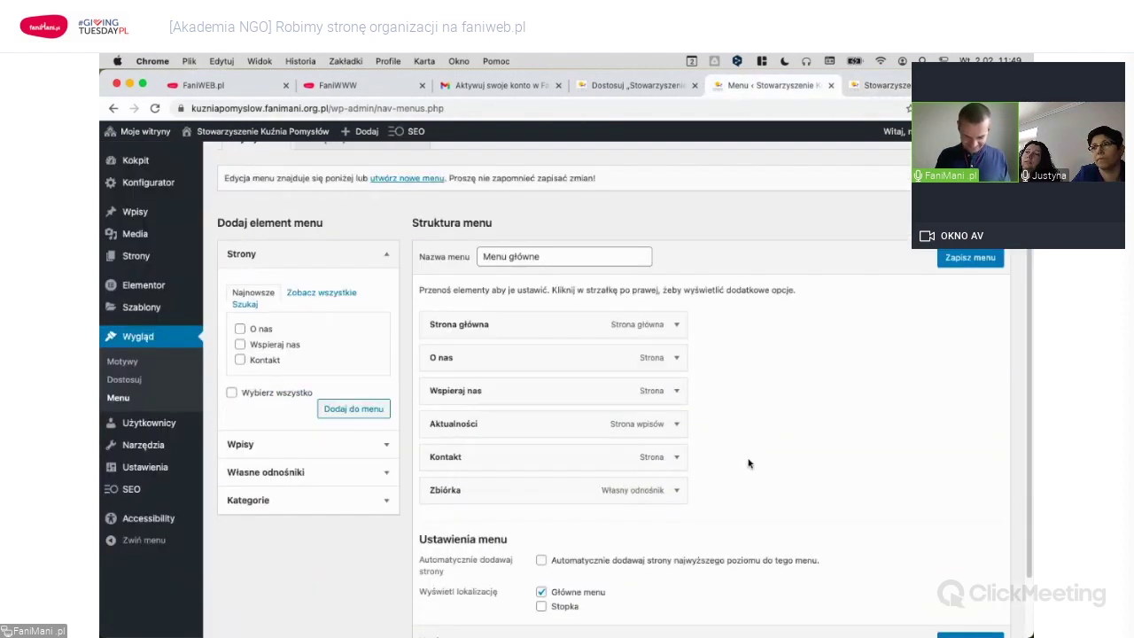
{"action": "left_click", "coordinate": [676, 488]}
{"action": "scroll", "coordinate": [760, 443], "scroll_direction": "down", "scroll_amount": 4}
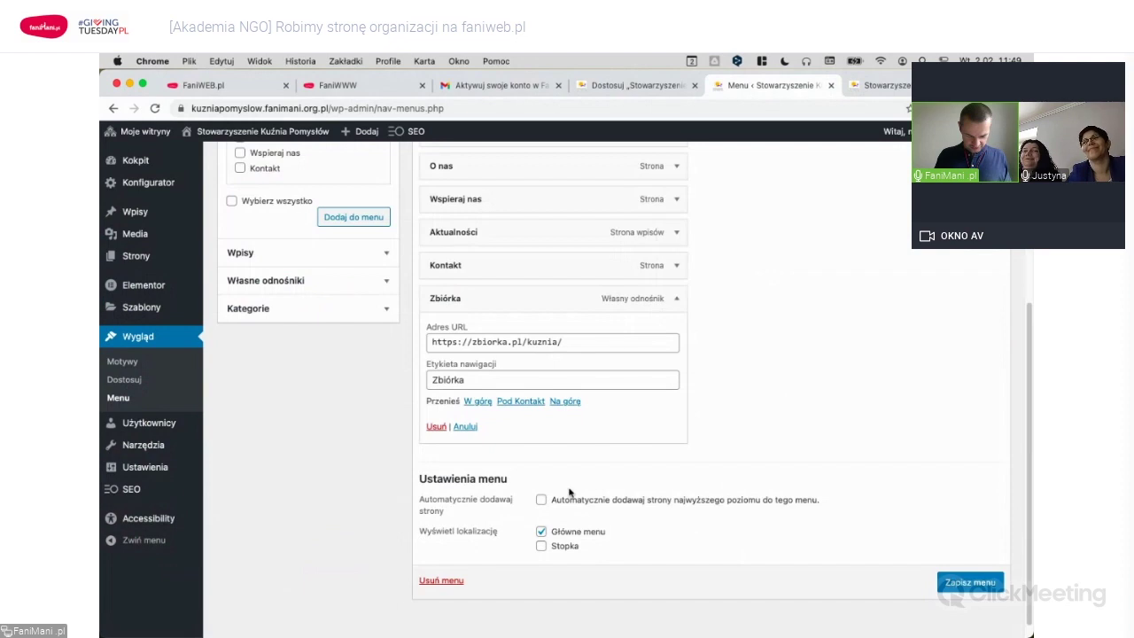
{"action": "left_click", "coordinate": [437, 429]}
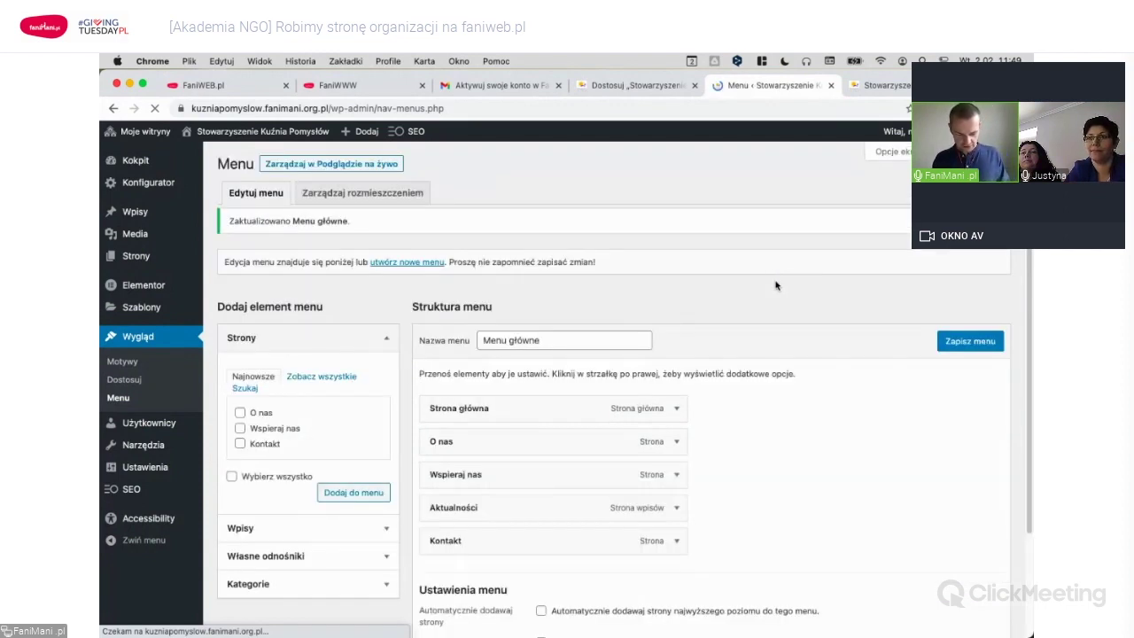
{"action": "scroll", "coordinate": [776, 284], "scroll_direction": "up", "scroll_amount": 2}
Check the live association homepage down to its footer
{"action": "left_click", "coordinate": [882, 85]}
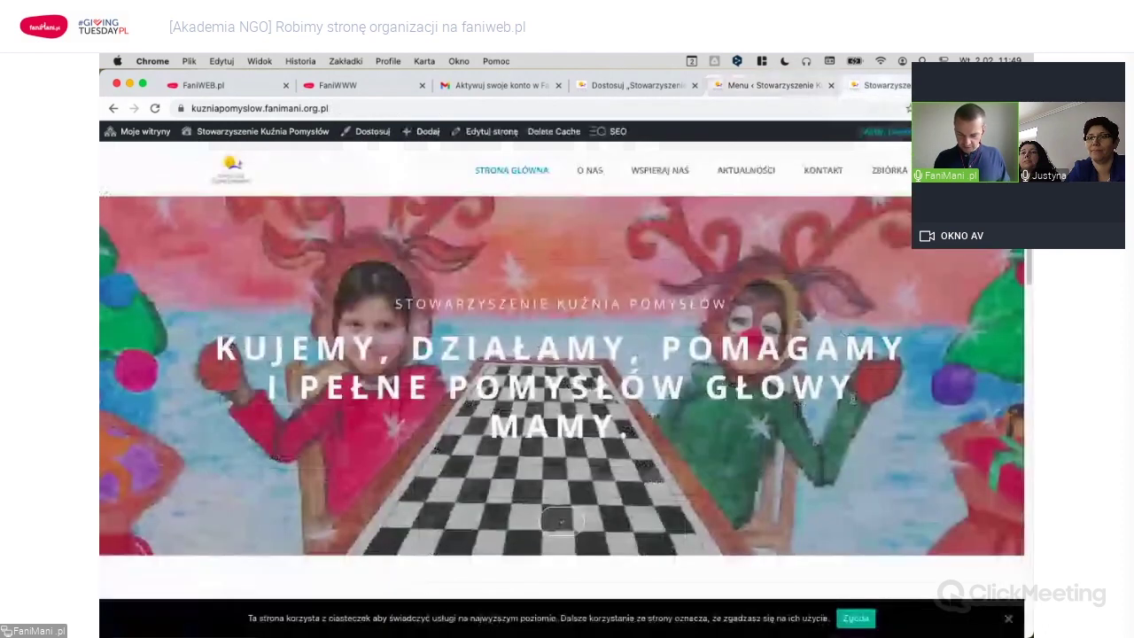
{"action": "scroll", "coordinate": [853, 399], "scroll_direction": "down", "scroll_amount": 6}
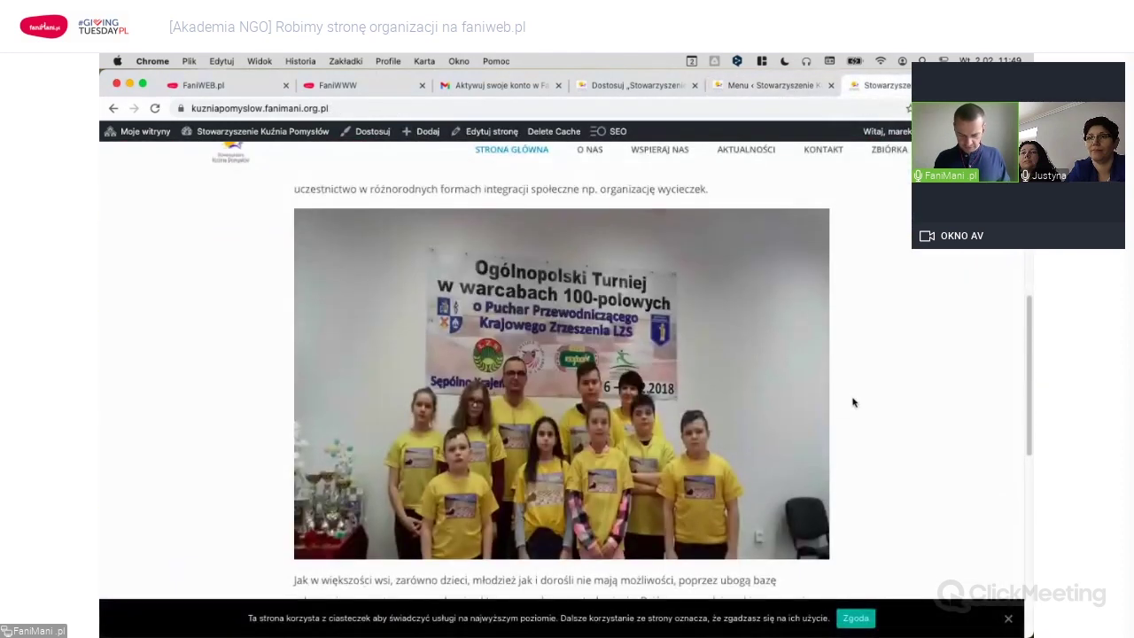
{"action": "scroll", "coordinate": [853, 402], "scroll_direction": "down", "scroll_amount": 8}
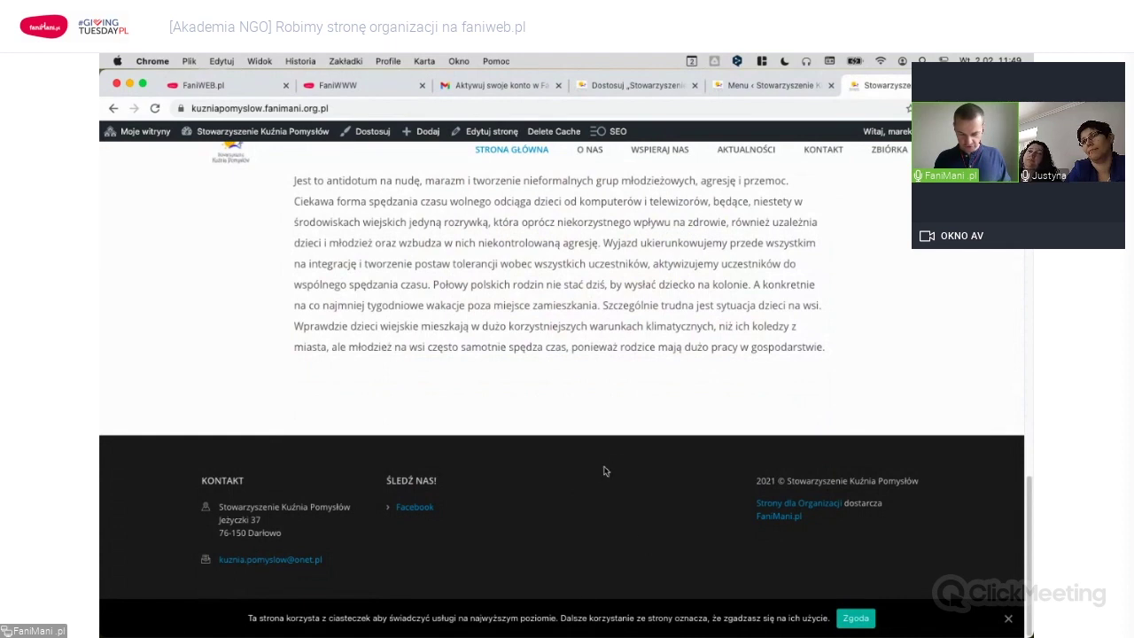
{"action": "left_click", "coordinate": [770, 85]}
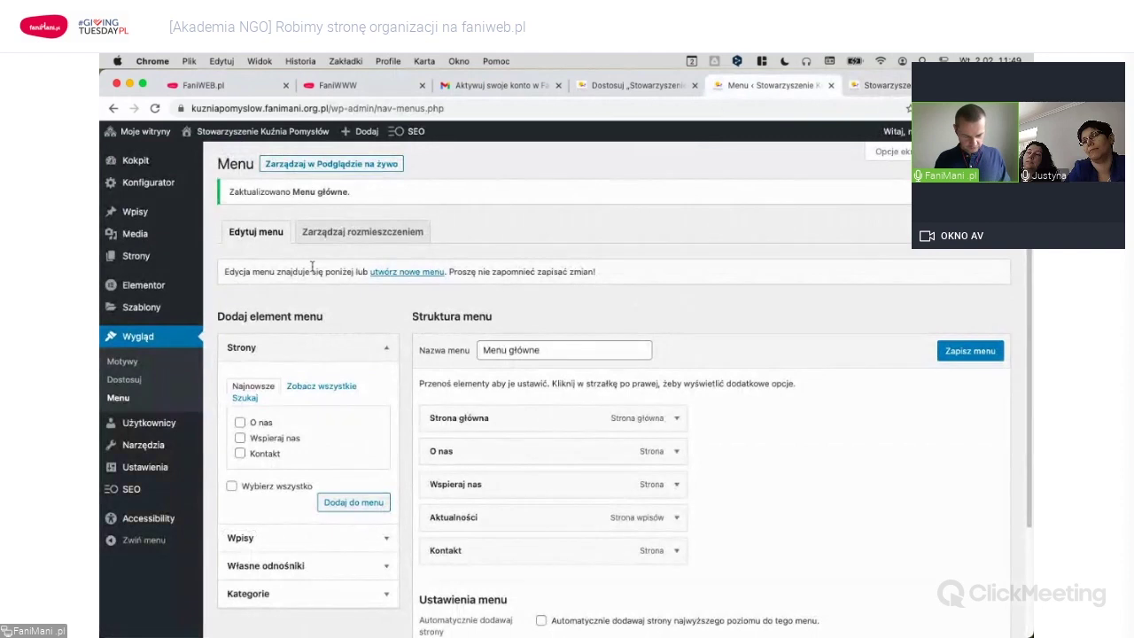
Create a new menu named Stopka assigned to the Stopka footer location
{"action": "left_click", "coordinate": [411, 273]}
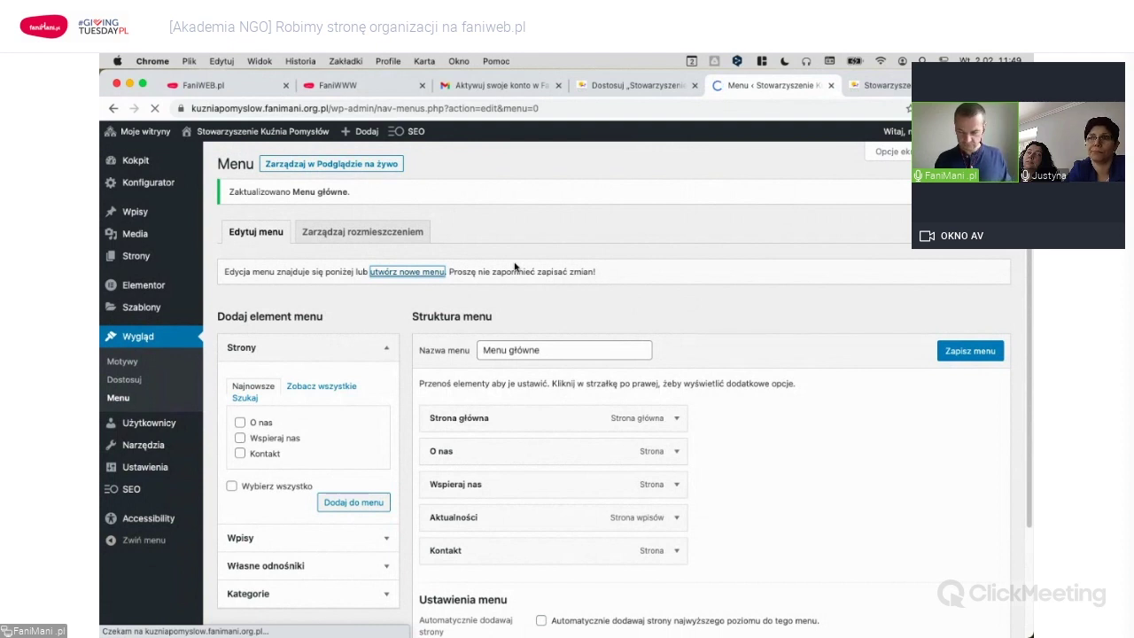
{"action": "left_click", "coordinate": [547, 311]}
{"action": "type", "text": "Stopka"}
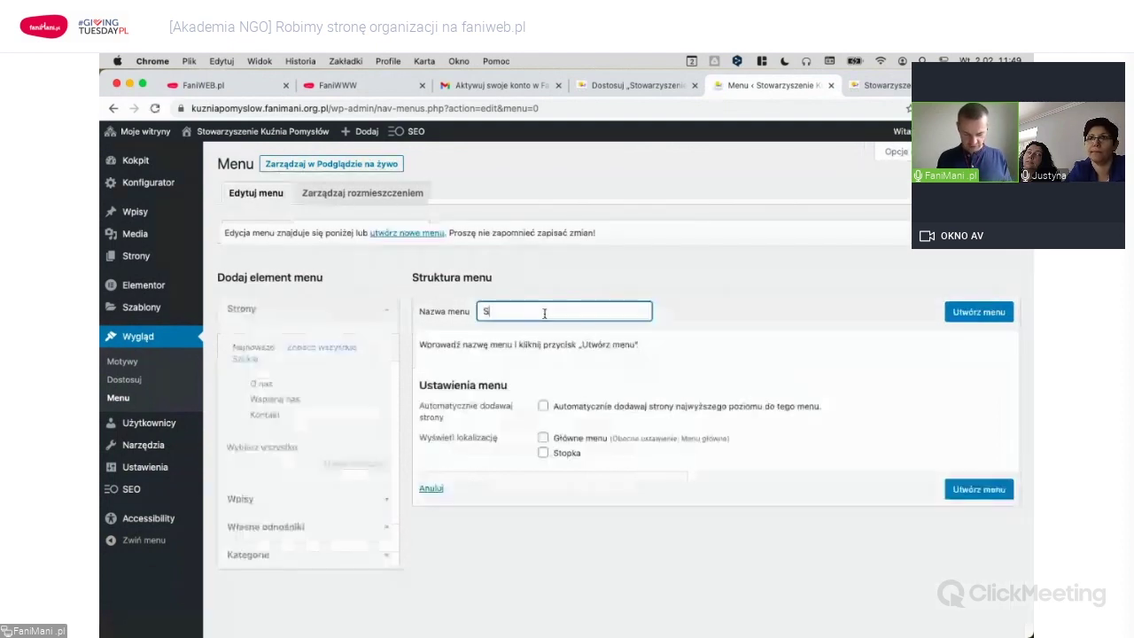
{"action": "left_click", "coordinate": [543, 454]}
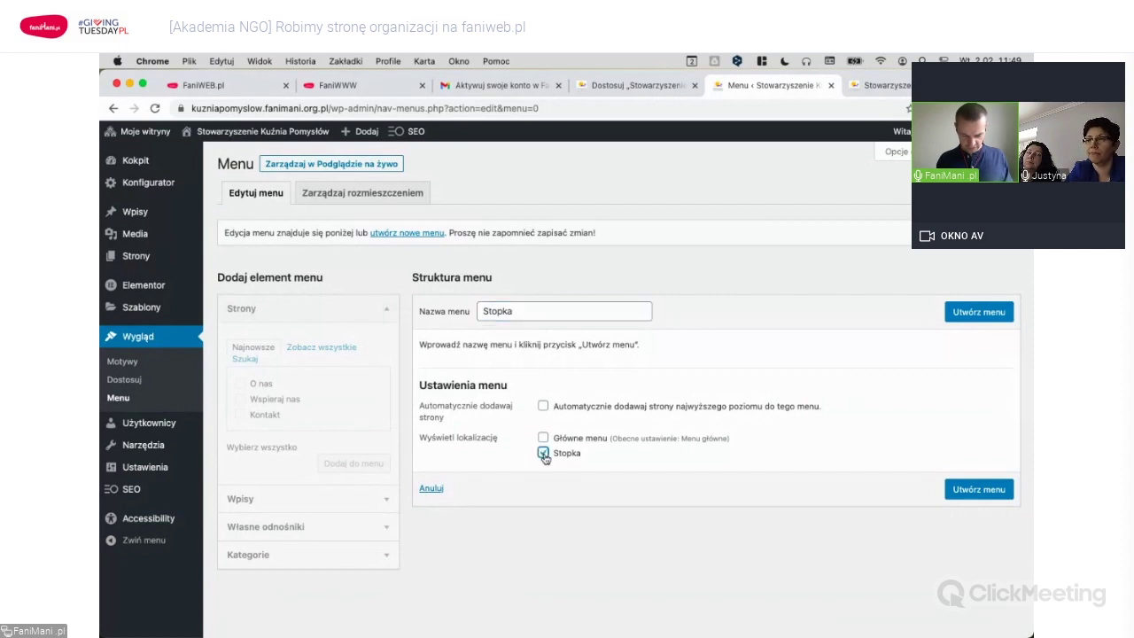
{"action": "left_click", "coordinate": [974, 317]}
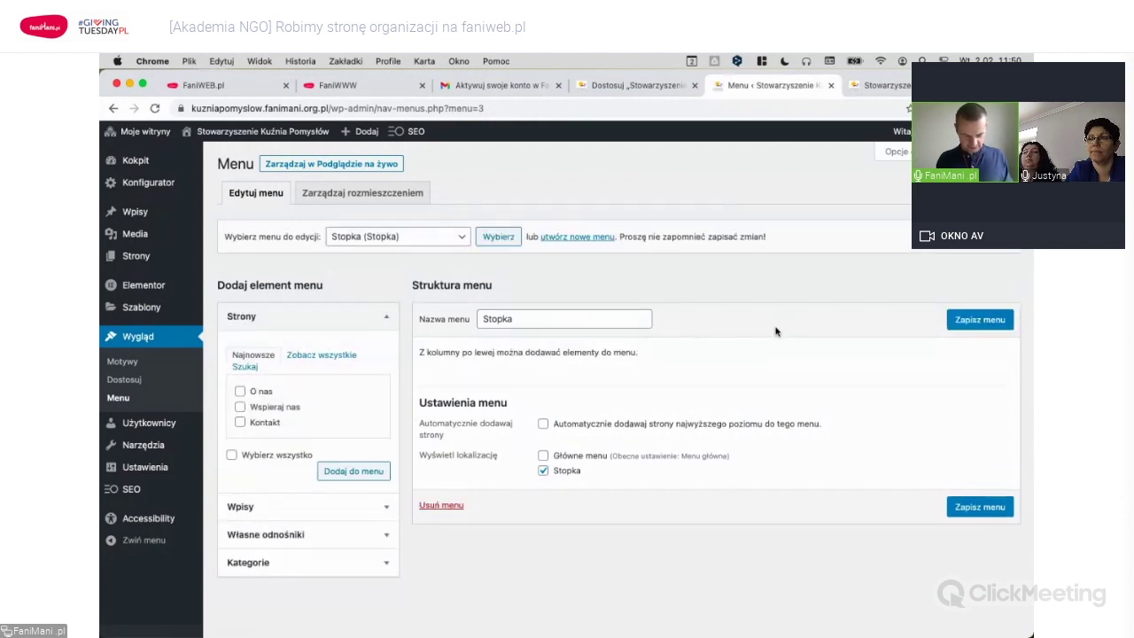
Add Aktualności, Kontakt, O nas and Wspieraj nas, move Wspieraj nas first, and save Stopka
{"action": "left_click", "coordinate": [319, 357]}
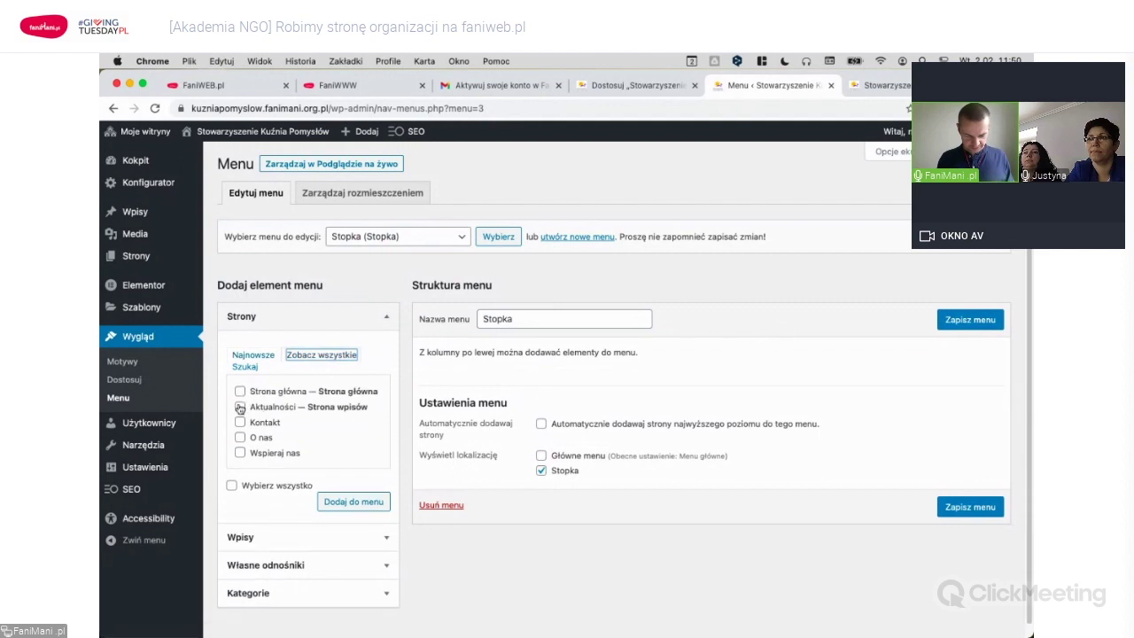
{"action": "left_click", "coordinate": [240, 407]}
{"action": "left_click", "coordinate": [240, 422]}
{"action": "left_click", "coordinate": [240, 437]}
{"action": "left_click", "coordinate": [240, 452]}
{"action": "left_click", "coordinate": [372, 508]}
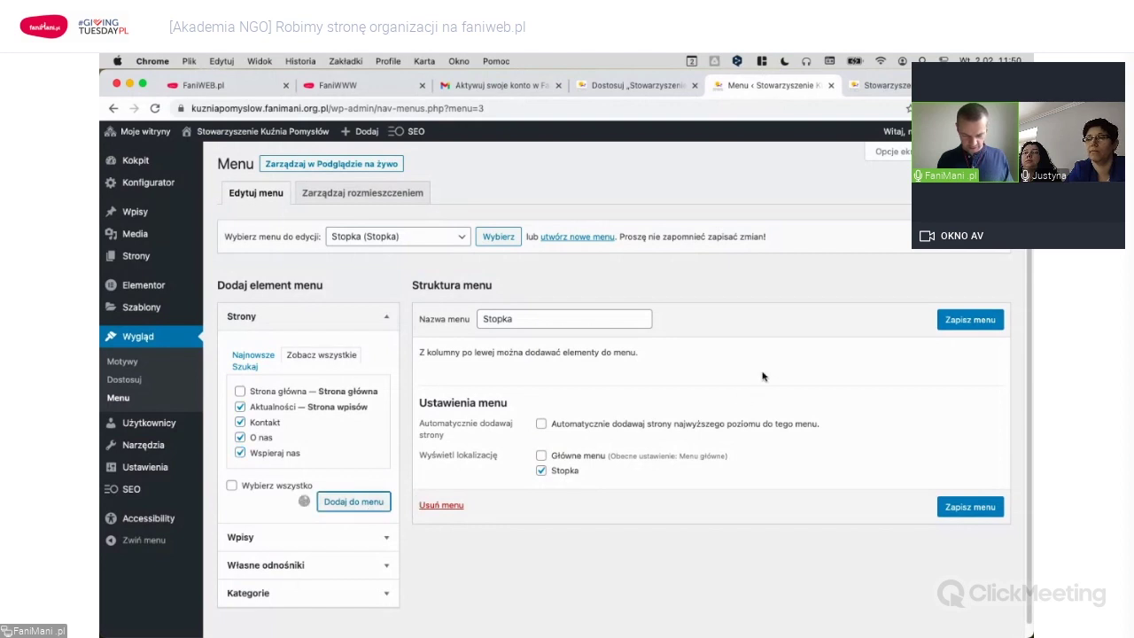
{"action": "left_click_drag", "start_coordinate": [489, 483], "coordinate": [485, 378]}
{"action": "left_click", "coordinate": [970, 319]}
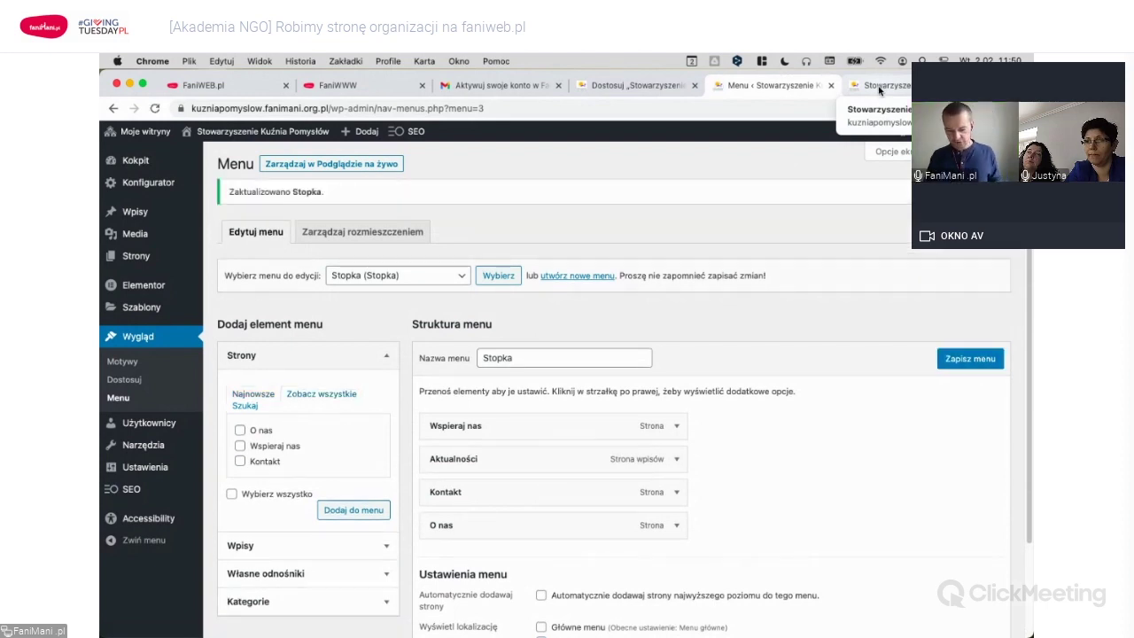
{"action": "left_click", "coordinate": [879, 88]}
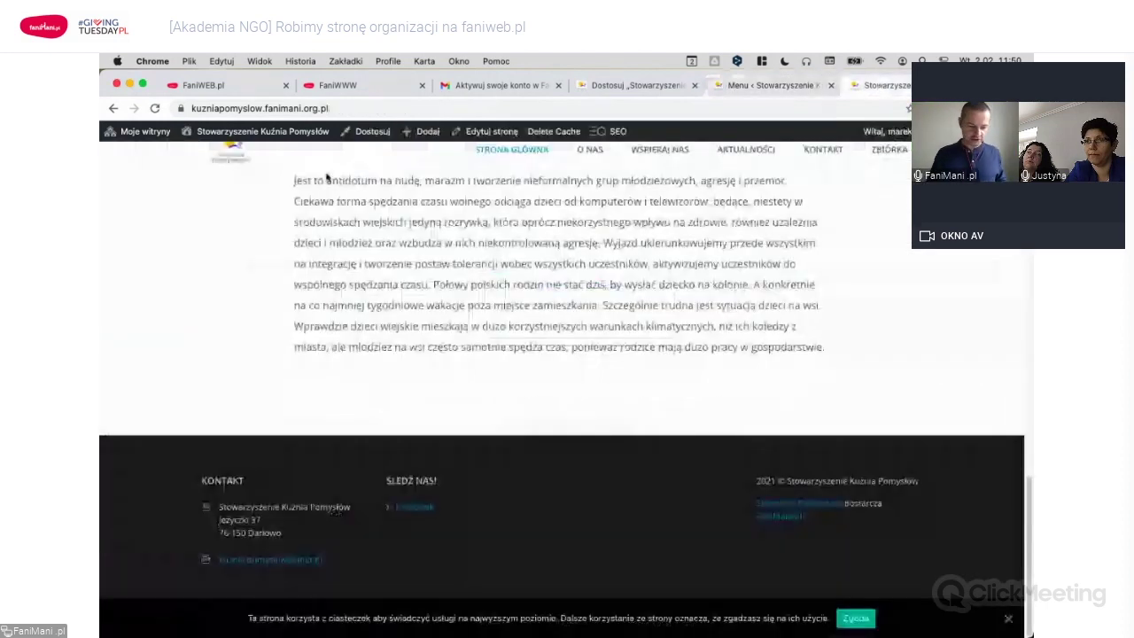
{"action": "left_click", "coordinate": [155, 108]}
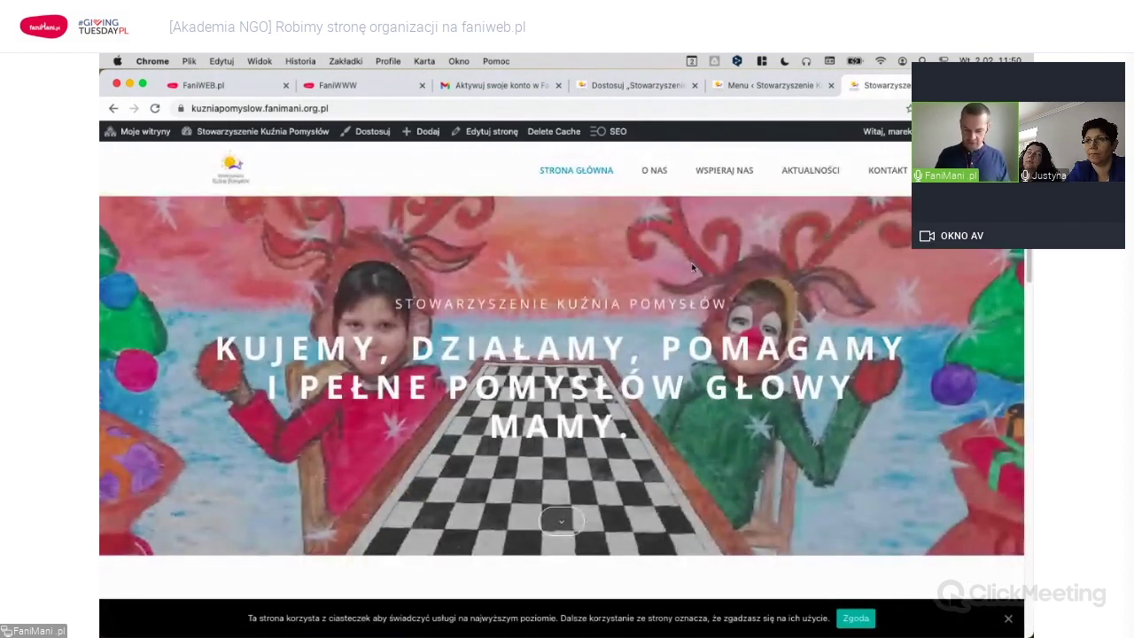
{"action": "scroll", "coordinate": [694, 303], "scroll_direction": "down", "scroll_amount": 15}
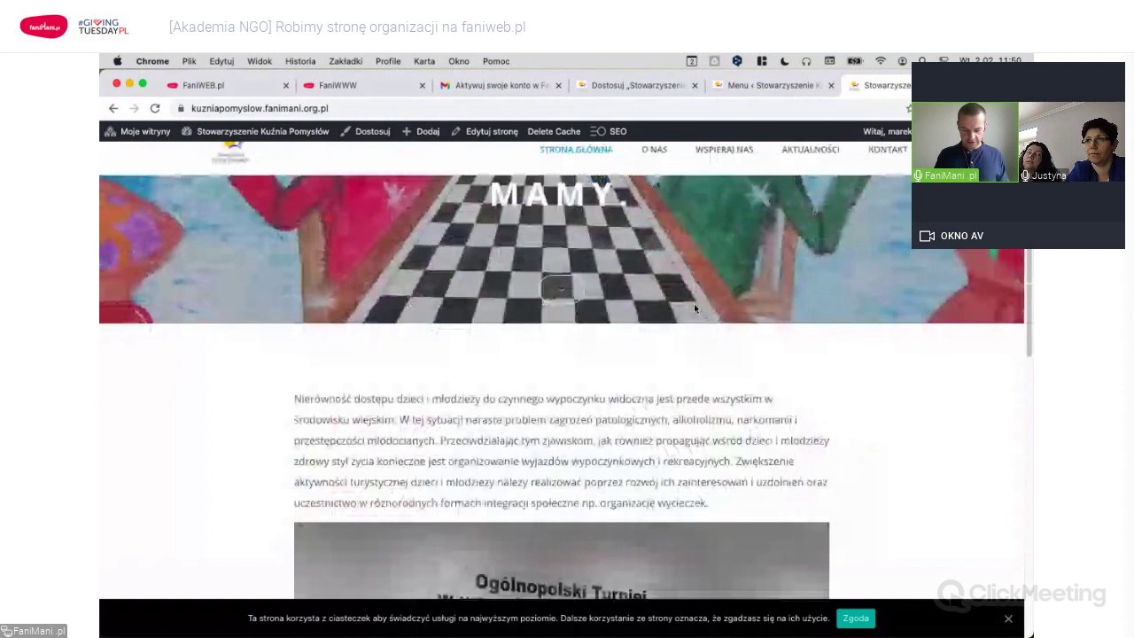
{"action": "scroll", "coordinate": [594, 323], "scroll_direction": "down", "scroll_amount": 3}
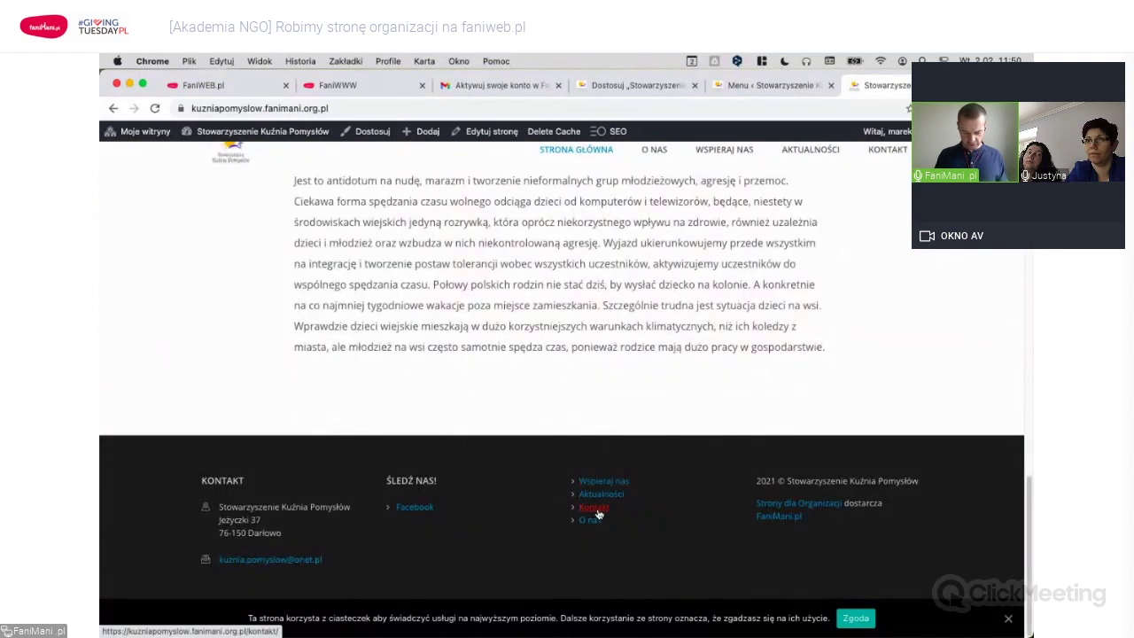
{"action": "left_click", "coordinate": [755, 86]}
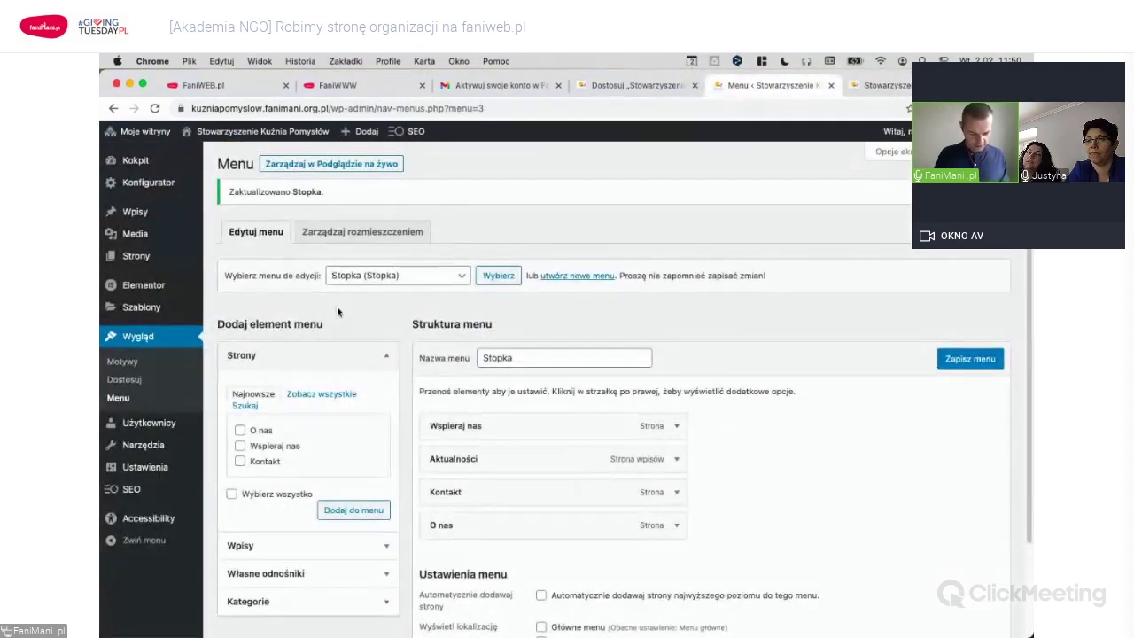
Submit a new Administrator user with the association's e-mail address
{"action": "scroll", "coordinate": [694, 327], "scroll_direction": "down", "scroll_amount": 2}
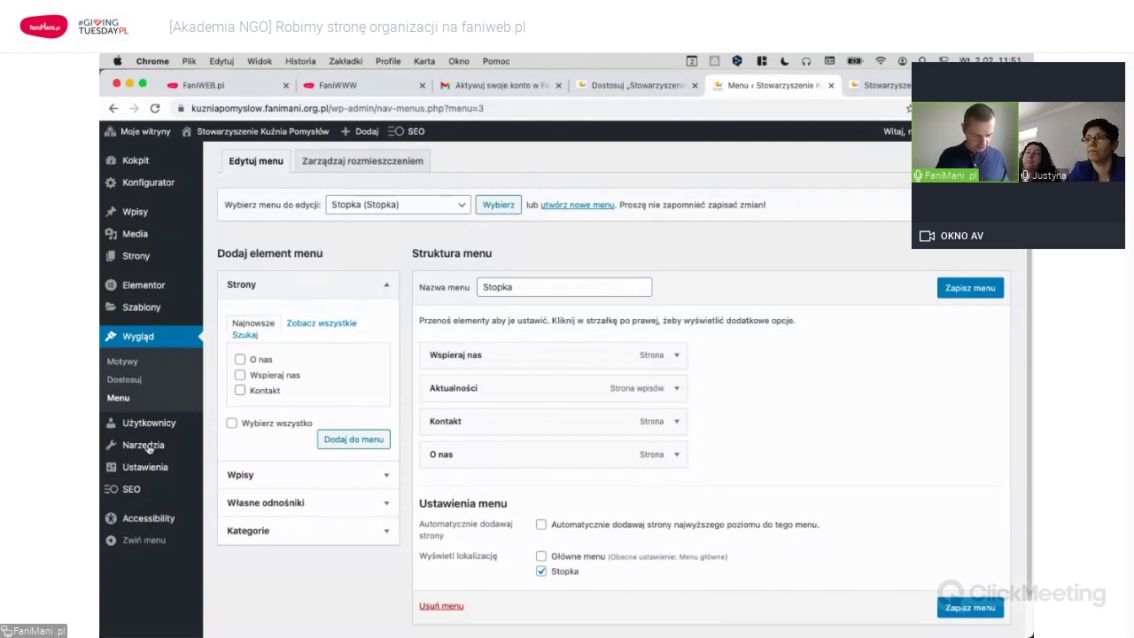
{"action": "mouse_move", "coordinate": [157, 429]}
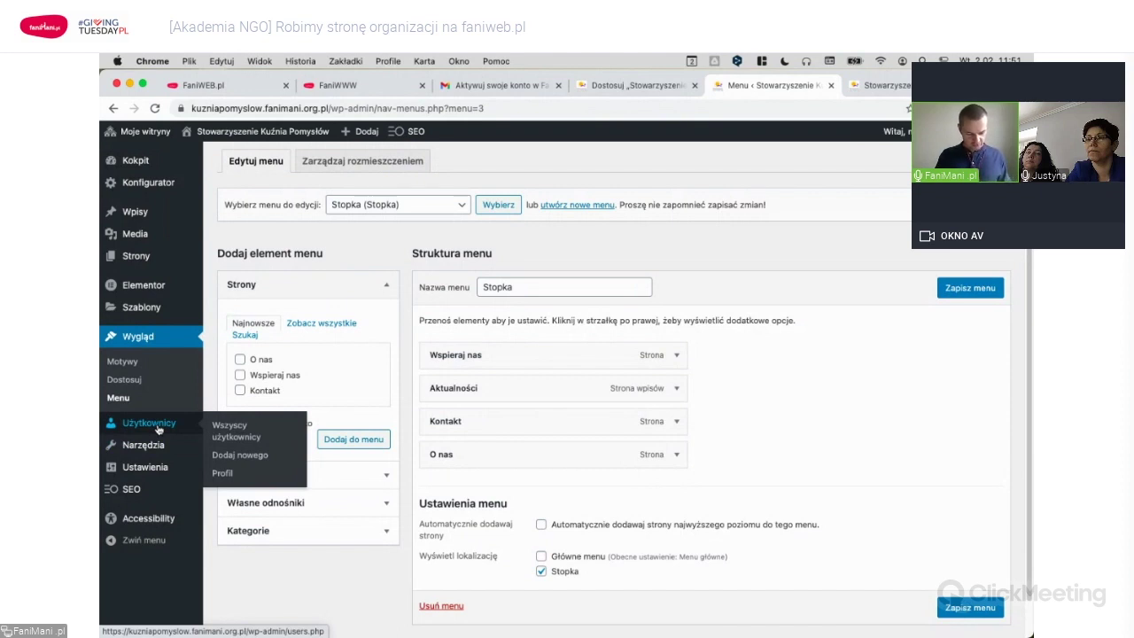
{"action": "left_click", "coordinate": [241, 456]}
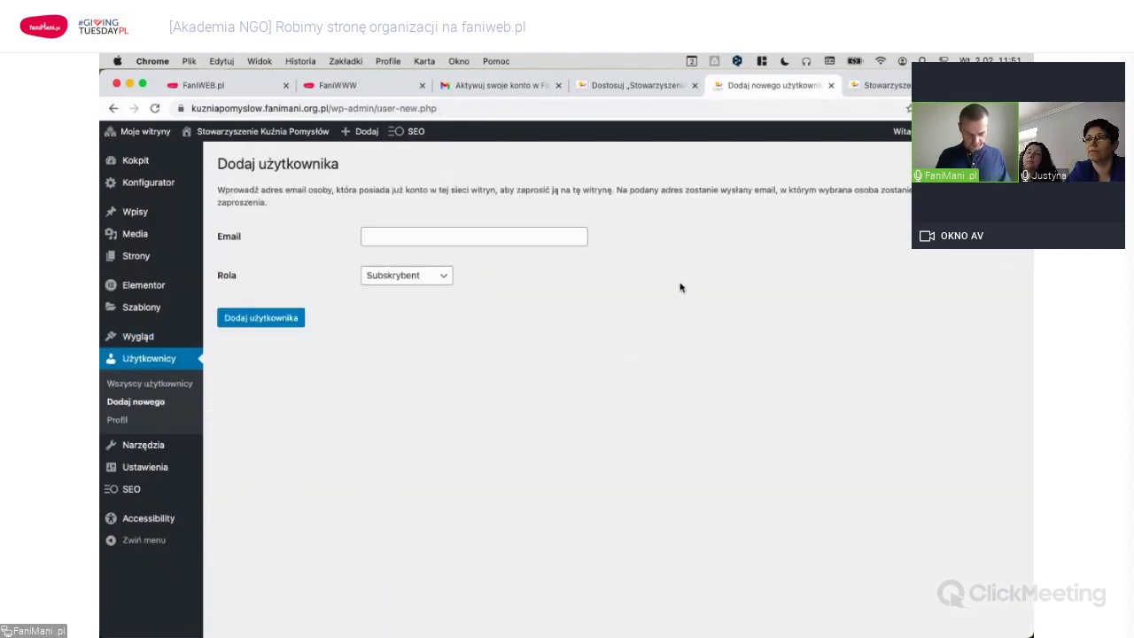
{"action": "left_click", "coordinate": [483, 235]}
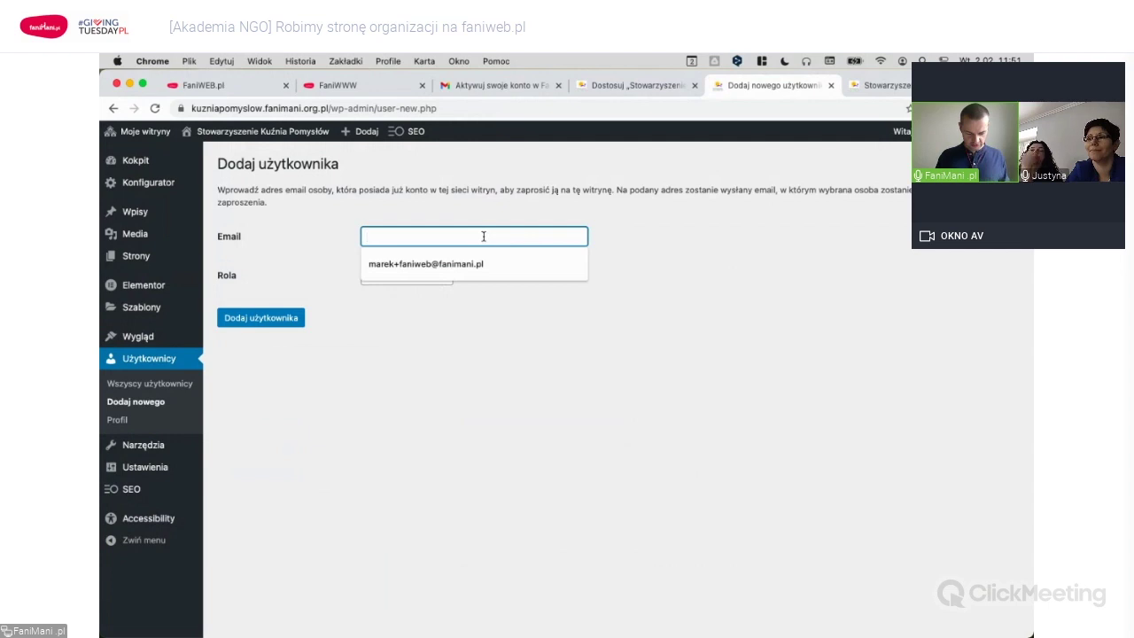
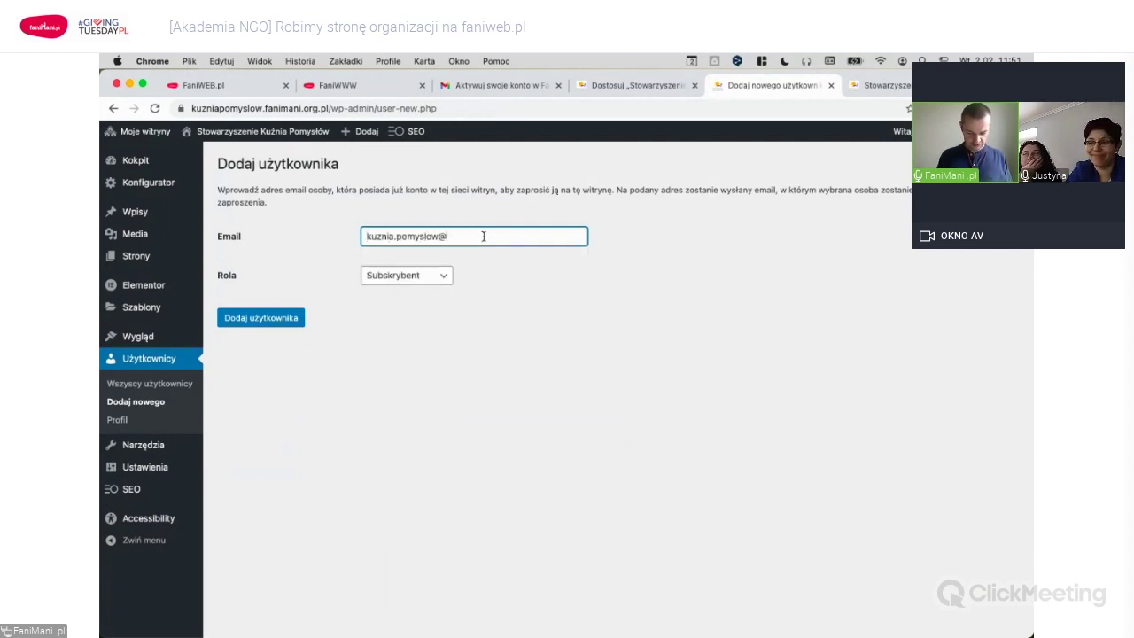
{"action": "left_click", "coordinate": [439, 275]}
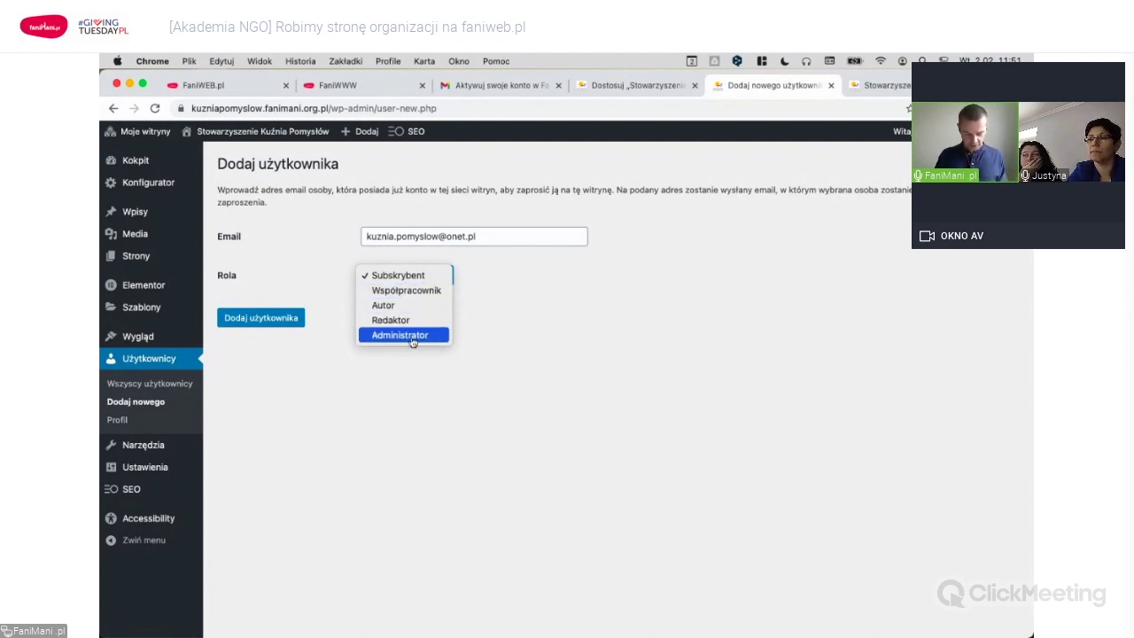
{"action": "left_click", "coordinate": [411, 337]}
{"action": "left_click", "coordinate": [285, 319]}
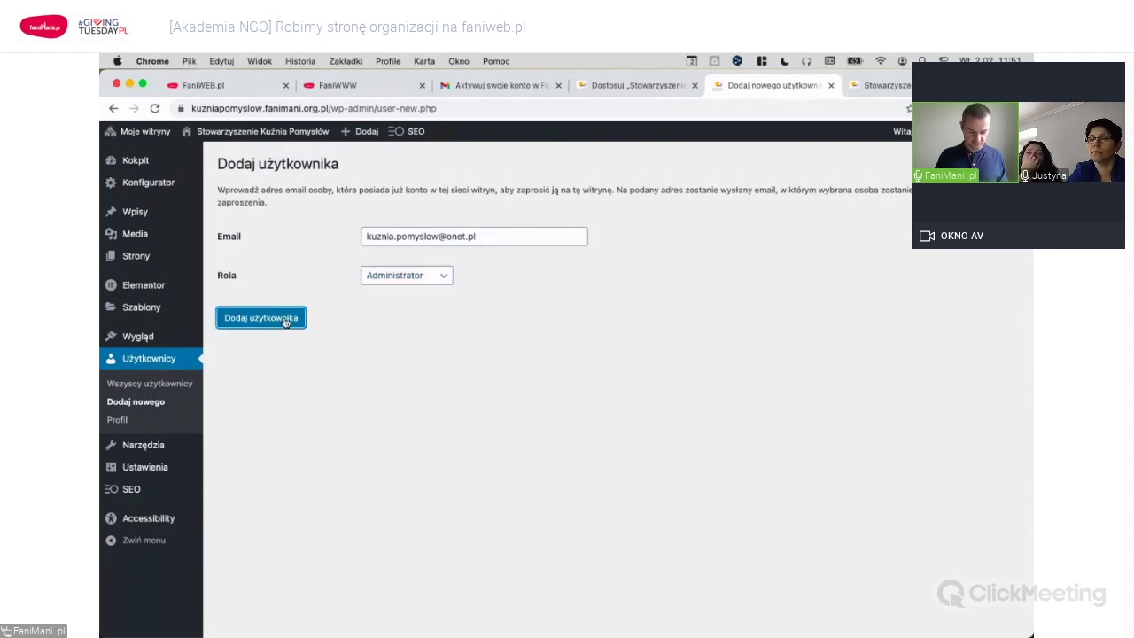
Dismiss the email suggestions and highlight 'sieci witryn' in the form's intro text
{"action": "left_click", "coordinate": [400, 263]}
{"action": "left_click", "coordinate": [310, 222]}
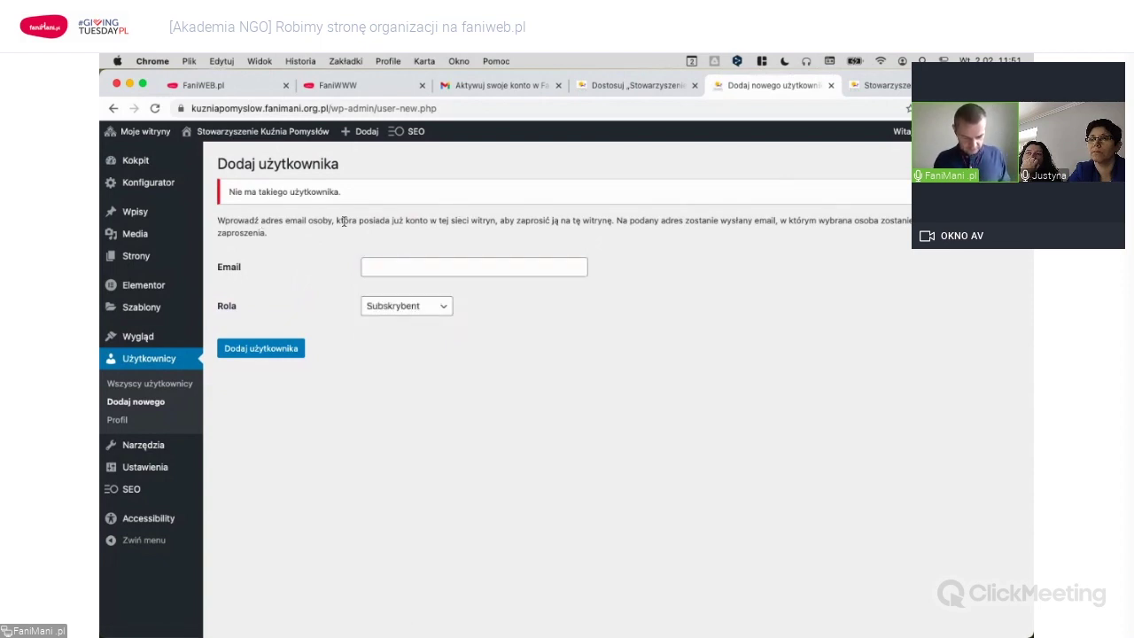
{"action": "left_click_drag", "start_coordinate": [451, 222], "coordinate": [502, 221]}
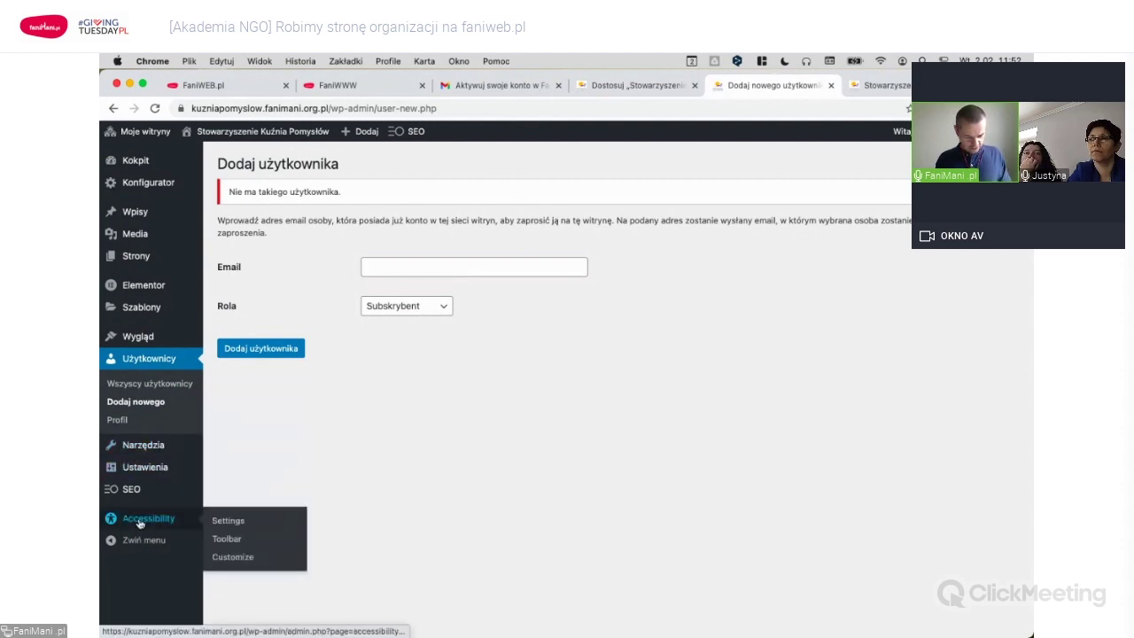
{"action": "mouse_move", "coordinate": [143, 454]}
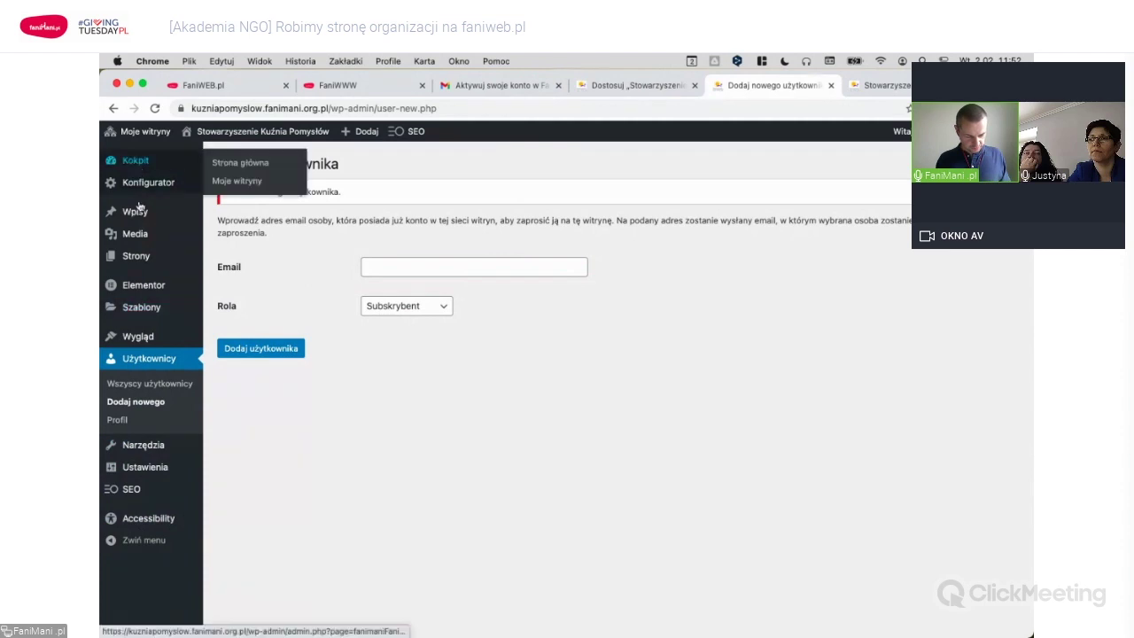
Start a new page titled Dokumenty, correcting the misspelled title
{"action": "mouse_move", "coordinate": [163, 259]}
{"action": "left_click", "coordinate": [260, 259]}
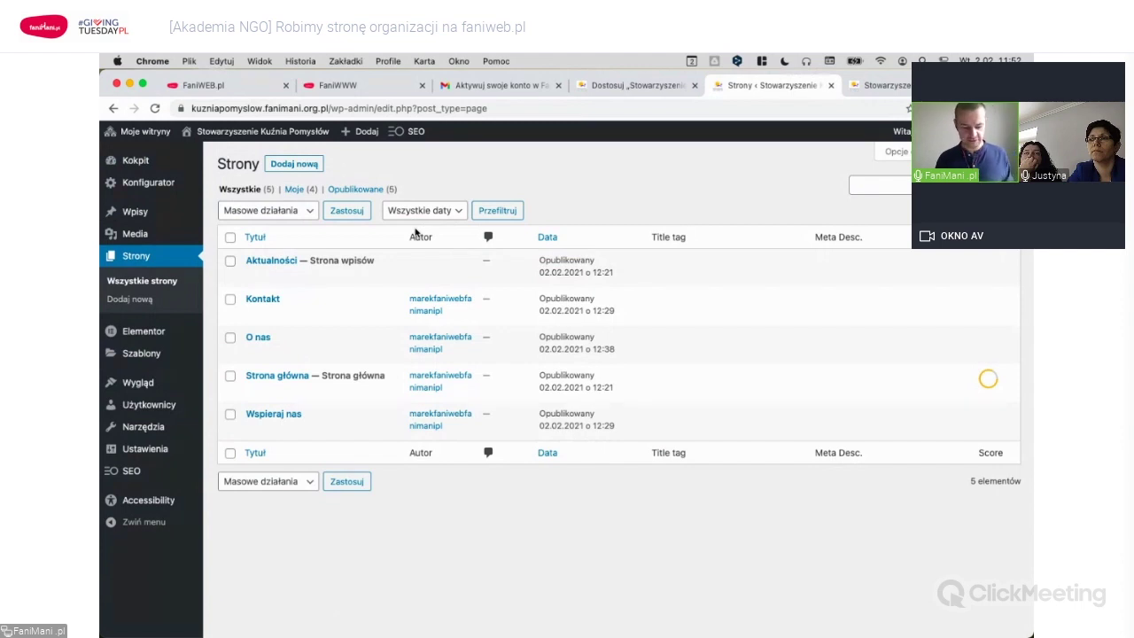
{"action": "left_click", "coordinate": [301, 165]}
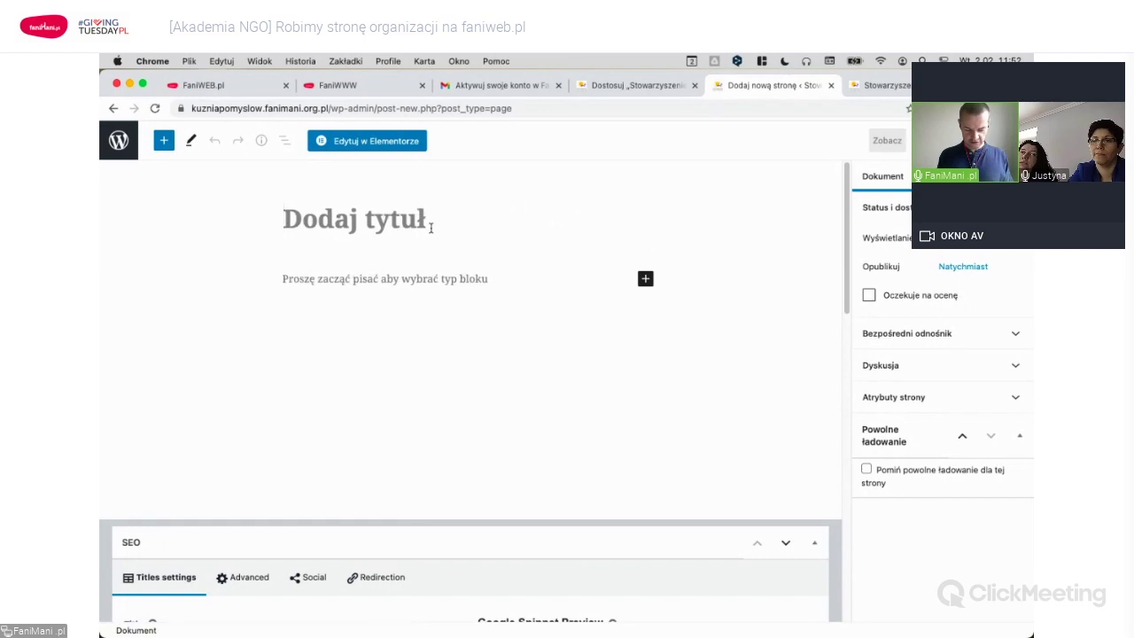
{"action": "type", "text": "Dok"}
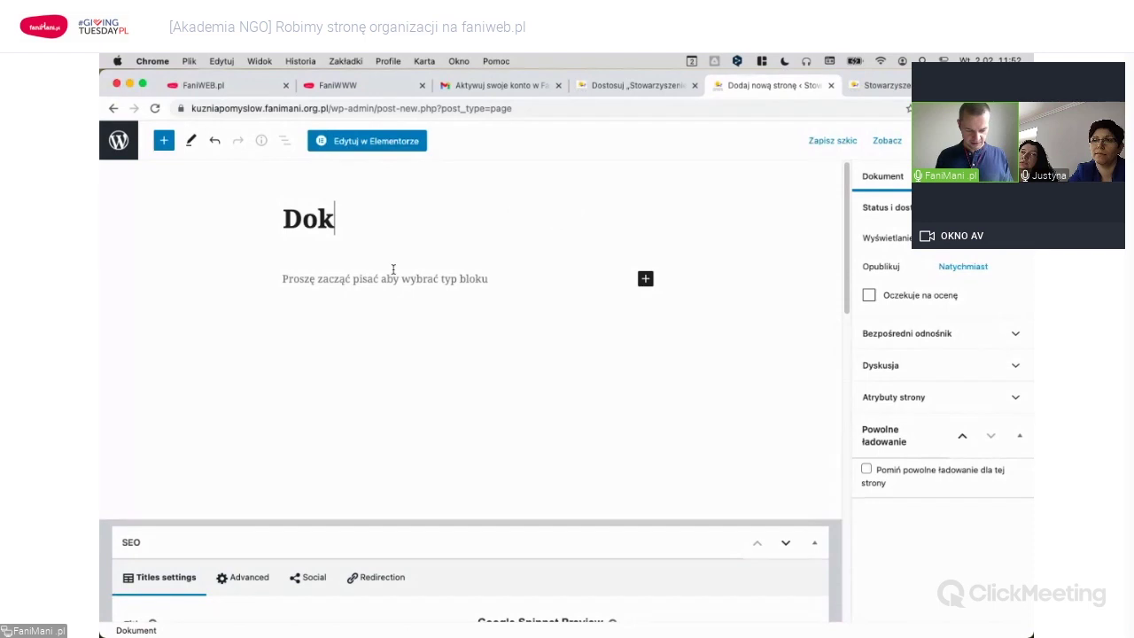
{"action": "type", "text": "umnety"}
{"action": "left_click", "coordinate": [375, 219]}
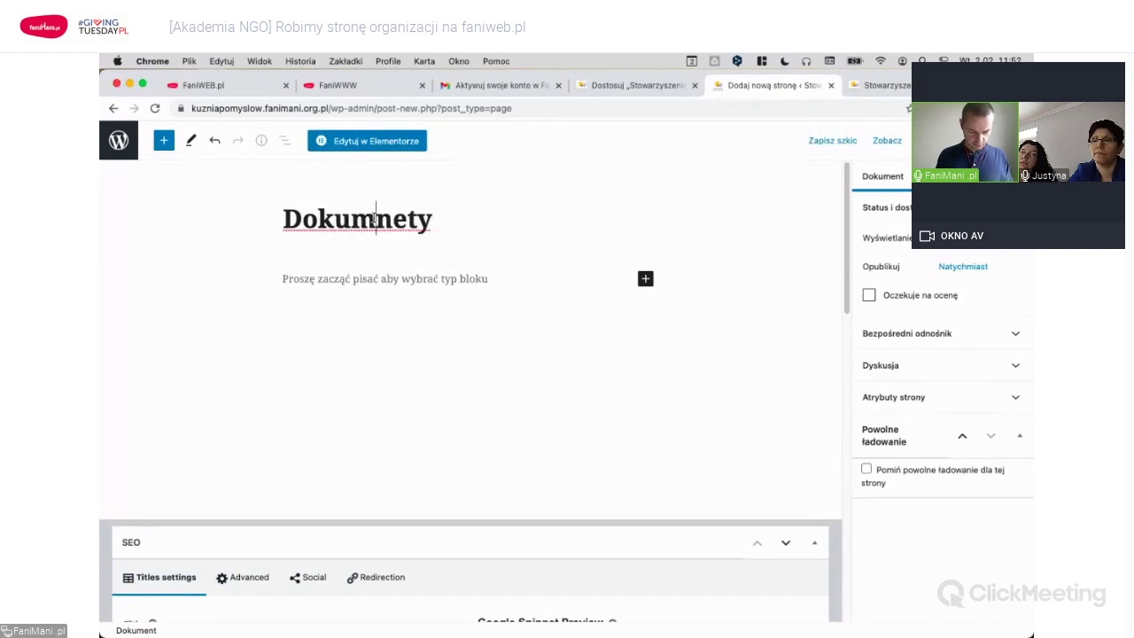
{"action": "type", "text": "e"}
{"action": "key", "text": "BackSpace"}
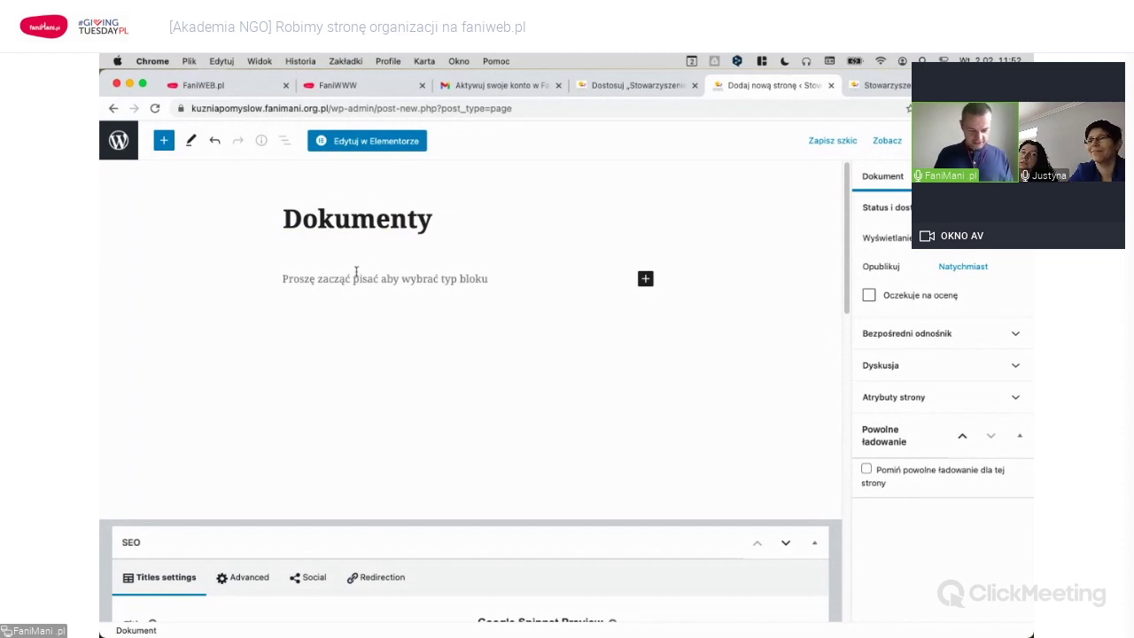
Insert a Plik file block and pick Biblioteka mediów as its source
{"action": "left_click", "coordinate": [451, 282]}
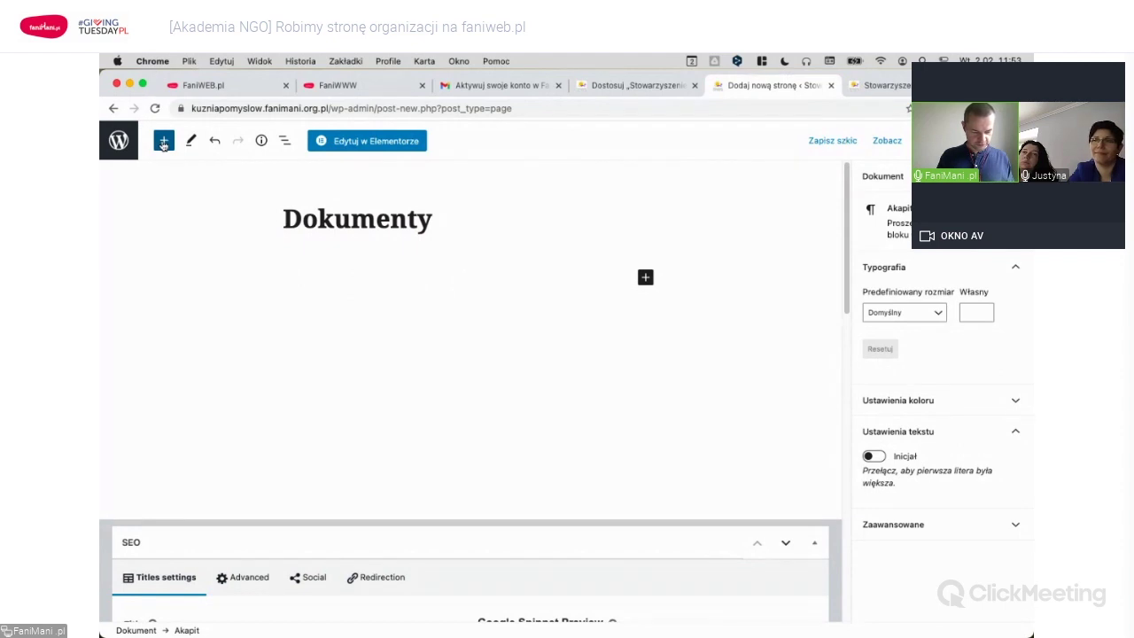
{"action": "left_click", "coordinate": [163, 142]}
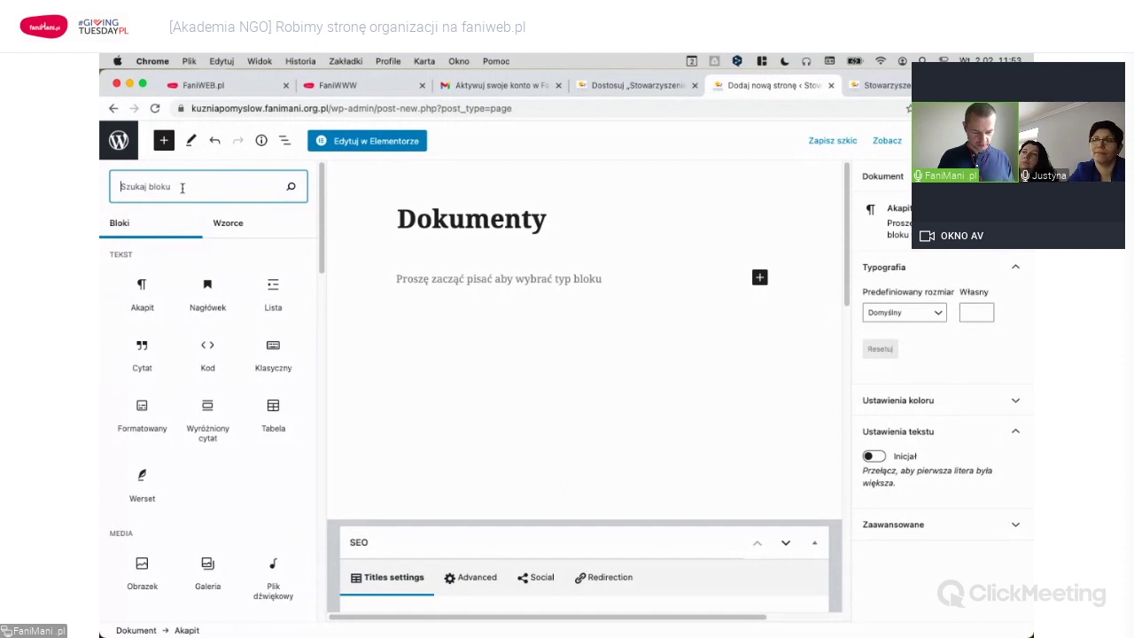
{"action": "type", "text": "plik"}
{"action": "mouse_move", "coordinate": [213, 288]}
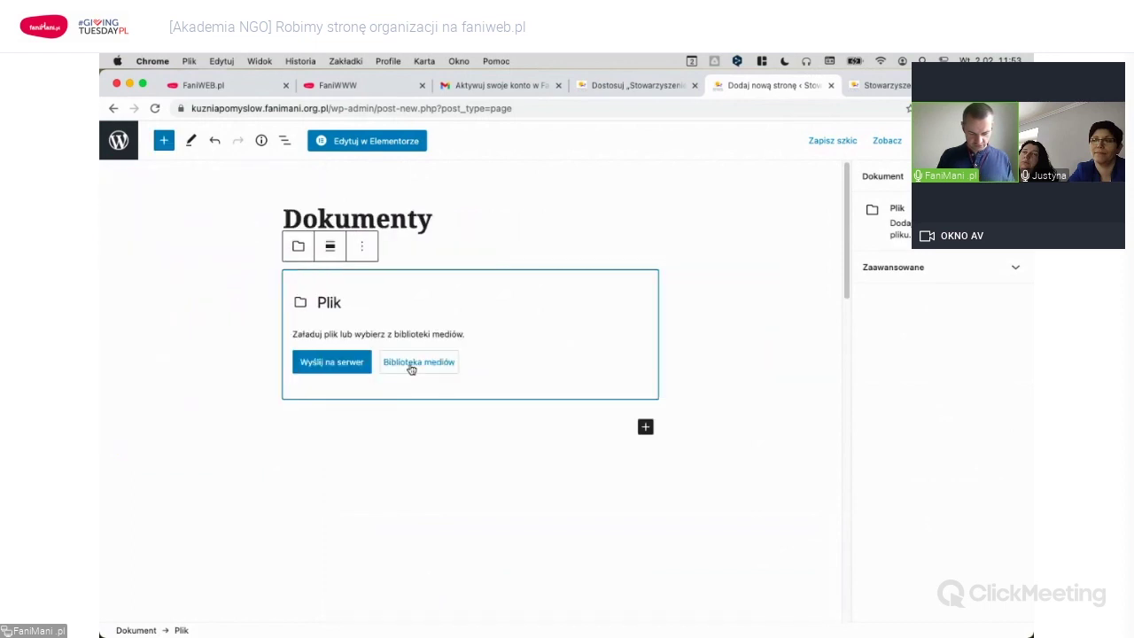
{"action": "left_click", "coordinate": [422, 363]}
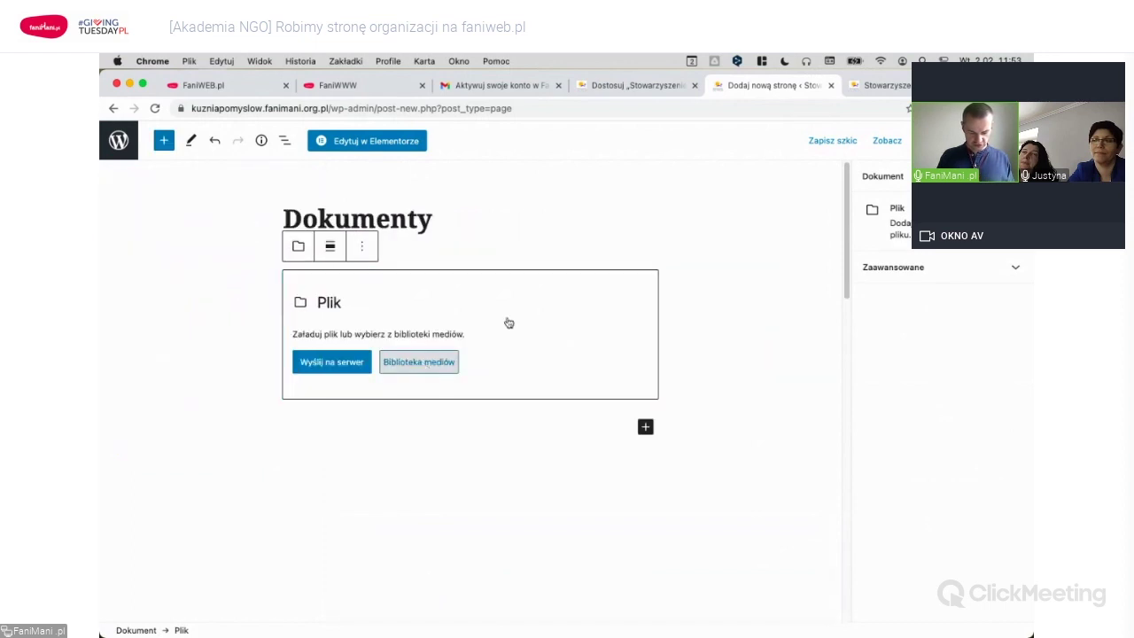
{"action": "key", "text": "super+Tab"}
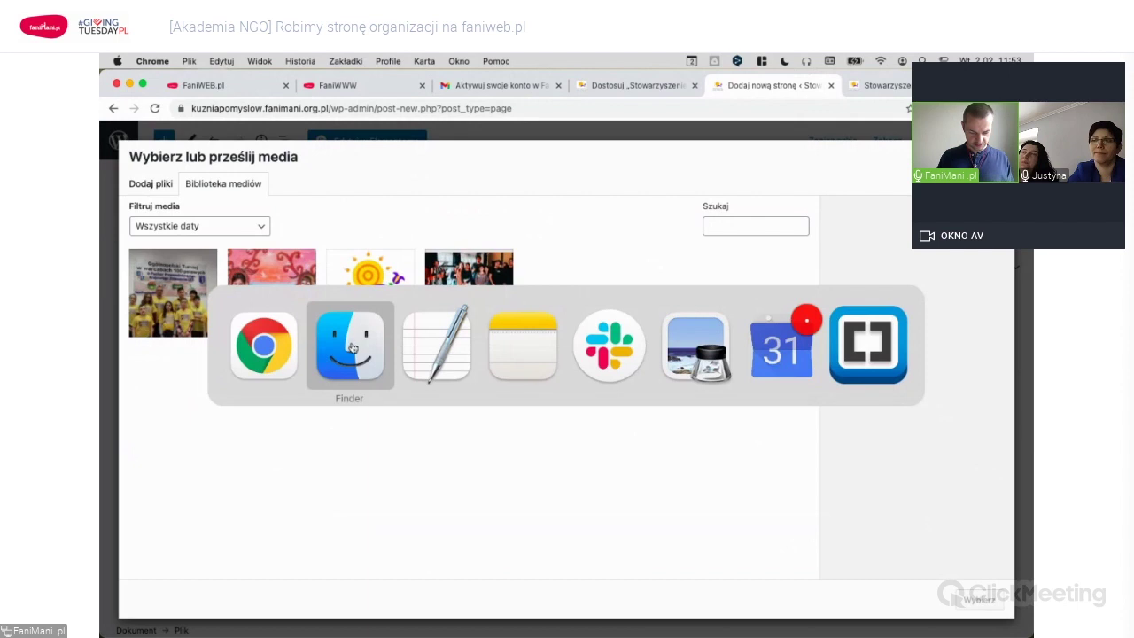
Upload the Statut PDF from the Kuźnia Pomysłów folder into the media library
{"action": "left_click", "coordinate": [352, 348]}
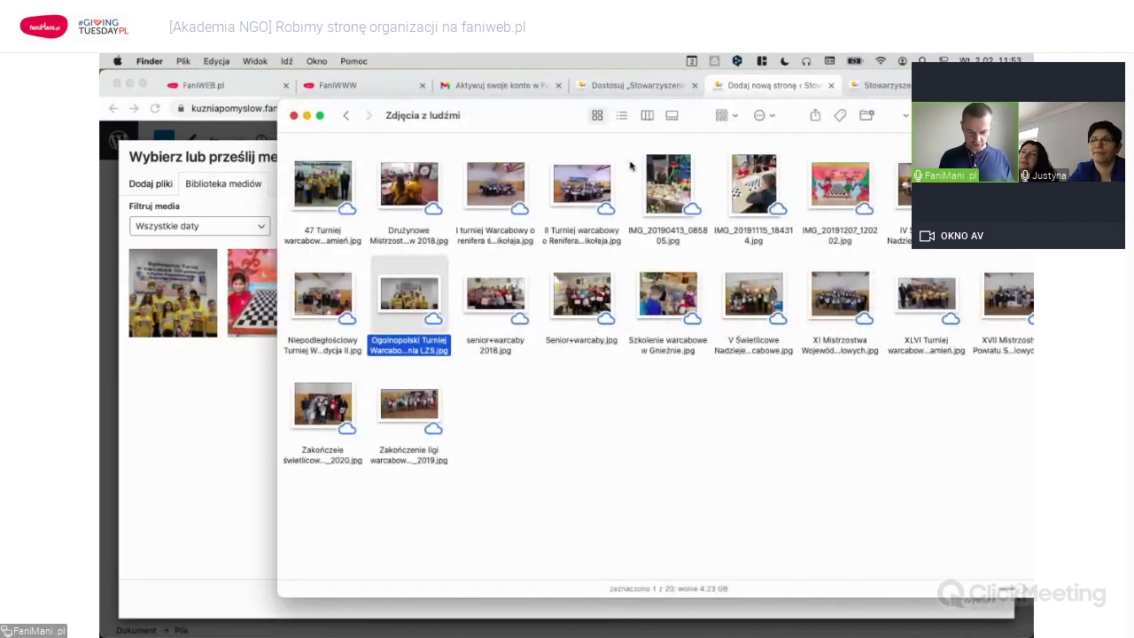
{"action": "key", "text": "super+Up"}
{"action": "left_click", "coordinate": [622, 115]}
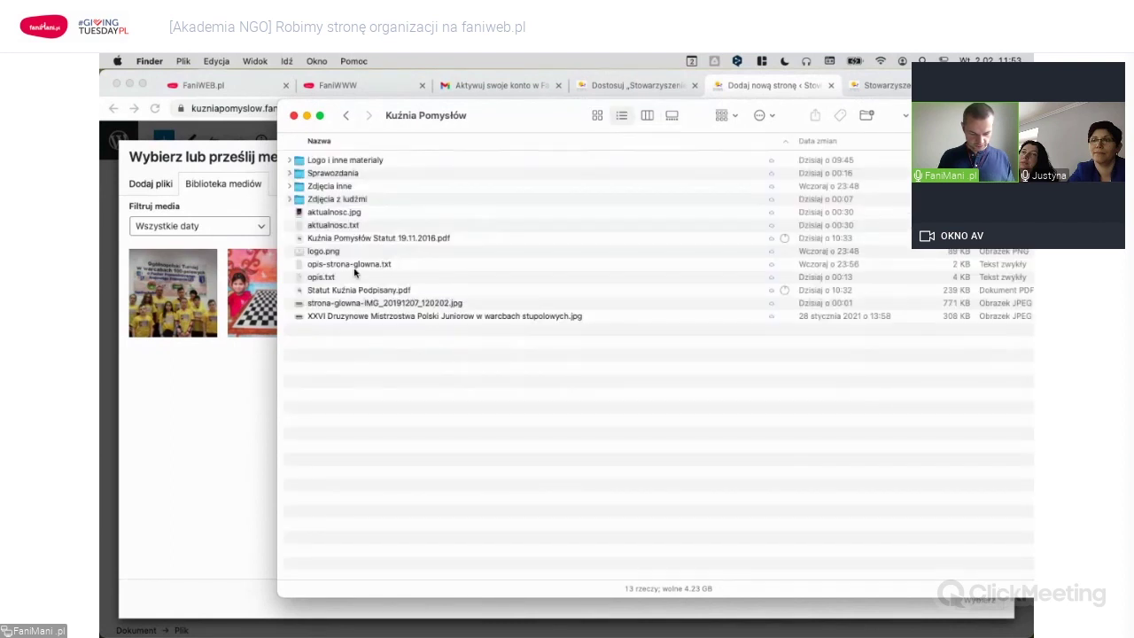
{"action": "left_click", "coordinate": [484, 241]}
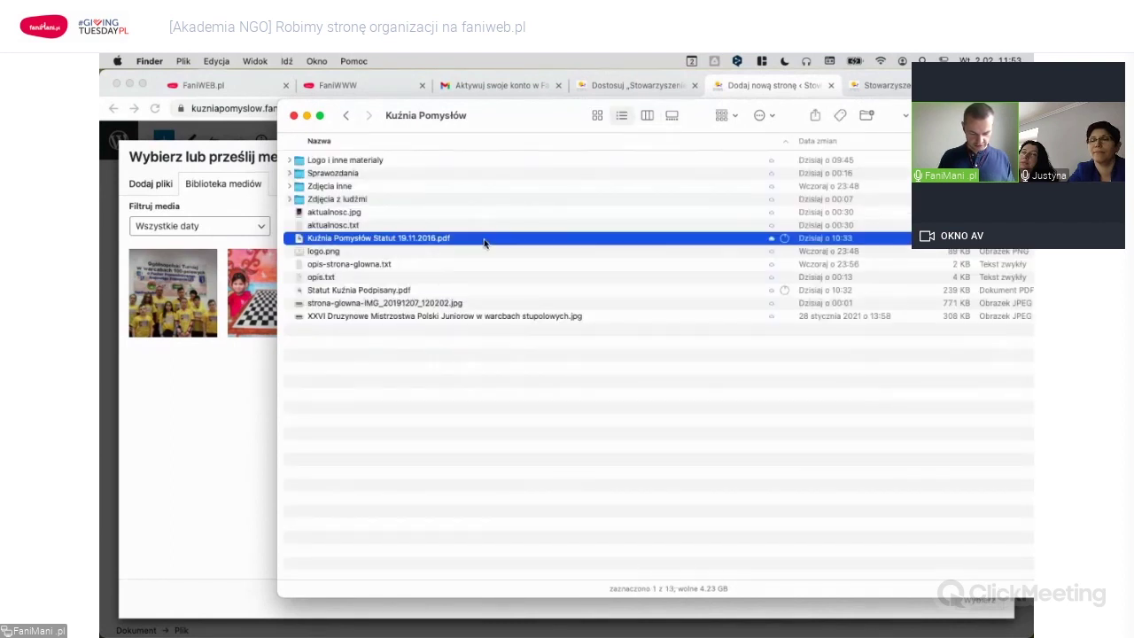
{"action": "left_click_drag", "start_coordinate": [484, 241], "coordinate": [292, 435]}
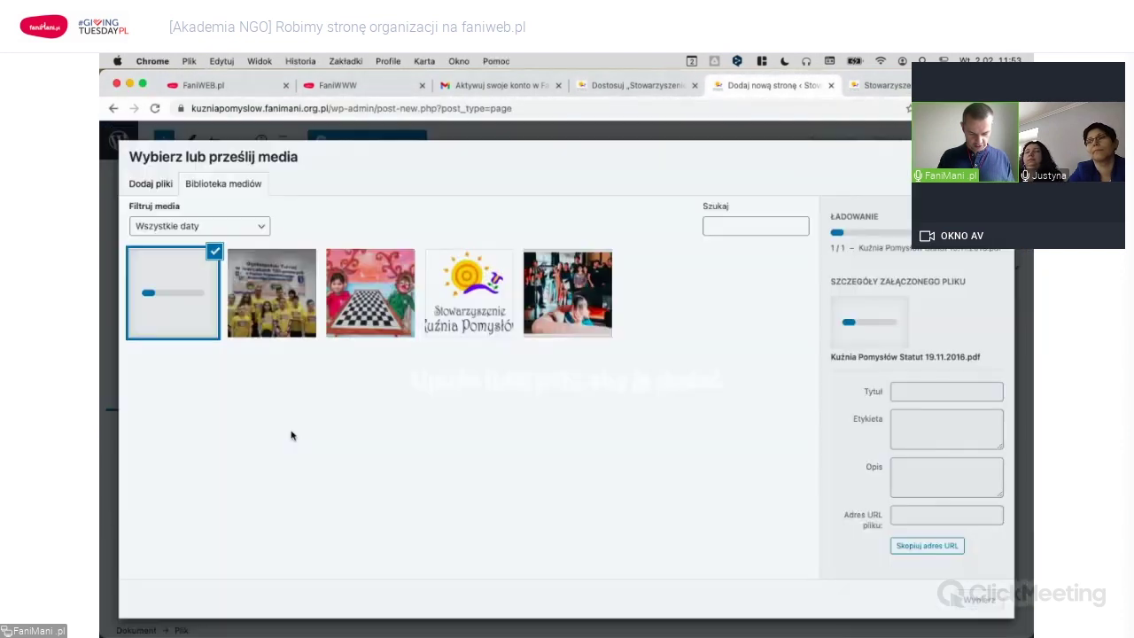
Upload the three 2017–2019 sprawozdanie files from the Sprawozdania folder
{"action": "key", "text": "super+Tab"}
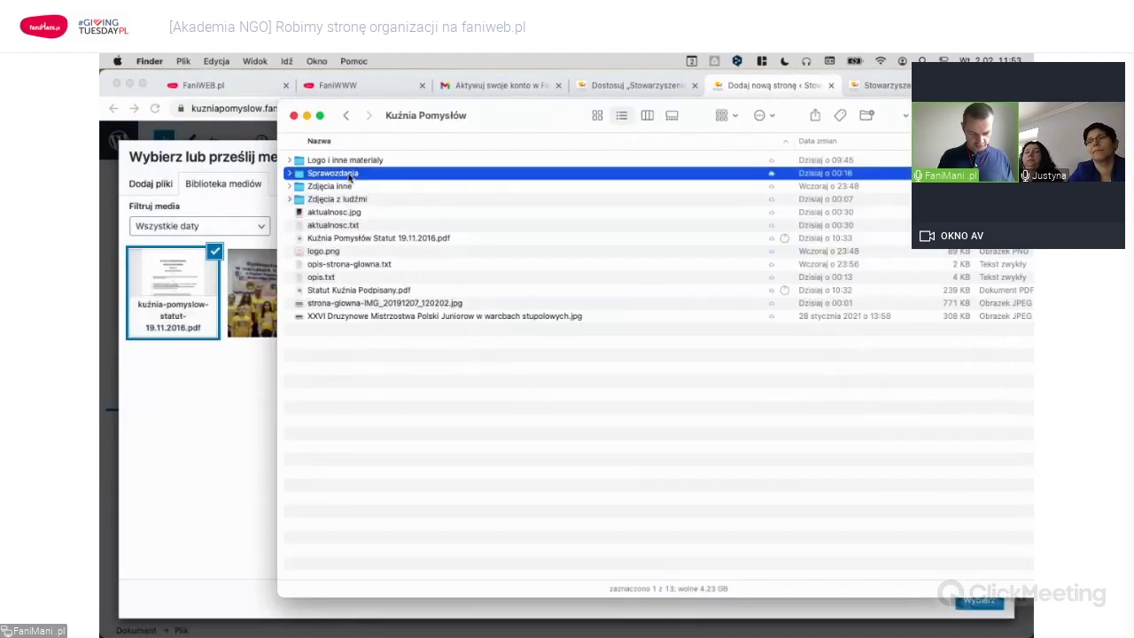
{"action": "double_click", "coordinate": [350, 174]}
{"action": "left_click", "coordinate": [429, 162]}
{"action": "left_click", "coordinate": [428, 187], "text": "shift"}
{"action": "left_click_drag", "start_coordinate": [471, 187], "coordinate": [440, 435]}
{"action": "key", "text": "super+Tab"}
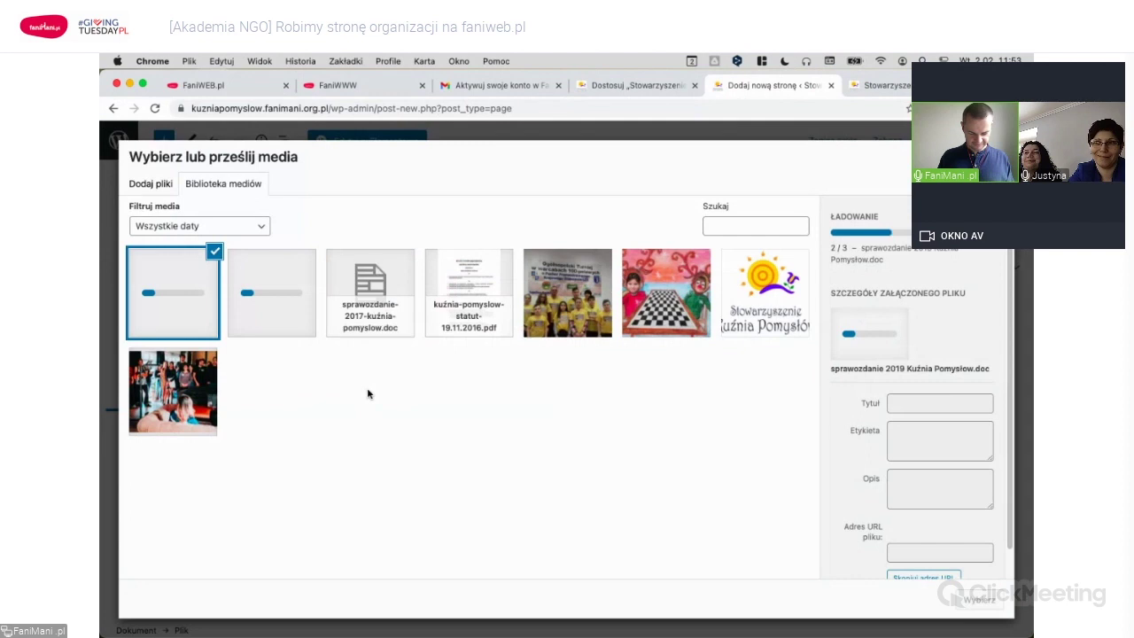
Choose the kuźnia-pomysłow-statut PDF from the media library for the file block
{"action": "left_click", "coordinate": [454, 282]}
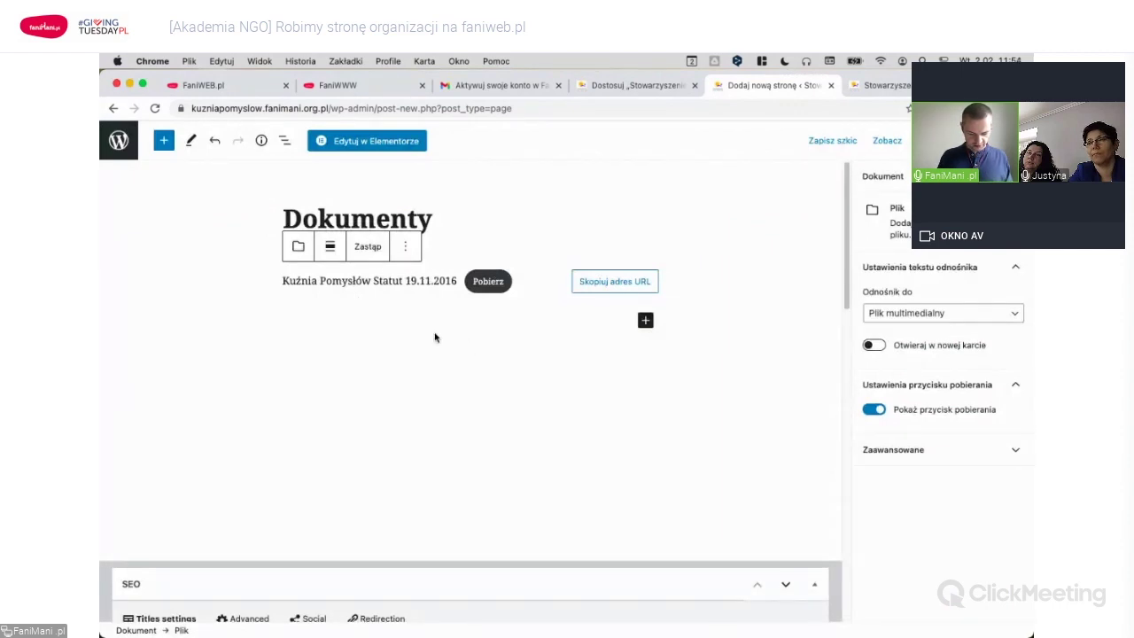
Add a file block below the statute holding the 2019 Kuźnia Pomysłów report
{"action": "left_click", "coordinate": [422, 281]}
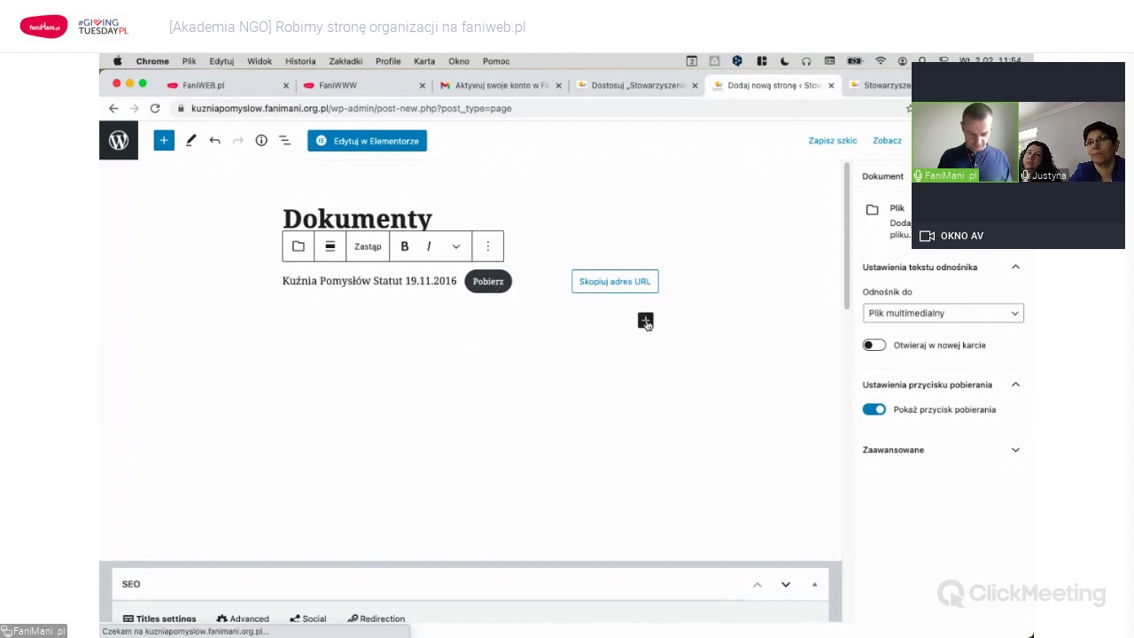
{"action": "left_click", "coordinate": [645, 321]}
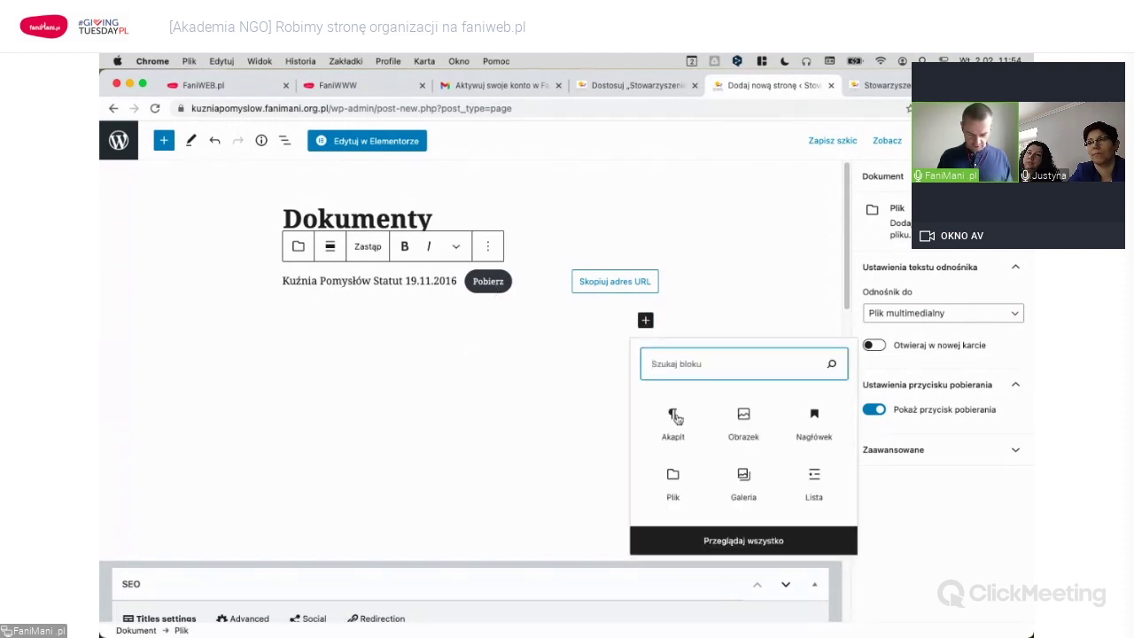
{"action": "left_click", "coordinate": [673, 483]}
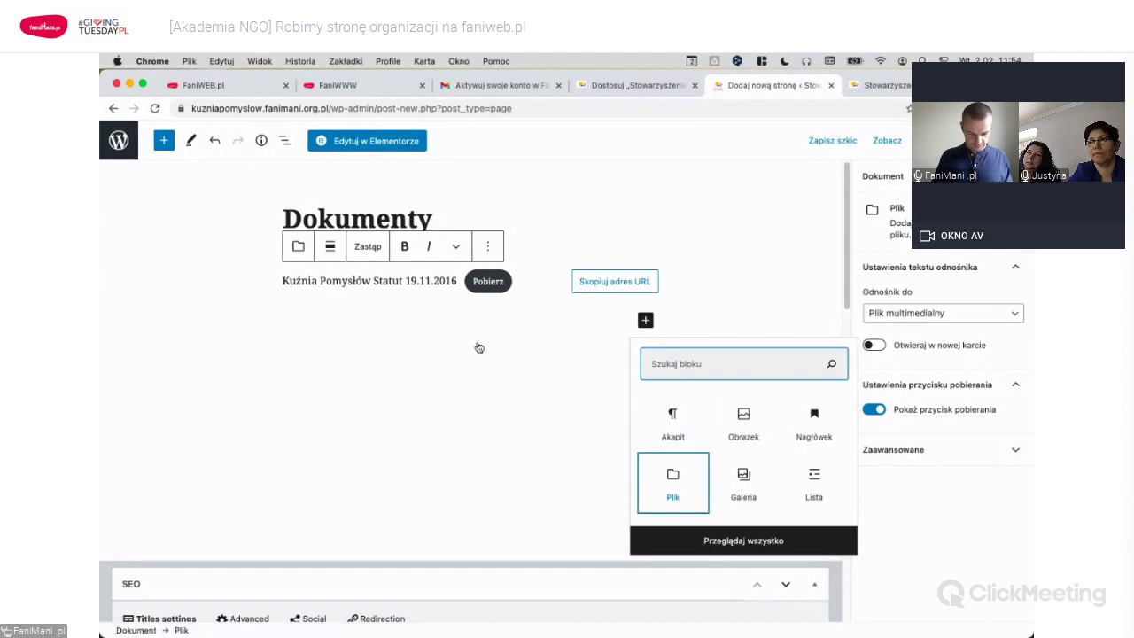
{"action": "left_click", "coordinate": [419, 403]}
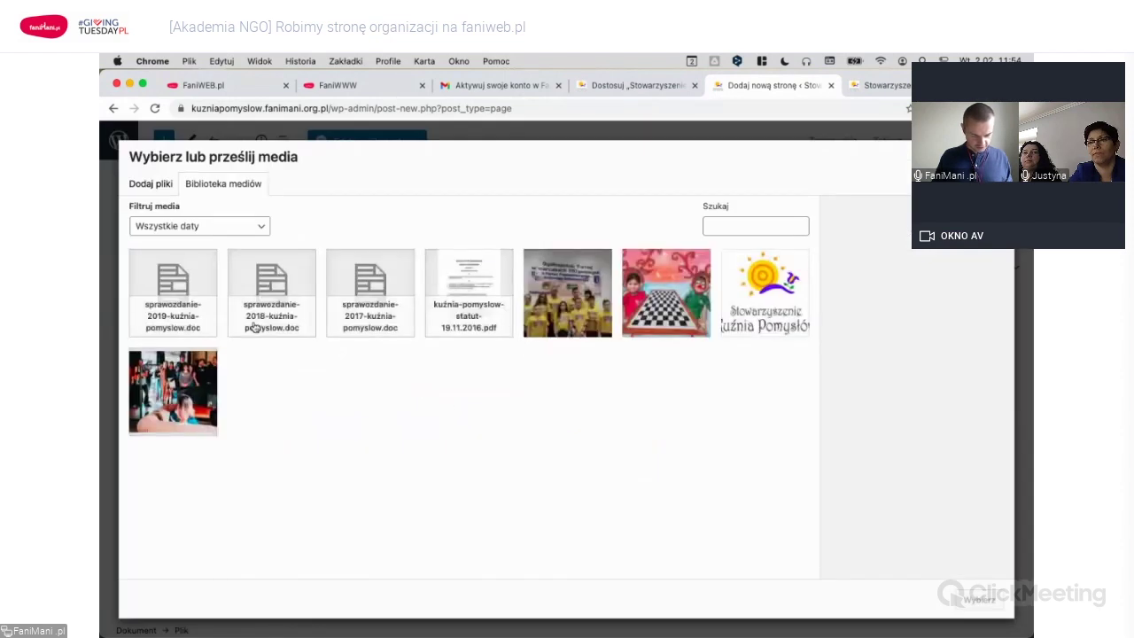
{"action": "left_click", "coordinate": [181, 299]}
{"action": "left_click", "coordinate": [979, 600]}
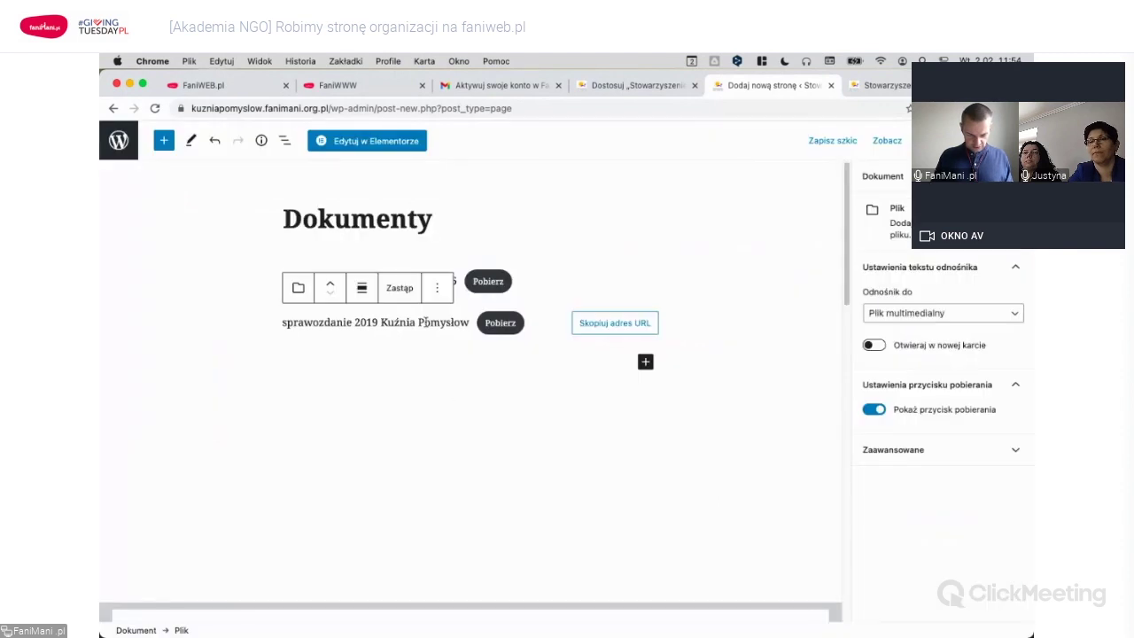
Duplicate the 2019 report block and replace its file with the 2018 report
{"action": "left_click", "coordinate": [420, 323]}
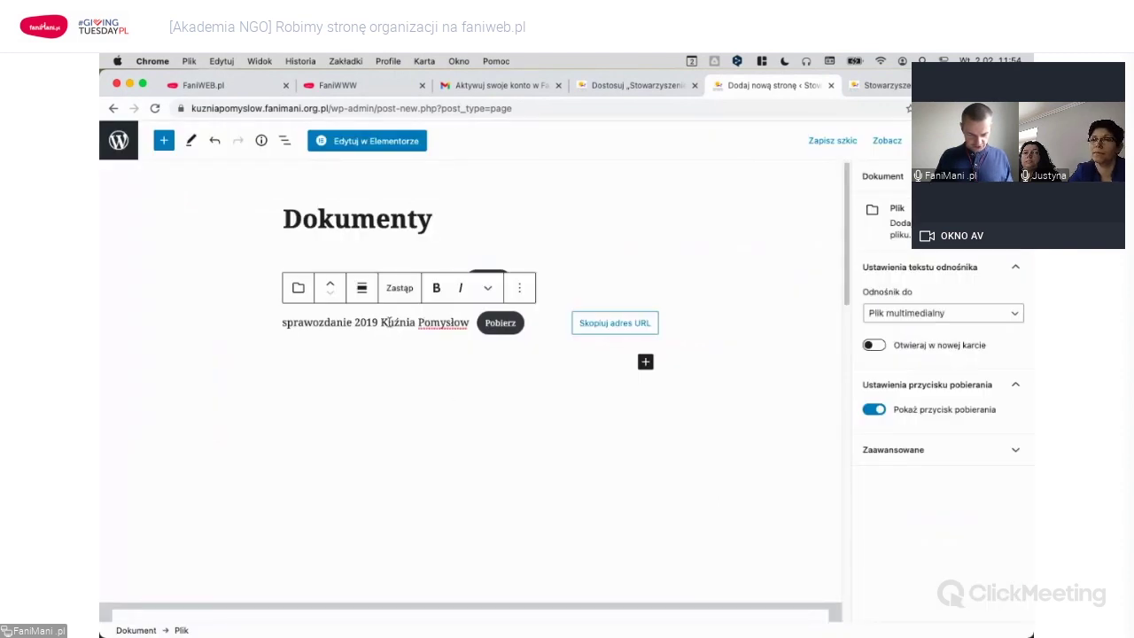
{"action": "left_click", "coordinate": [519, 290]}
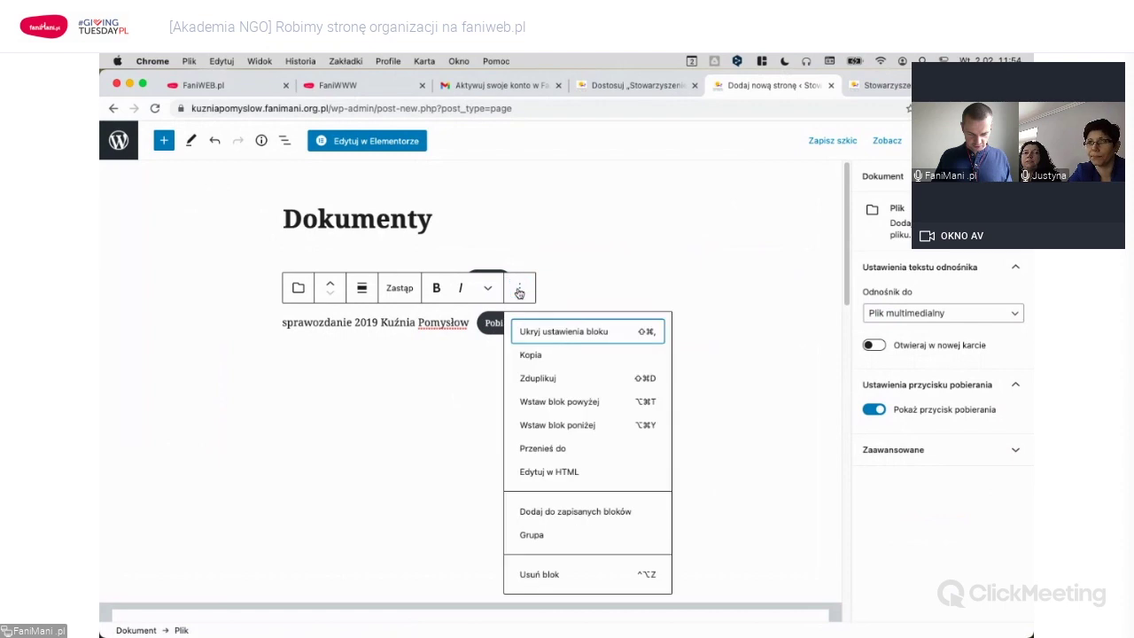
{"action": "left_click", "coordinate": [536, 384]}
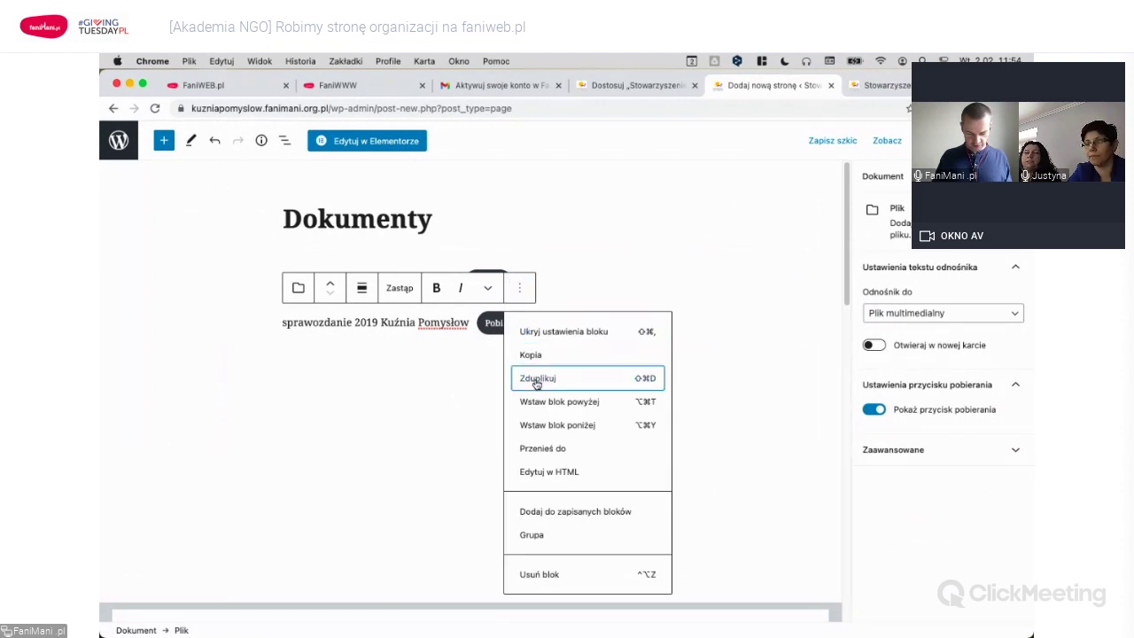
{"action": "left_click", "coordinate": [536, 383]}
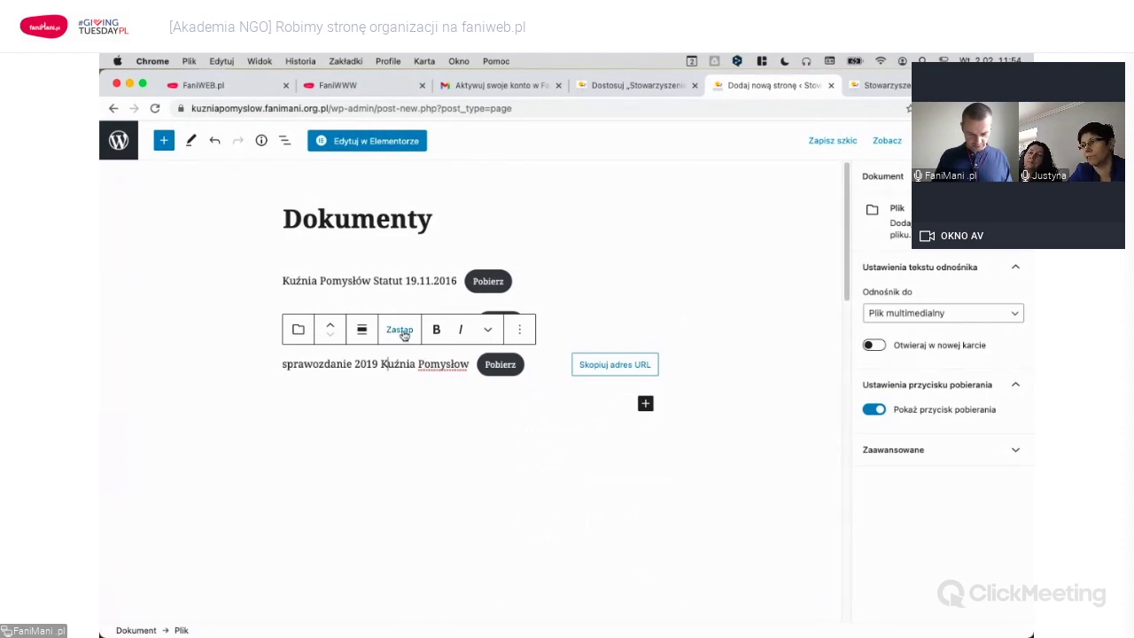
{"action": "left_click", "coordinate": [401, 335]}
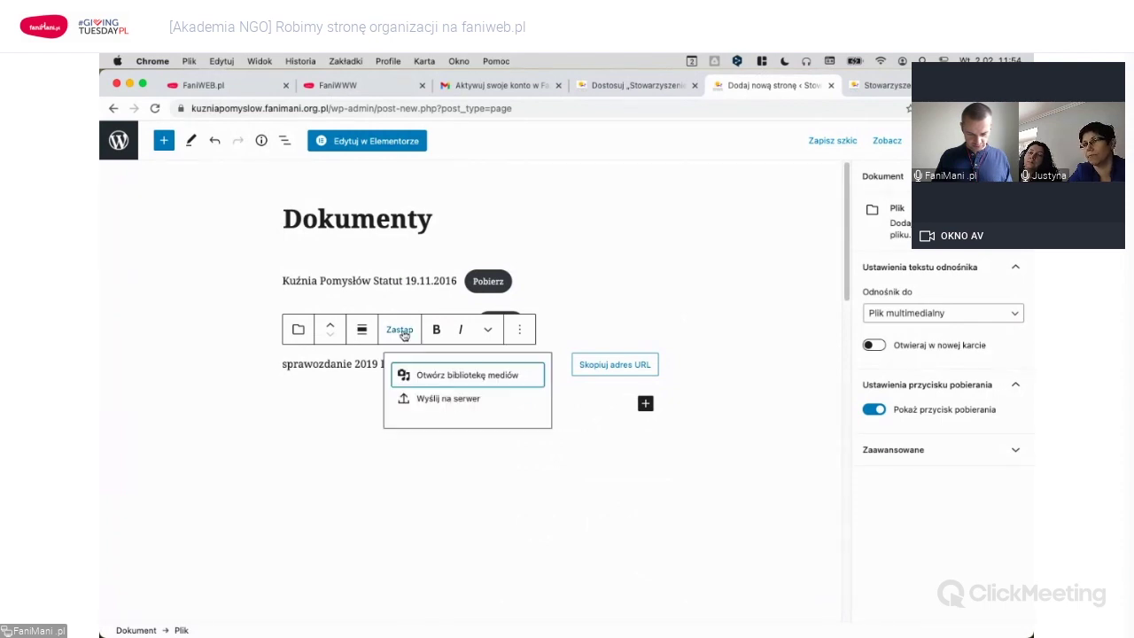
{"action": "left_click", "coordinate": [466, 378]}
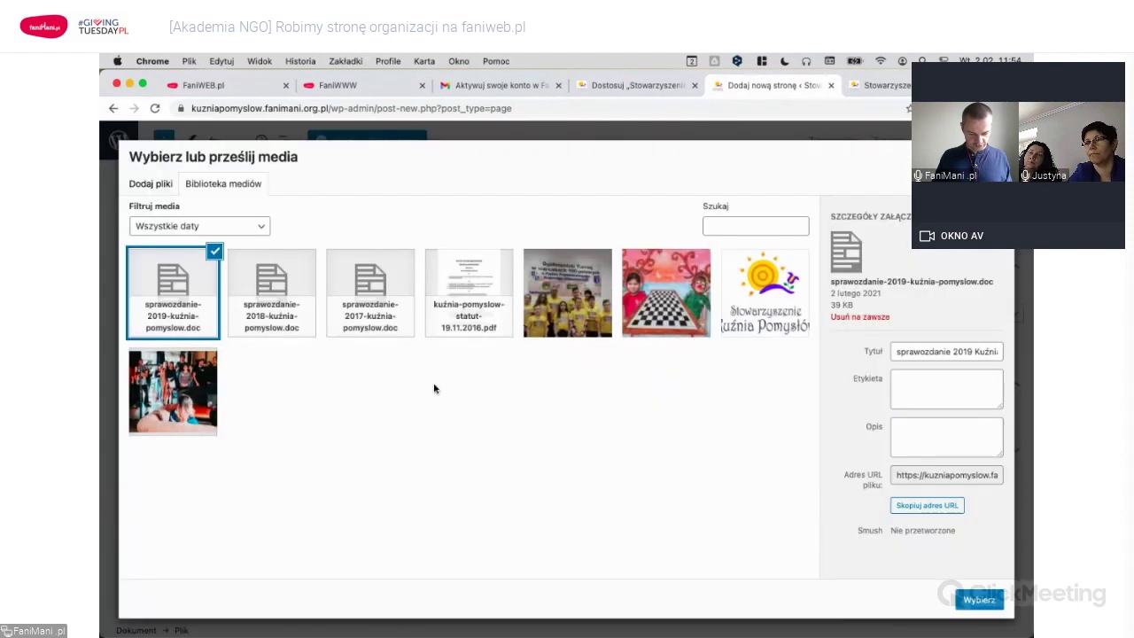
{"action": "left_click", "coordinate": [277, 284]}
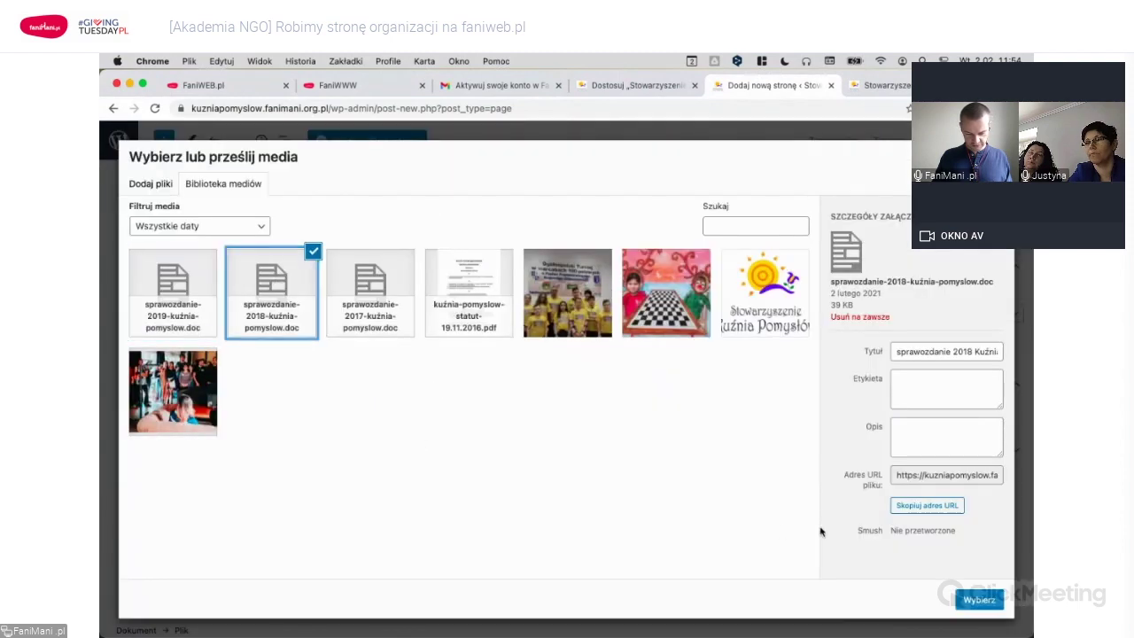
{"action": "left_click", "coordinate": [979, 600]}
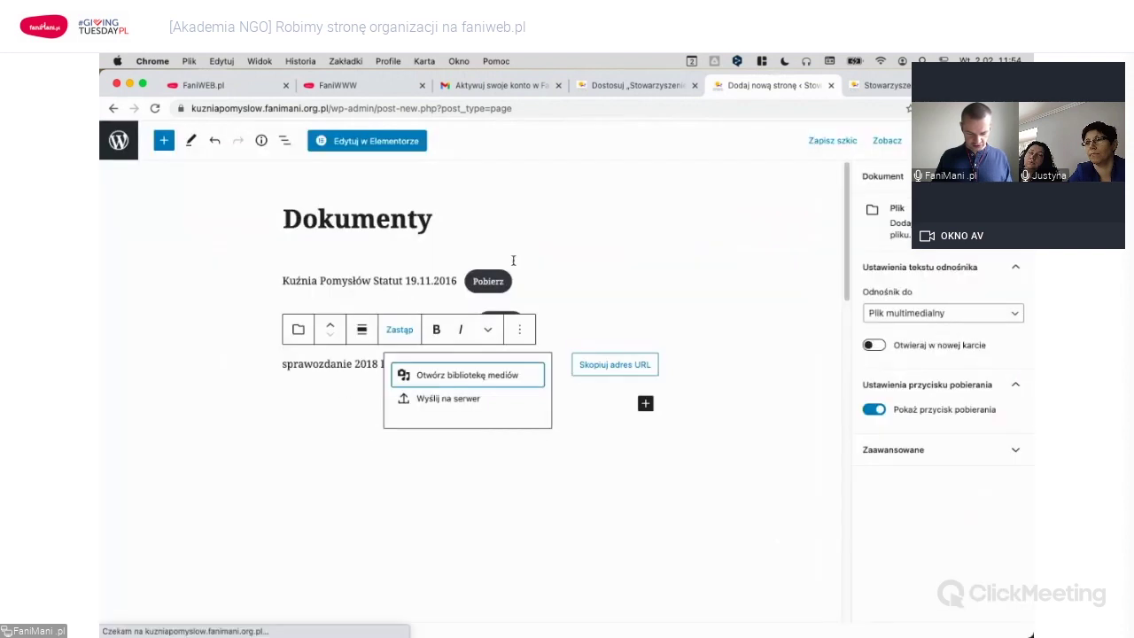
{"action": "left_click", "coordinate": [403, 403]}
Duplicate the 2018 report block and replace its file with the 2017 report
{"action": "left_click", "coordinate": [406, 363]}
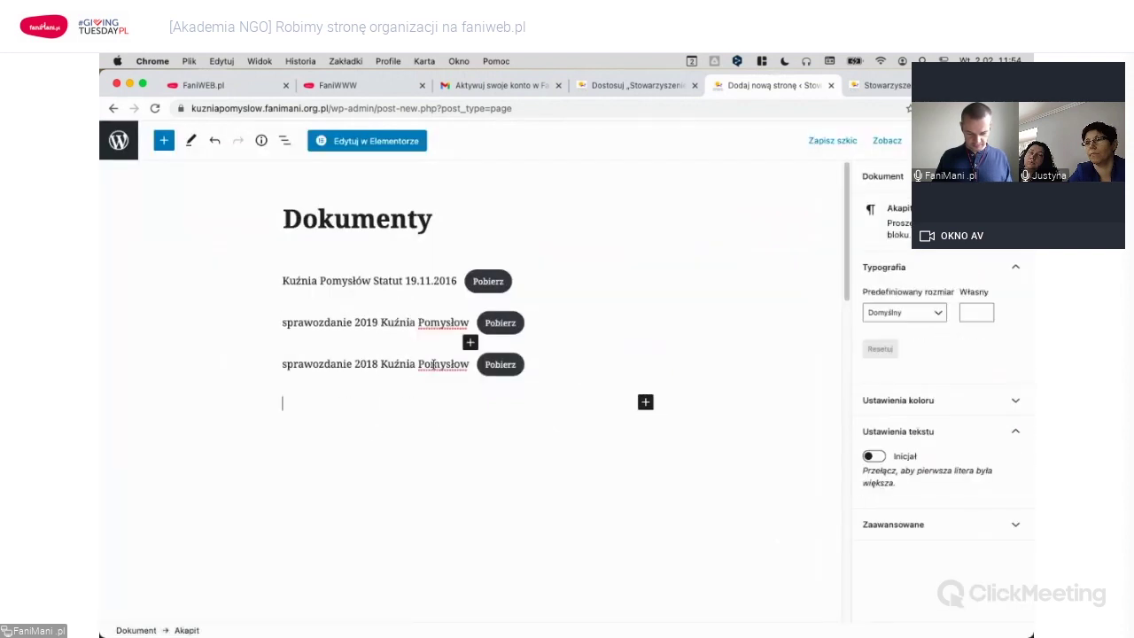
{"action": "left_click", "coordinate": [519, 329]}
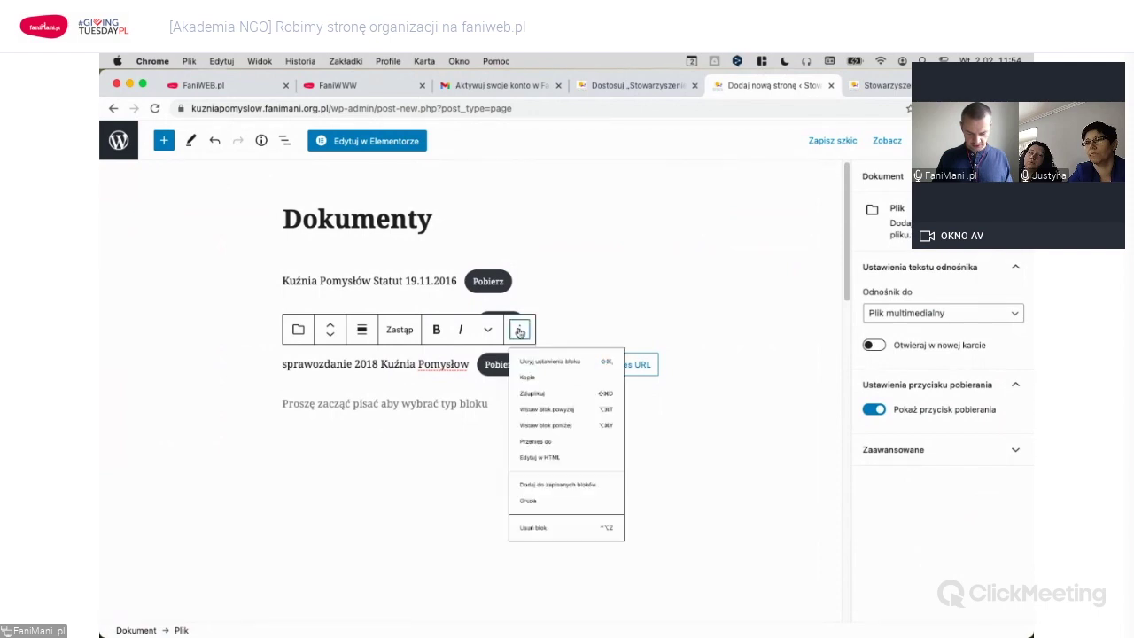
{"action": "left_click", "coordinate": [534, 424]}
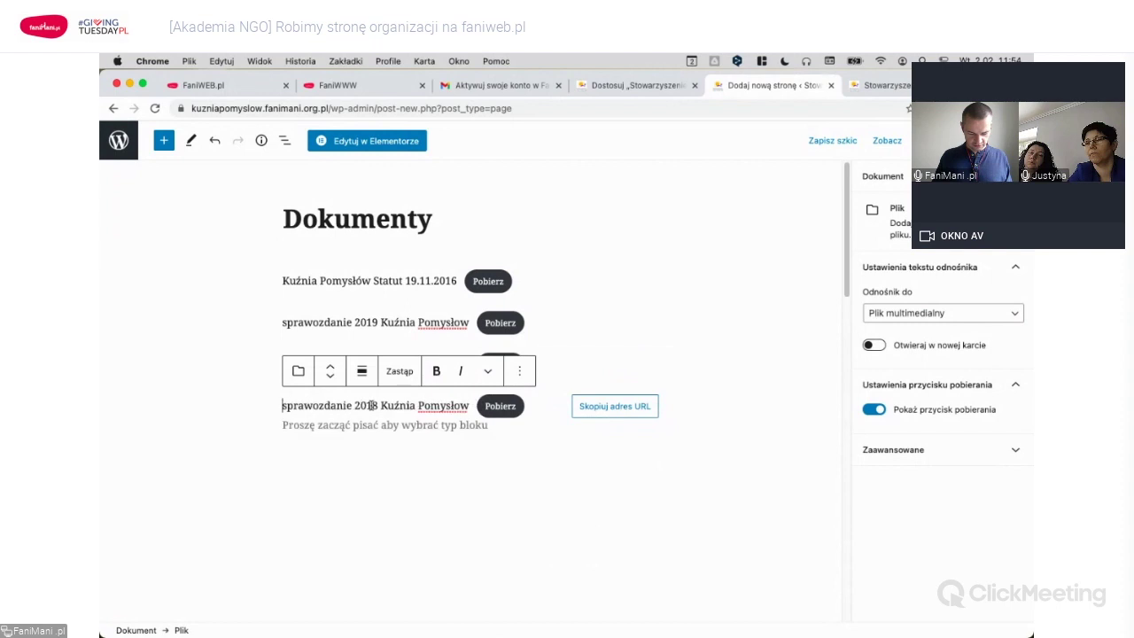
{"action": "left_click", "coordinate": [406, 372]}
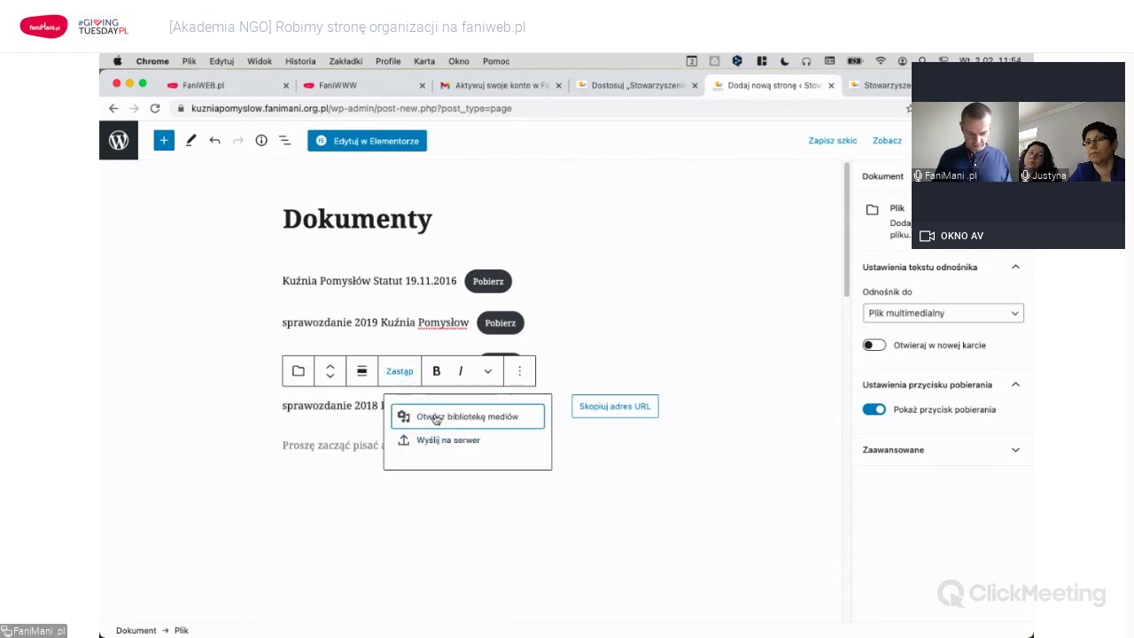
{"action": "left_click", "coordinate": [435, 418]}
{"action": "left_click", "coordinate": [387, 303]}
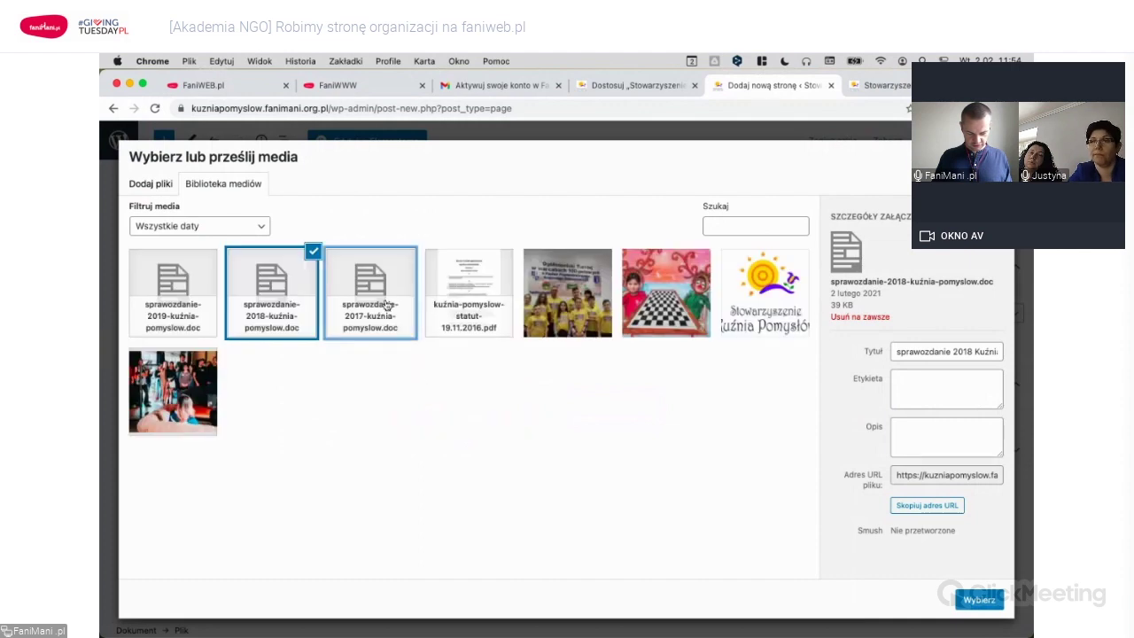
{"action": "key", "text": "Return"}
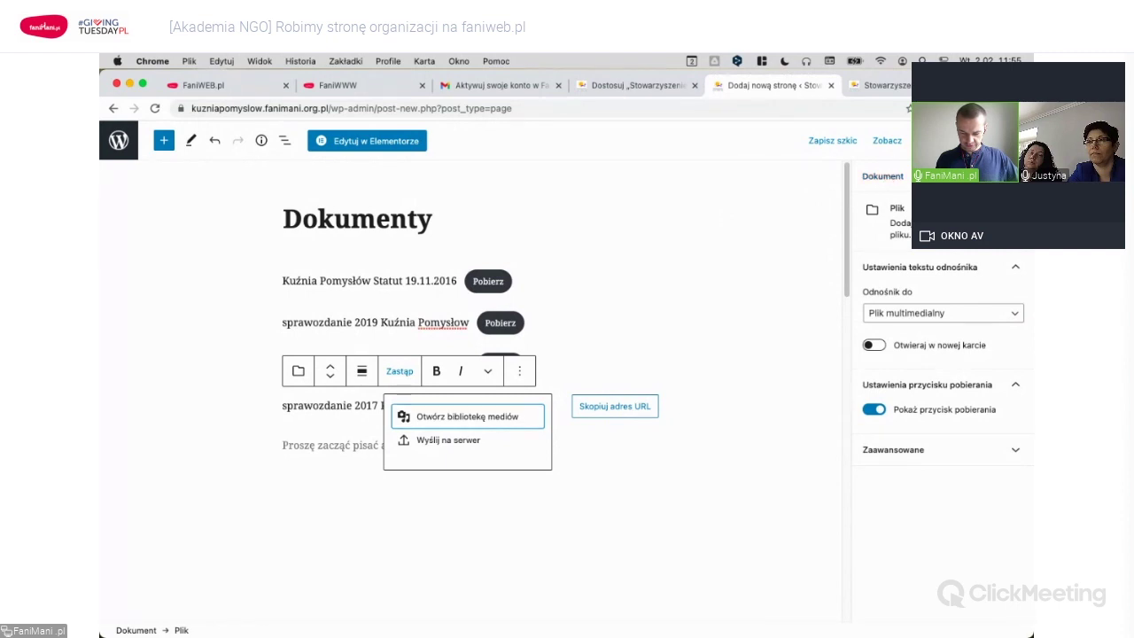
{"action": "left_click", "coordinate": [886, 177]}
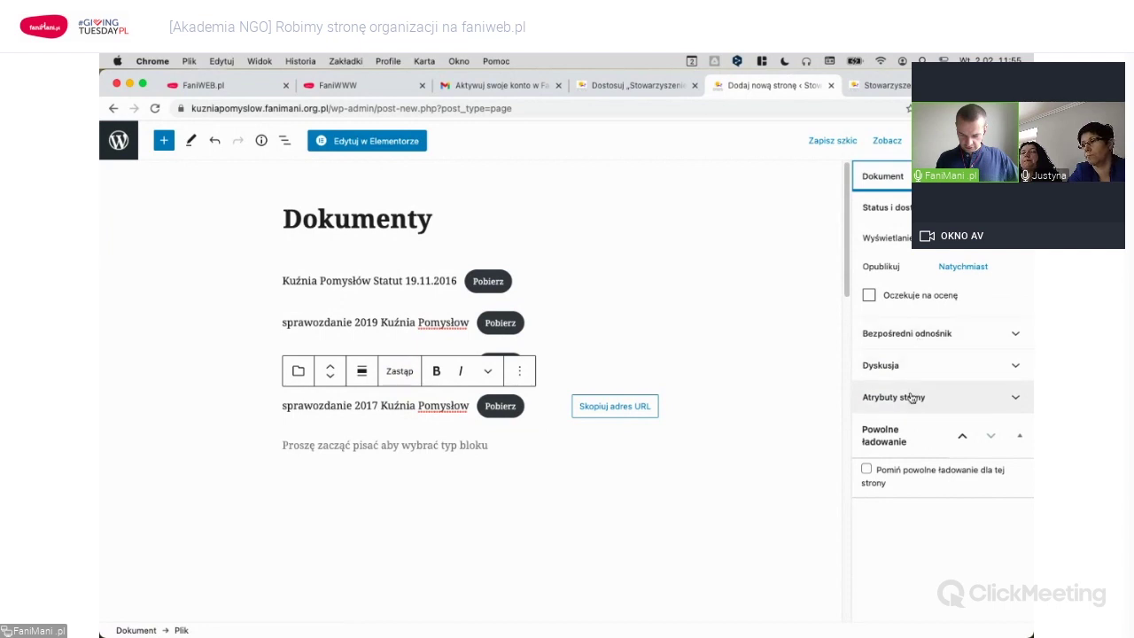
Set O nas as the parent page of Dokumenty in the page attributes
{"action": "left_click", "coordinate": [1007, 400]}
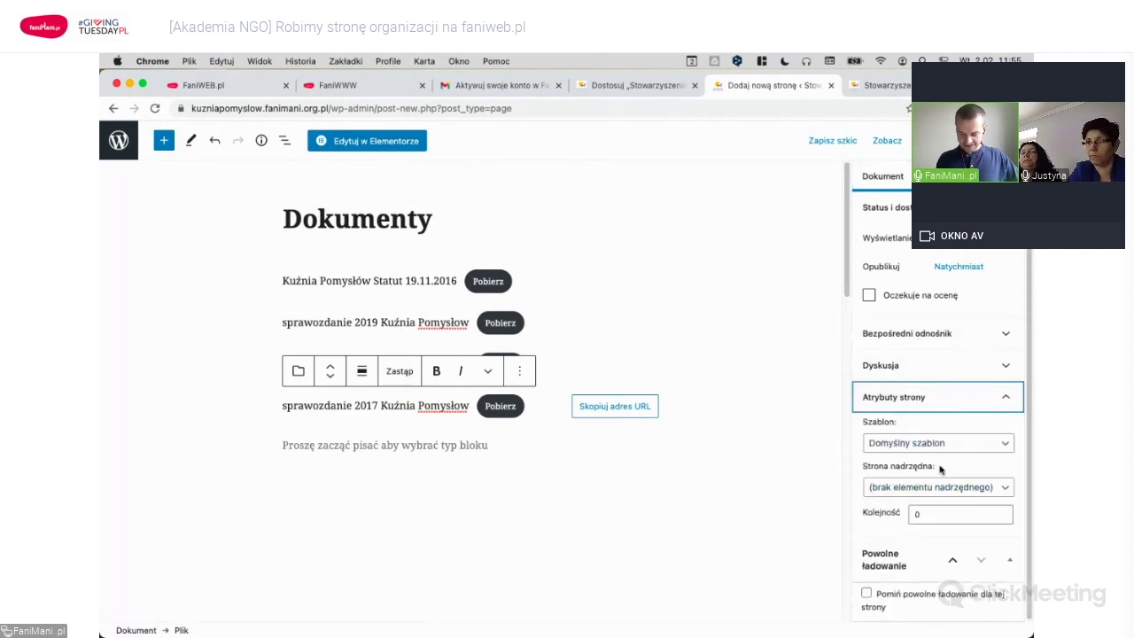
{"action": "left_click", "coordinate": [971, 489]}
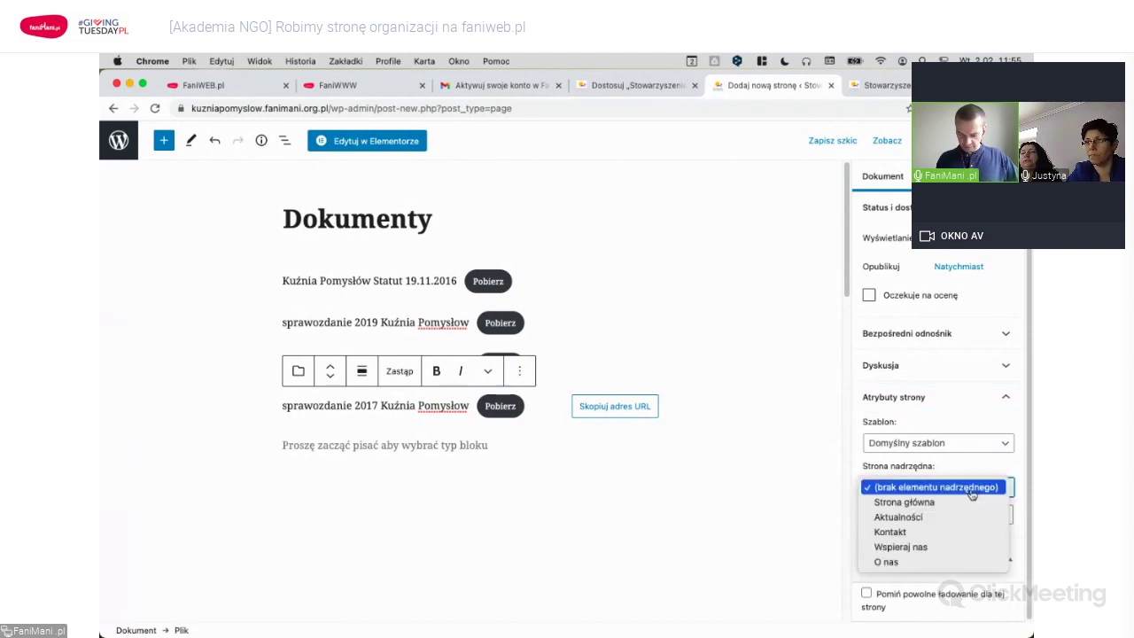
{"action": "left_click", "coordinate": [901, 564]}
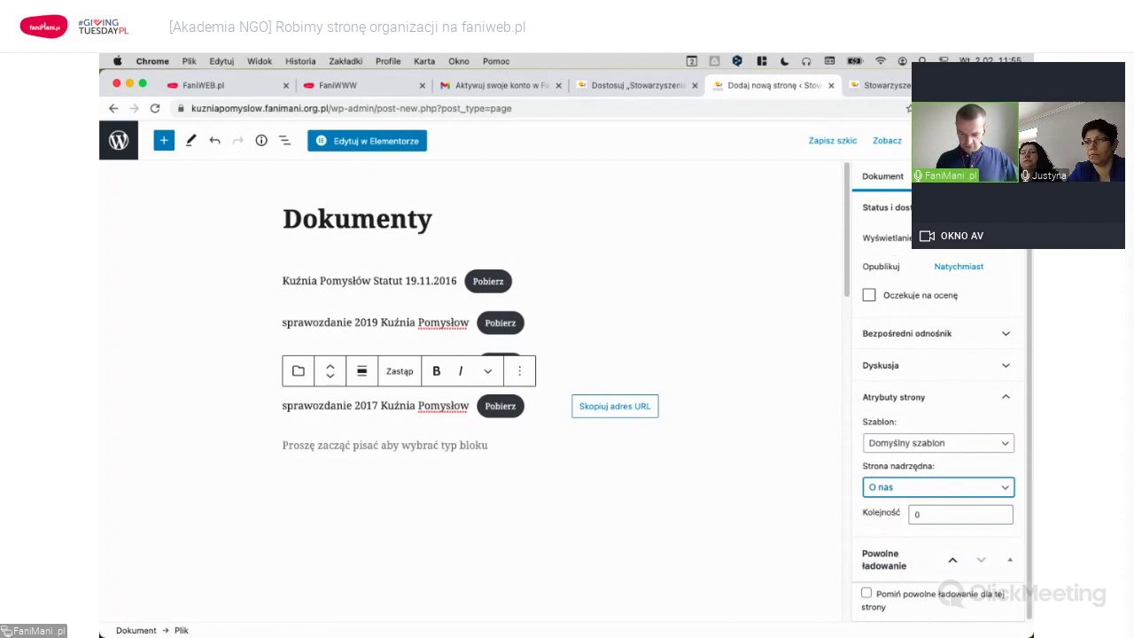
Publish the Dokumenty page and open the live site
{"action": "left_click", "coordinate": [903, 142]}
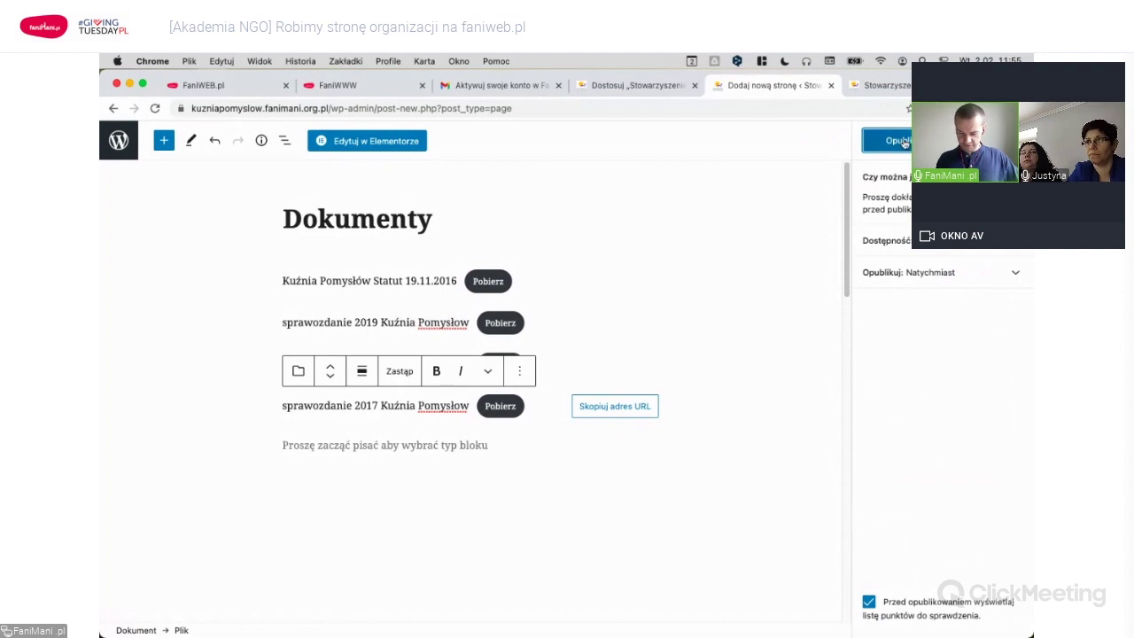
{"action": "left_click", "coordinate": [900, 141]}
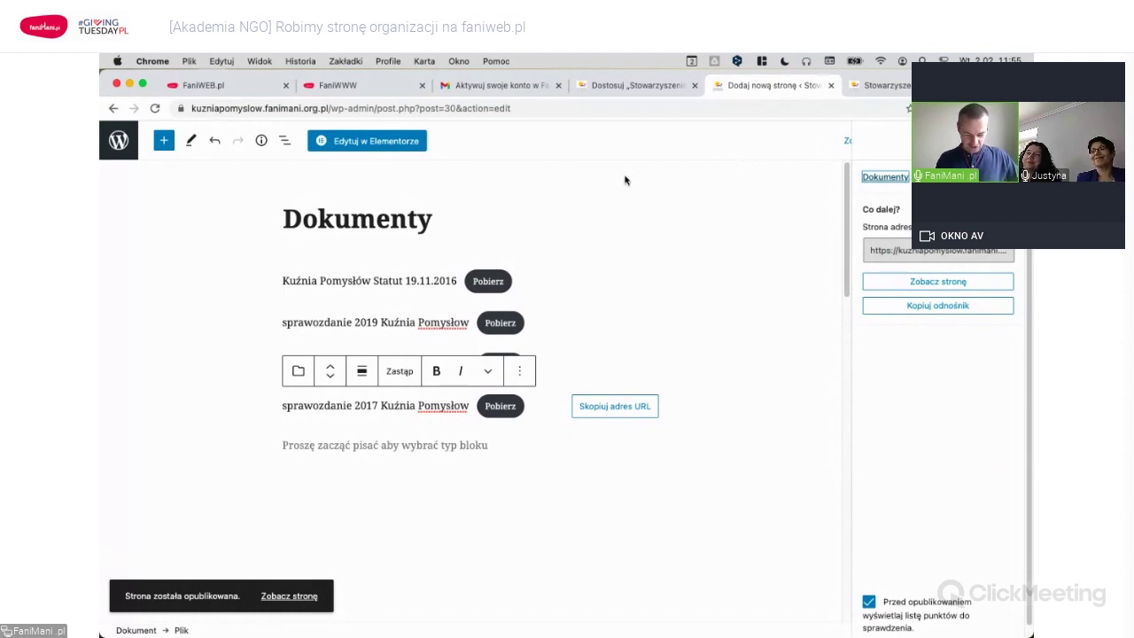
{"action": "left_click", "coordinate": [280, 597]}
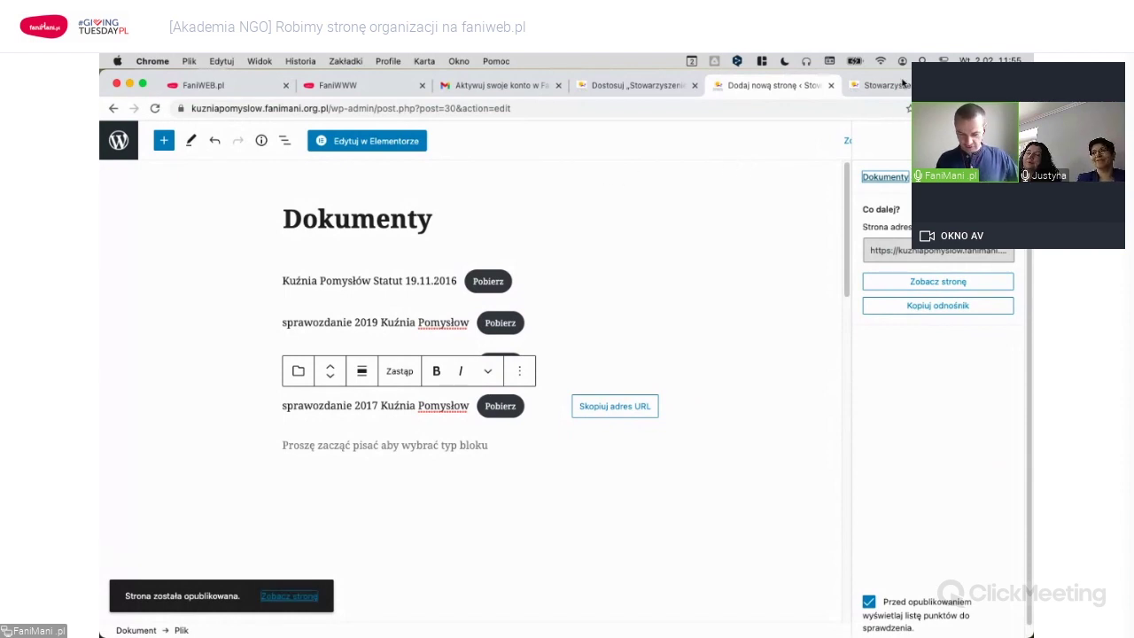
{"action": "scroll", "coordinate": [421, 257], "scroll_direction": "up", "scroll_amount": 15}
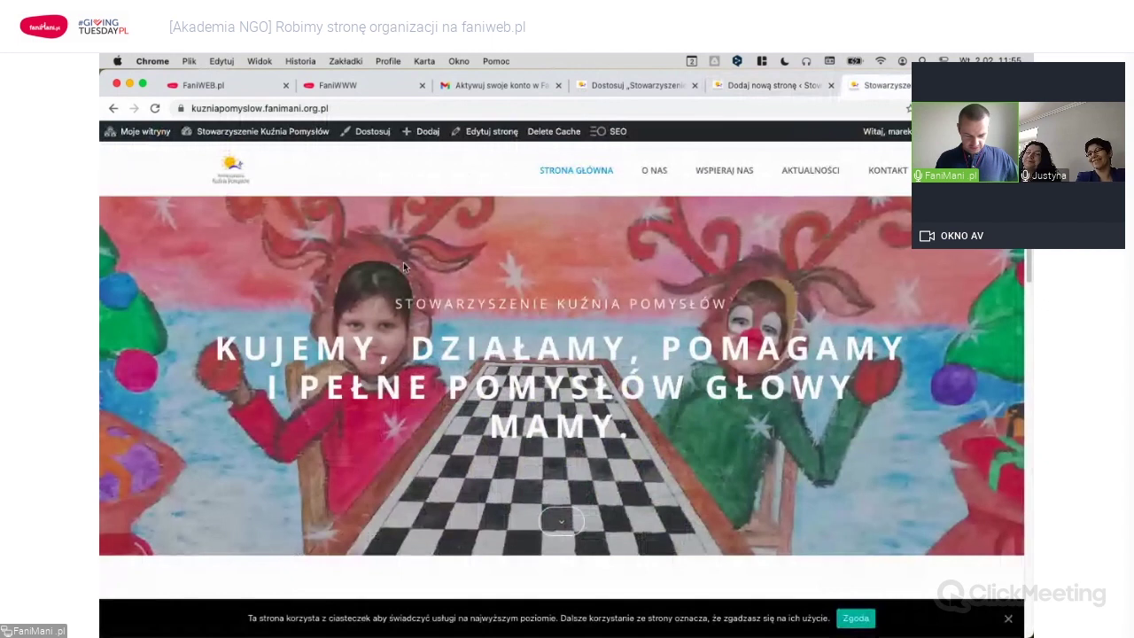
{"action": "left_click", "coordinate": [154, 108]}
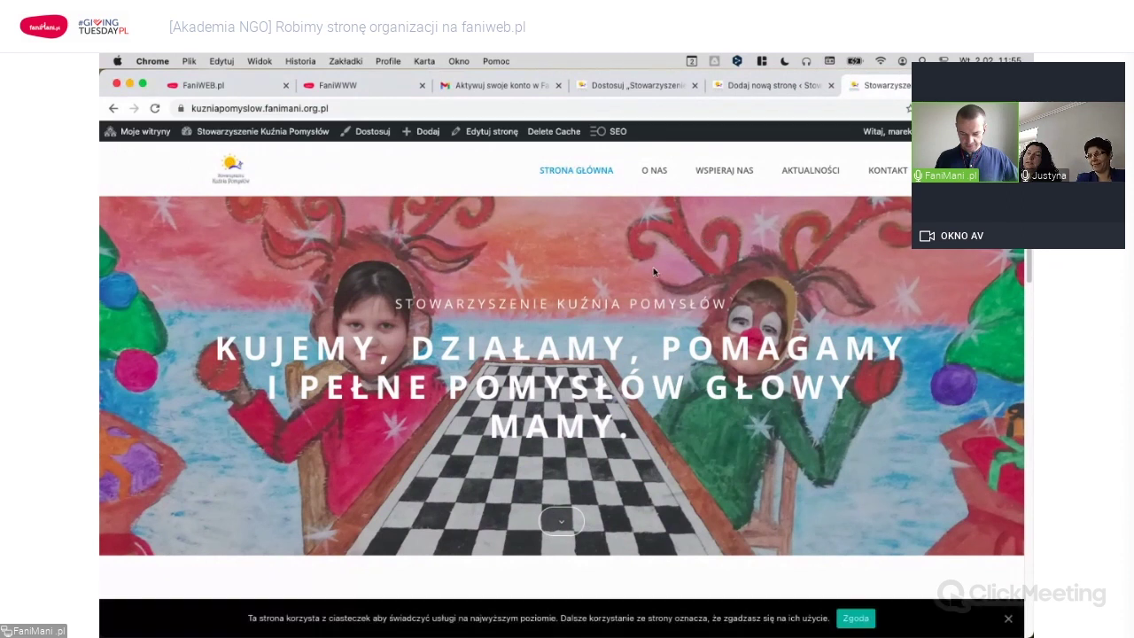
{"action": "scroll", "coordinate": [653, 266], "scroll_direction": "down", "scroll_amount": 10}
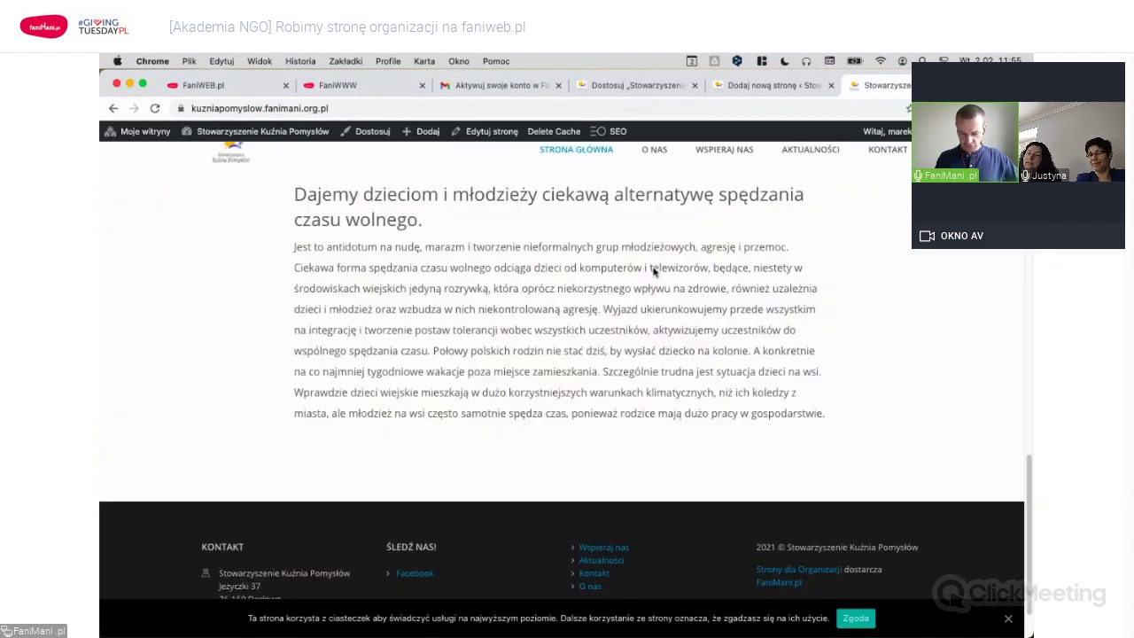
{"action": "scroll", "coordinate": [653, 267], "scroll_direction": "up", "scroll_amount": 15}
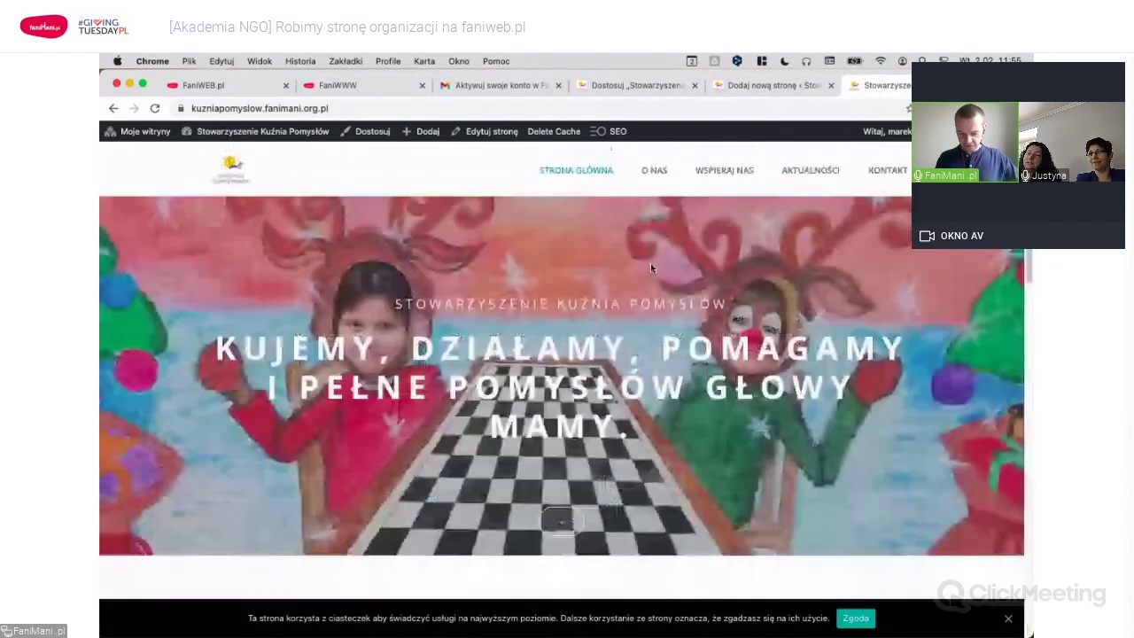
{"action": "left_click", "coordinate": [653, 171]}
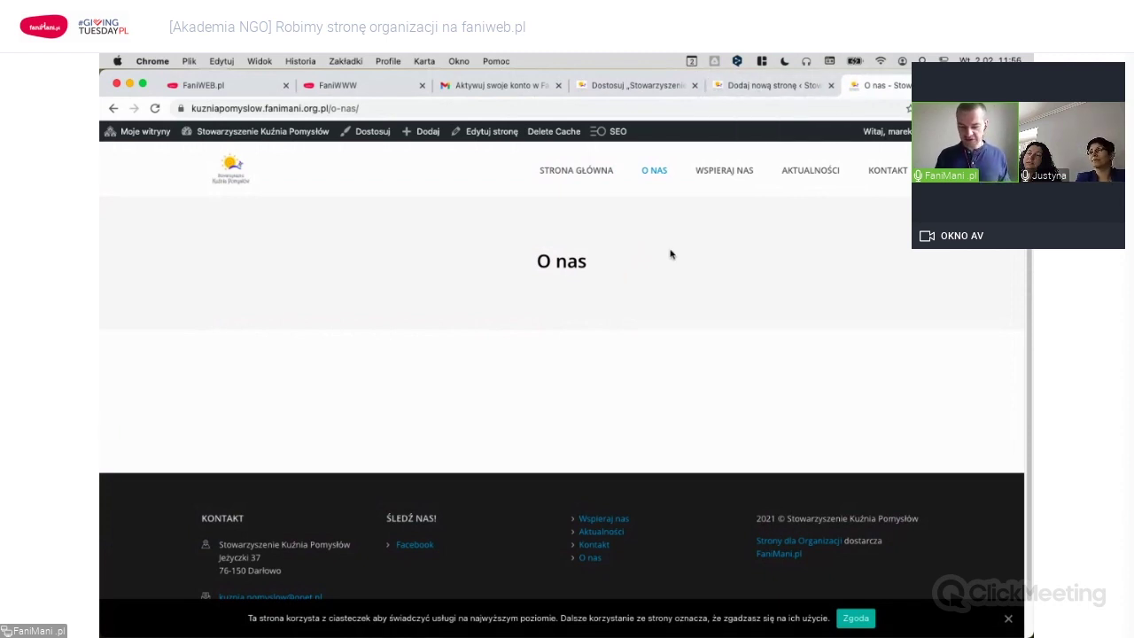
{"action": "left_click", "coordinate": [768, 85]}
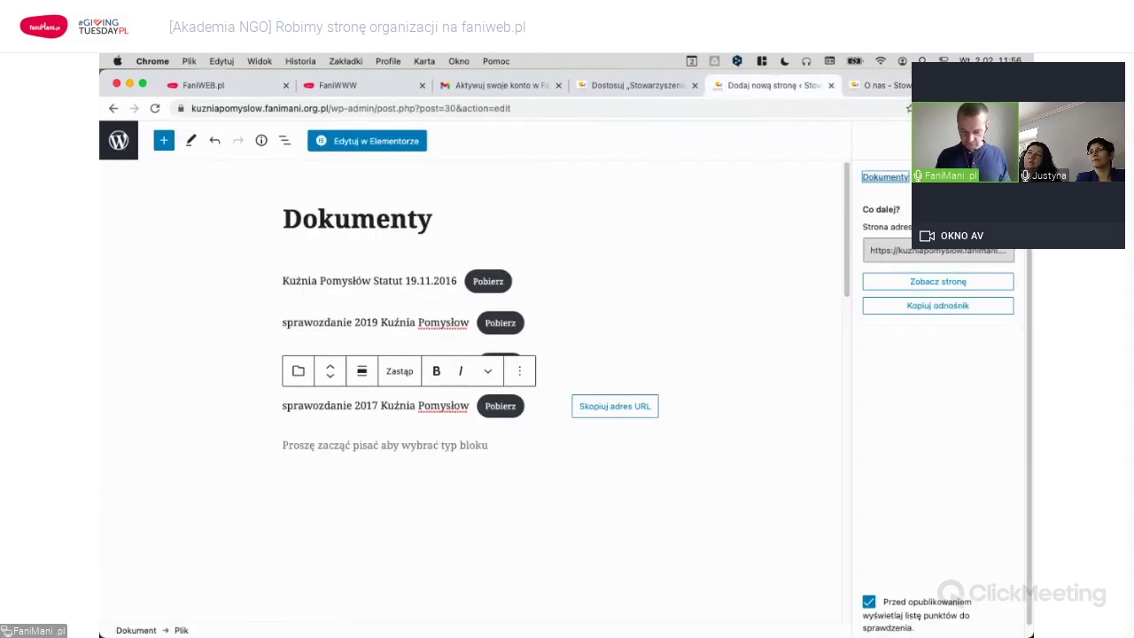
View the live /o-nas/dokumenty page in a new tab, then go back to the admin's page list
{"action": "left_click", "coordinate": [954, 308]}
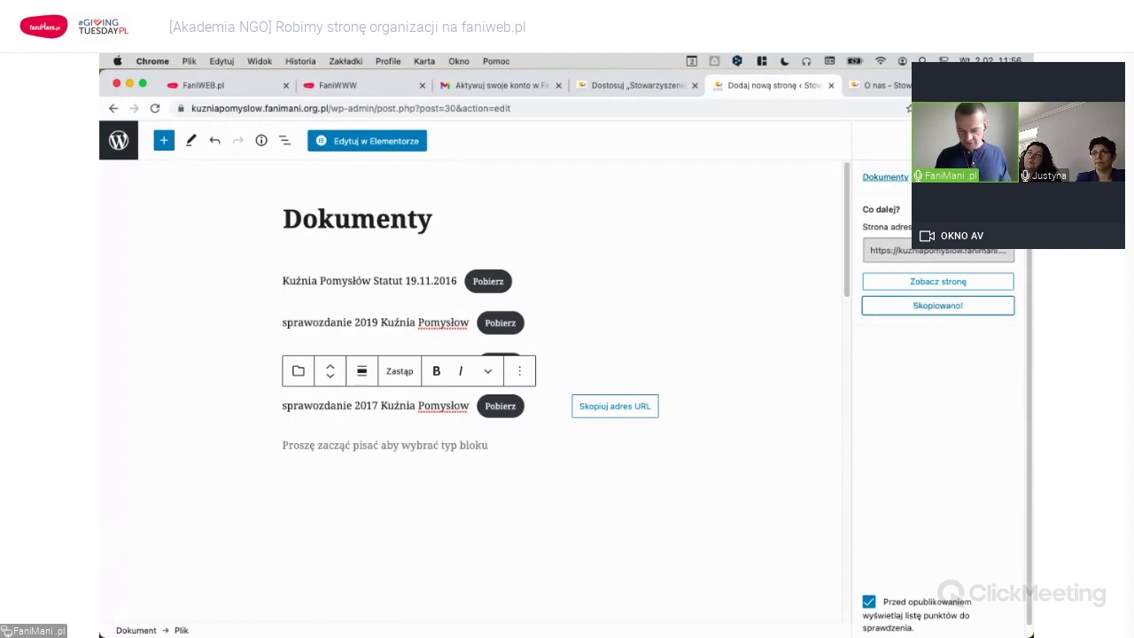
{"action": "key", "text": "ctrl+t"}
{"action": "type", "text": "https://kuzniapomyslow.fanimani.org.pl/o-nas/dokumenty/"}
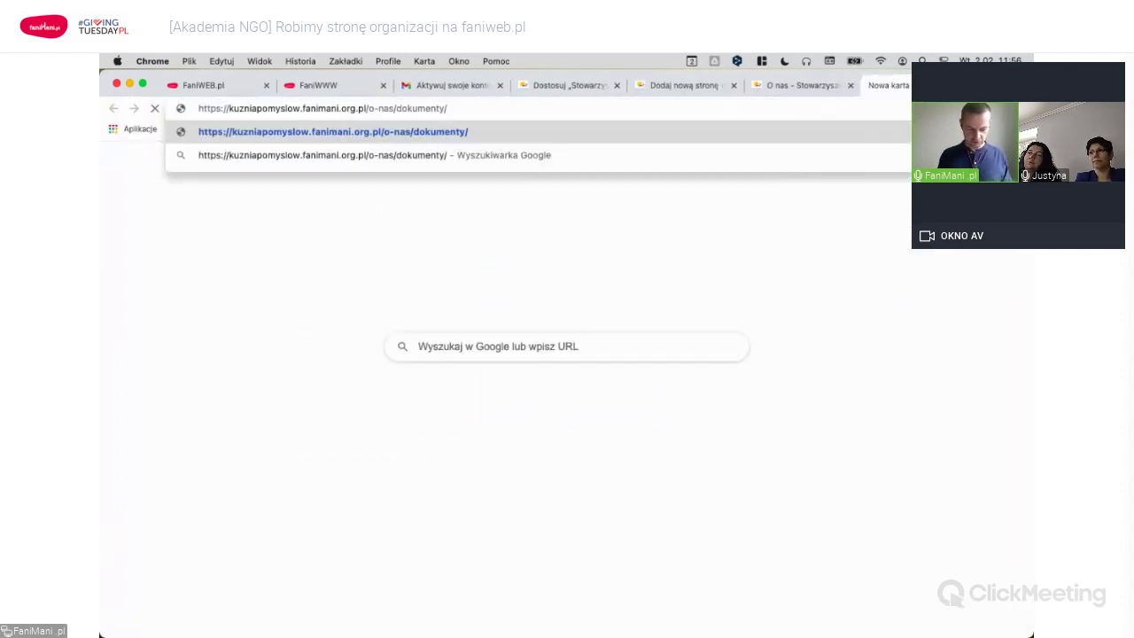
{"action": "key", "text": "Return"}
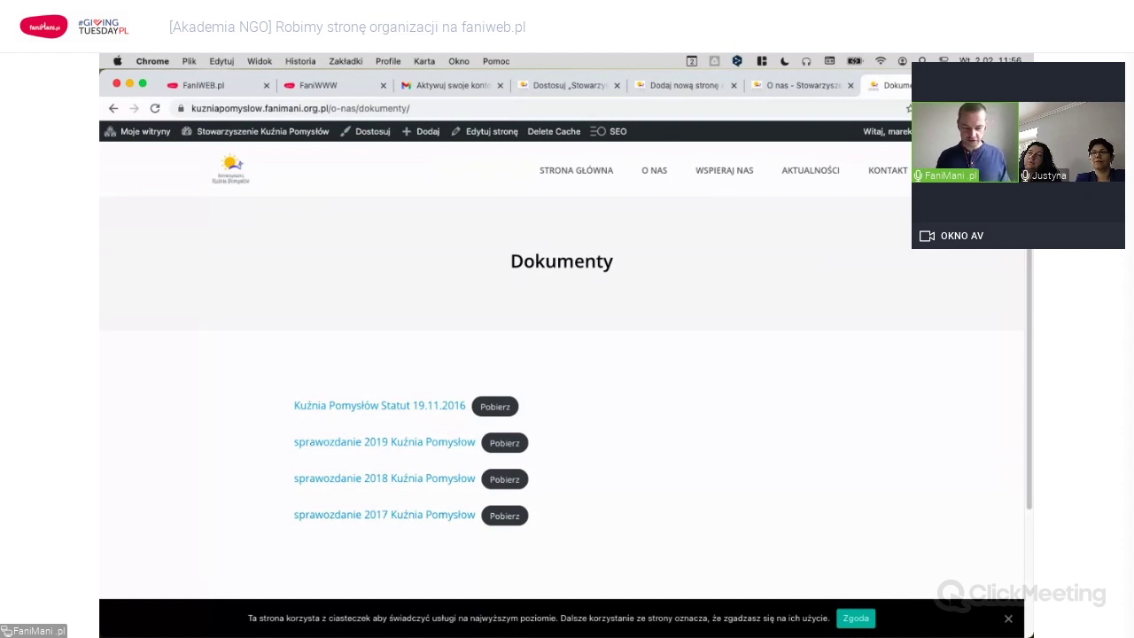
{"action": "left_click", "coordinate": [713, 86]}
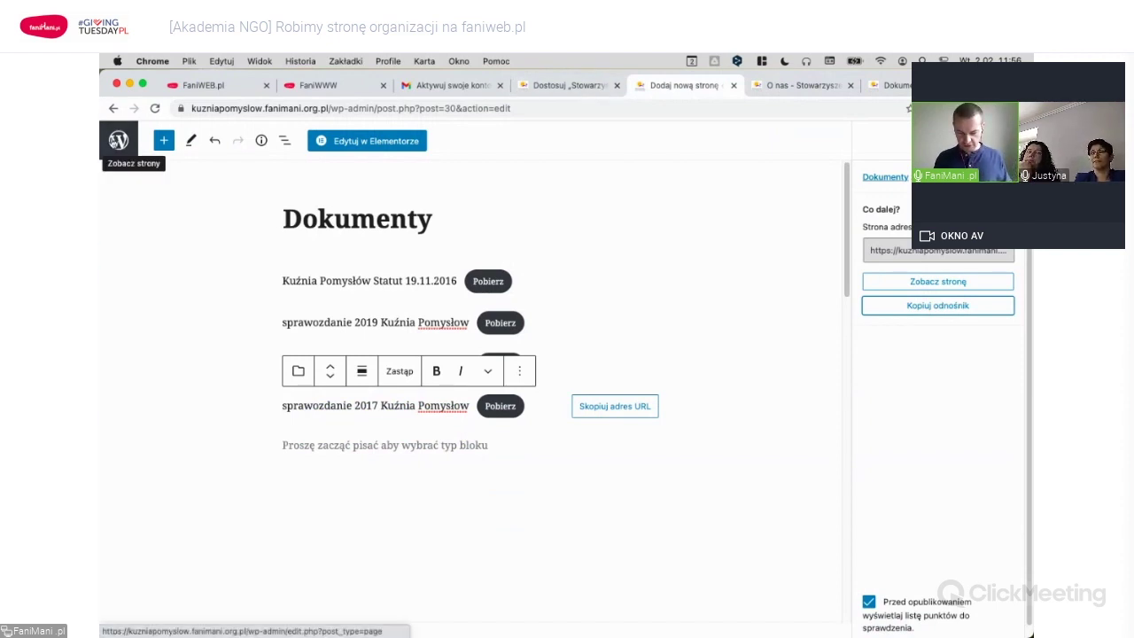
{"action": "left_click", "coordinate": [117, 140]}
Open the Menu editor, tick the Dokumenty page and load Menu główne
{"action": "left_click", "coordinate": [797, 85]}
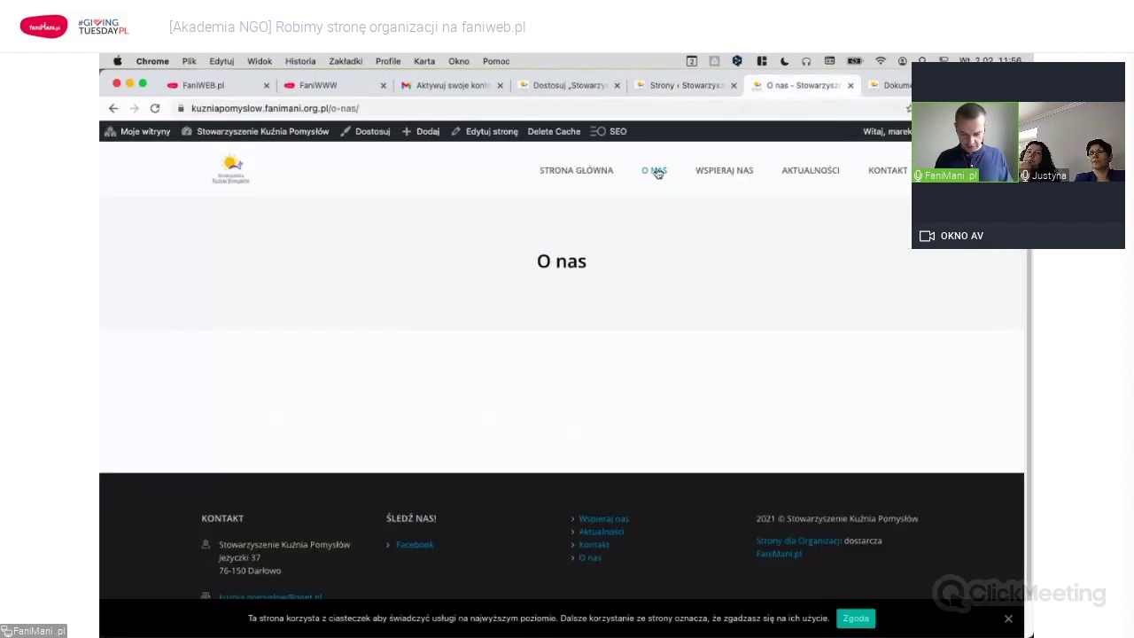
{"action": "left_click", "coordinate": [696, 85]}
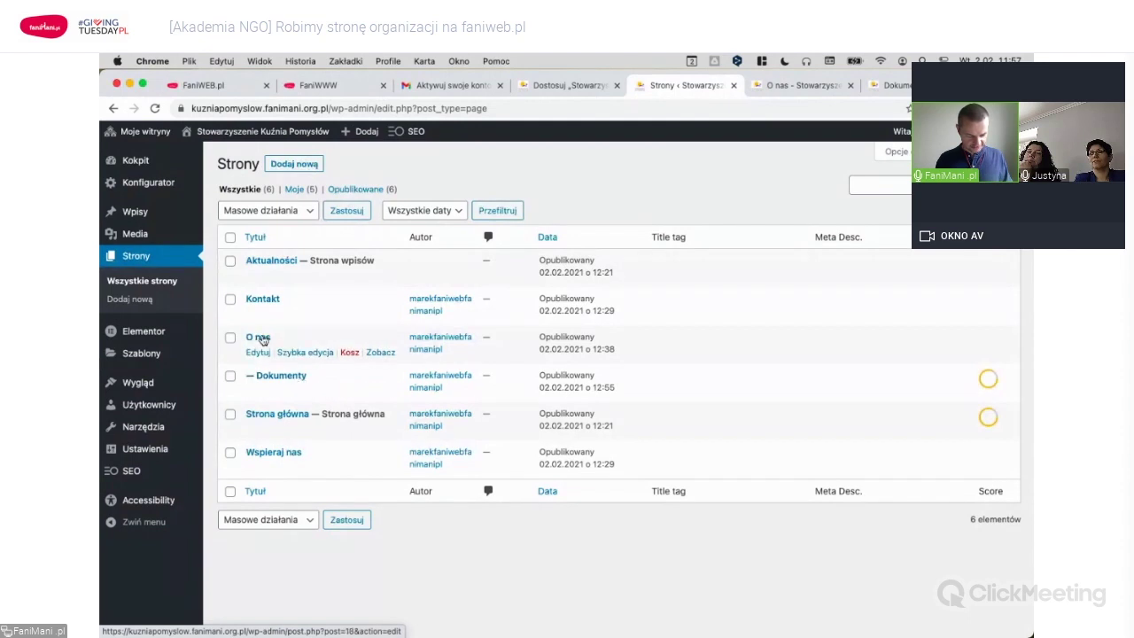
{"action": "mouse_move", "coordinate": [149, 387]}
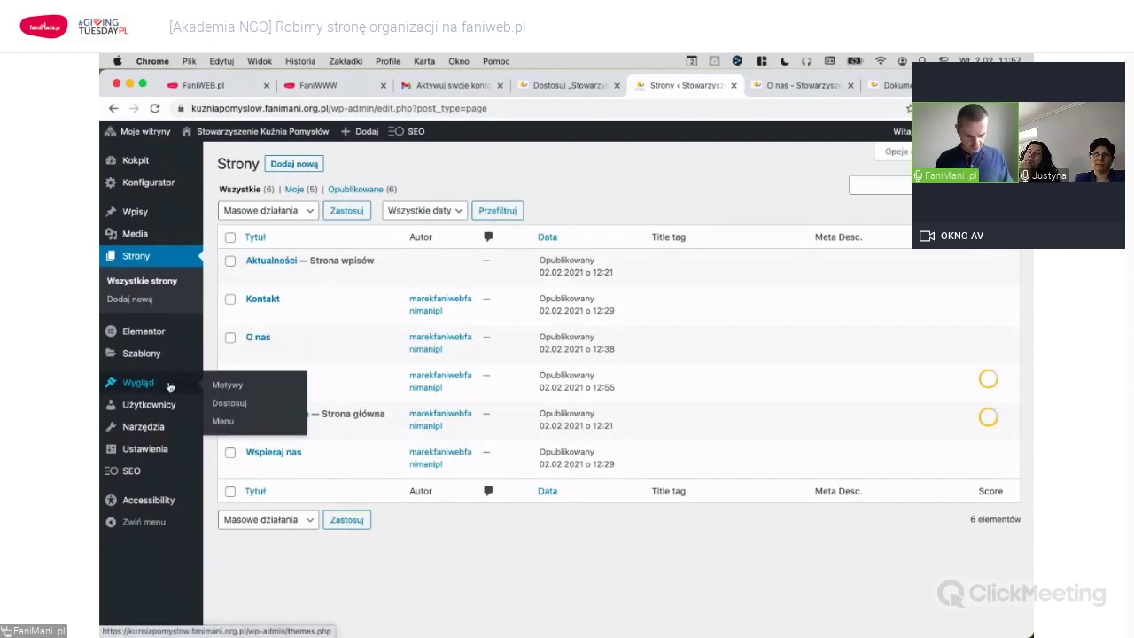
{"action": "left_click", "coordinate": [228, 424]}
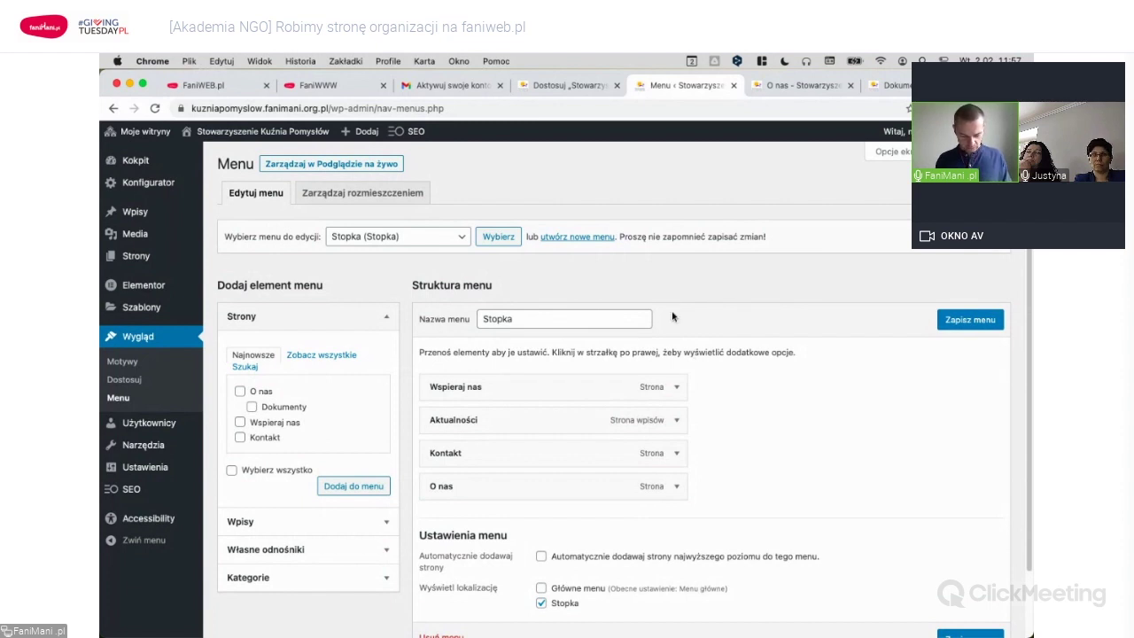
{"action": "left_click", "coordinate": [251, 407]}
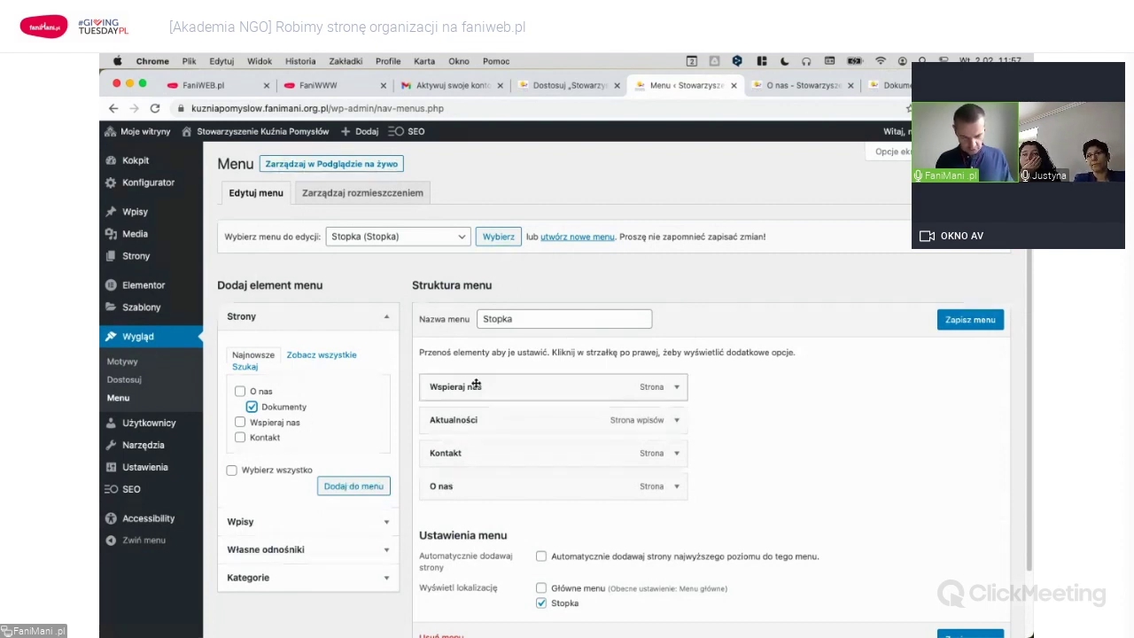
{"action": "left_click", "coordinate": [405, 236]}
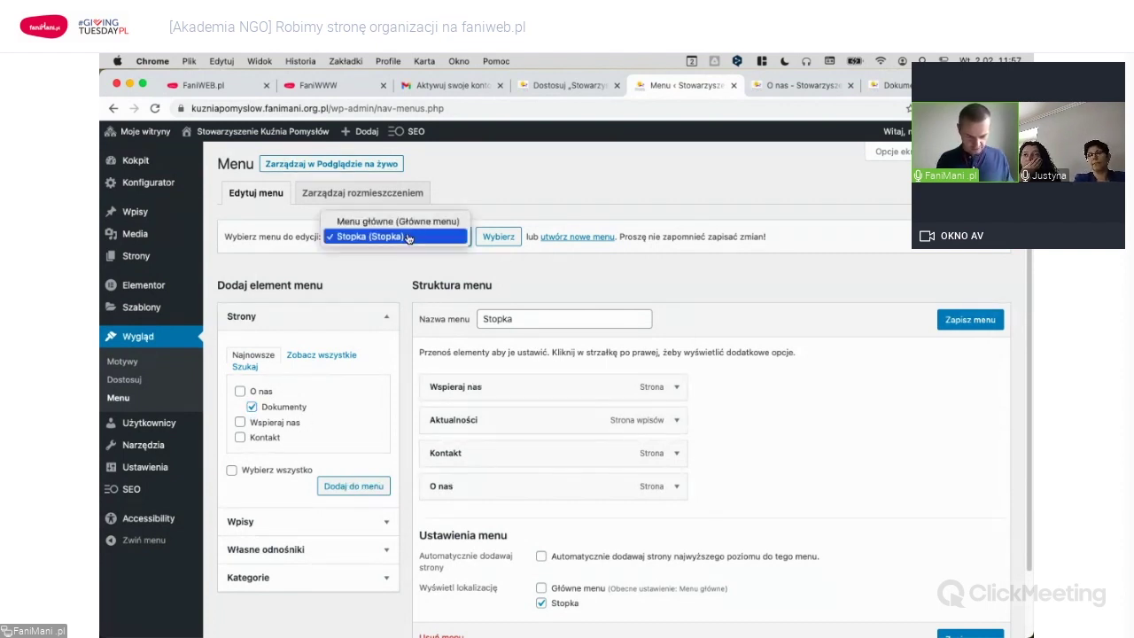
{"action": "left_click", "coordinate": [403, 221]}
{"action": "left_click", "coordinate": [498, 236]}
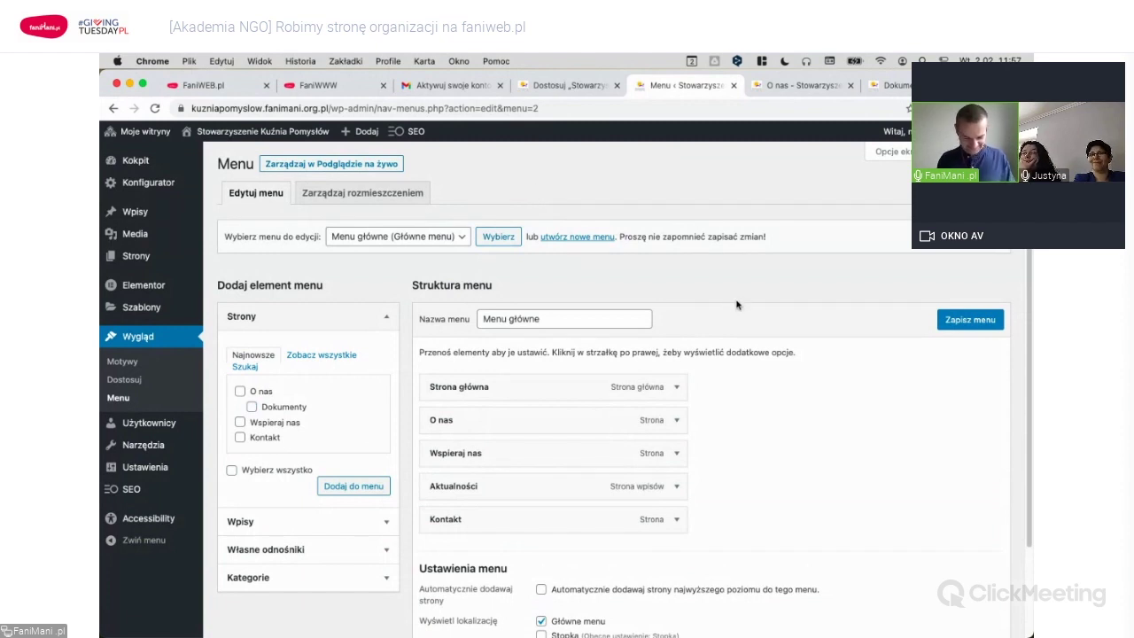
Add Dokumenty to Menu główne, nest it under O nas, and save the menu
{"action": "scroll", "coordinate": [737, 305], "scroll_direction": "down", "scroll_amount": 1}
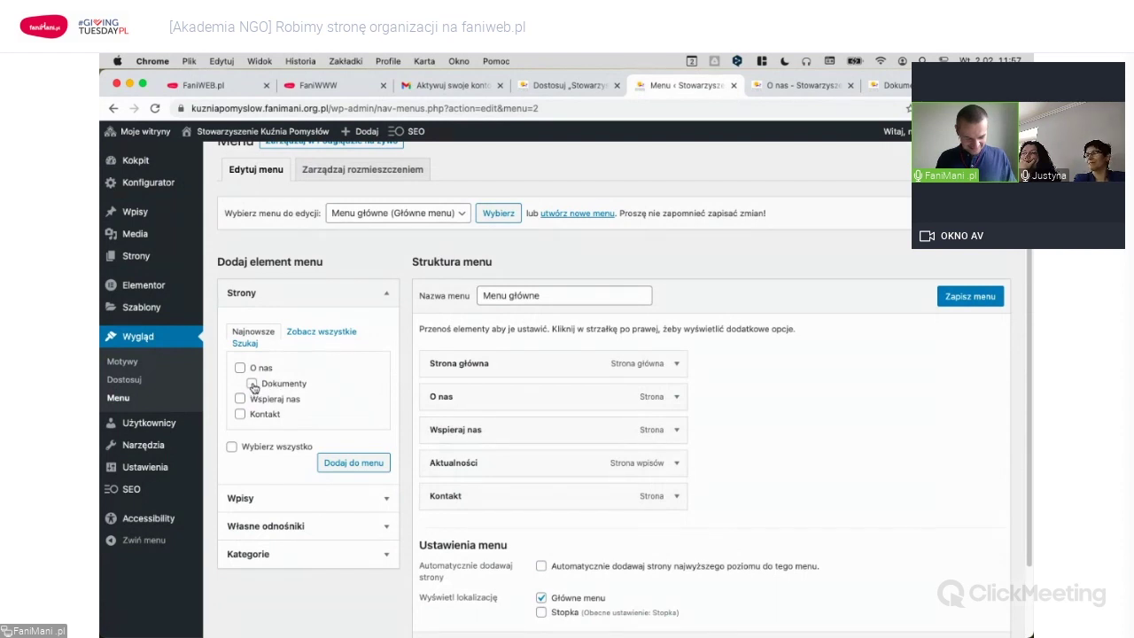
{"action": "left_click", "coordinate": [366, 468]}
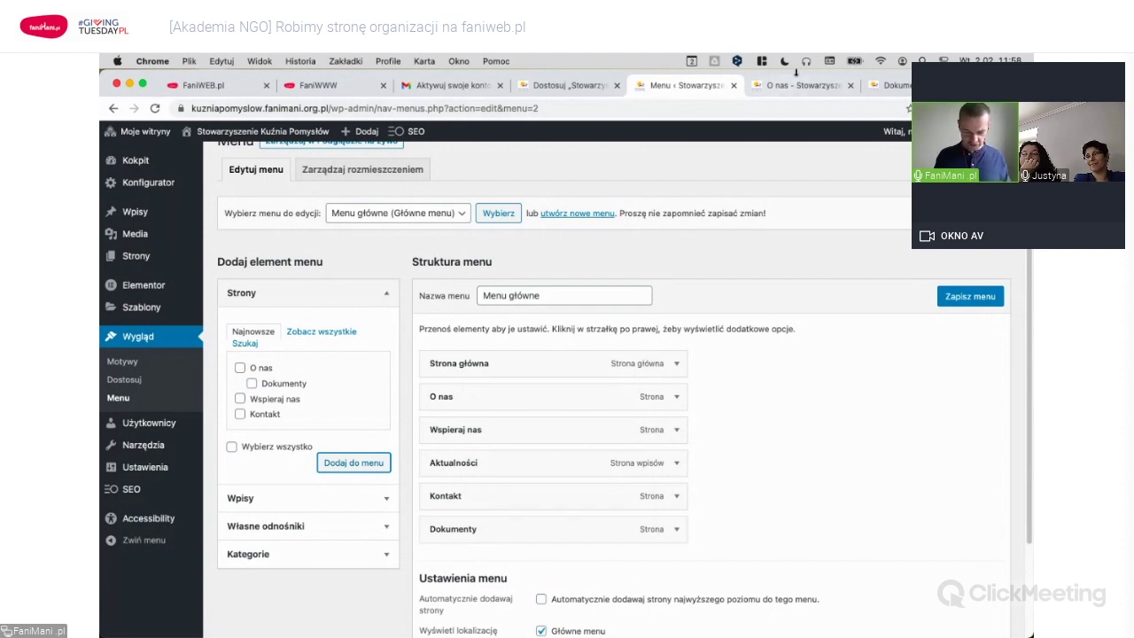
{"action": "left_click_drag", "start_coordinate": [505, 537], "coordinate": [501, 434]}
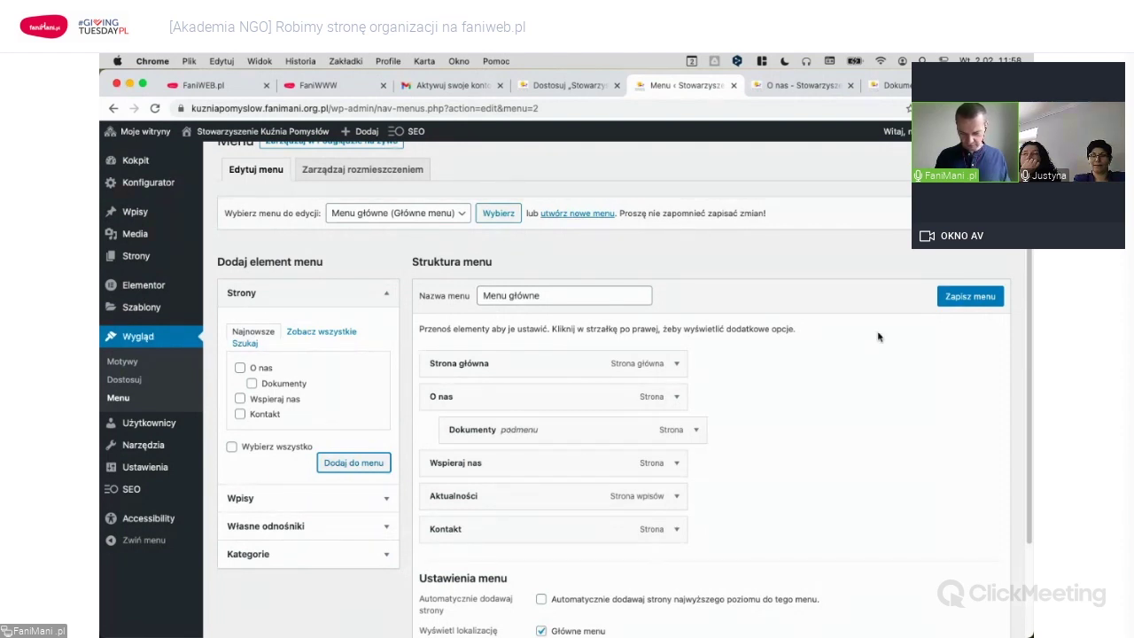
{"action": "left_click", "coordinate": [952, 305]}
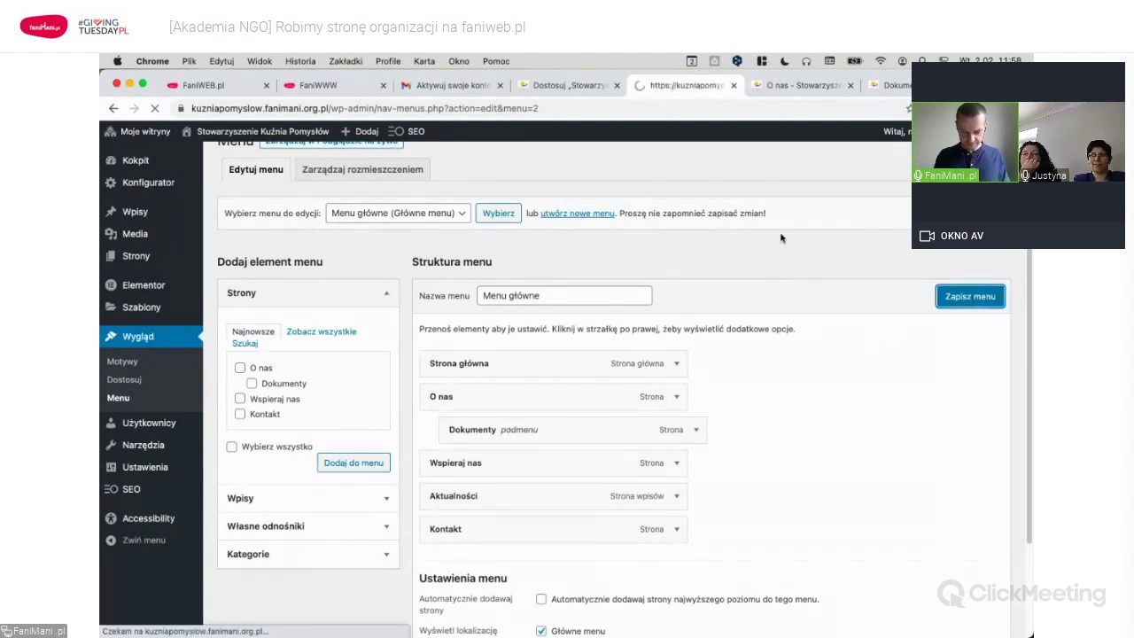
{"action": "left_click", "coordinate": [788, 86]}
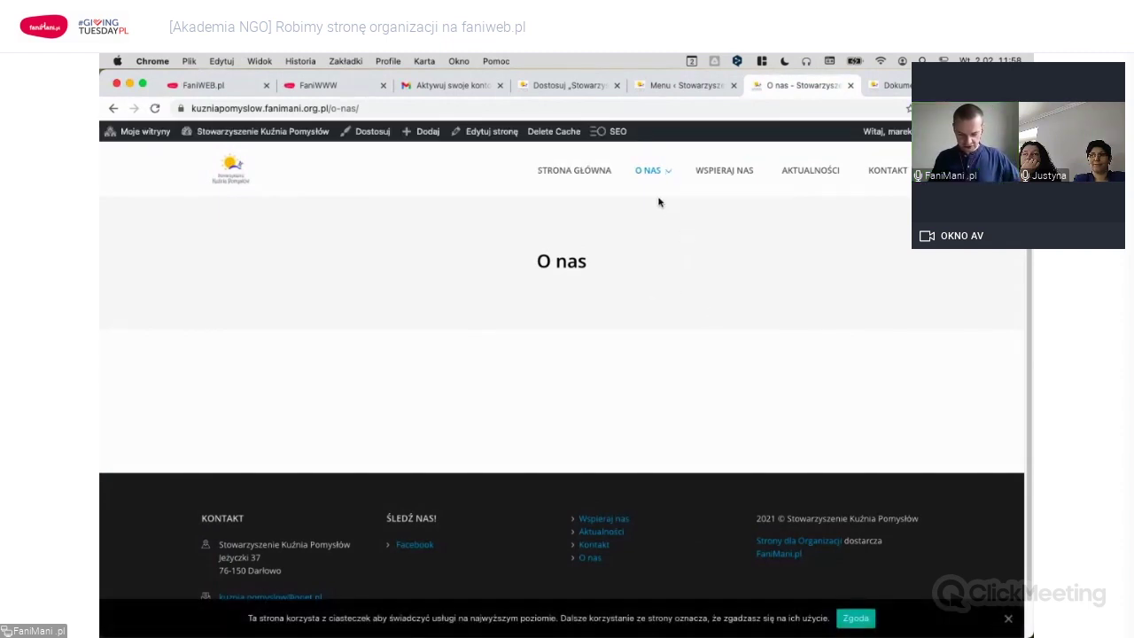
Check that the live O NAS dropdown lists DOKUMENTY, then return to the menu editor
{"action": "mouse_move", "coordinate": [663, 172]}
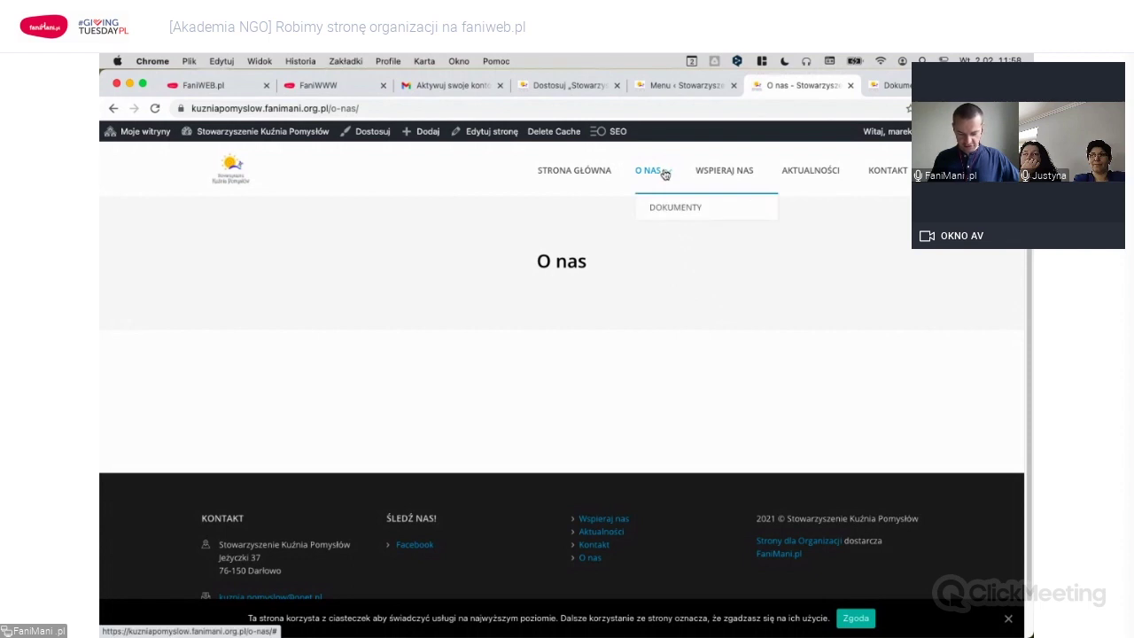
{"action": "left_click", "coordinate": [655, 173]}
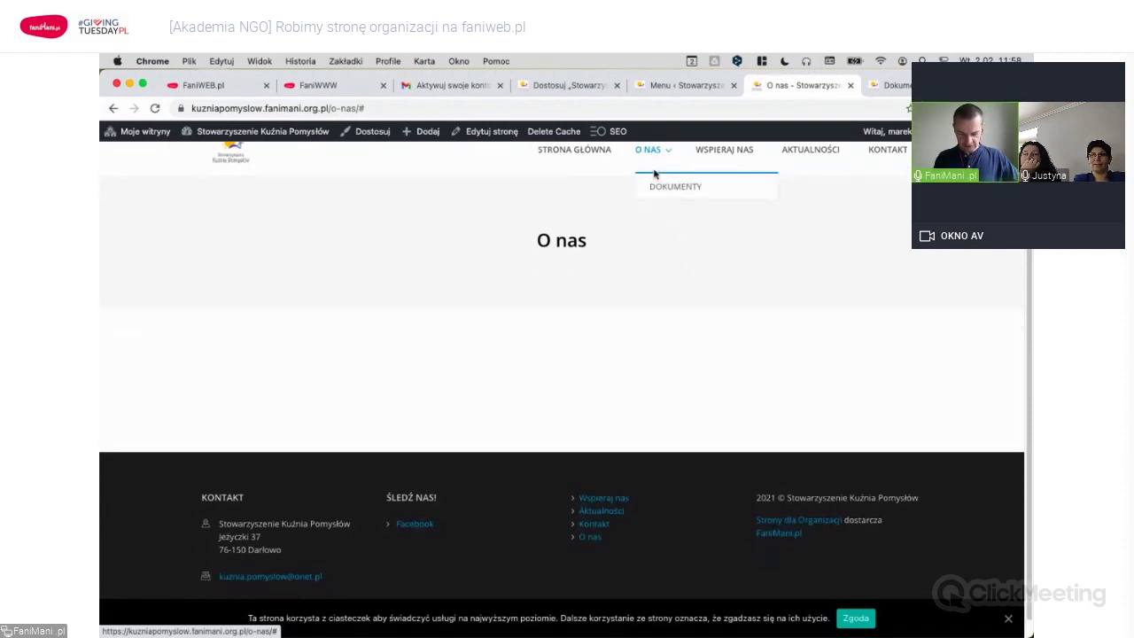
{"action": "scroll", "coordinate": [631, 270], "scroll_direction": "up", "scroll_amount": 1}
{"action": "mouse_move", "coordinate": [670, 172]}
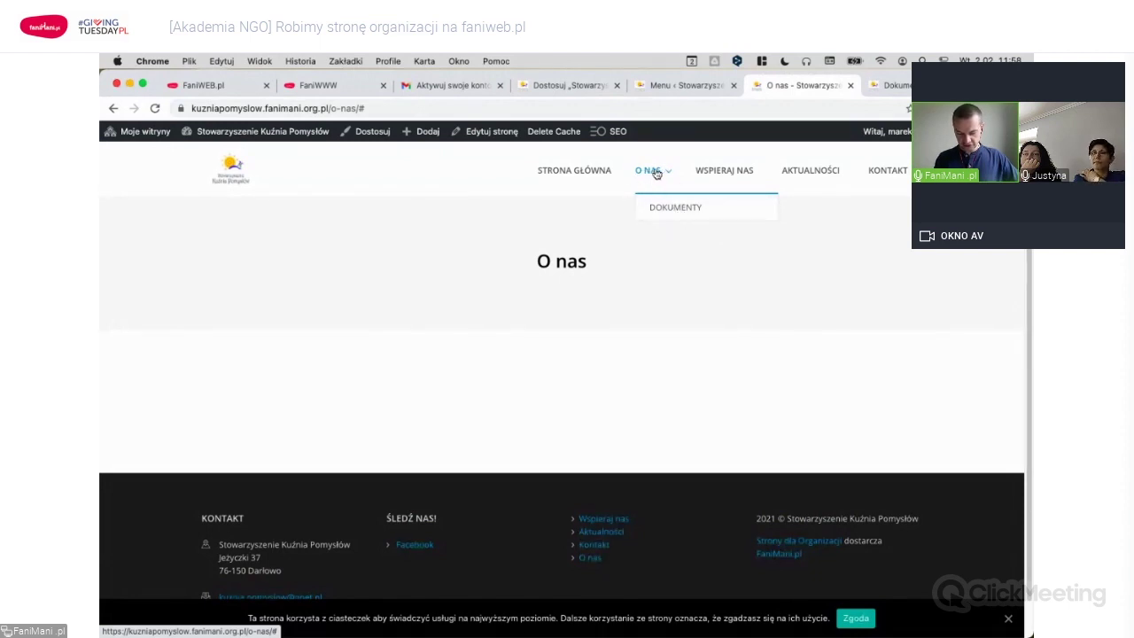
{"action": "left_click", "coordinate": [679, 86]}
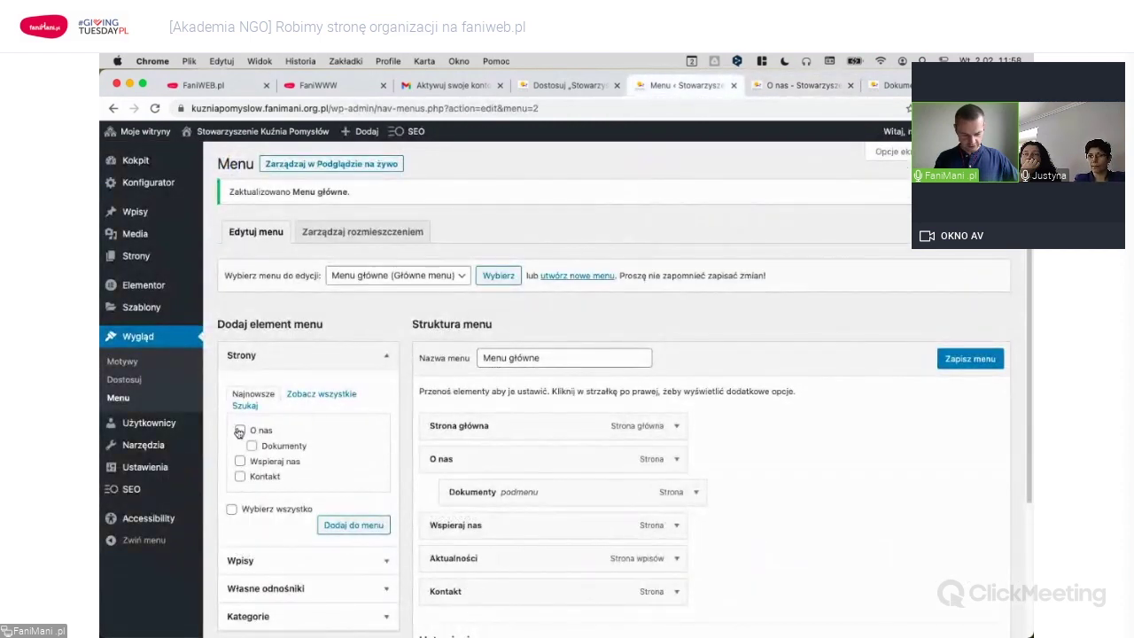
Add a second O nas item nested above Dokumenty, save Menu główne, and refresh the site
{"action": "left_click", "coordinate": [351, 525]}
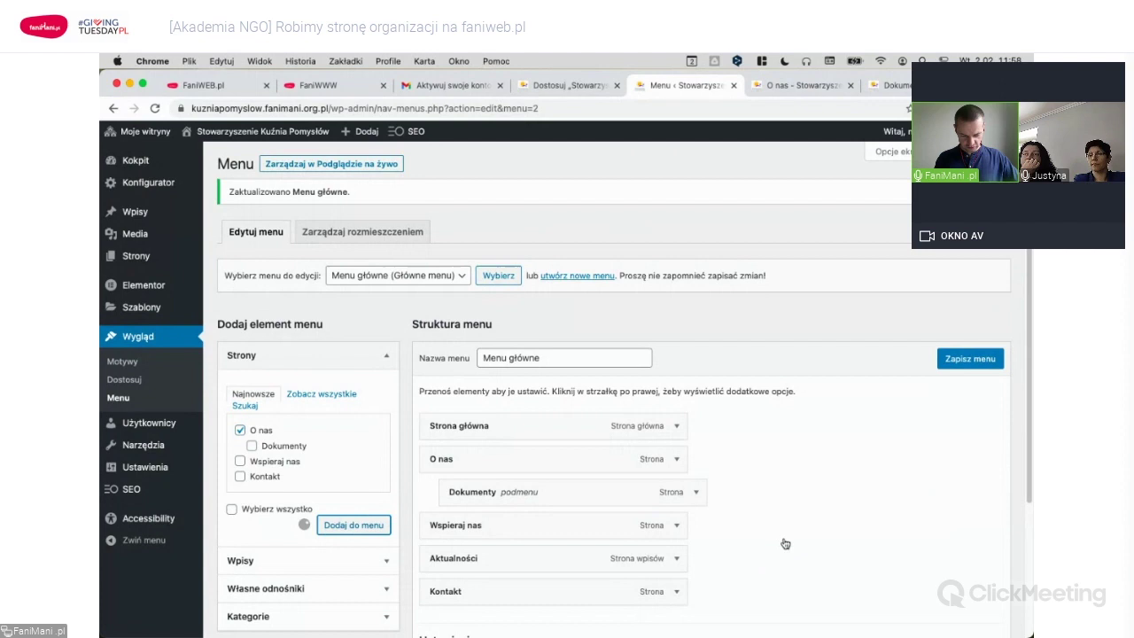
{"action": "scroll", "coordinate": [775, 523], "scroll_direction": "down", "scroll_amount": 2}
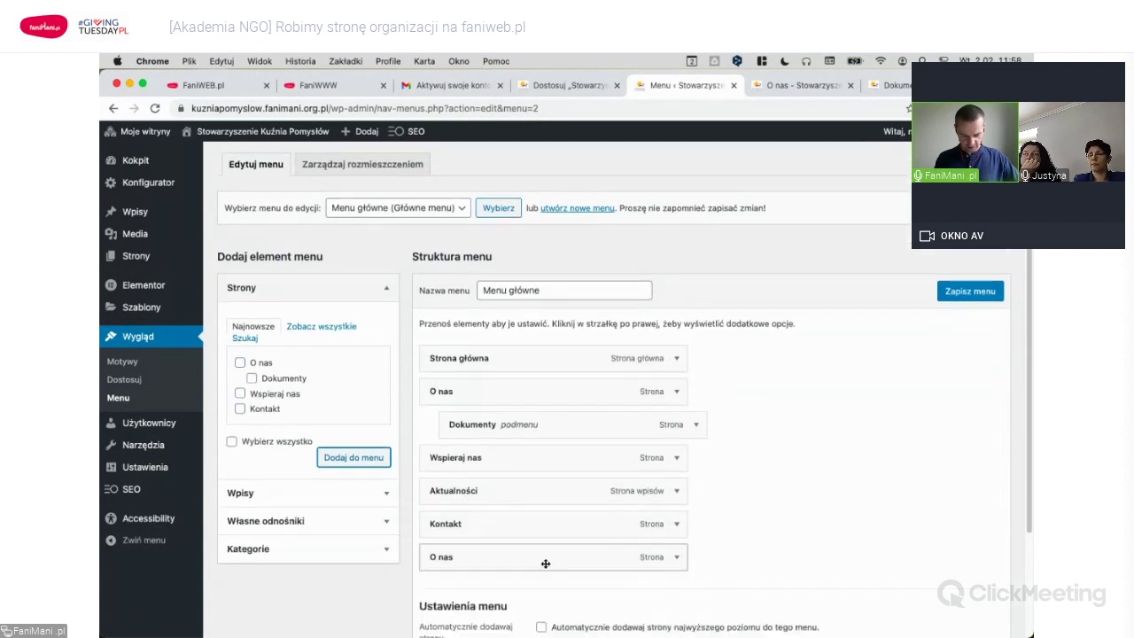
{"action": "left_click_drag", "start_coordinate": [543, 557], "coordinate": [542, 424]}
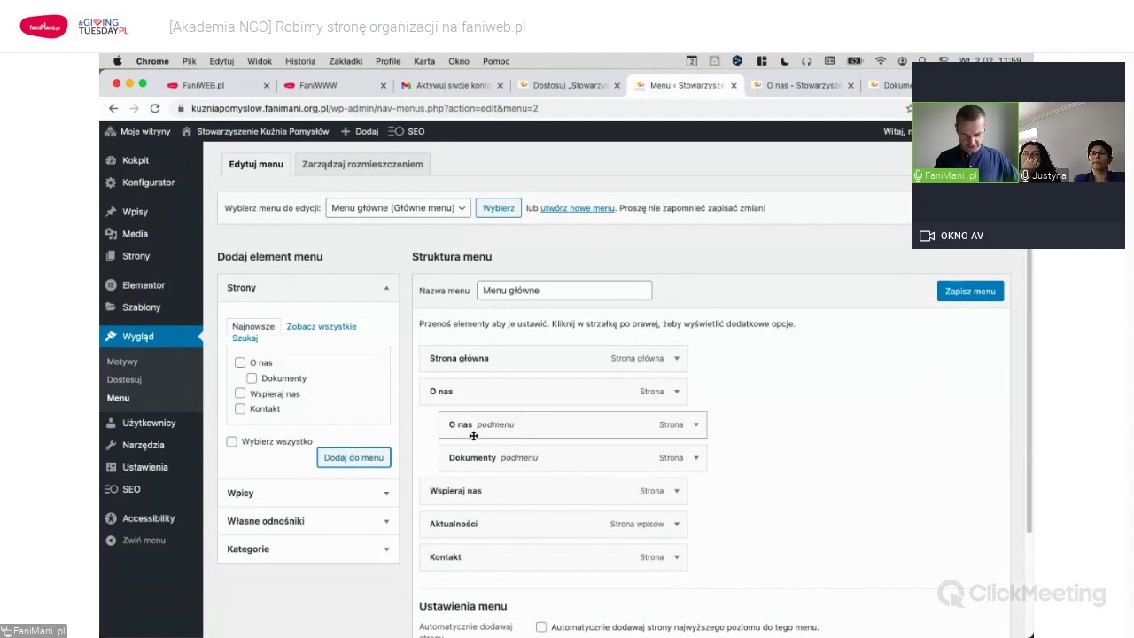
{"action": "left_click", "coordinate": [961, 293]}
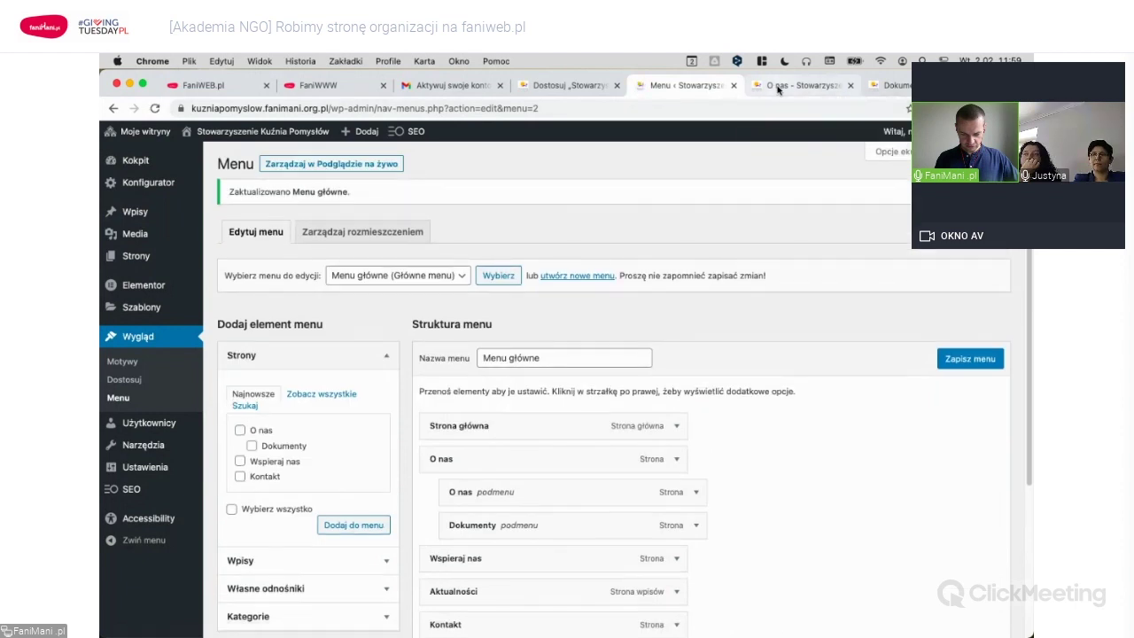
{"action": "left_click", "coordinate": [778, 85]}
{"action": "left_click", "coordinate": [611, 131]}
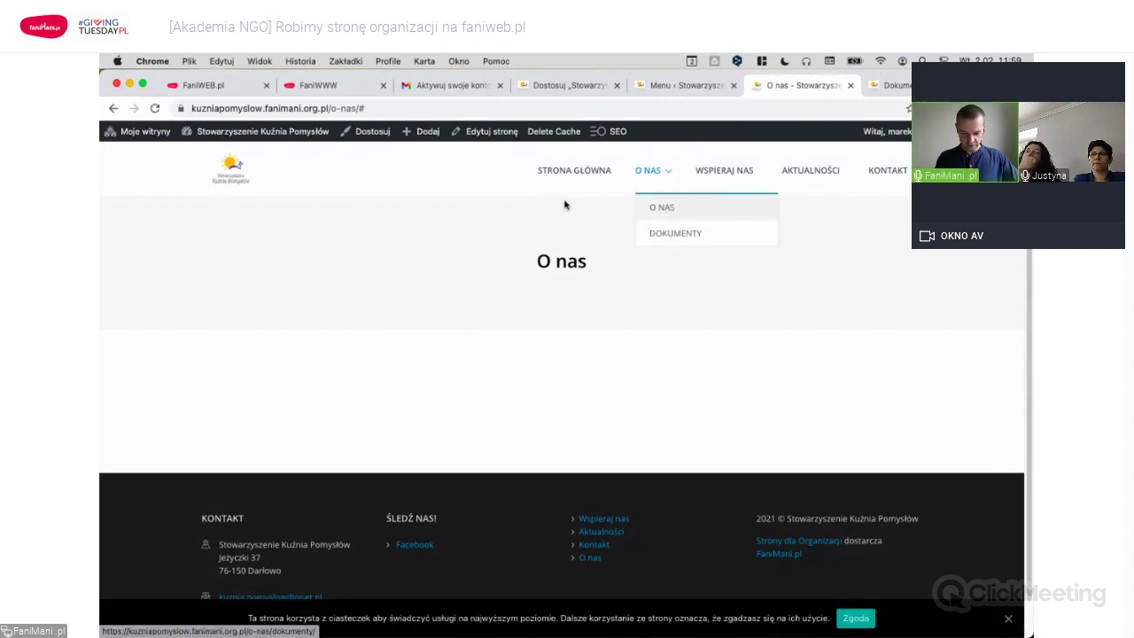
Open /o-nas/ from the O NAS dropdown on the site, then open it in the editor
{"action": "left_click", "coordinate": [582, 175]}
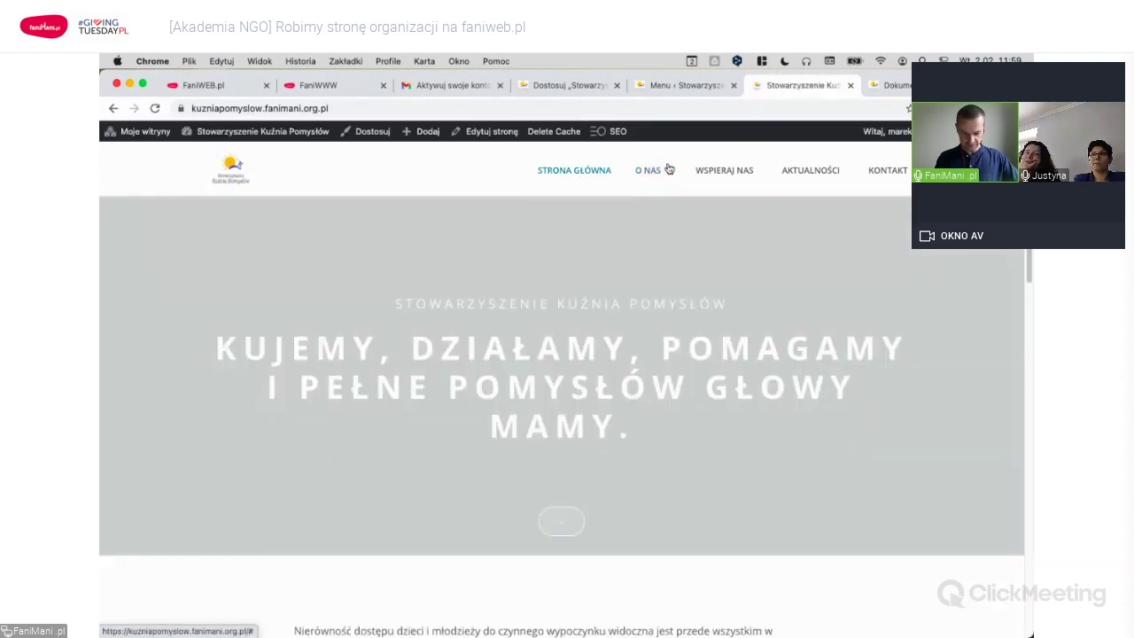
{"action": "mouse_move", "coordinate": [669, 170]}
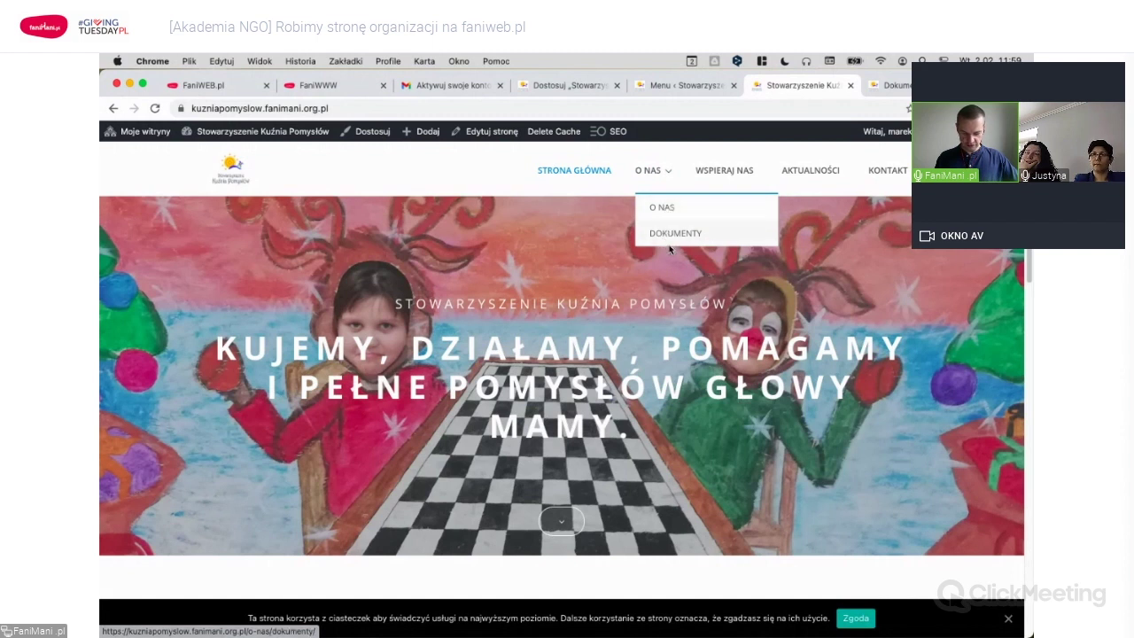
{"action": "left_click", "coordinate": [670, 212]}
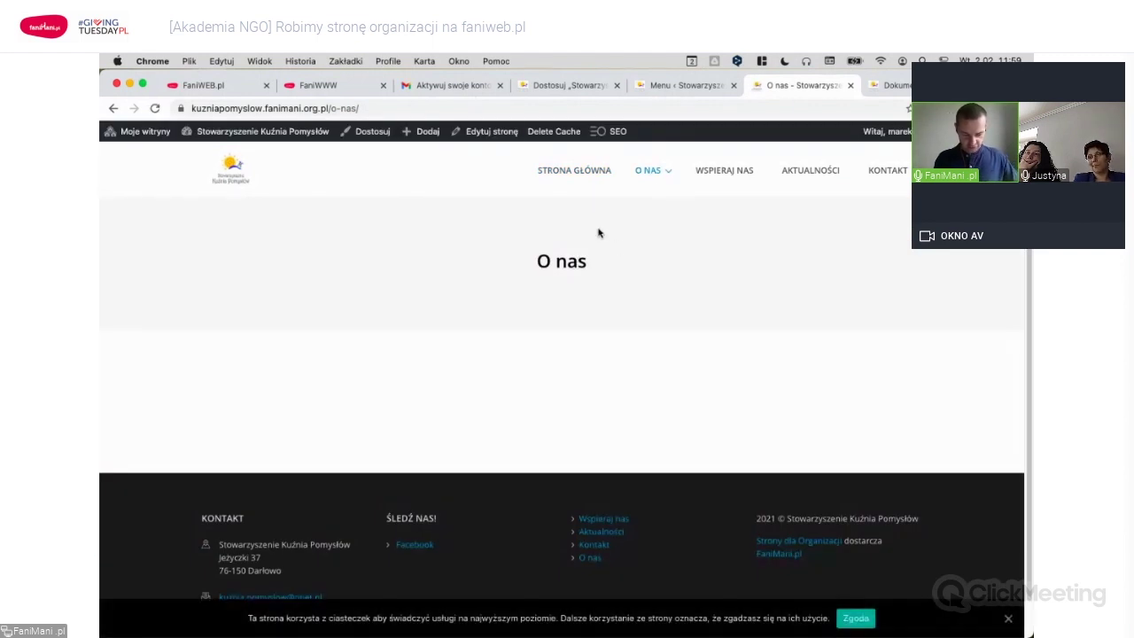
{"action": "left_click", "coordinate": [494, 132]}
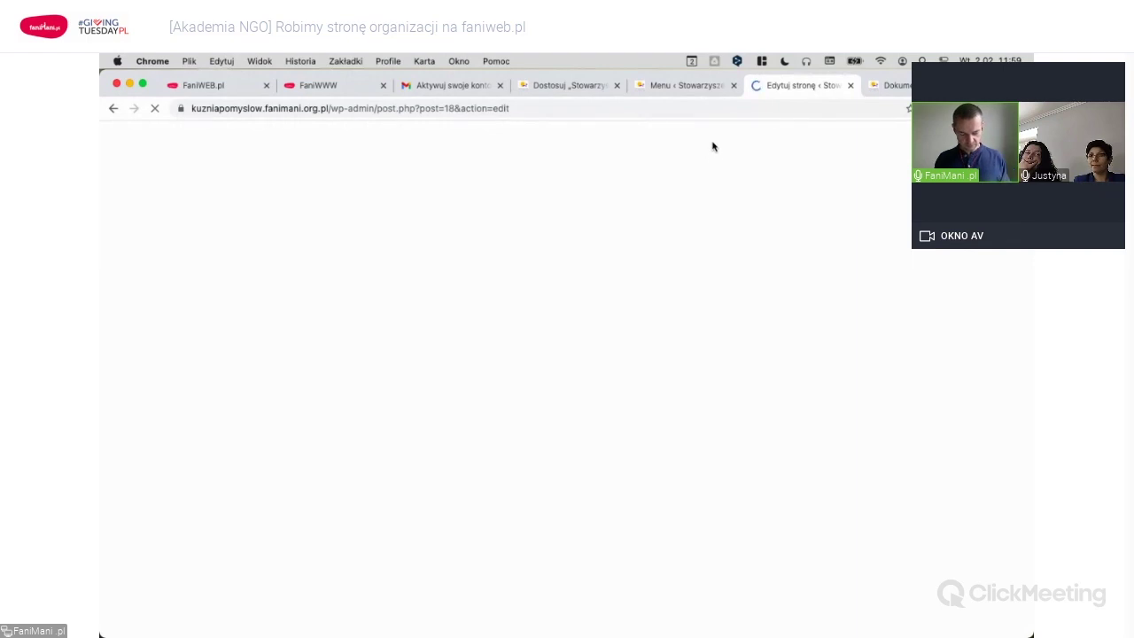
Select opis.txt's history text up to 'powiat szczecinecki);' in TextEdit, then return to Chrome
{"action": "key", "text": "super+Tab"}
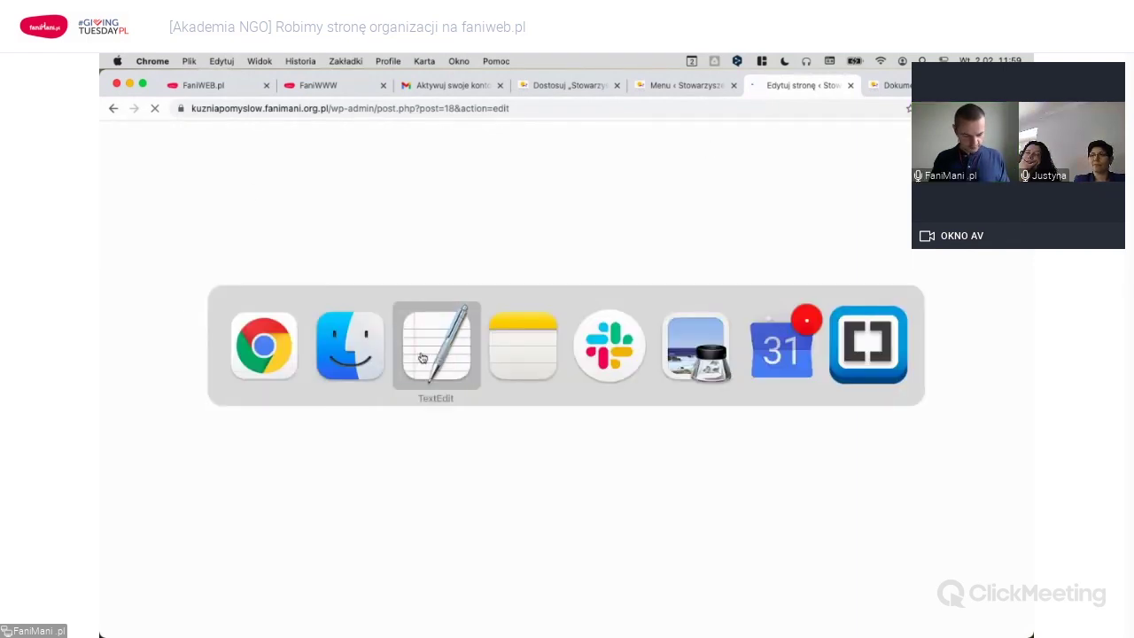
{"action": "left_click", "coordinate": [423, 357]}
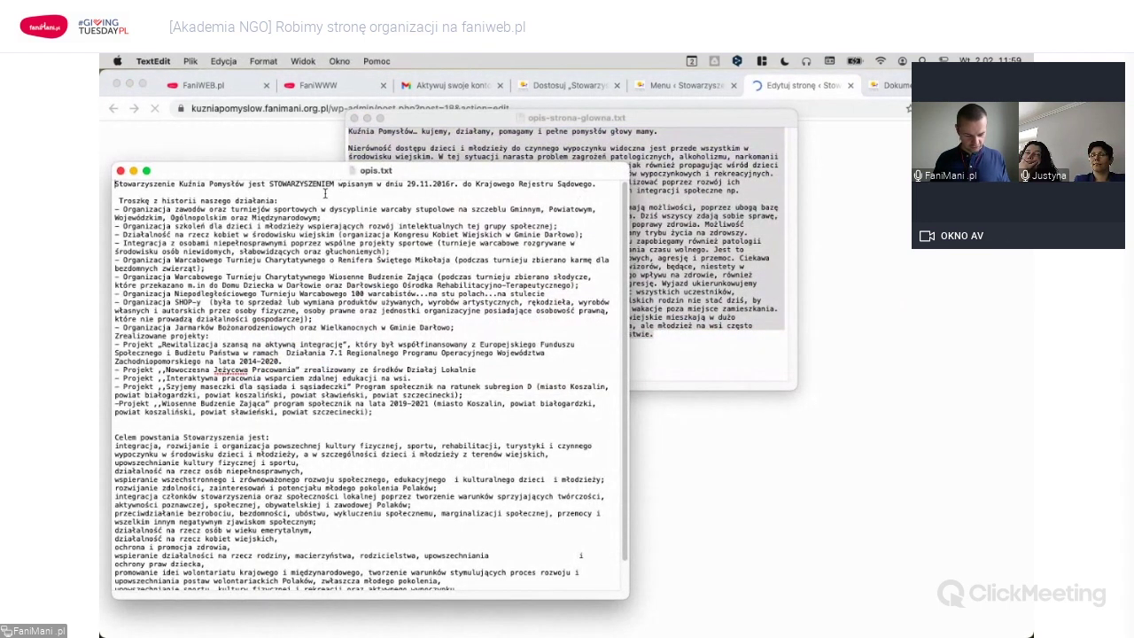
{"action": "left_click", "coordinate": [381, 408], "text": "shift"}
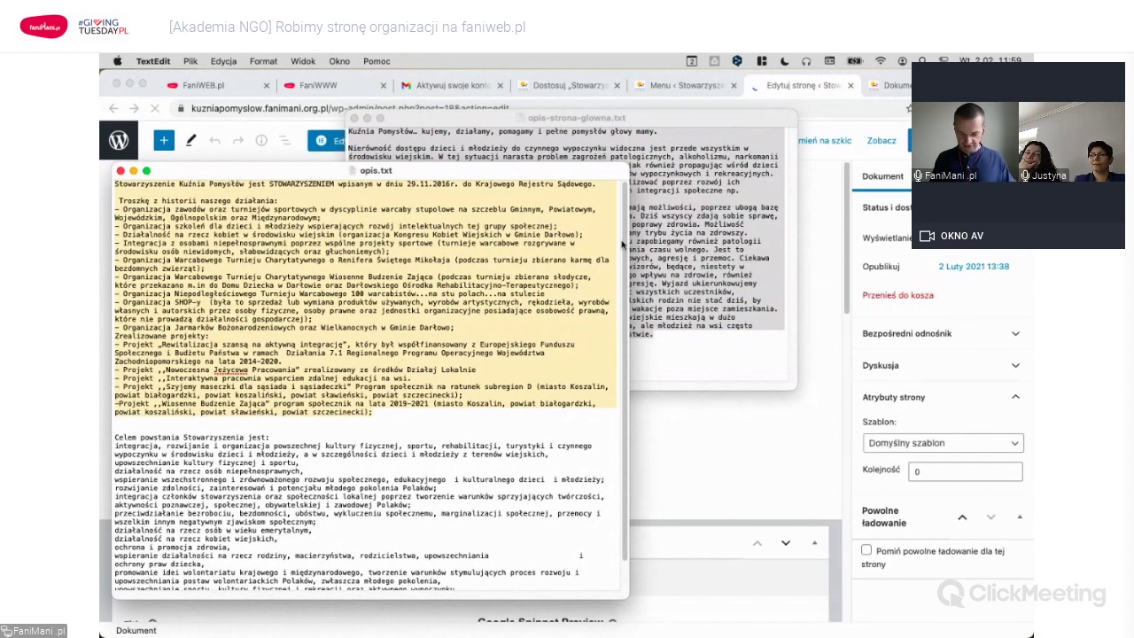
{"action": "left_click", "coordinate": [772, 92]}
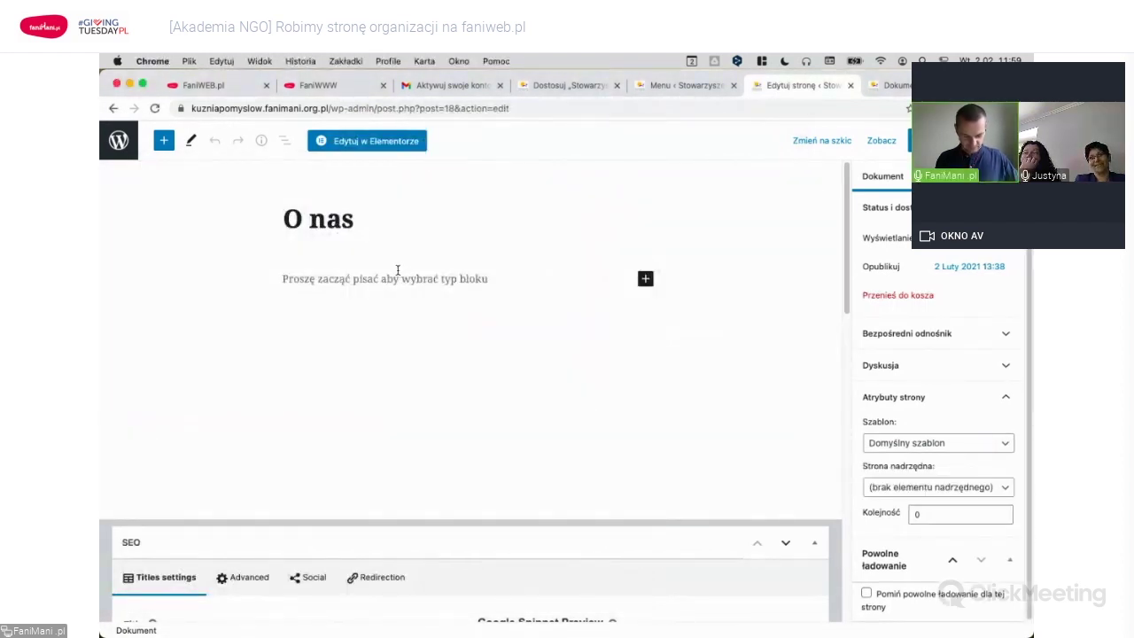
Paste the association history and projects text into the O nas page
{"action": "left_click", "coordinate": [356, 278]}
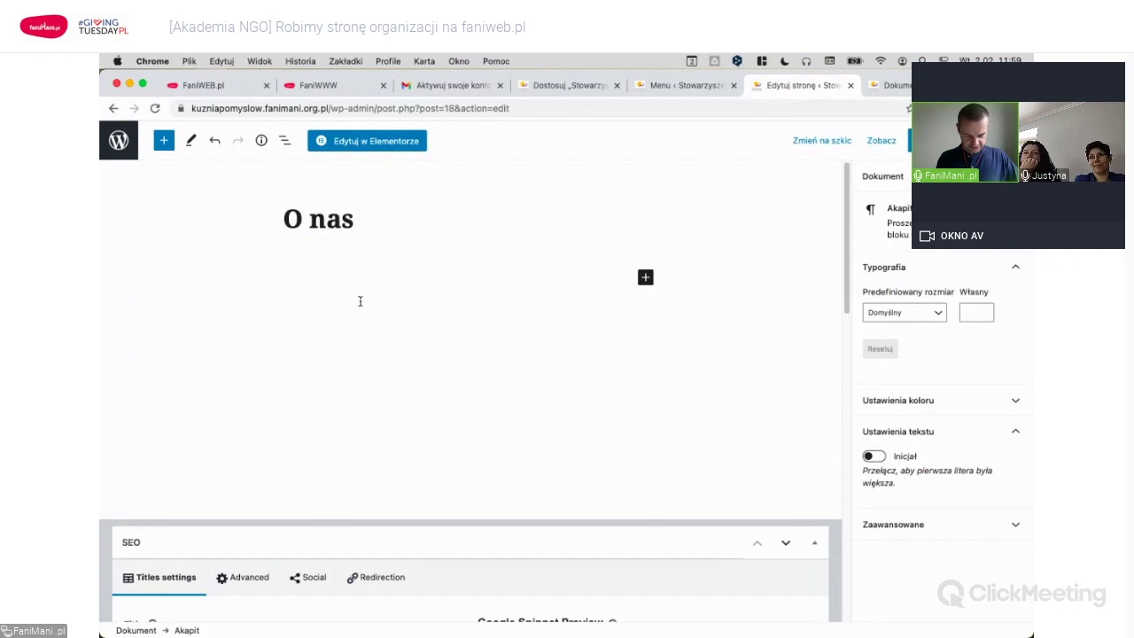
{"action": "key", "text": "super+v"}
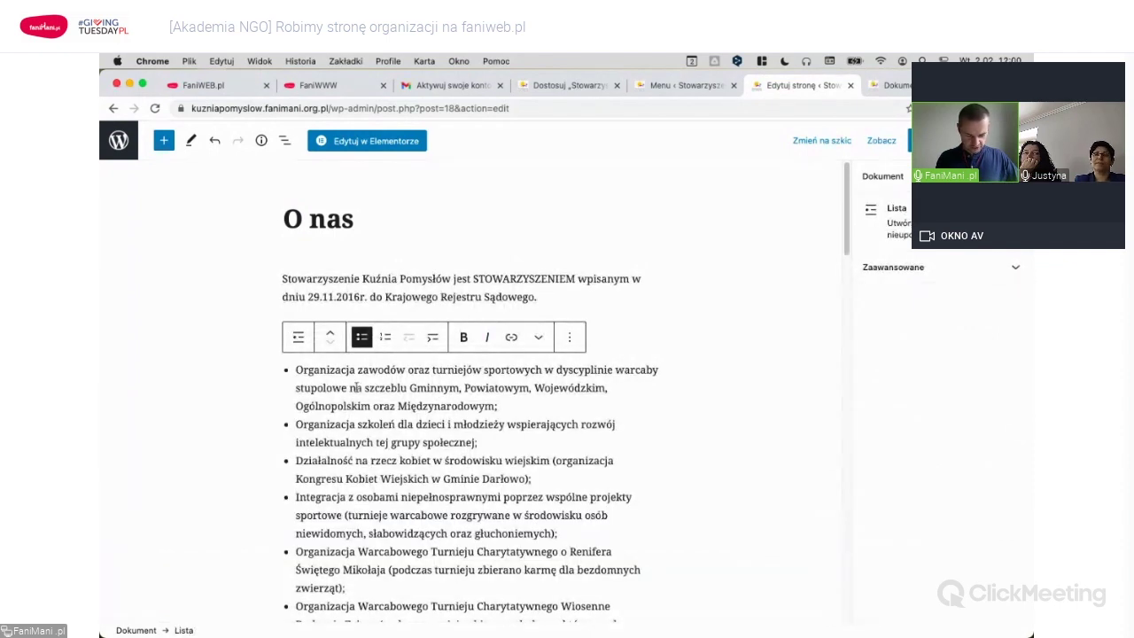
{"action": "key", "text": "Up"}
{"action": "key", "text": "Down"}
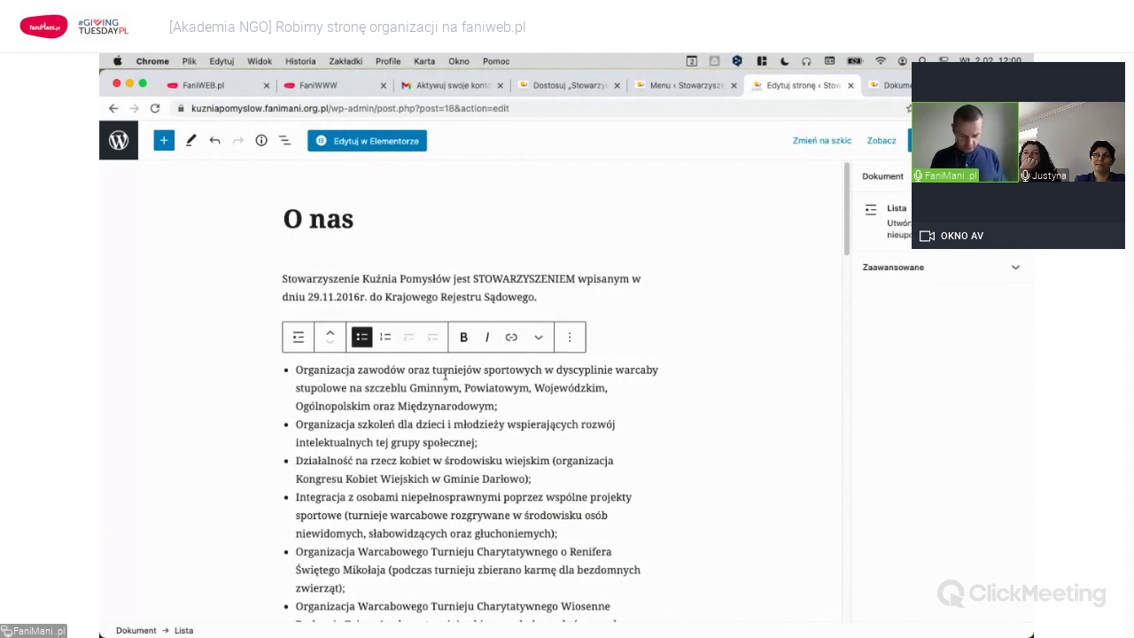
{"action": "left_click", "coordinate": [444, 372]}
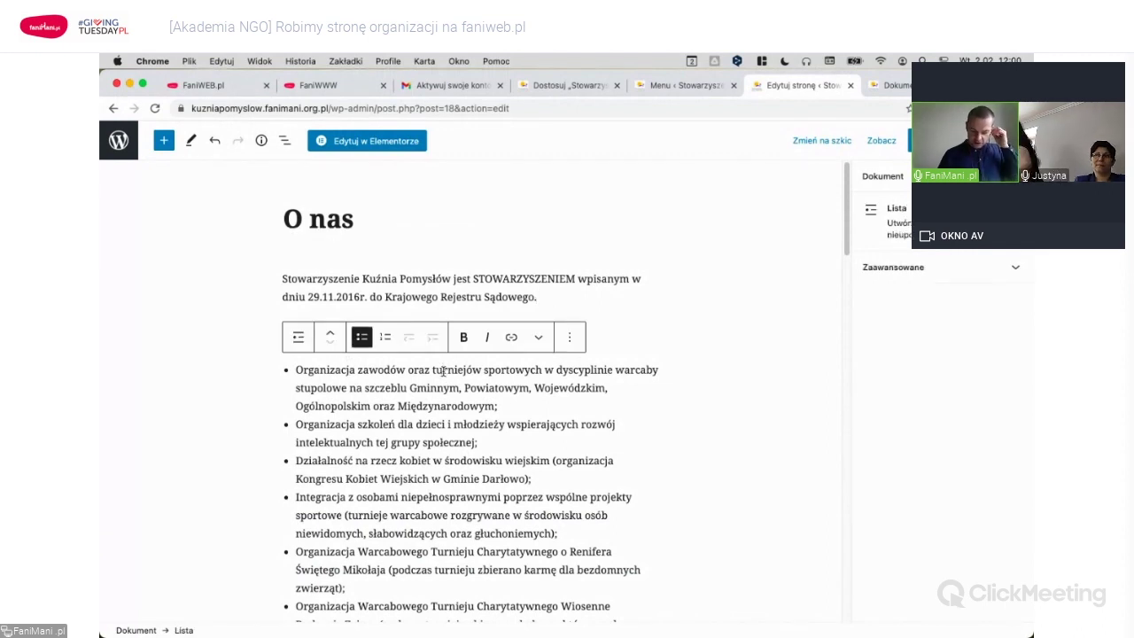
{"action": "left_click", "coordinate": [583, 297]}
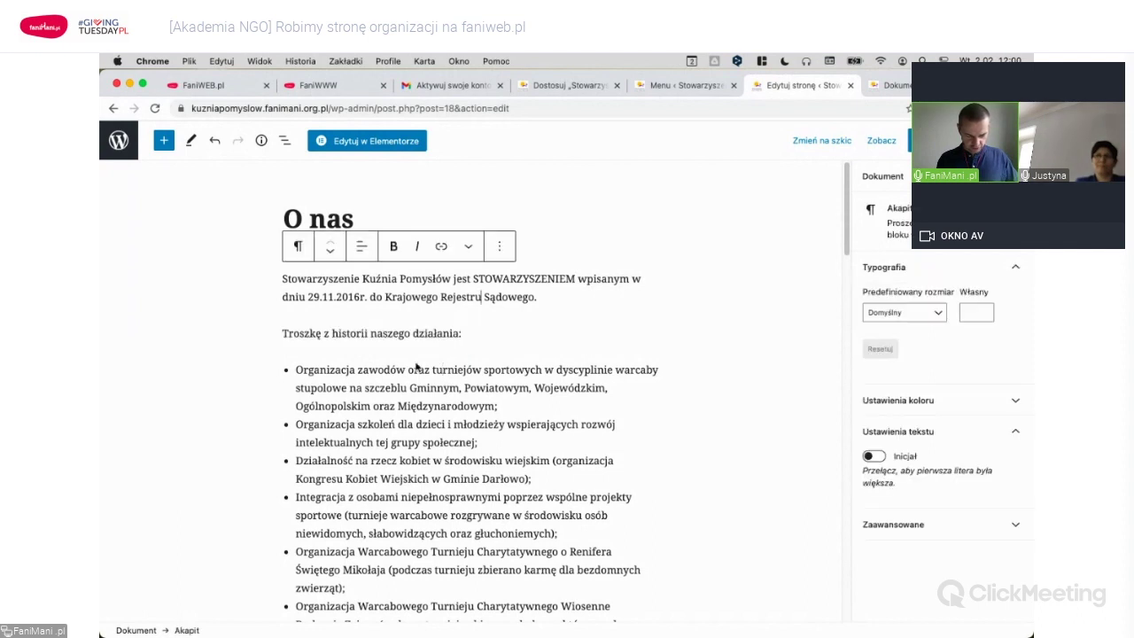
Make 'Troszkę z historii naszego działania:' bold and update the page
{"action": "triple_click", "coordinate": [483, 332]}
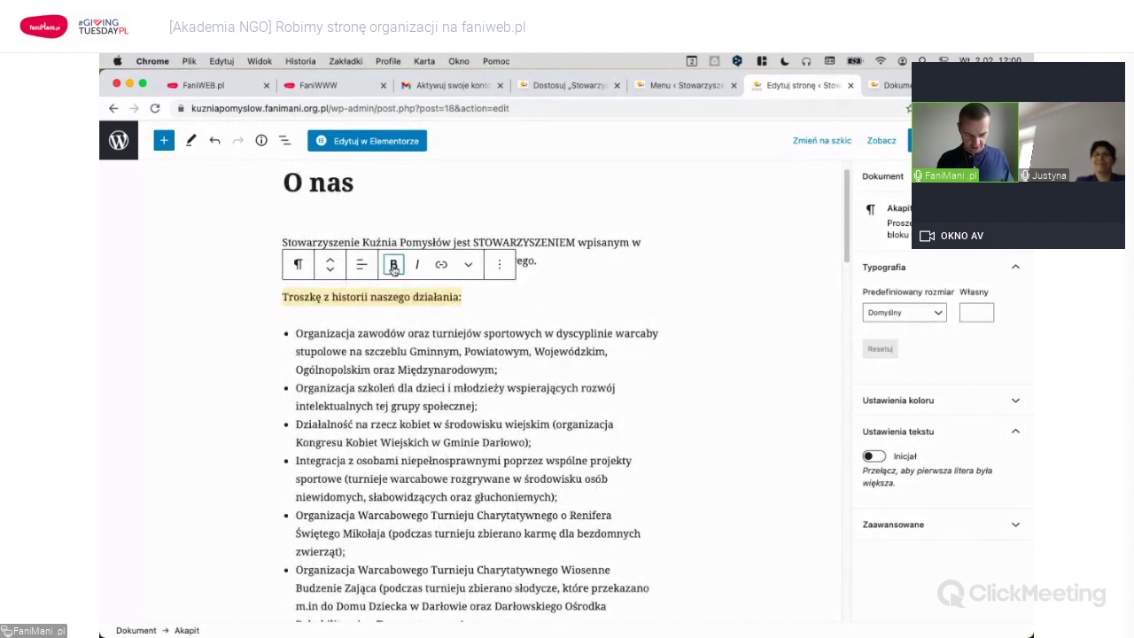
{"action": "left_click", "coordinate": [394, 265]}
{"action": "left_click", "coordinate": [398, 377]}
{"action": "scroll", "coordinate": [453, 394], "scroll_direction": "down", "scroll_amount": 15}
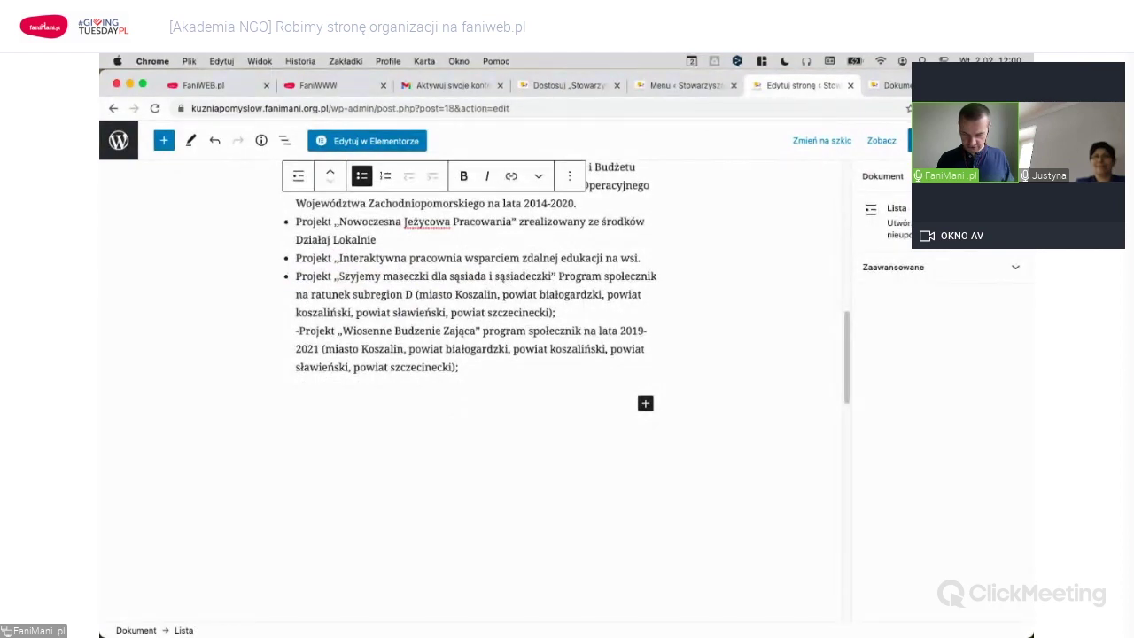
{"action": "key", "text": "super+s"}
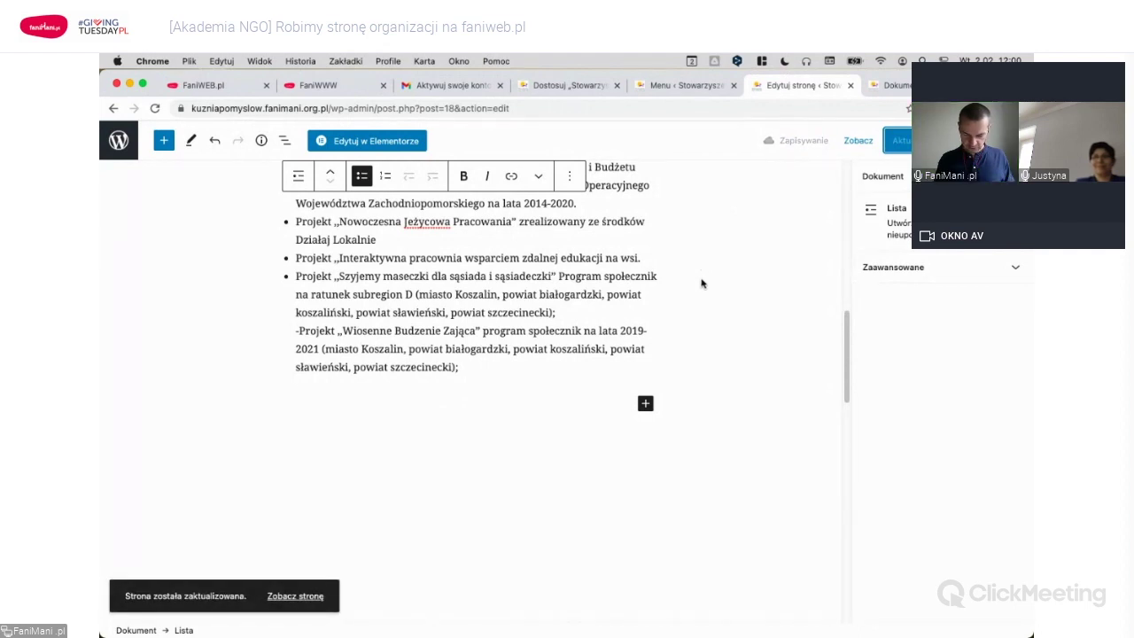
Add an empty block after the first paragraph ending 'Sądowego.'
{"action": "scroll", "coordinate": [701, 282], "scroll_direction": "up", "scroll_amount": 10}
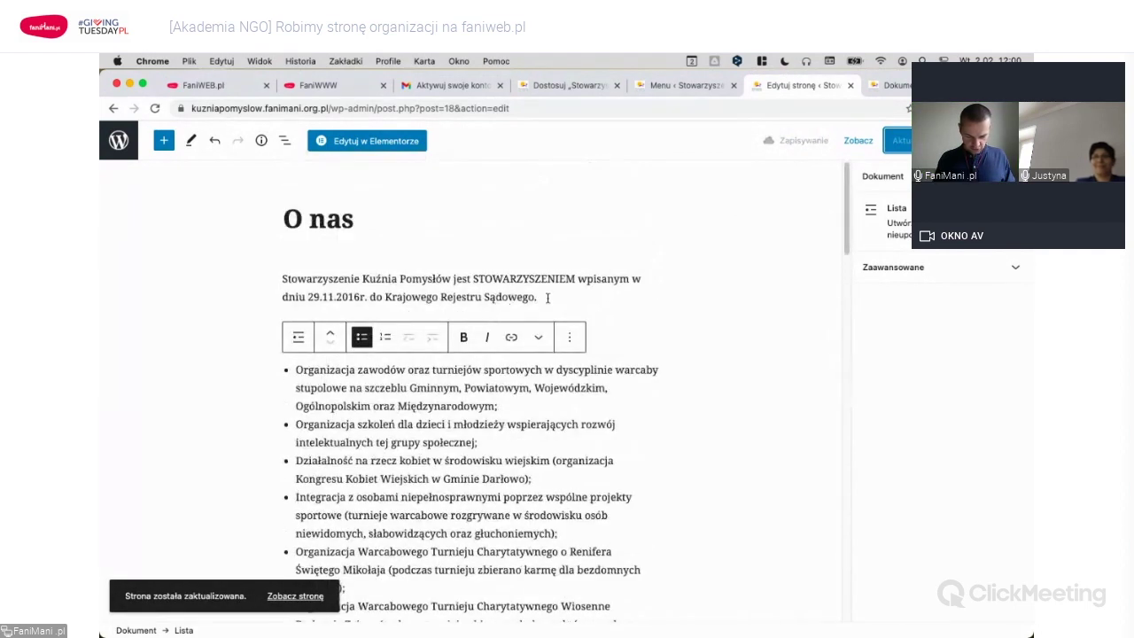
{"action": "left_click", "coordinate": [583, 297]}
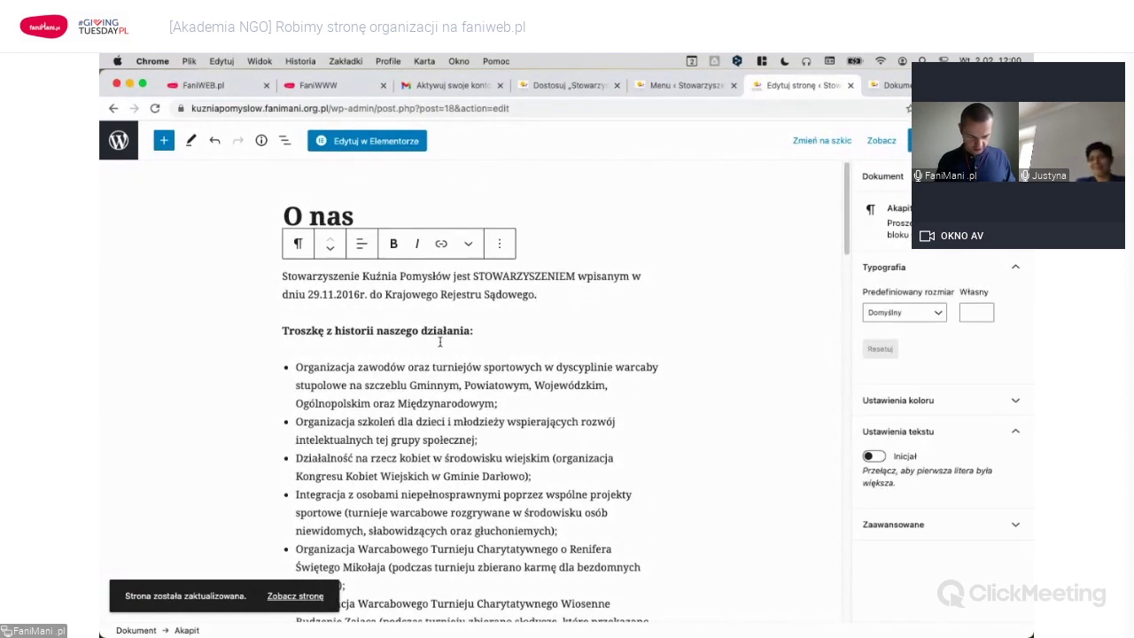
{"action": "key", "text": "Return"}
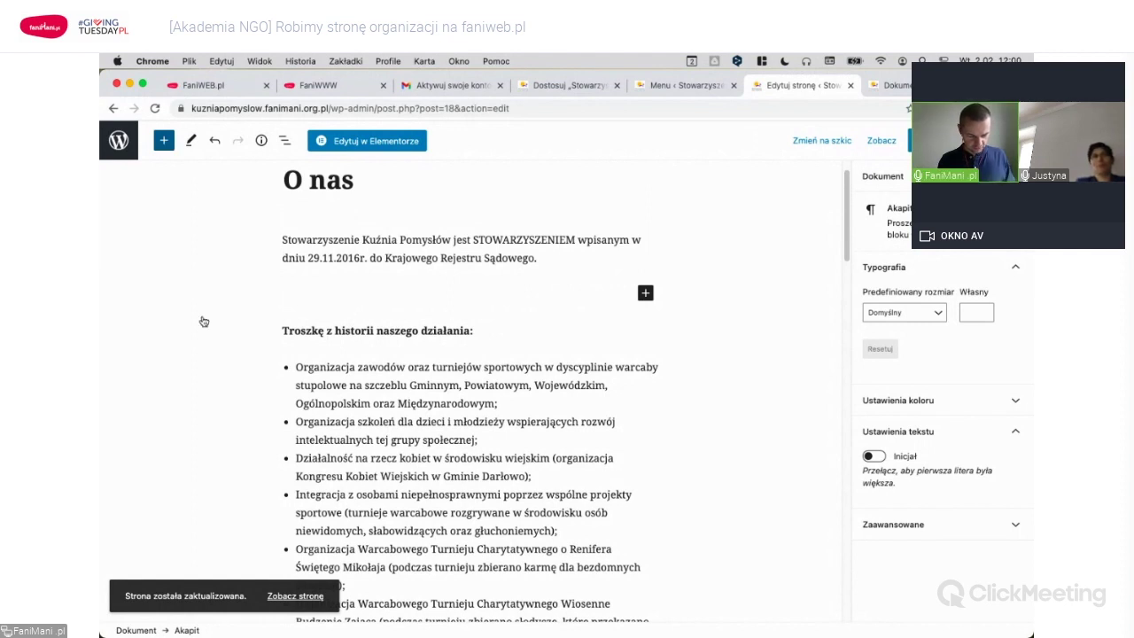
Insert a Galeria block under the opening paragraph and browse Finder's Kuźnia Pomysłów folder for images
{"action": "left_click", "coordinate": [163, 140]}
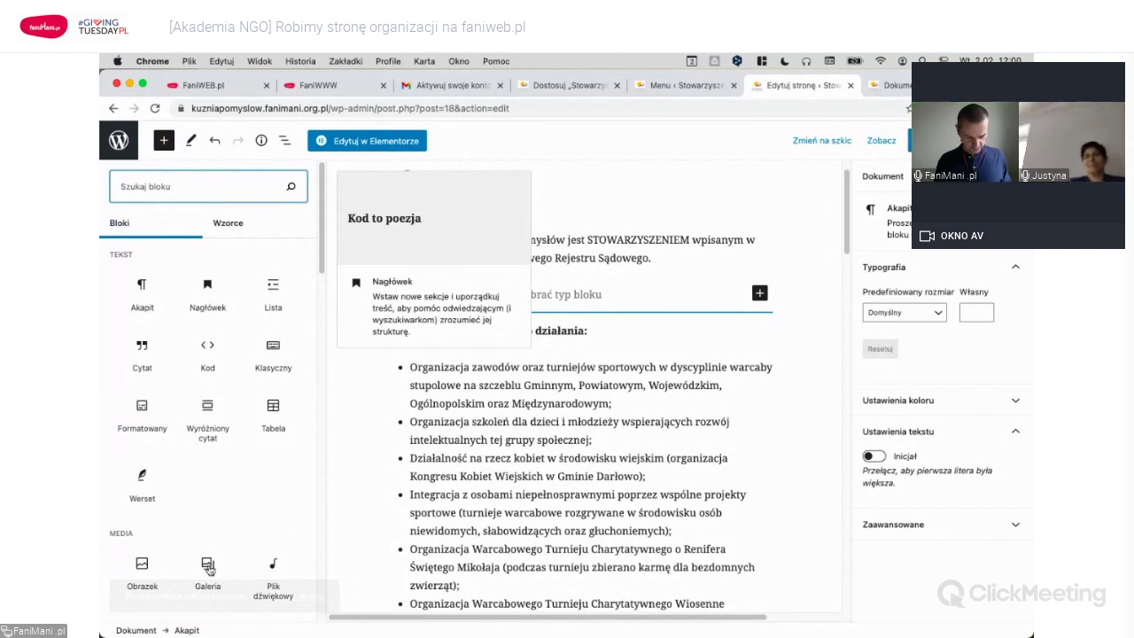
{"action": "left_click", "coordinate": [208, 568]}
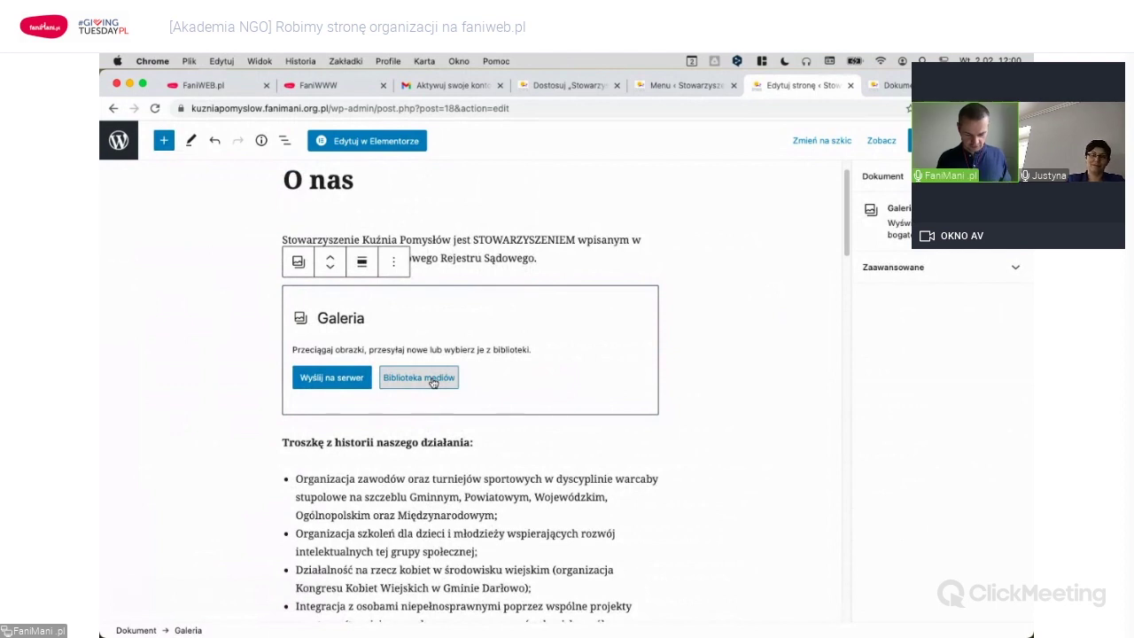
{"action": "left_click", "coordinate": [433, 379]}
{"action": "key", "text": "super+Tab"}
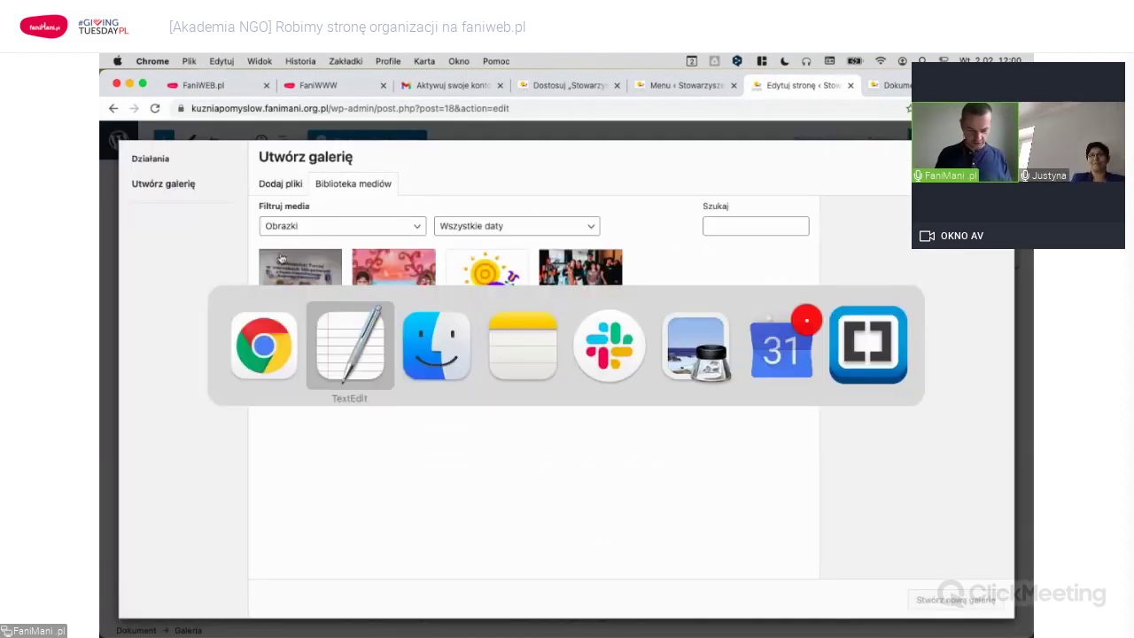
{"action": "key", "text": "super+Tab"}
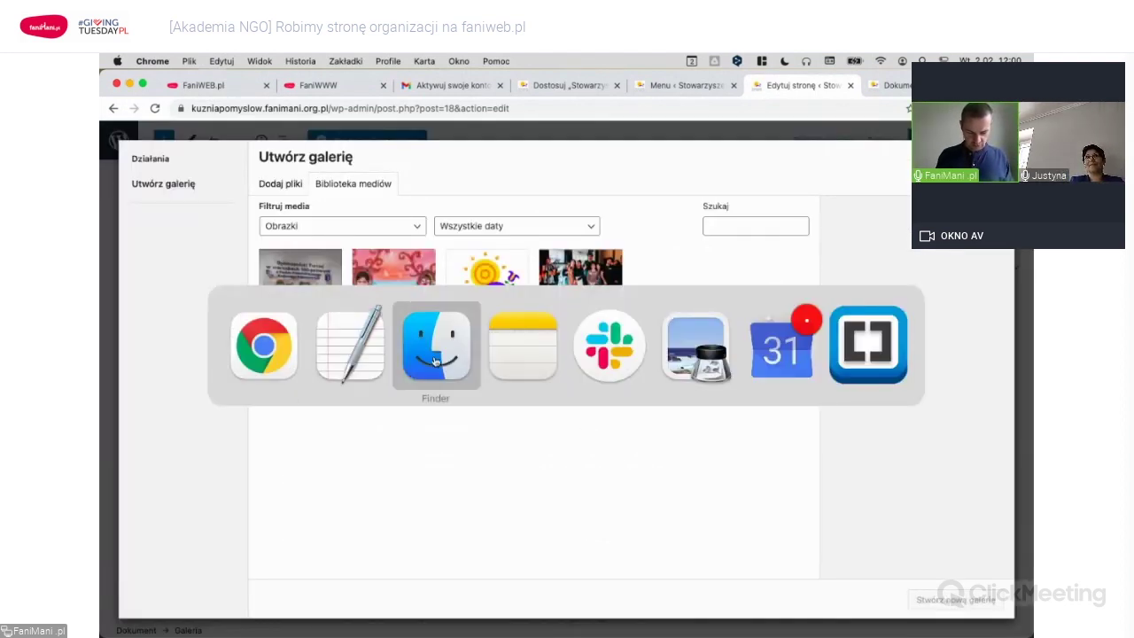
{"action": "left_click", "coordinate": [435, 361]}
{"action": "key", "text": "super+Up"}
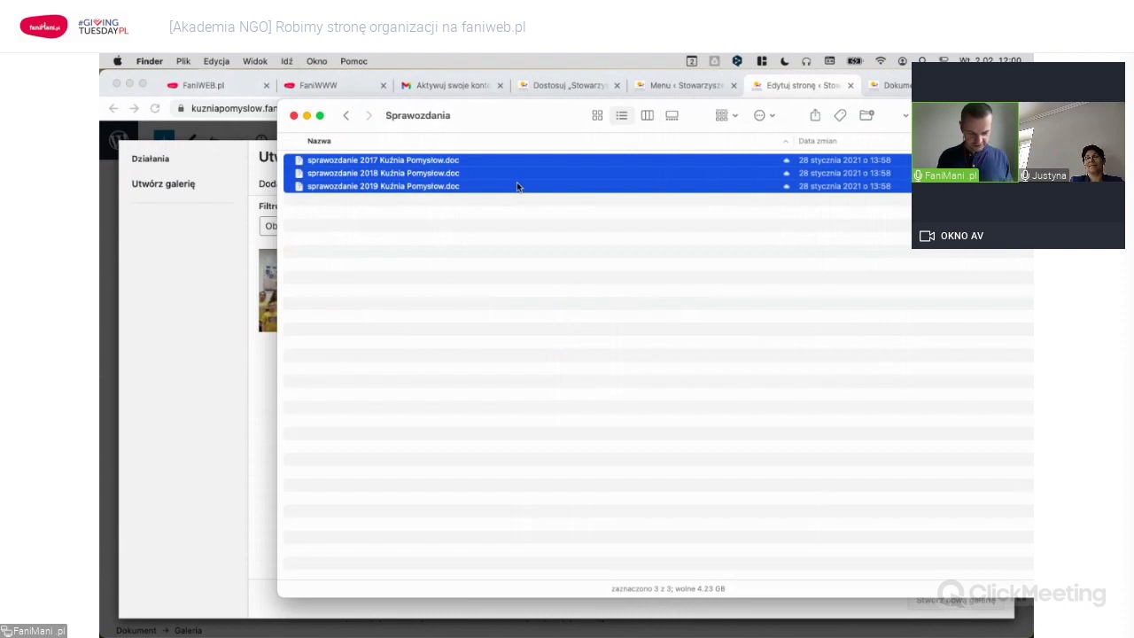
Upload four Zdjęcia z ludźmi tournament photos, including IV Świetlicowe Nadzieje, to the media library
{"action": "left_click", "coordinate": [518, 186]}
{"action": "key", "text": "Down"}
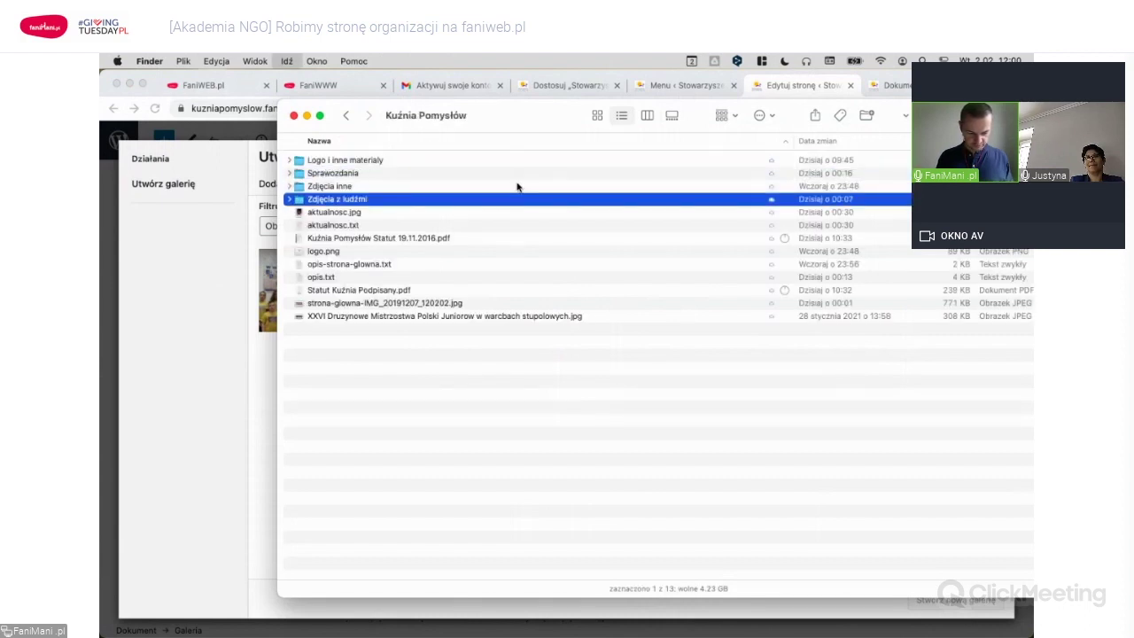
{"action": "key", "text": "super+Down"}
{"action": "left_click", "coordinate": [410, 263]}
{"action": "left_click", "coordinate": [392, 225], "text": "super"}
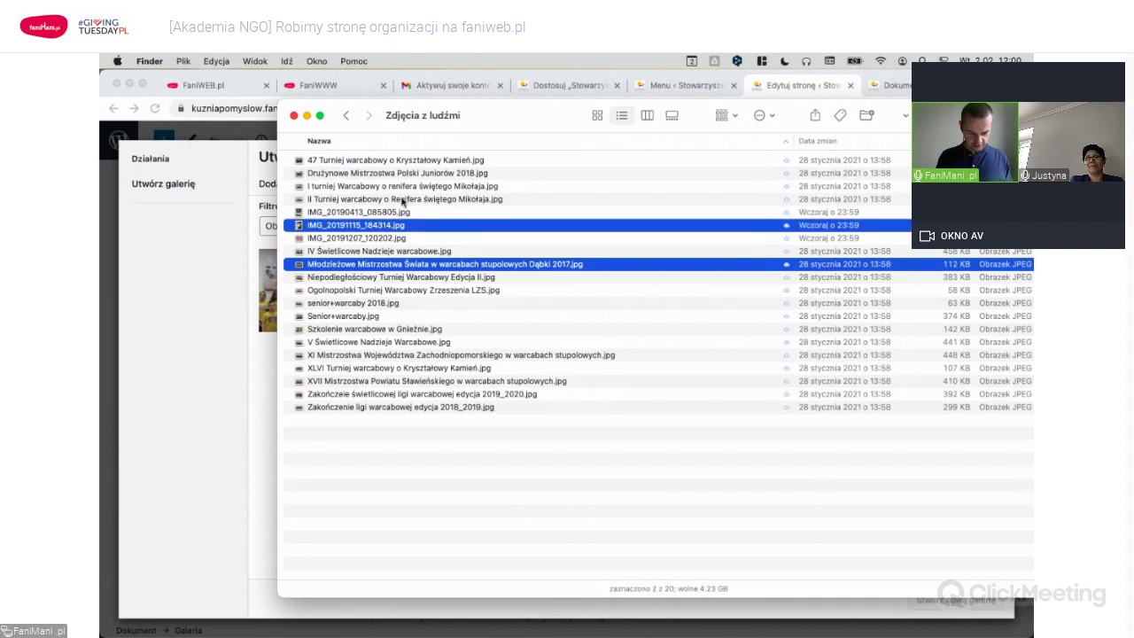
{"action": "left_click", "coordinate": [413, 185], "text": "super"}
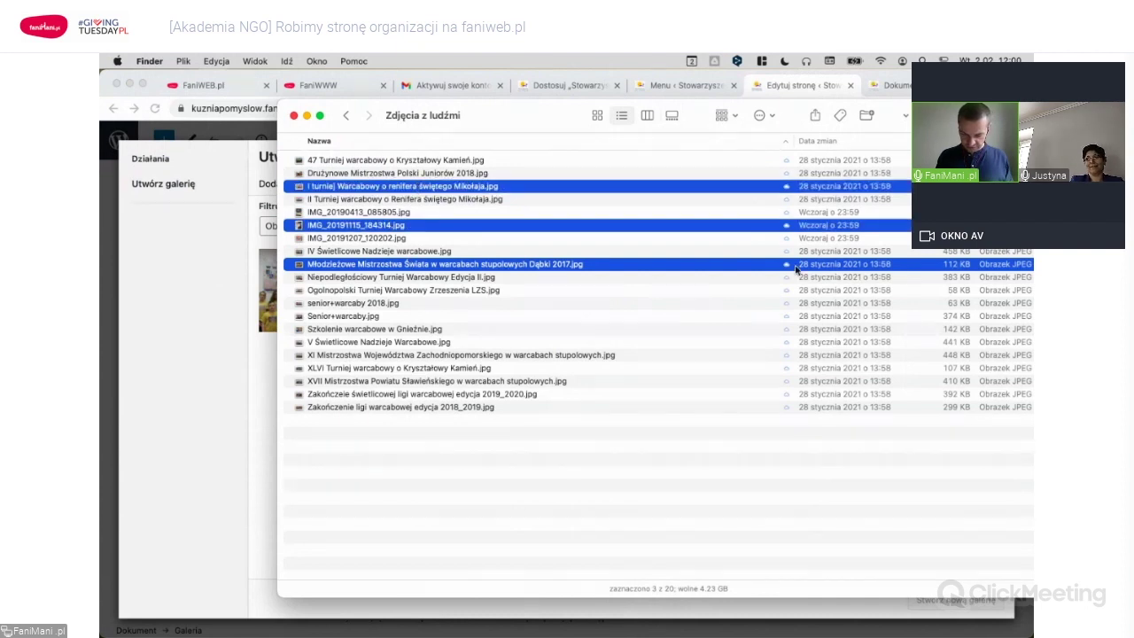
{"action": "left_click", "coordinate": [903, 252]}
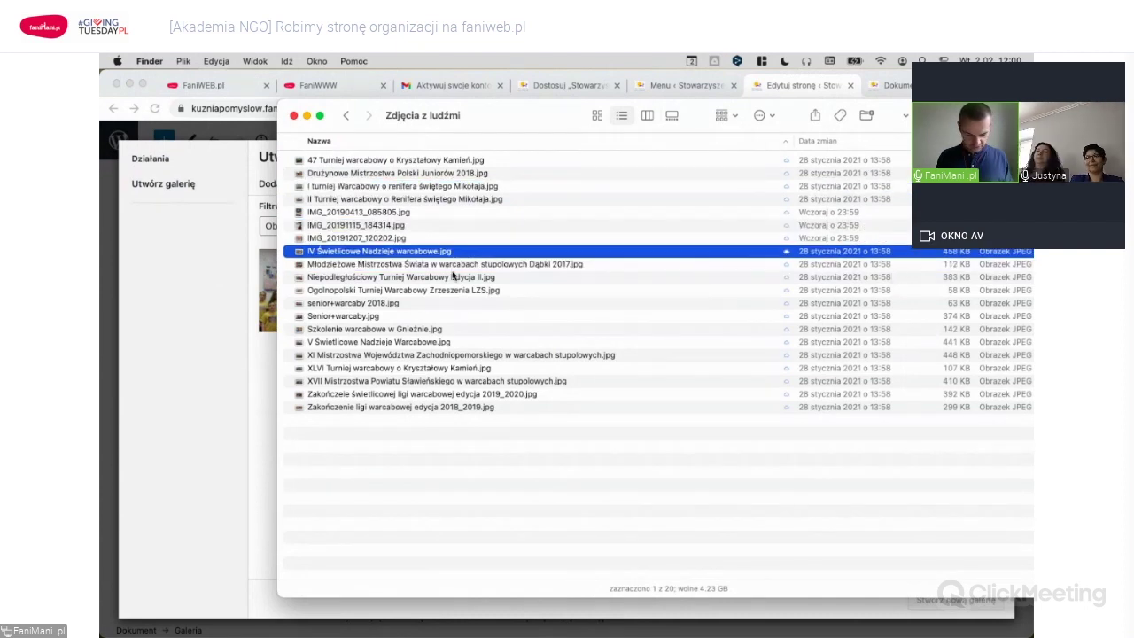
{"action": "left_click", "coordinate": [458, 264], "text": "super"}
{"action": "left_click", "coordinate": [445, 290], "text": "super"}
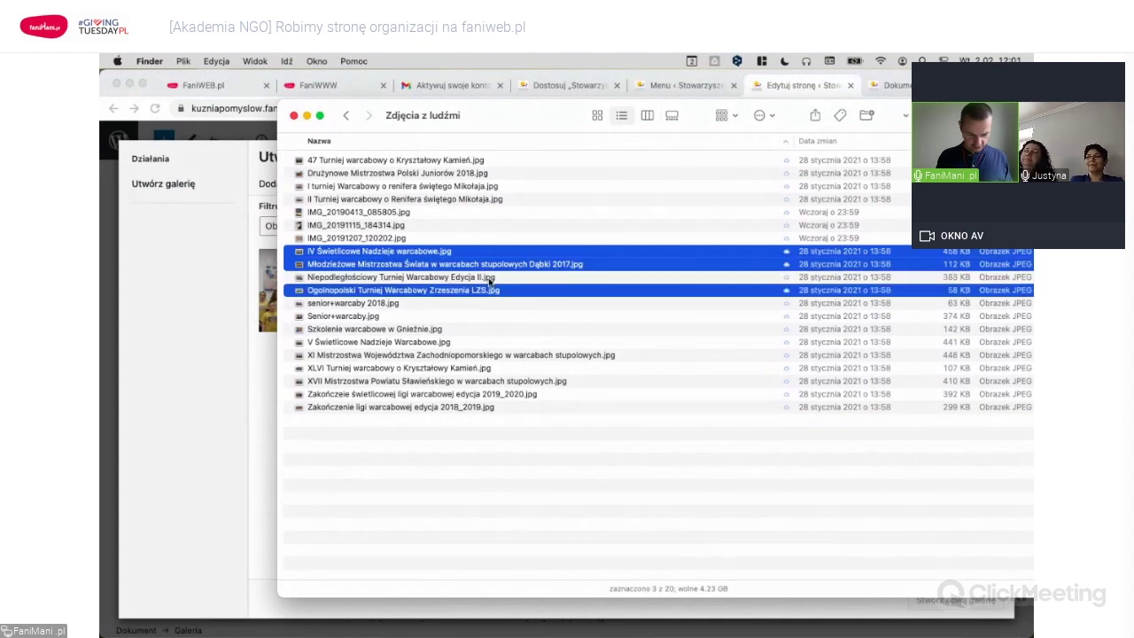
{"action": "left_click", "coordinate": [492, 277], "text": "super"}
{"action": "left_click_drag", "start_coordinate": [608, 288], "coordinate": [630, 484]}
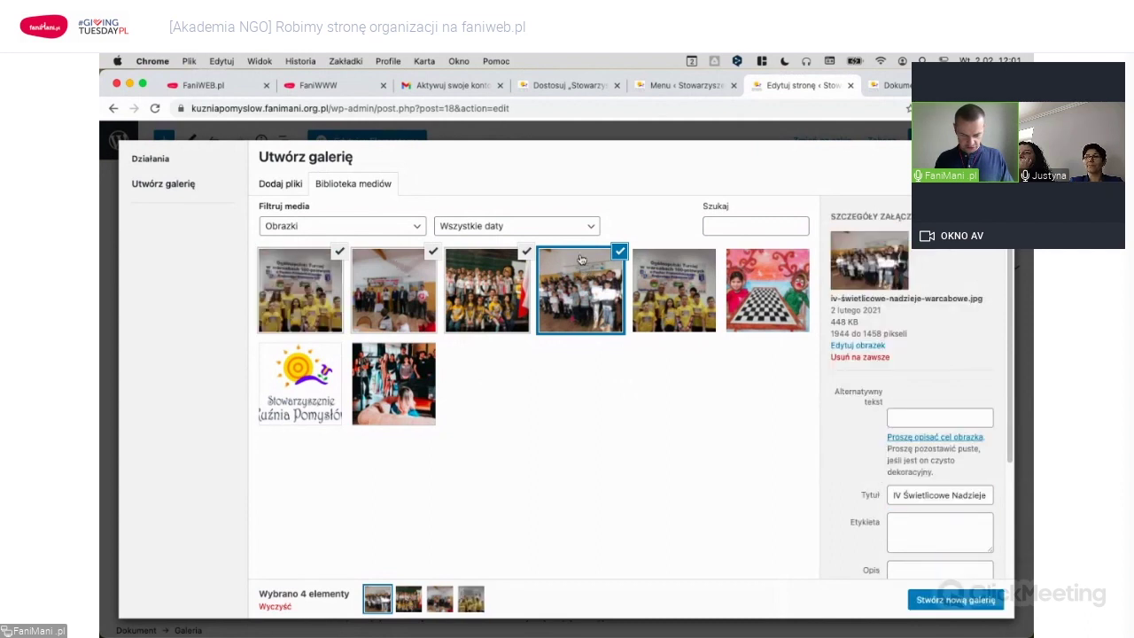
Select the four uploads plus the fifth photo and chessboard picture, then create the gallery
{"action": "left_click", "coordinate": [523, 265]}
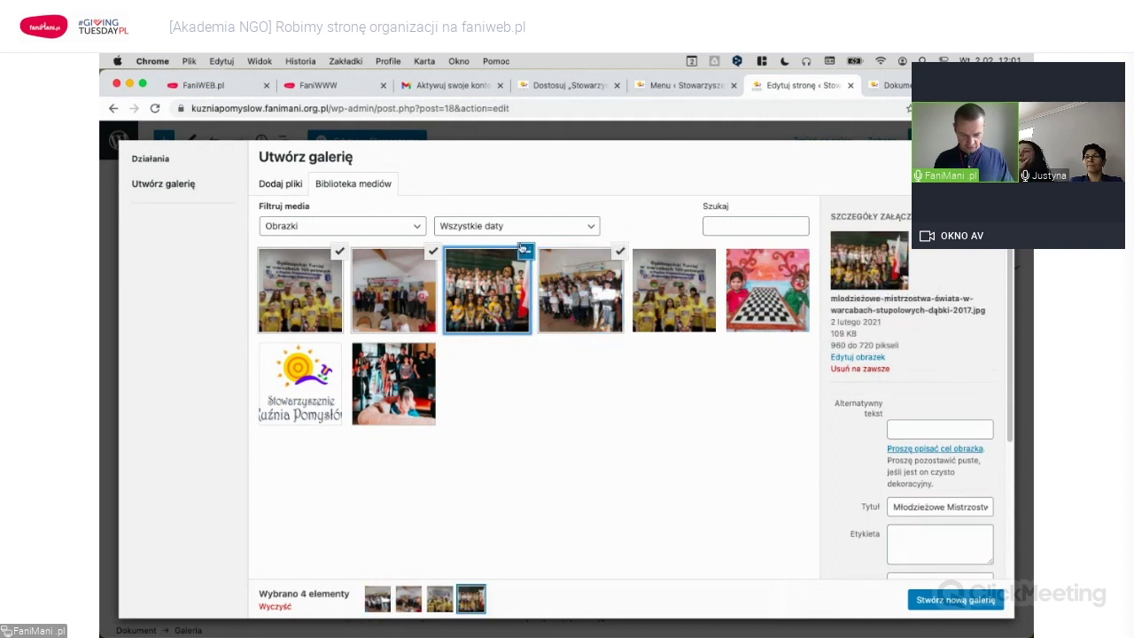
{"action": "left_click", "coordinate": [523, 304]}
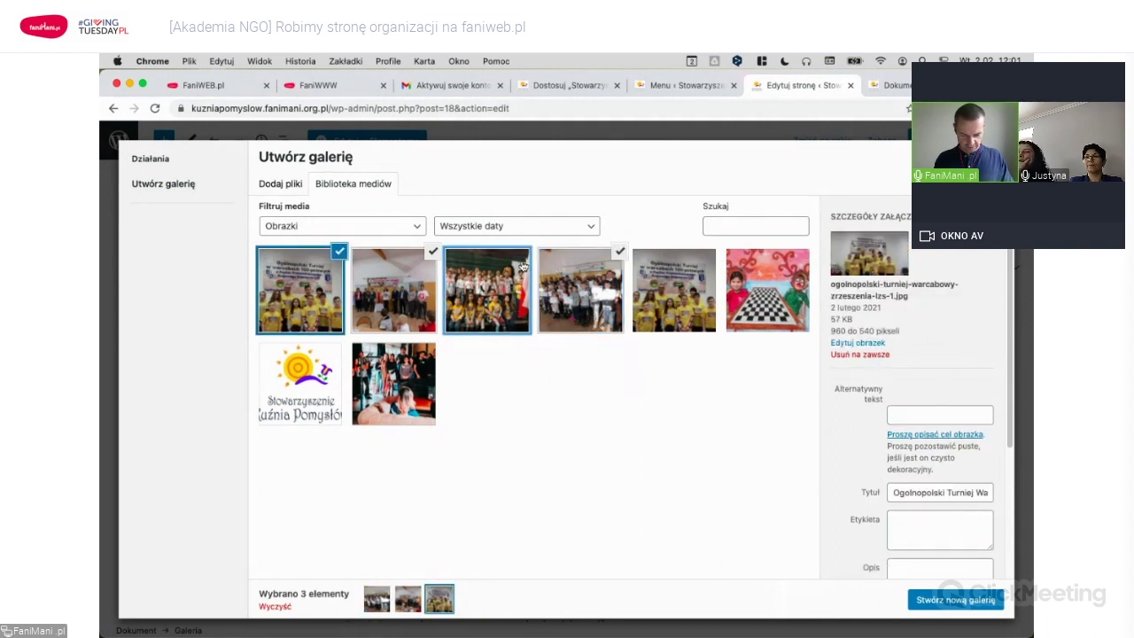
{"action": "left_click", "coordinate": [520, 264]}
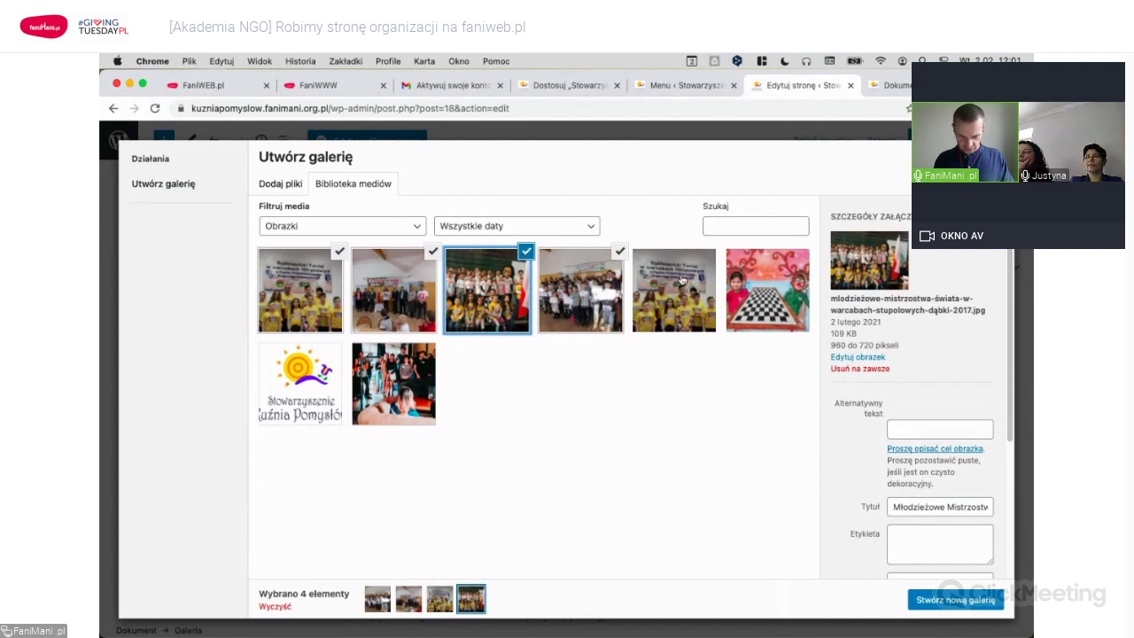
{"action": "left_click", "coordinate": [684, 280]}
{"action": "left_click", "coordinate": [747, 293]}
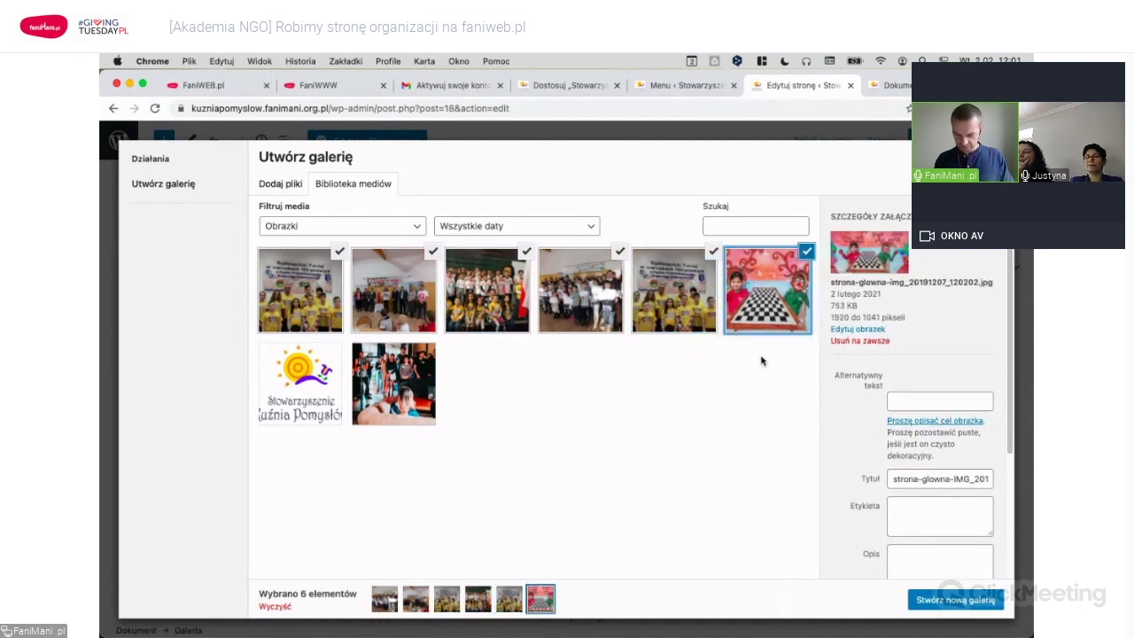
{"action": "left_click", "coordinate": [955, 600]}
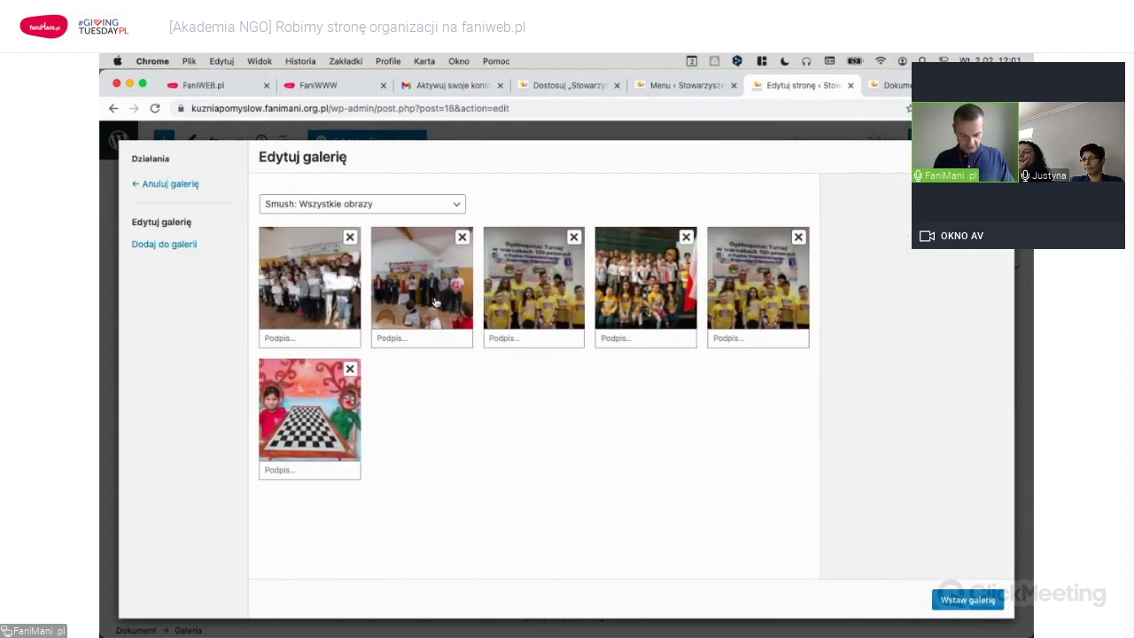
Reorder the six photos with the chessboard picture first, then insert the gallery into O nas
{"action": "left_click_drag", "start_coordinate": [555, 283], "coordinate": [313, 290]}
{"action": "left_click_drag", "start_coordinate": [303, 416], "coordinate": [310, 288]}
{"action": "left_click_drag", "start_coordinate": [757, 276], "coordinate": [602, 282]}
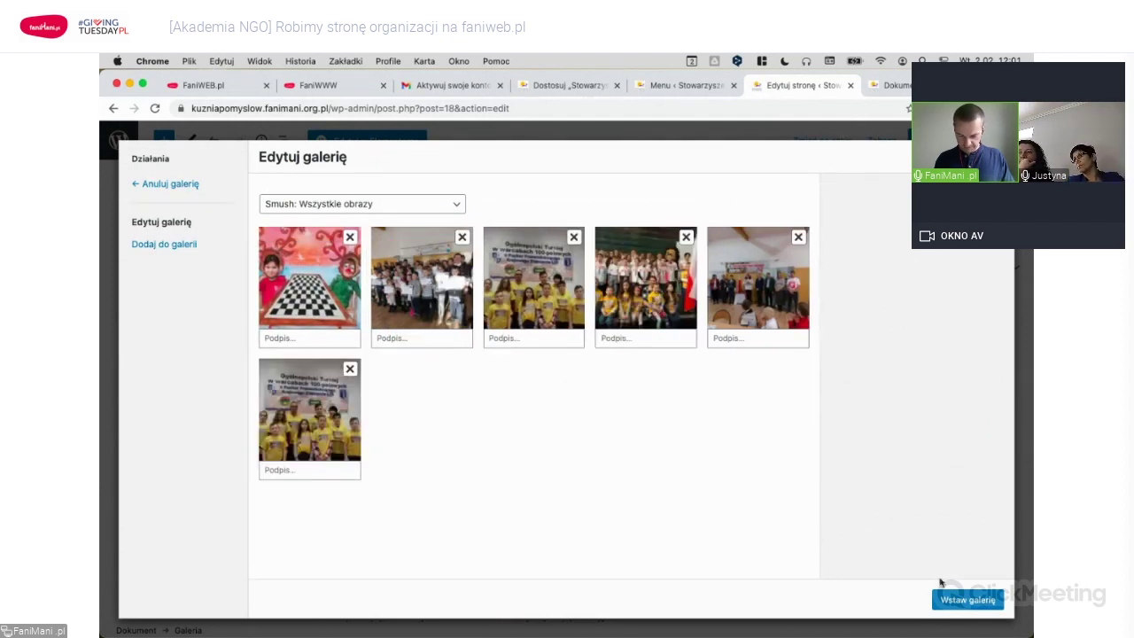
{"action": "left_click", "coordinate": [967, 601]}
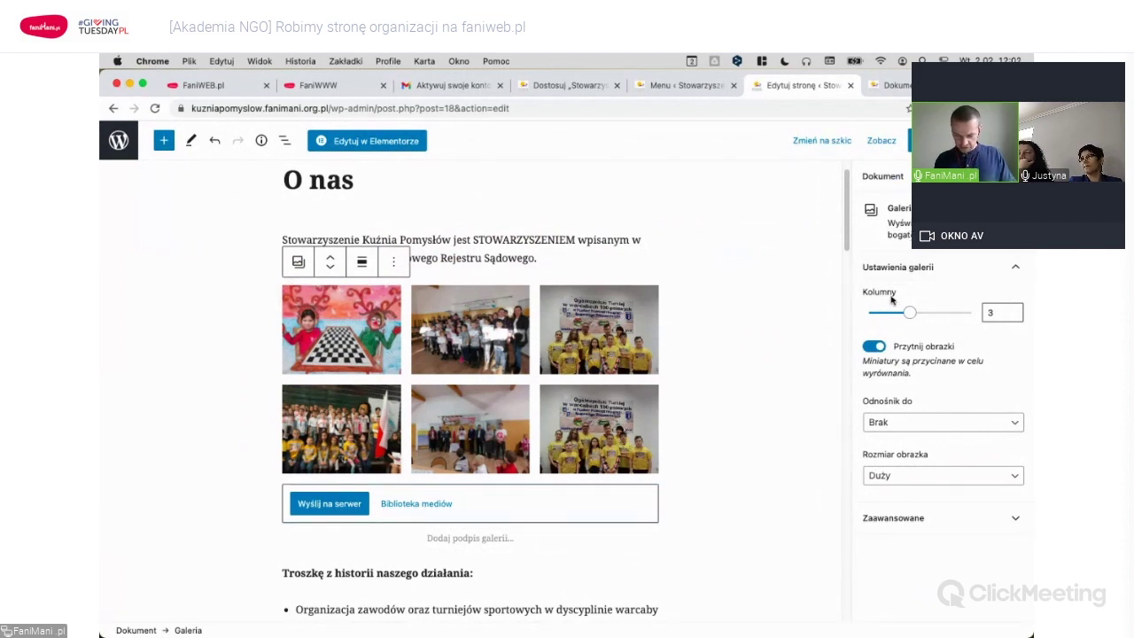
Keep the gallery at 3 columns with cropped thumbnails after trying other layouts
{"action": "left_click", "coordinate": [1014, 311]}
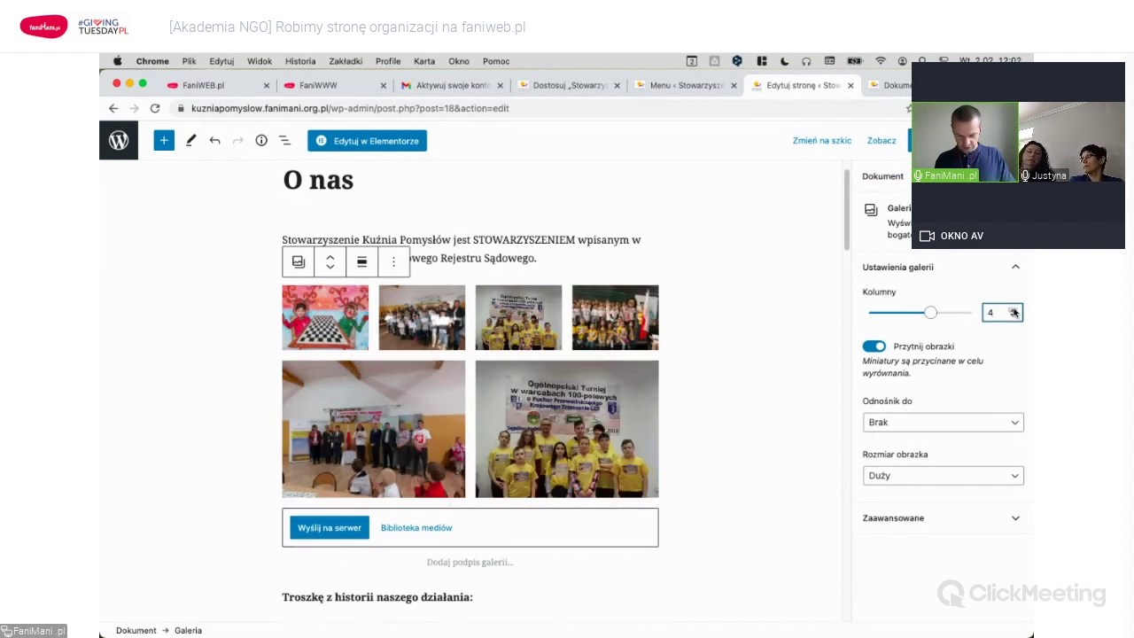
{"action": "left_click", "coordinate": [1014, 316]}
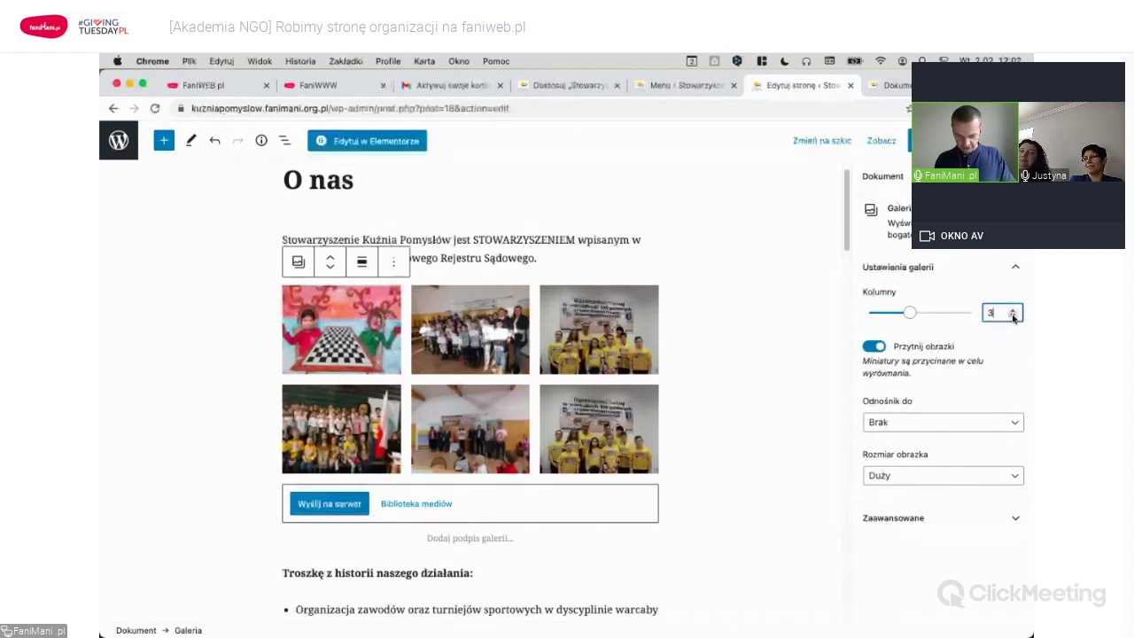
{"action": "left_click", "coordinate": [1013, 316]}
{"action": "left_click", "coordinate": [1013, 310]}
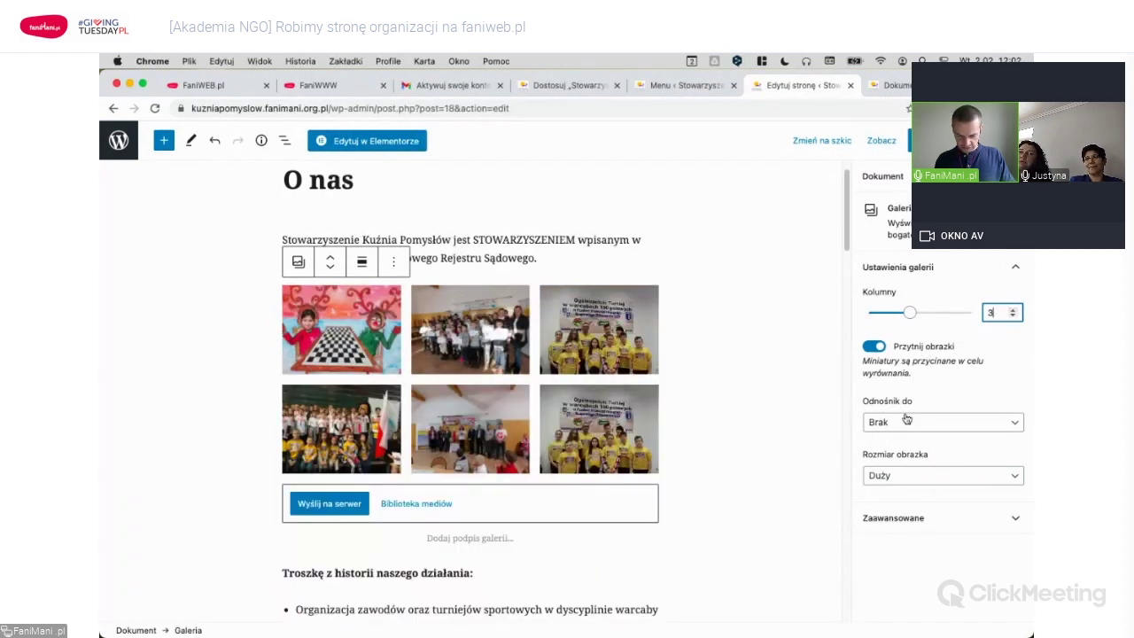
{"action": "left_click", "coordinate": [874, 347]}
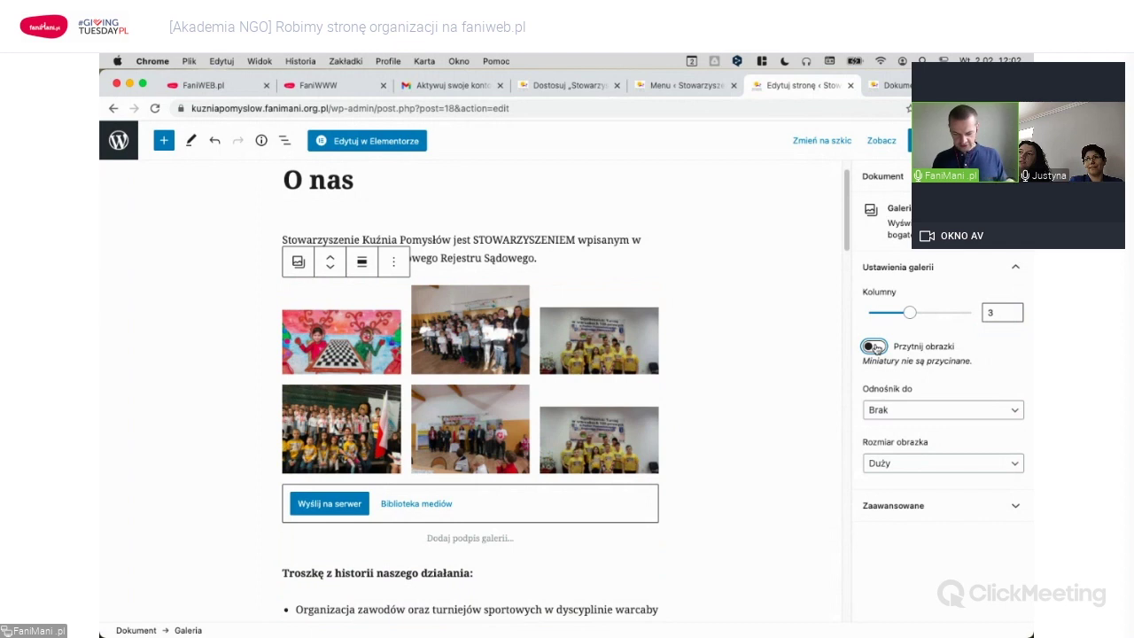
{"action": "left_click", "coordinate": [875, 347]}
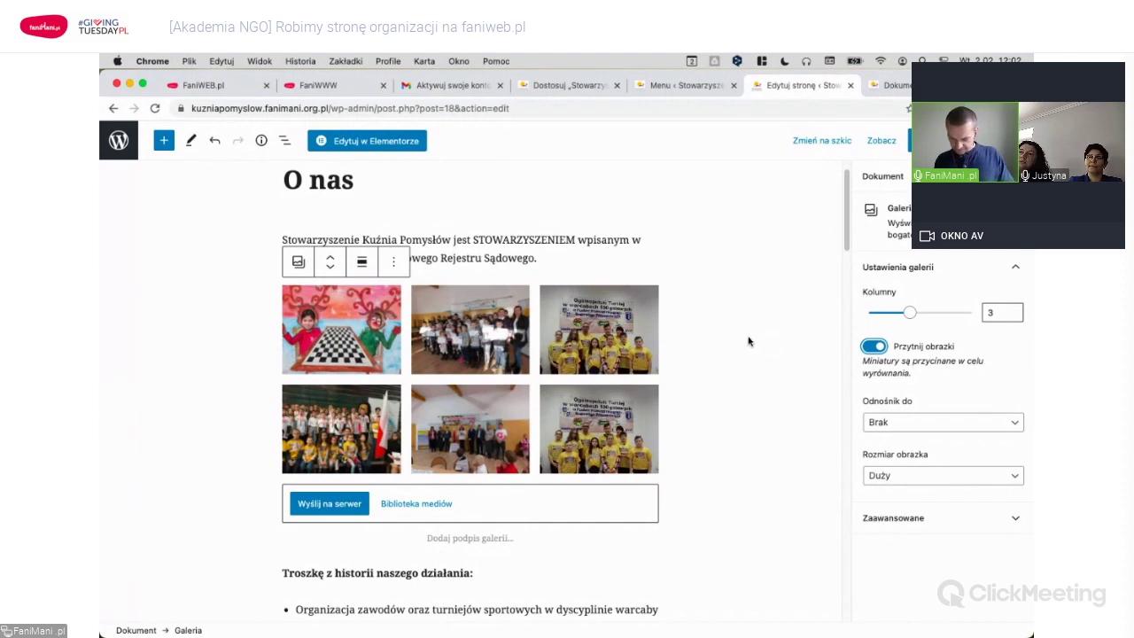
Link gallery images to the media file at Duży (large) size and save the O nas page
{"action": "left_click", "coordinate": [953, 421]}
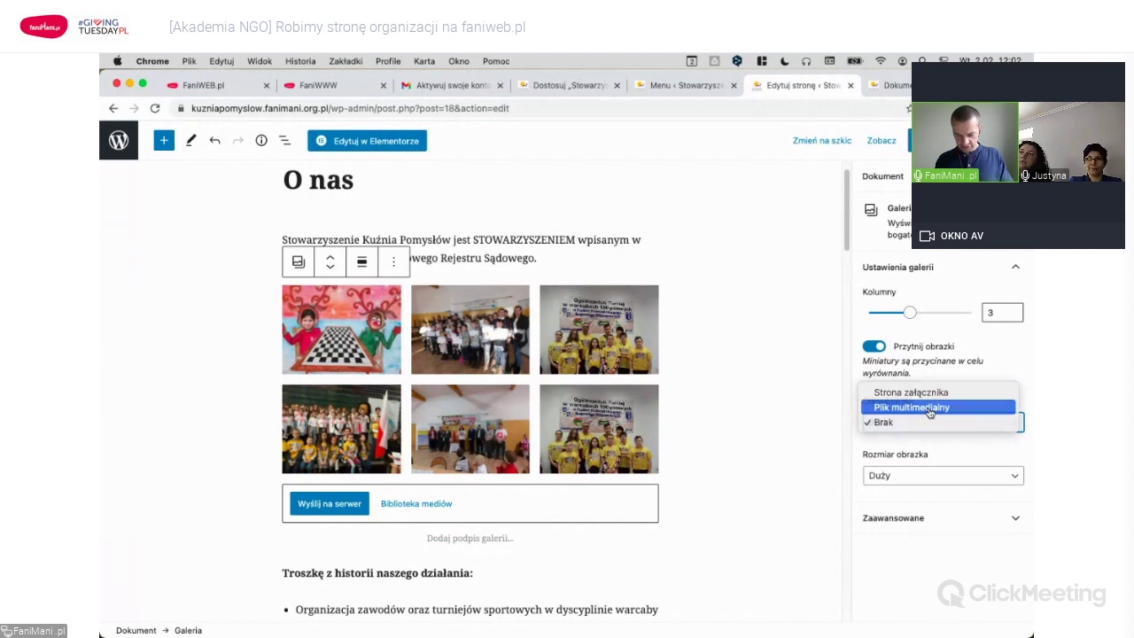
{"action": "left_click", "coordinate": [930, 409]}
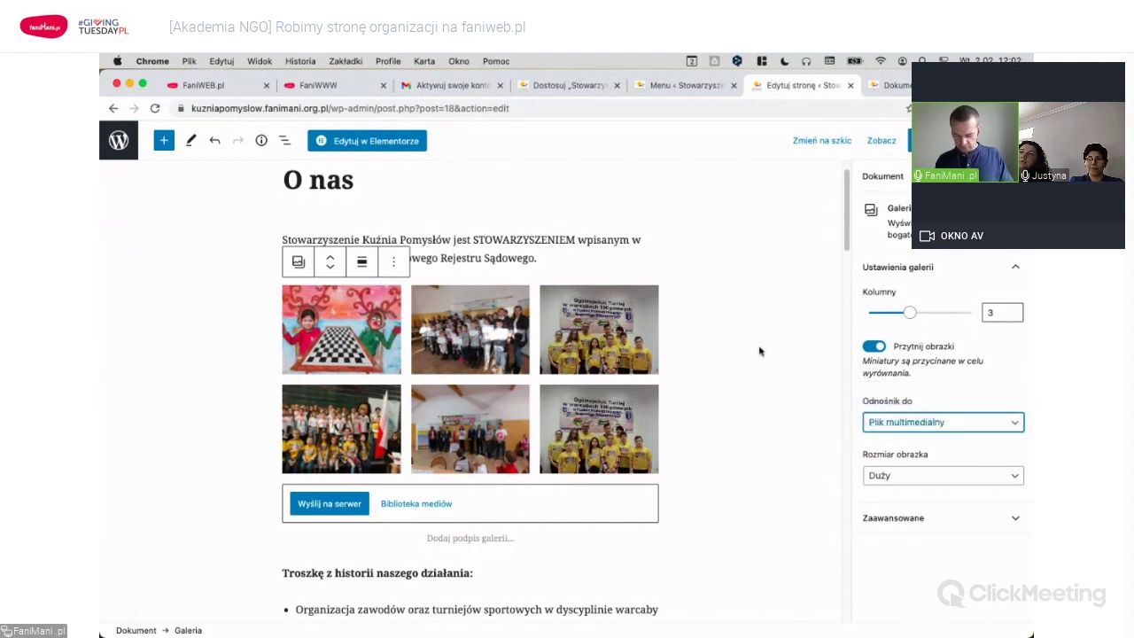
{"action": "left_click", "coordinate": [954, 477]}
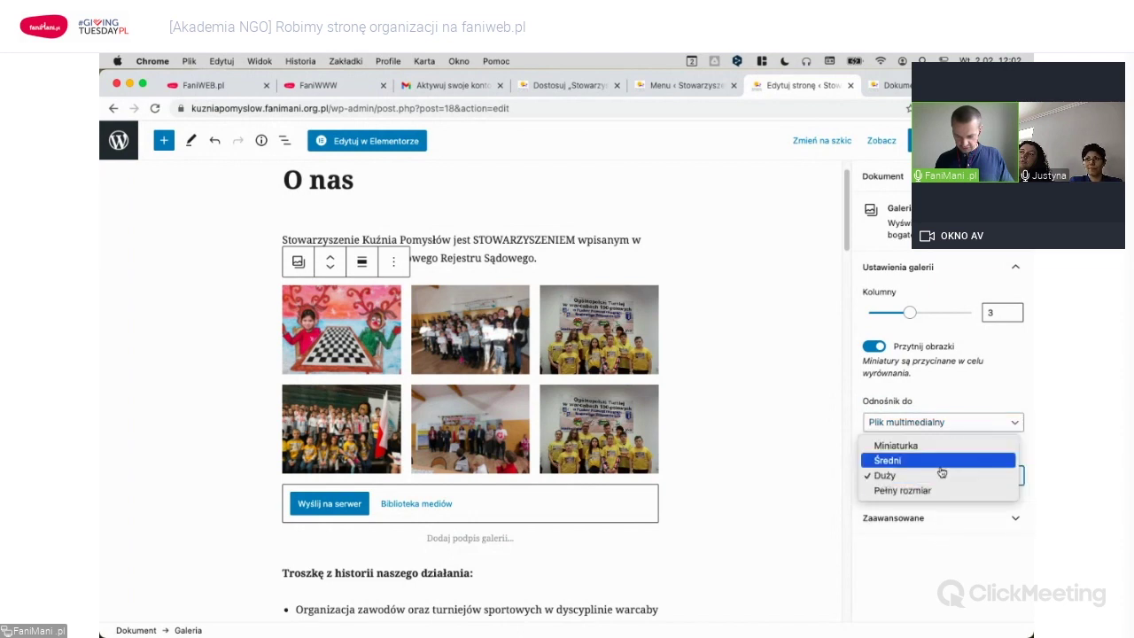
{"action": "left_click", "coordinate": [941, 476]}
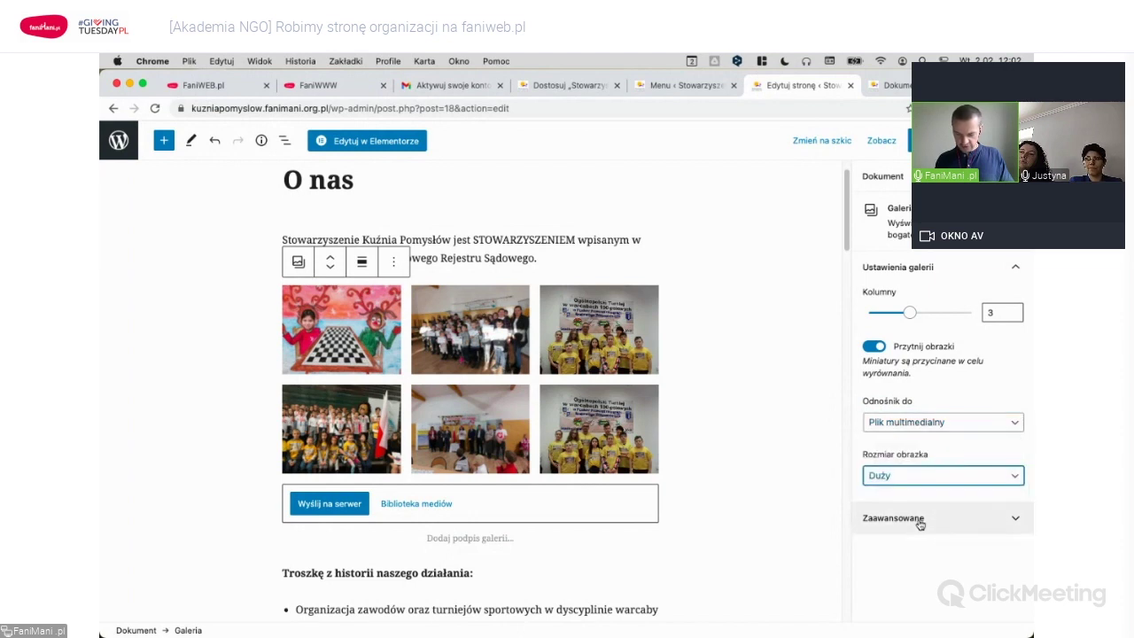
{"action": "left_click", "coordinate": [930, 140]}
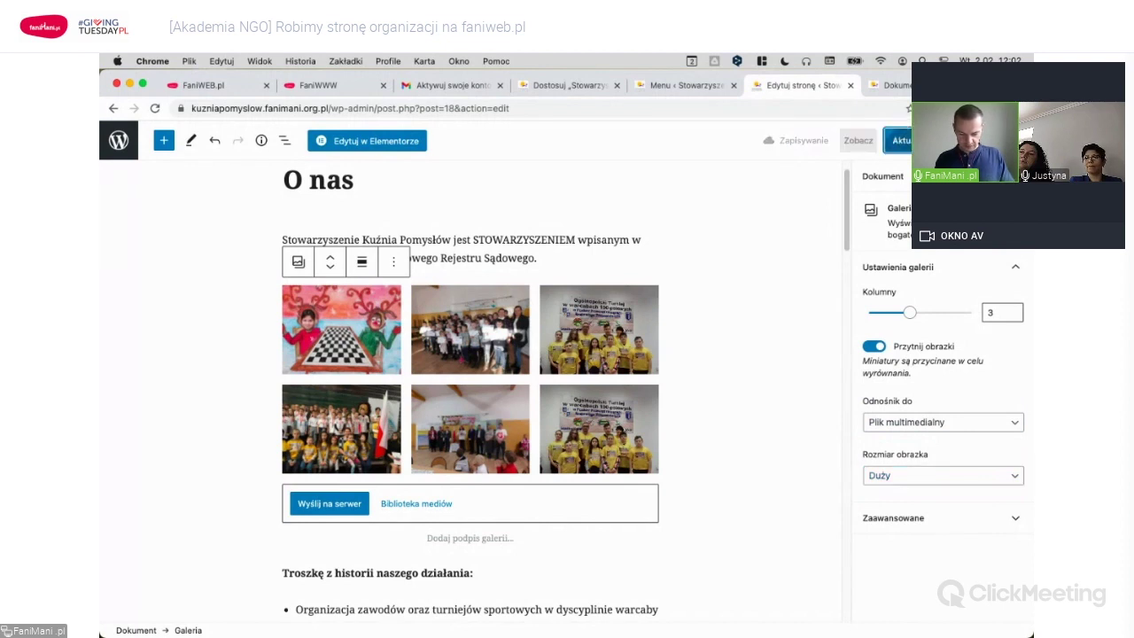
{"action": "left_click", "coordinate": [899, 86]}
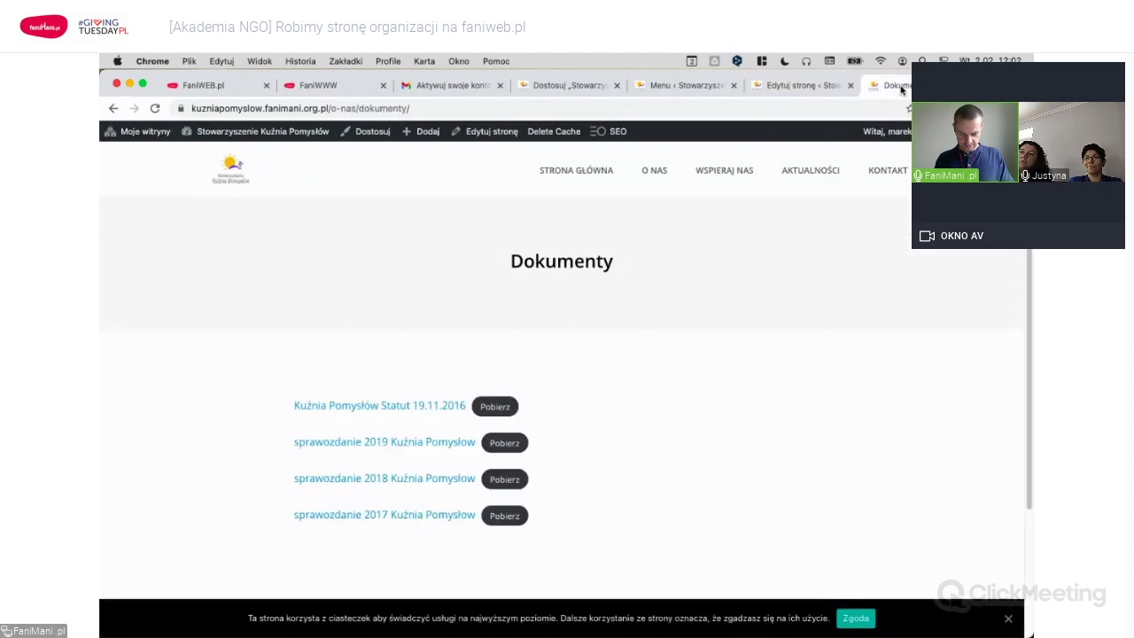
On the live site, open O nas and view the first gallery photo full size
{"action": "left_click", "coordinate": [654, 170]}
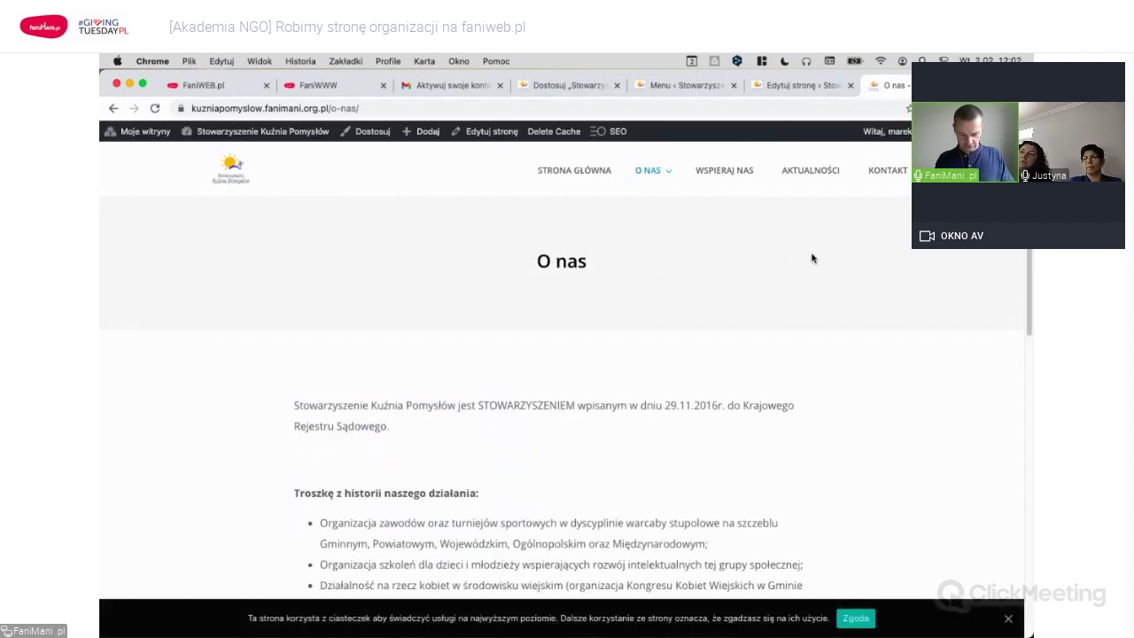
{"action": "scroll", "coordinate": [833, 257], "scroll_direction": "down", "scroll_amount": 3}
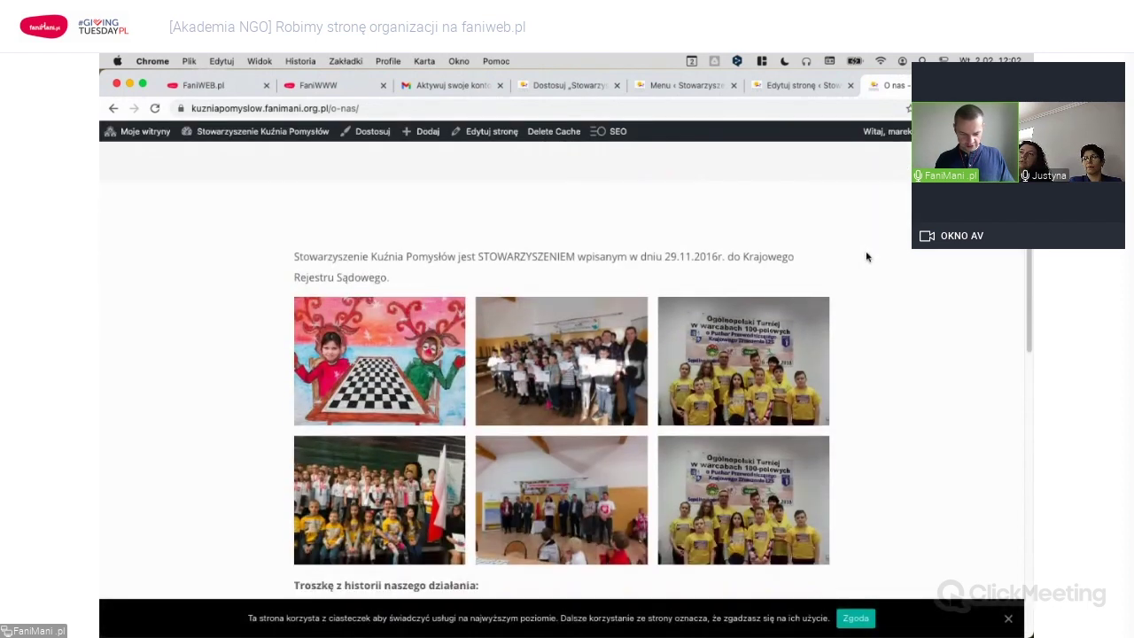
{"action": "left_click", "coordinate": [419, 304]}
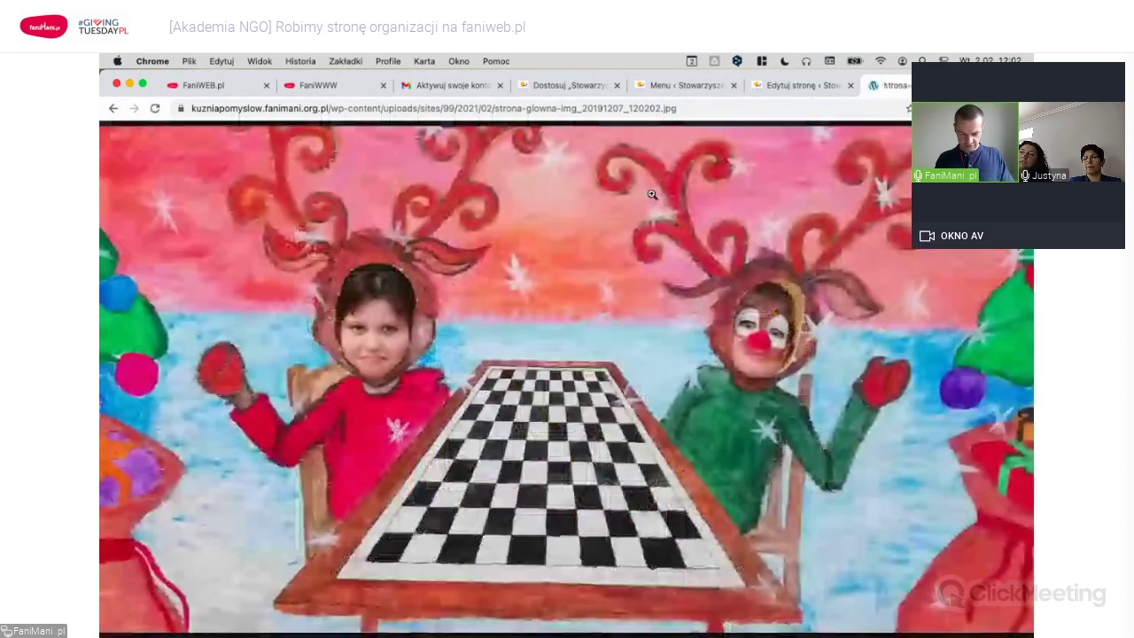
{"action": "key", "text": "super+Left"}
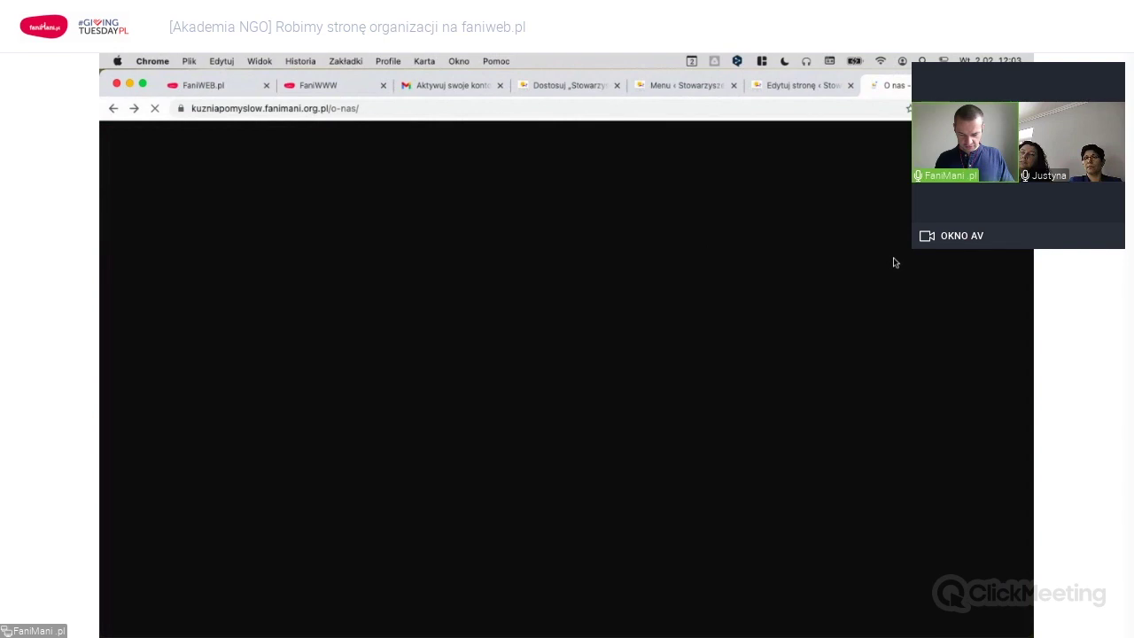
Scroll through the O nas page, then open the Aktualności news page
{"action": "scroll", "coordinate": [883, 316], "scroll_direction": "down", "scroll_amount": 5}
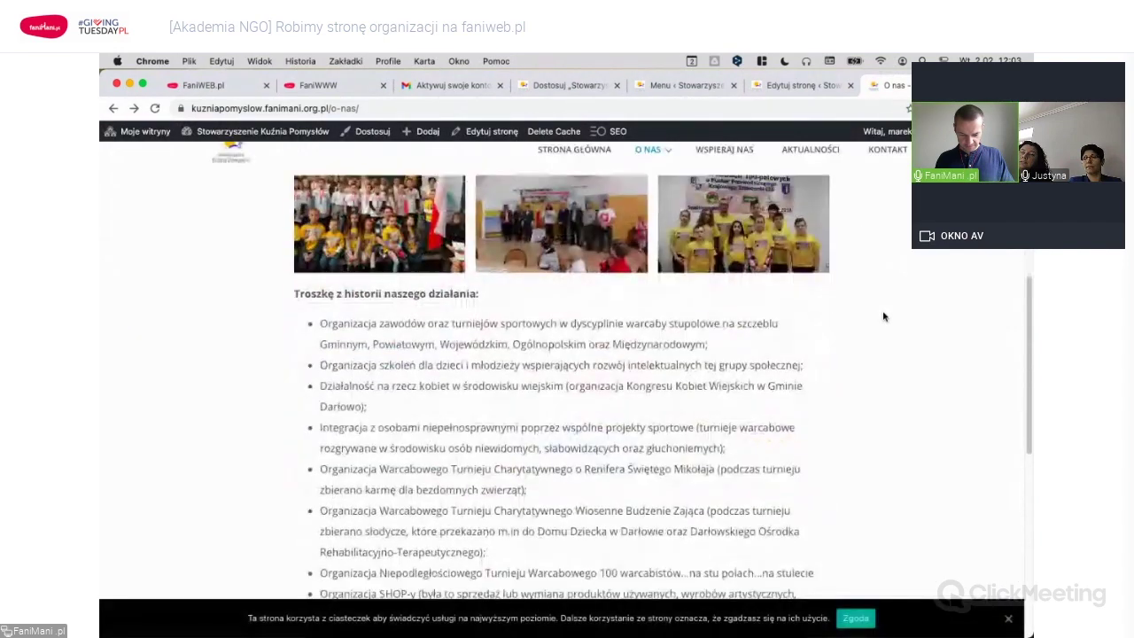
{"action": "scroll", "coordinate": [882, 319], "scroll_direction": "down", "scroll_amount": 5}
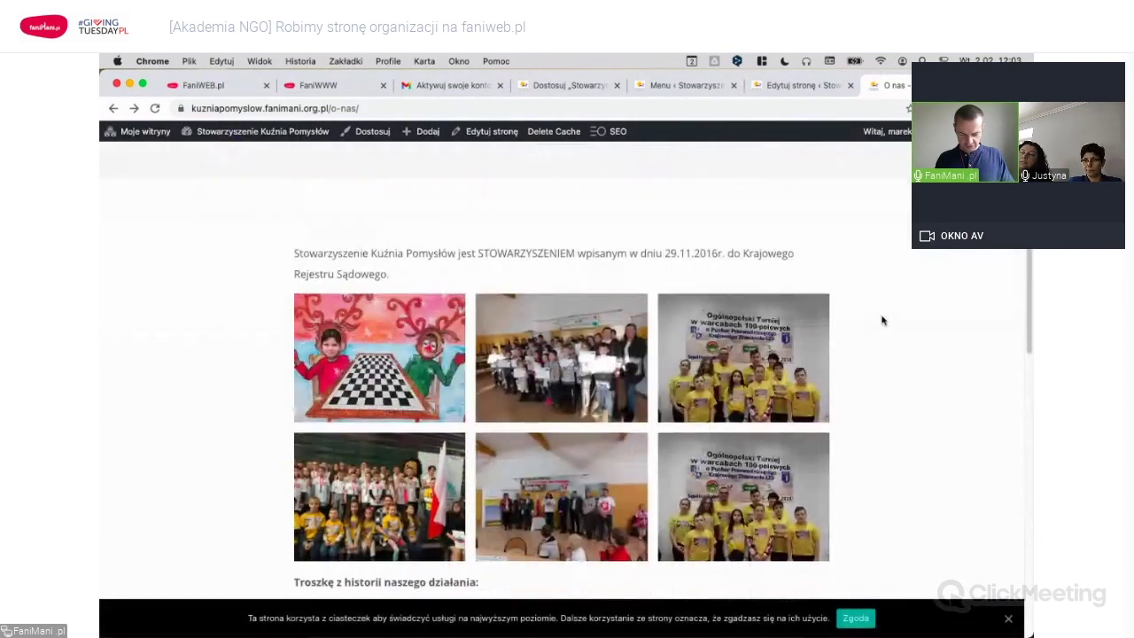
{"action": "scroll", "coordinate": [882, 320], "scroll_direction": "down", "scroll_amount": 8}
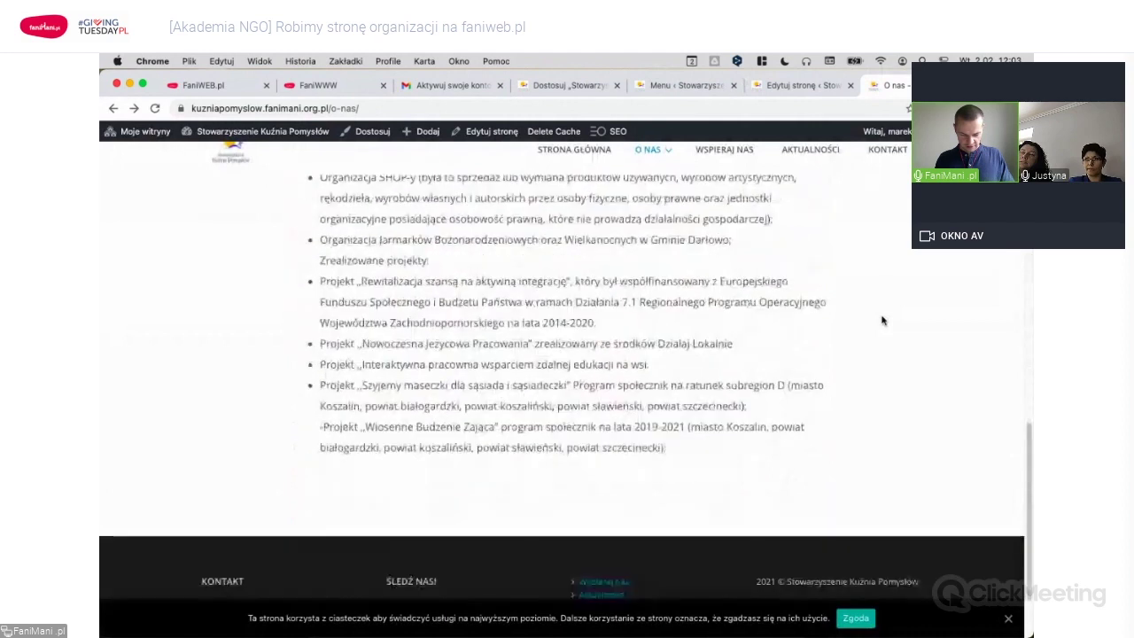
{"action": "scroll", "coordinate": [881, 320], "scroll_direction": "up", "scroll_amount": 10}
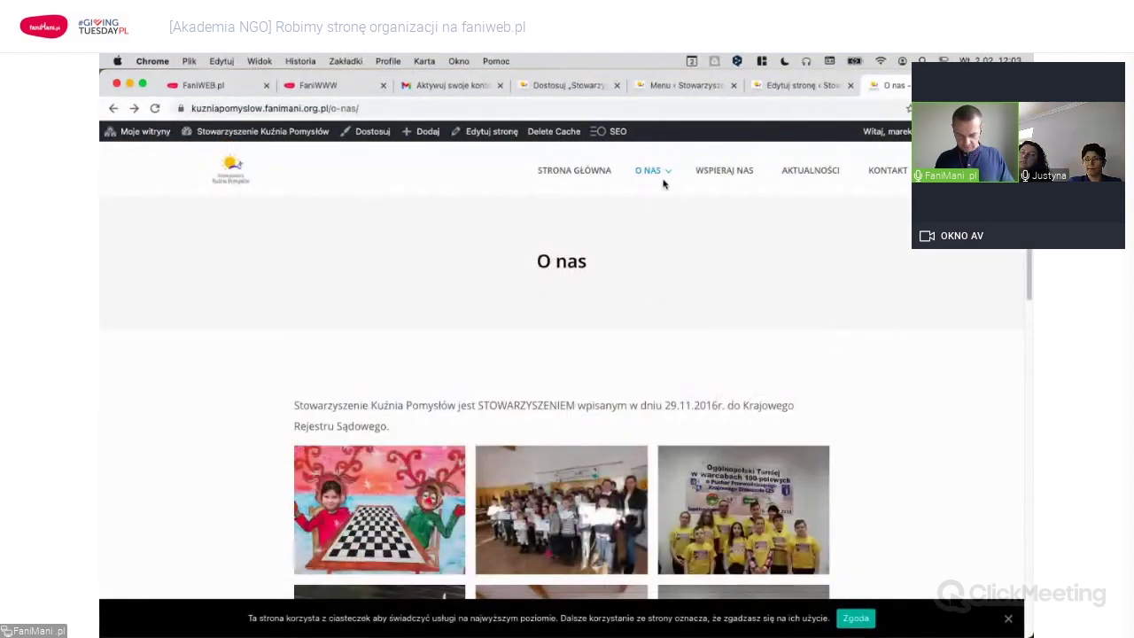
{"action": "mouse_move", "coordinate": [664, 177]}
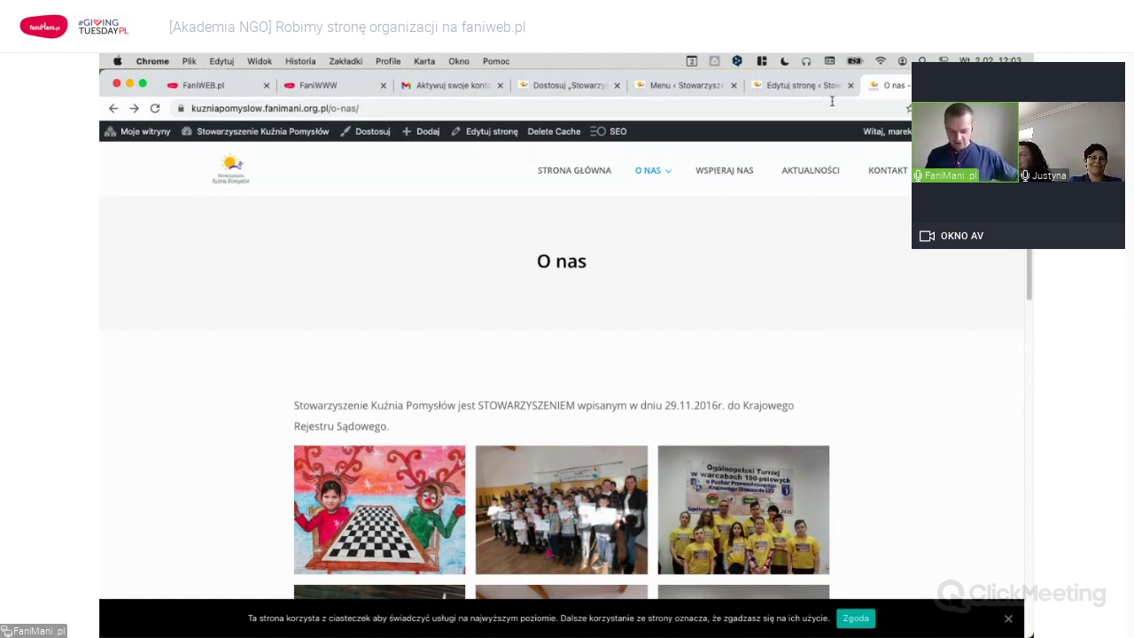
{"action": "left_click", "coordinate": [821, 173]}
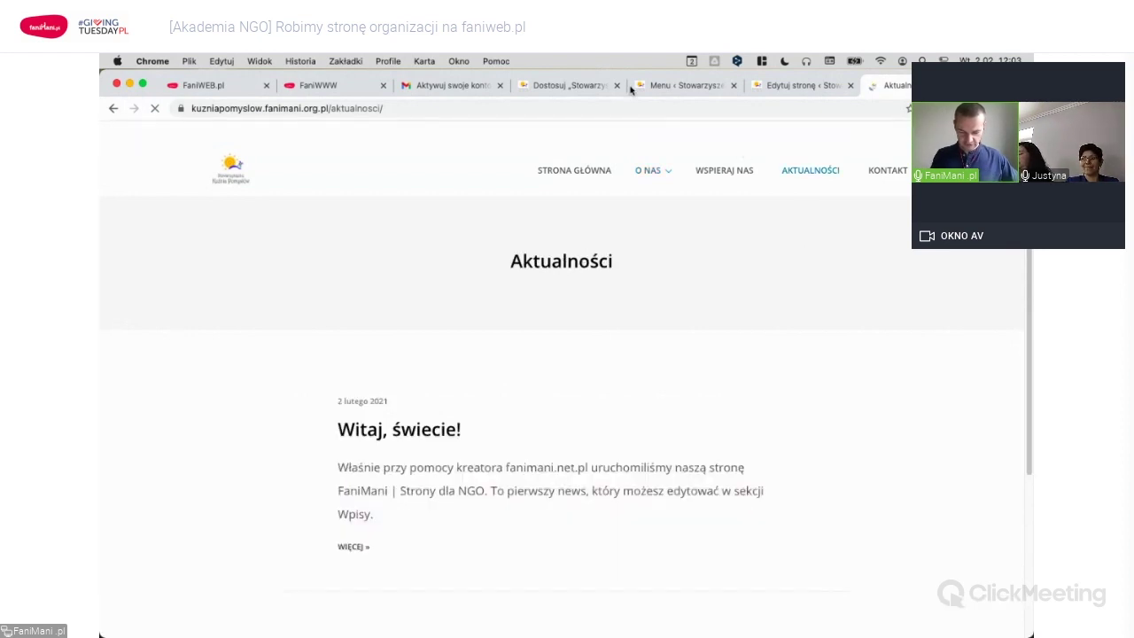
{"action": "left_click", "coordinate": [561, 88]}
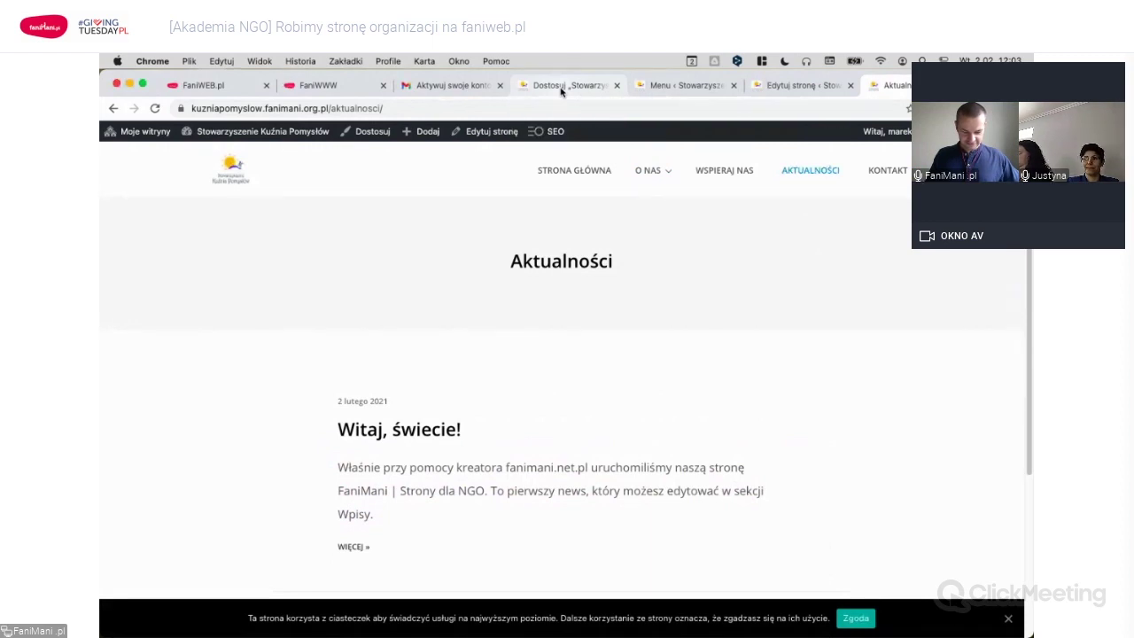
Start a new post via Wpisy > Dodaj nowy in the FaniWWW admin
{"action": "left_click", "coordinate": [681, 88]}
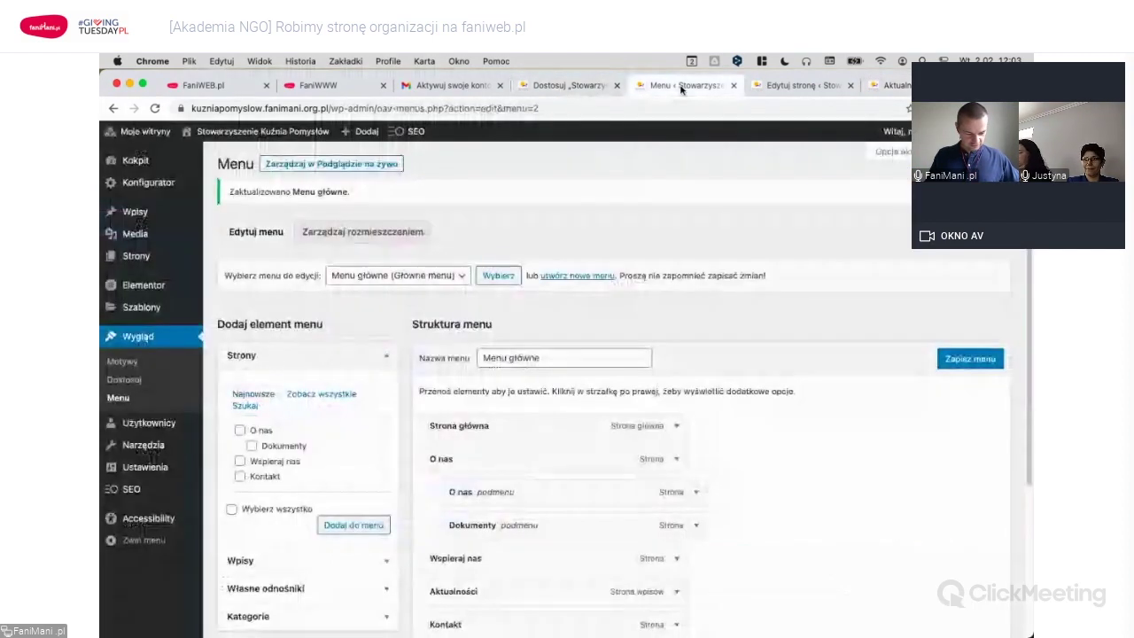
{"action": "mouse_move", "coordinate": [140, 131]}
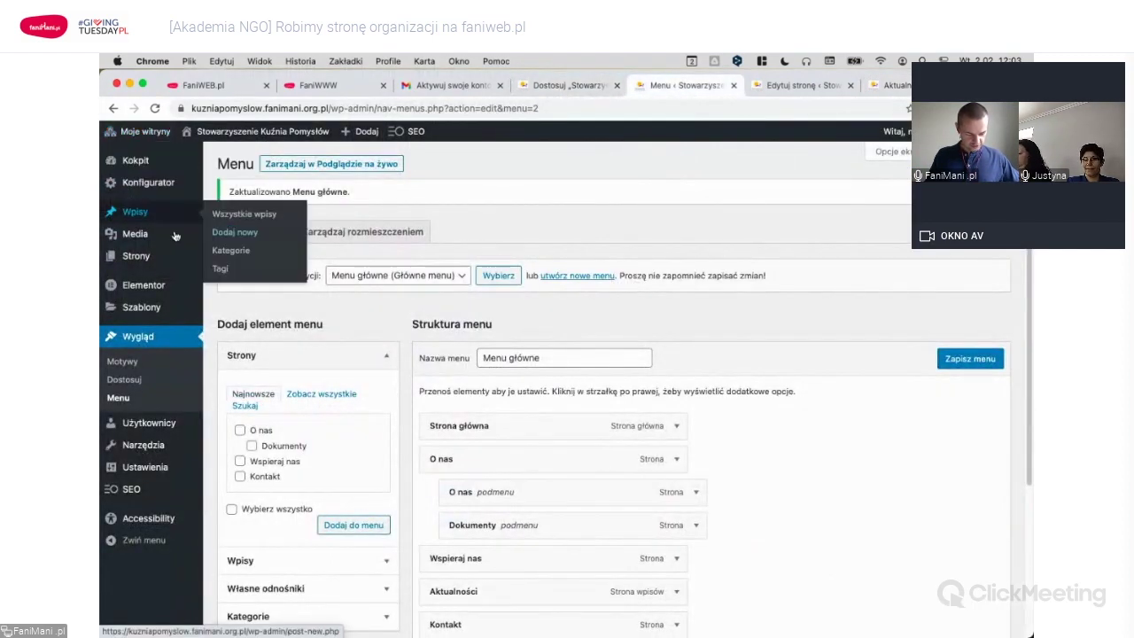
{"action": "left_click", "coordinate": [238, 214]}
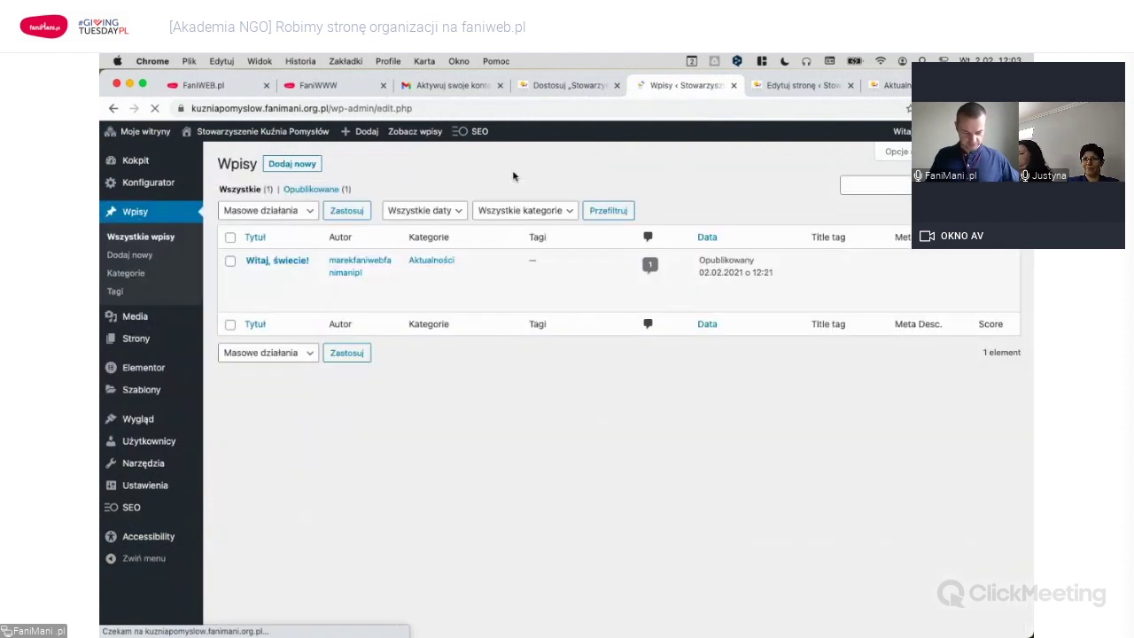
{"action": "left_click", "coordinate": [299, 166]}
{"action": "key", "text": "super+Tab"}
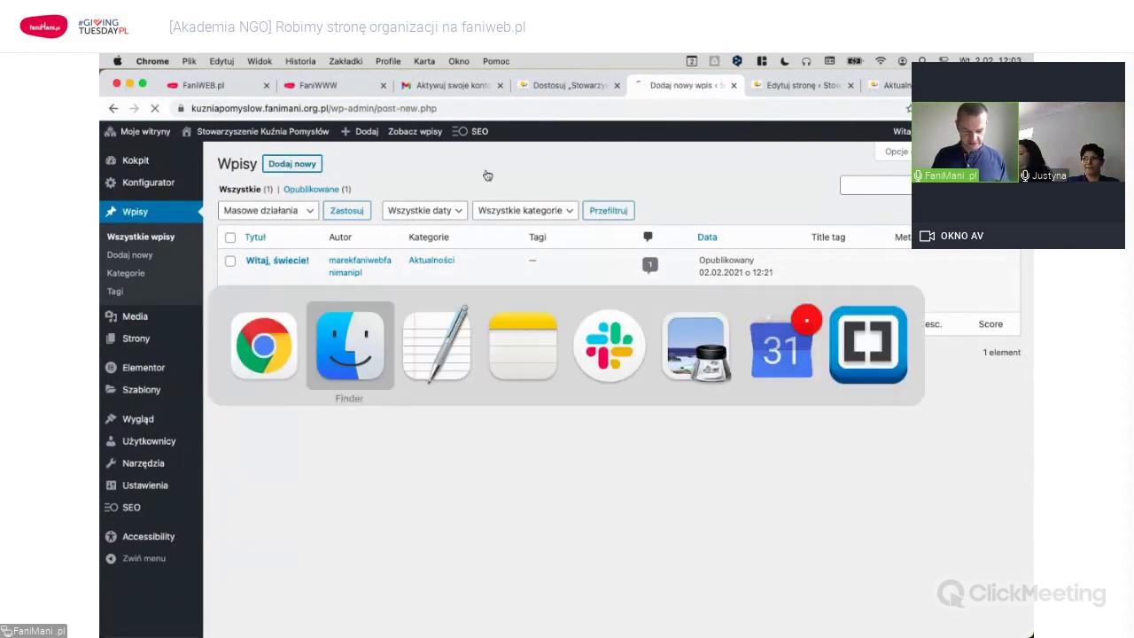
{"action": "key", "text": "super+Tab"}
{"action": "key", "text": "super+Tab"}
Open aktualnosc.txt from Kuźnia Pomysłów in TextEdit and select all its invitation text
{"action": "key", "text": "Escape"}
{"action": "key", "text": "super+Tab"}
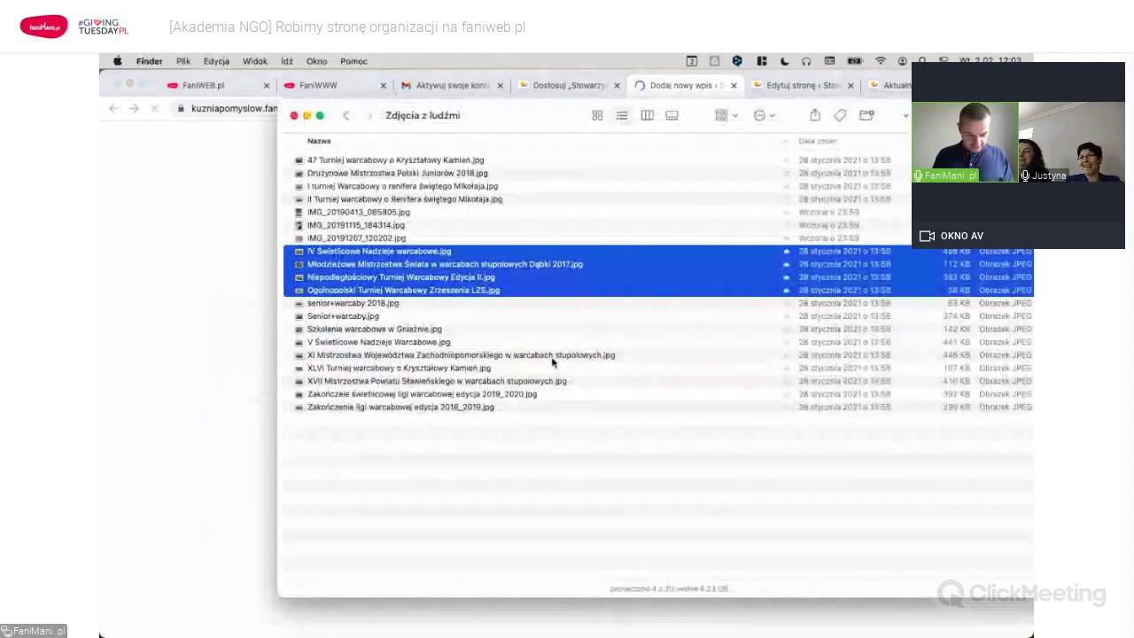
{"action": "left_click", "coordinate": [551, 356]}
{"action": "key", "text": "super+Up"}
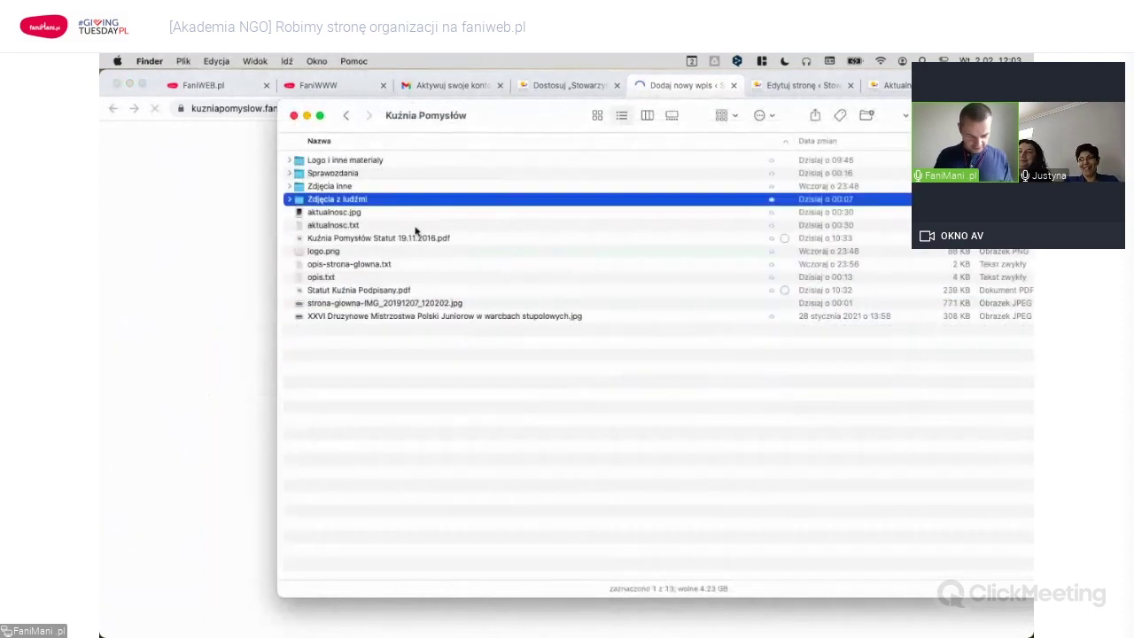
{"action": "left_click", "coordinate": [359, 226]}
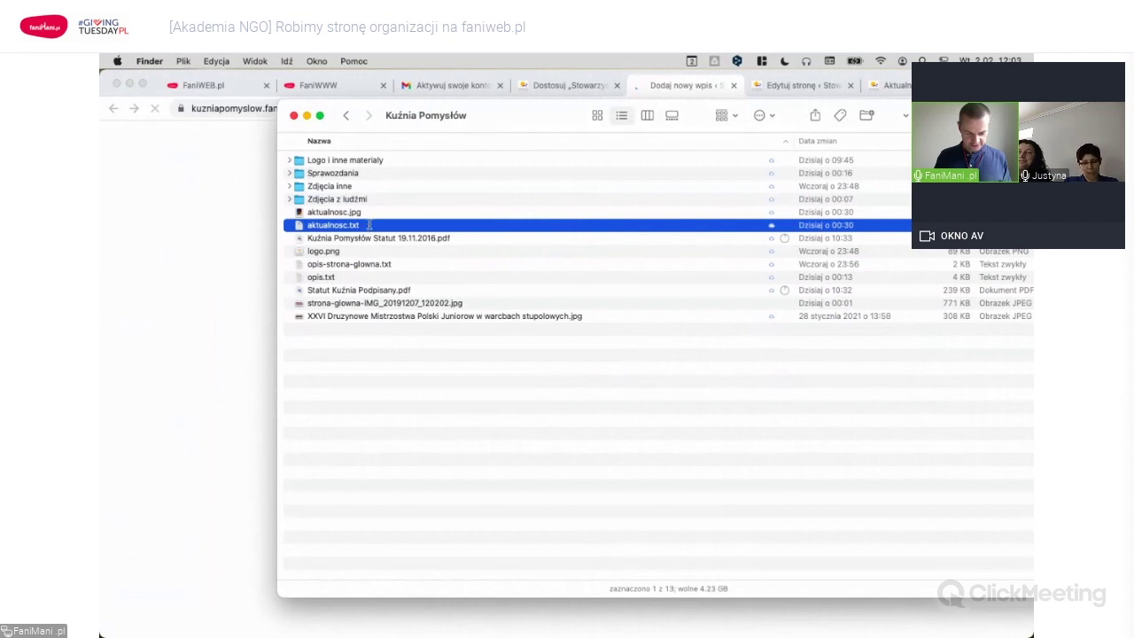
{"action": "double_click", "coordinate": [369, 225]}
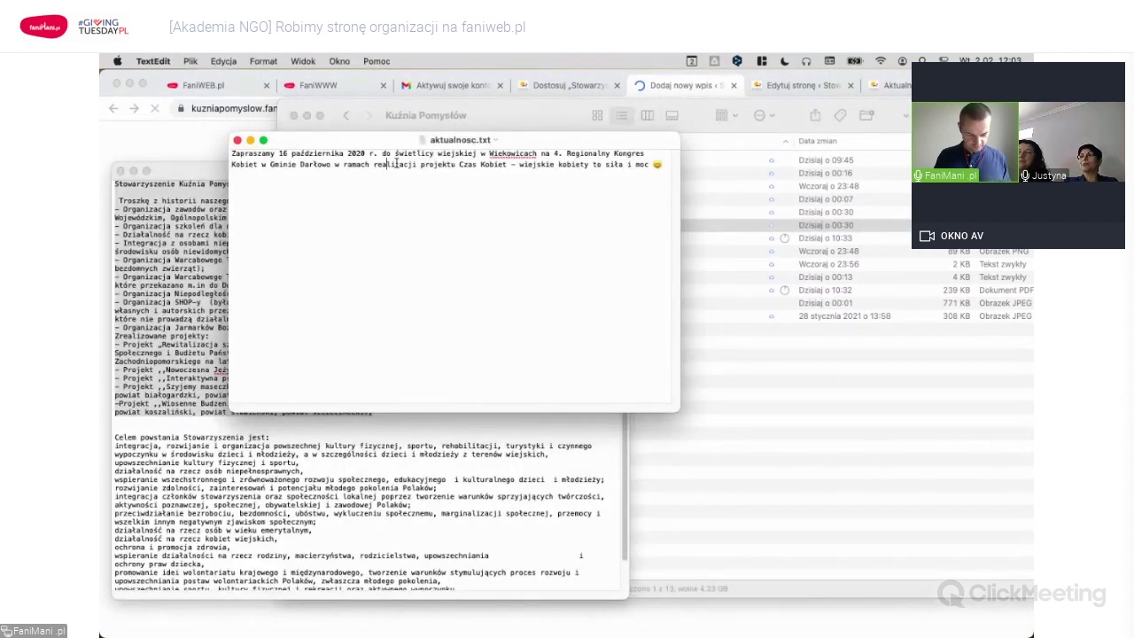
{"action": "key", "text": "super+a"}
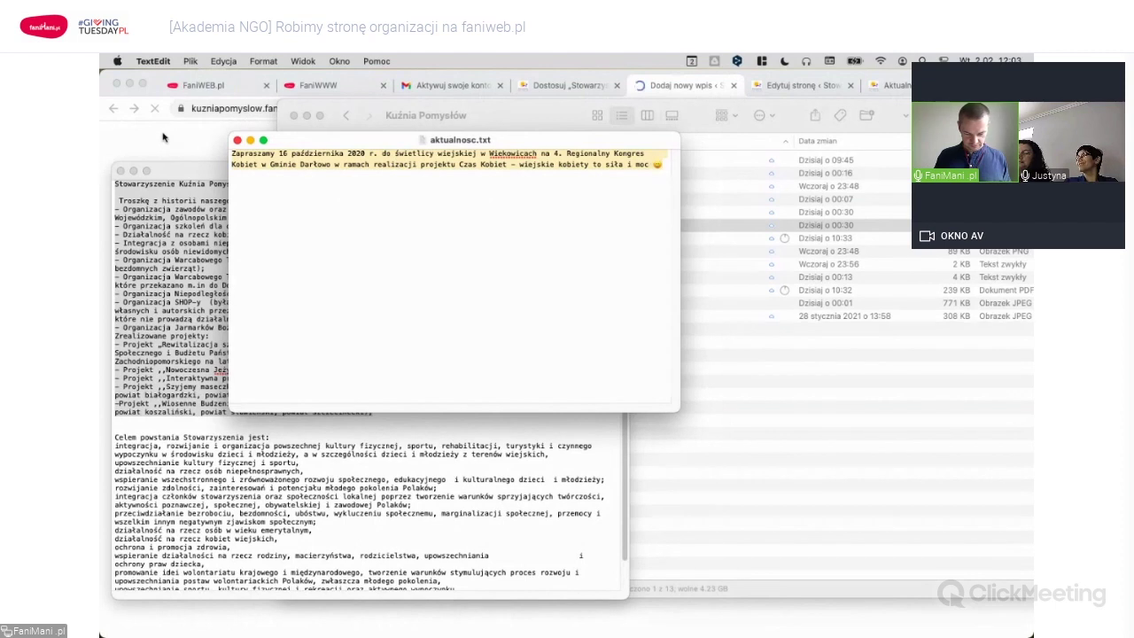
{"action": "left_click", "coordinate": [698, 88]}
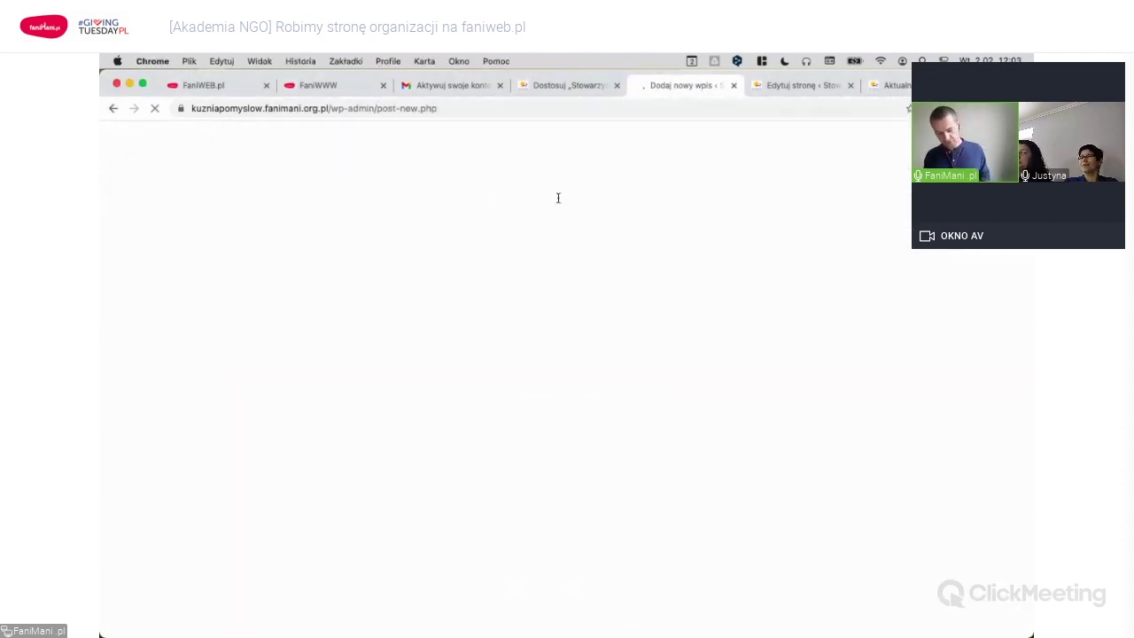